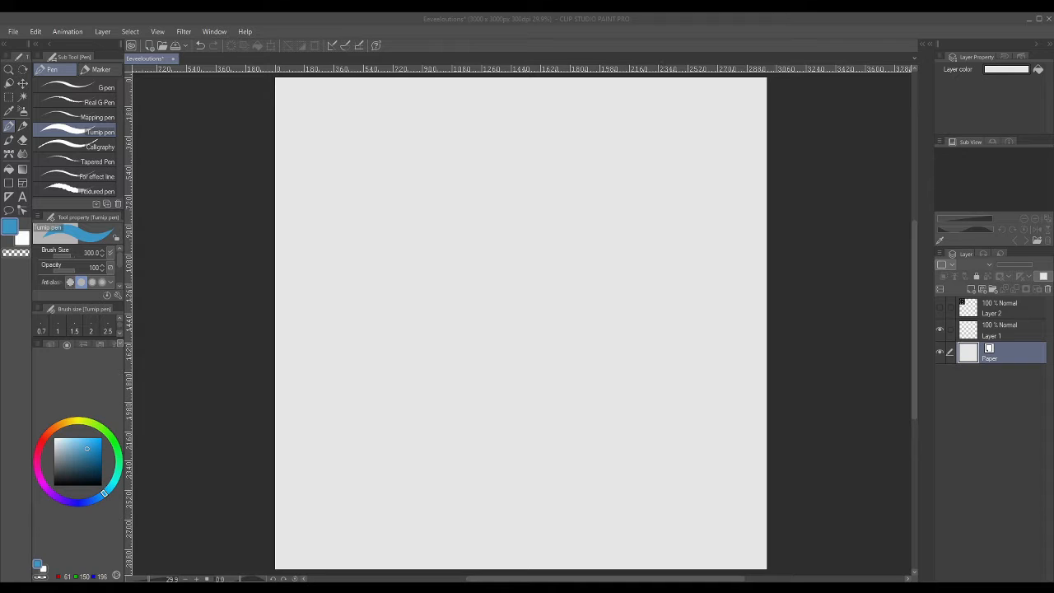
# - Show the Eevee evolution reference on Layer 2 and sketch a round head on Layer 1 with the Turnip pen at size 10
pyautogui.click(939, 307)
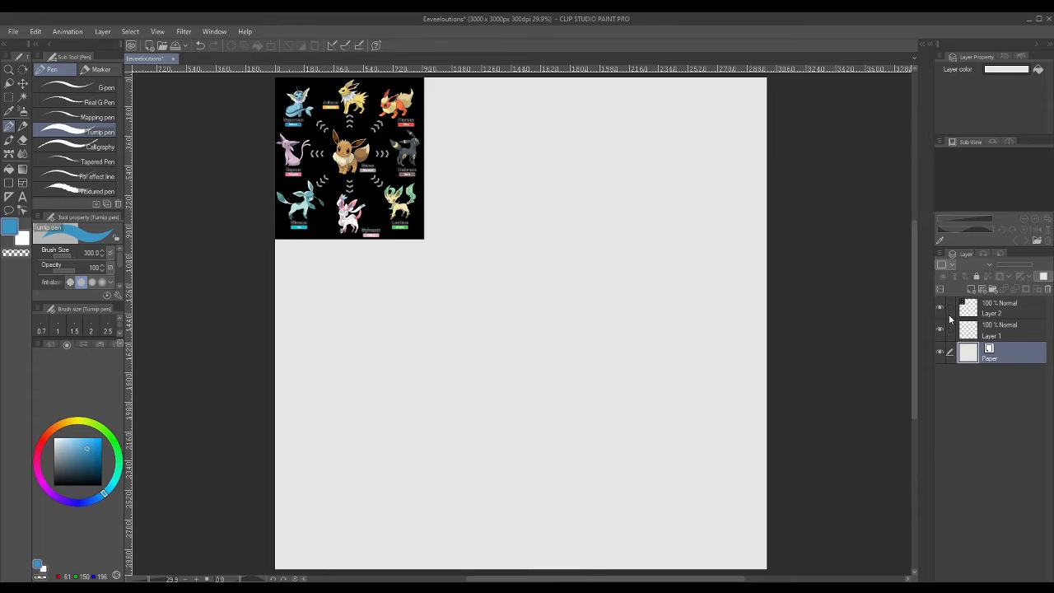
pyautogui.click(1001, 330)
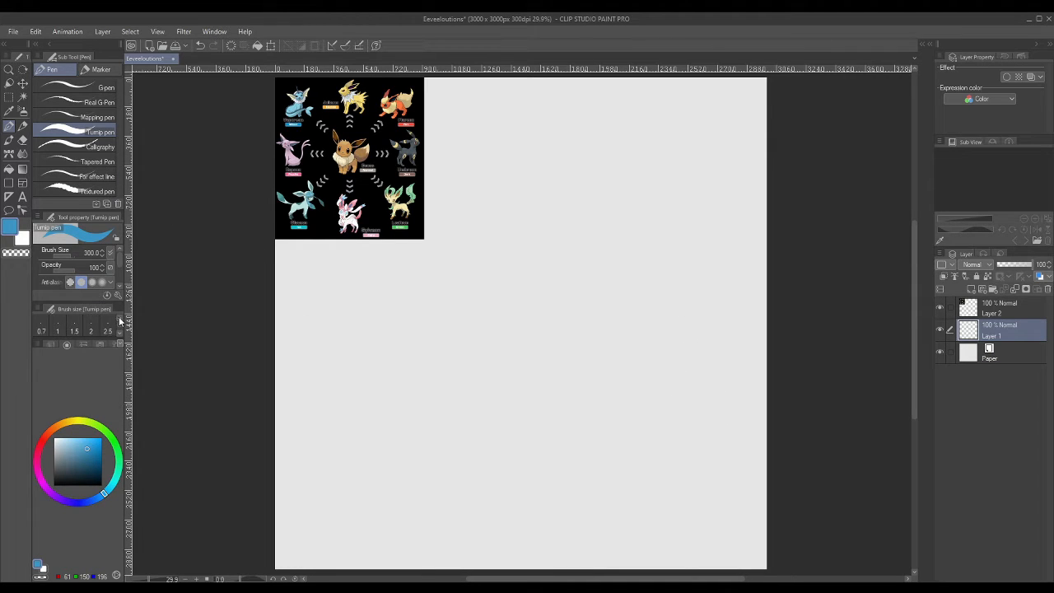
pyautogui.scroll(-2, 120, 331)
pyautogui.click(59, 323)
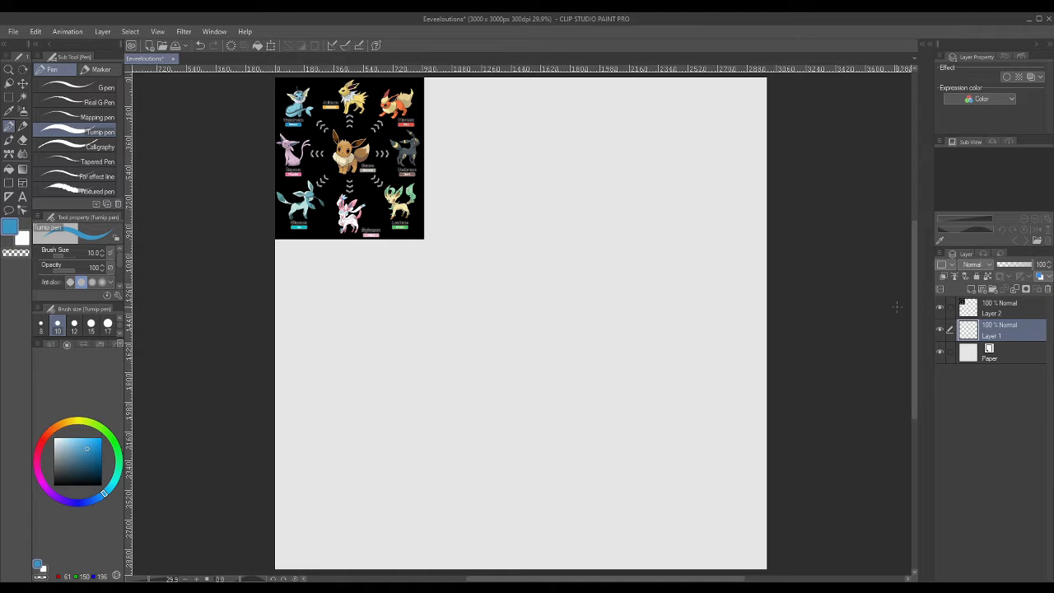
pyautogui.click(196, 579)
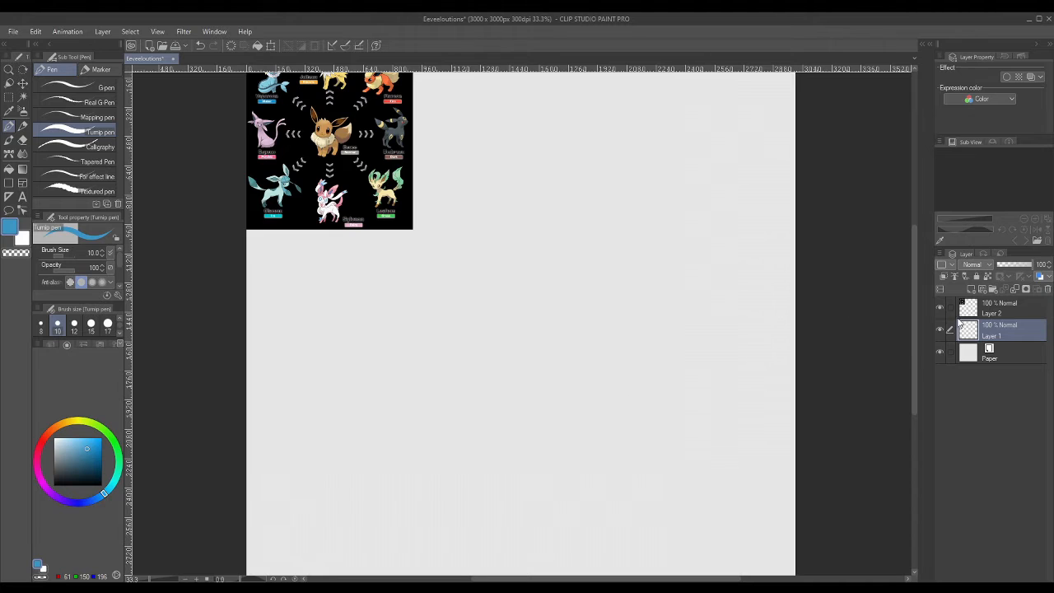
pyautogui.moveTo(914, 348)
pyautogui.mouseDown()
pyautogui.moveTo(915, 312)
pyautogui.moveTo(914, 334)
pyautogui.mouseUp()
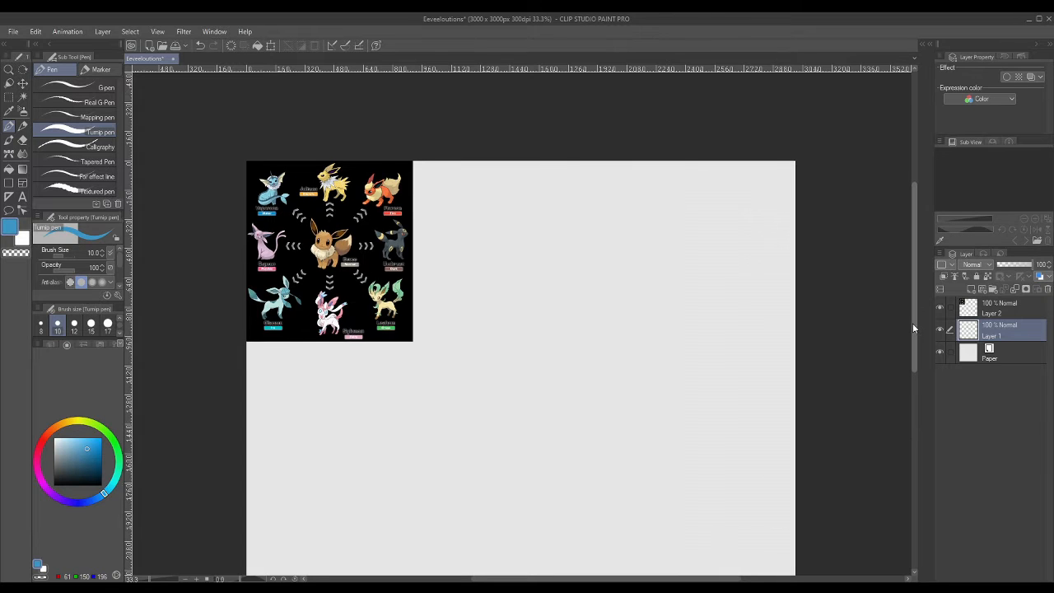
pyautogui.scroll(-1, 912, 329)
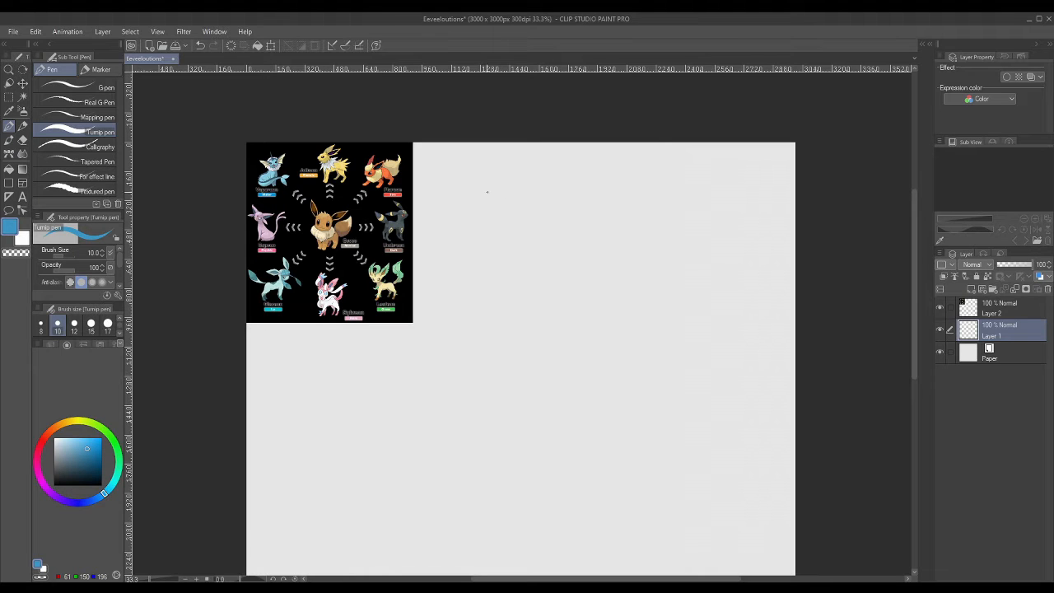
pyautogui.moveTo(501, 167)
pyautogui.mouseDown()
pyautogui.moveTo(468, 236)
pyautogui.moveTo(487, 258)
pyautogui.moveTo(531, 248)
pyautogui.moveTo(547, 224)
pyautogui.mouseUp()
pyautogui.moveTo(508, 168)
pyautogui.mouseDown()
pyautogui.moveTo(549, 206)
pyautogui.moveTo(535, 246)
pyautogui.mouseUp()
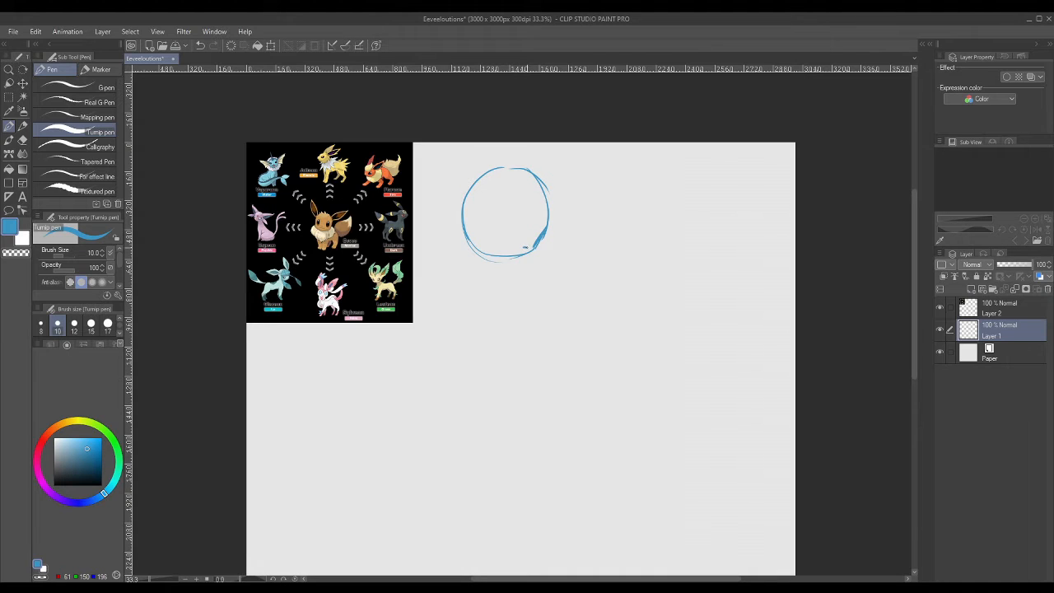
pyautogui.moveTo(499, 209)
pyautogui.mouseDown()
pyautogui.moveTo(503, 226)
pyautogui.moveTo(474, 218)
pyautogui.moveTo(482, 227)
pyautogui.moveTo(486, 214)
pyautogui.moveTo(547, 209)
pyautogui.moveTo(537, 206)
pyautogui.mouseUp()
pyautogui.scroll(-2, 517, 225)
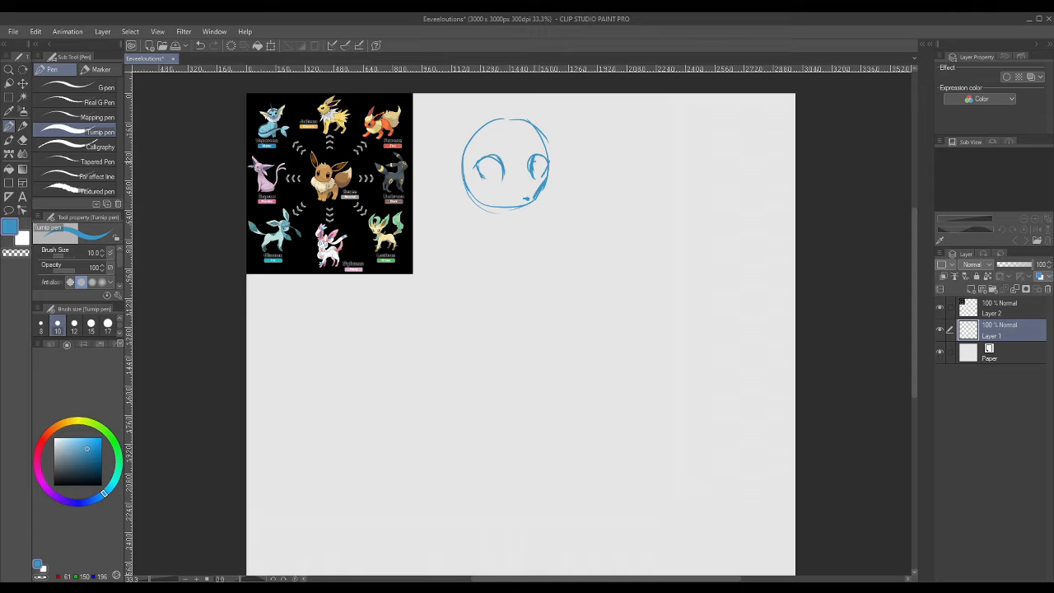
pyautogui.moveTo(497, 165)
pyautogui.mouseDown()
pyautogui.moveTo(494, 178)
pyautogui.moveTo(535, 175)
pyautogui.mouseUp()
pyautogui.moveTo(539, 158); pyautogui.dragTo(541, 173)
pyautogui.moveTo(530, 227)
pyautogui.mouseDown()
pyautogui.moveTo(563, 256)
pyautogui.moveTo(580, 240)
pyautogui.moveTo(565, 254)
pyautogui.moveTo(548, 310)
pyautogui.mouseUp()
pyautogui.moveTo(508, 276); pyautogui.dragTo(520, 298)
pyautogui.hotkey('ctrl', 'z')
pyautogui.hotkey('ctrl', 'z')
pyautogui.hotkey('ctrl', 'z')
pyautogui.hotkey('ctrl', 'z')
pyautogui.hotkey('ctrl', 'z')
pyautogui.hotkey('ctrl', 'z')
pyautogui.hotkey('ctrl', 'z')
pyautogui.hotkey('ctrl', 'z')
pyautogui.hotkey('ctrl', 'z')
# - Sketch a long curve from beneath the head down the body and out into the upper edge of the tail
pyautogui.moveTo(476, 221); pyautogui.dragTo(627, 317)
pyautogui.moveTo(537, 333); pyautogui.dragTo(595, 311)
pyautogui.hotkey('ctrl', 'z')
pyautogui.moveTo(489, 347)
pyautogui.mouseDown()
pyautogui.moveTo(525, 374)
pyautogui.moveTo(603, 352)
pyautogui.mouseUp()
pyautogui.hotkey('ctrl', 'z')
# - Sketch the sides of the slim torso and the folded haunch at its base
pyautogui.moveTo(512, 313)
pyautogui.mouseDown()
pyautogui.moveTo(484, 322)
pyautogui.moveTo(496, 344)
pyautogui.mouseUp()
pyautogui.moveTo(517, 305)
pyautogui.mouseDown()
pyautogui.moveTo(525, 343)
pyautogui.moveTo(527, 306)
pyautogui.moveTo(521, 332)
pyautogui.moveTo(456, 269)
pyautogui.mouseUp()
pyautogui.moveTo(478, 321); pyautogui.dragTo(450, 268)
pyautogui.moveTo(465, 226); pyautogui.dragTo(452, 268)
pyautogui.moveTo(458, 230)
pyautogui.mouseDown()
pyautogui.moveTo(447, 297)
pyautogui.moveTo(480, 330)
pyautogui.mouseUp()
pyautogui.moveTo(528, 286); pyautogui.dragTo(523, 326)
pyautogui.moveTo(530, 251); pyautogui.dragTo(526, 290)
pyautogui.moveTo(541, 221)
pyautogui.mouseDown()
pyautogui.moveTo(528, 300)
pyautogui.moveTo(526, 288)
pyautogui.mouseUp()
pyautogui.moveTo(526, 290)
pyautogui.mouseDown()
pyautogui.moveTo(519, 306)
pyautogui.moveTo(533, 328)
pyautogui.moveTo(477, 379)
pyautogui.mouseUp()
pyautogui.moveTo(491, 328)
pyautogui.mouseDown()
pyautogui.moveTo(535, 321)
pyautogui.moveTo(500, 346)
pyautogui.mouseUp()
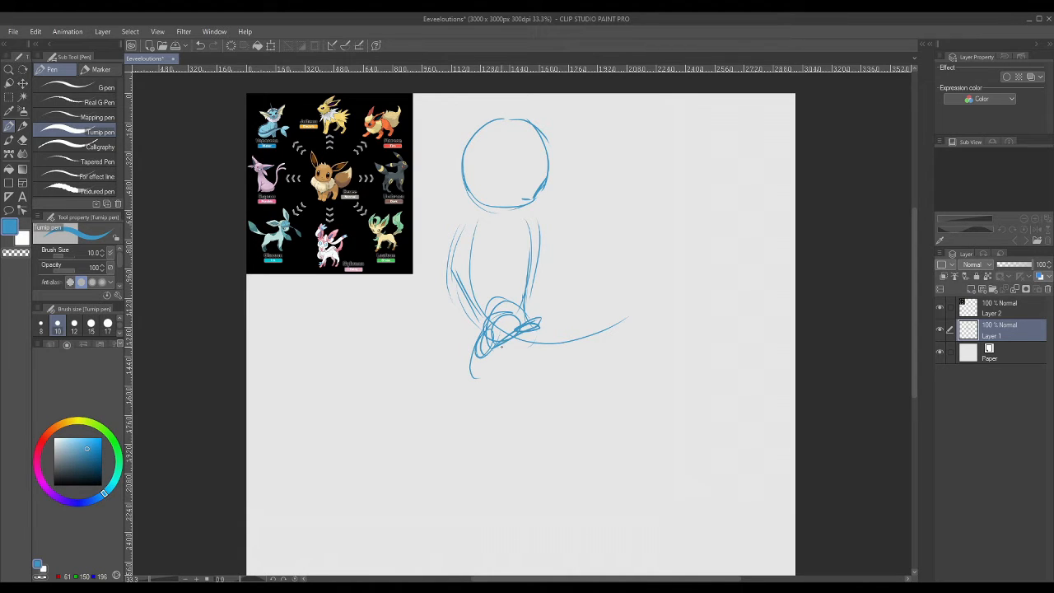
# - Scribble in the hind feet and rounded thigh at the base of the body
pyautogui.moveTo(578, 306)
pyautogui.mouseDown()
pyautogui.moveTo(563, 309)
pyautogui.moveTo(577, 307)
pyautogui.mouseUp()
pyautogui.moveTo(550, 329); pyautogui.dragTo(568, 320)
pyautogui.moveTo(497, 353); pyautogui.dragTo(481, 363)
pyautogui.moveTo(473, 328); pyautogui.dragTo(485, 359)
pyautogui.moveTo(475, 337)
pyautogui.mouseDown()
pyautogui.moveTo(464, 324)
pyautogui.moveTo(499, 340)
pyautogui.mouseUp()
pyautogui.moveTo(498, 290); pyautogui.dragTo(463, 319)
pyautogui.moveTo(494, 355); pyautogui.dragTo(562, 322)
pyautogui.moveTo(560, 329); pyautogui.dragTo(575, 321)
# - Sketch the large curved tail sweeping under the body and up to a point, with fur lines along its inner edge
pyautogui.moveTo(476, 364); pyautogui.dragTo(558, 396)
pyautogui.moveTo(485, 356)
pyautogui.mouseDown()
pyautogui.moveTo(546, 378)
pyautogui.moveTo(620, 367)
pyautogui.mouseUp()
pyautogui.moveTo(522, 382)
pyautogui.mouseDown()
pyautogui.moveTo(566, 380)
pyautogui.moveTo(668, 298)
pyautogui.moveTo(610, 330)
pyautogui.moveTo(634, 277)
pyautogui.moveTo(638, 285)
pyautogui.mouseUp()
pyautogui.moveTo(646, 224)
pyautogui.mouseDown()
pyautogui.moveTo(668, 290)
pyautogui.moveTo(623, 354)
pyautogui.mouseUp()
pyautogui.moveTo(621, 301); pyautogui.dragTo(607, 337)
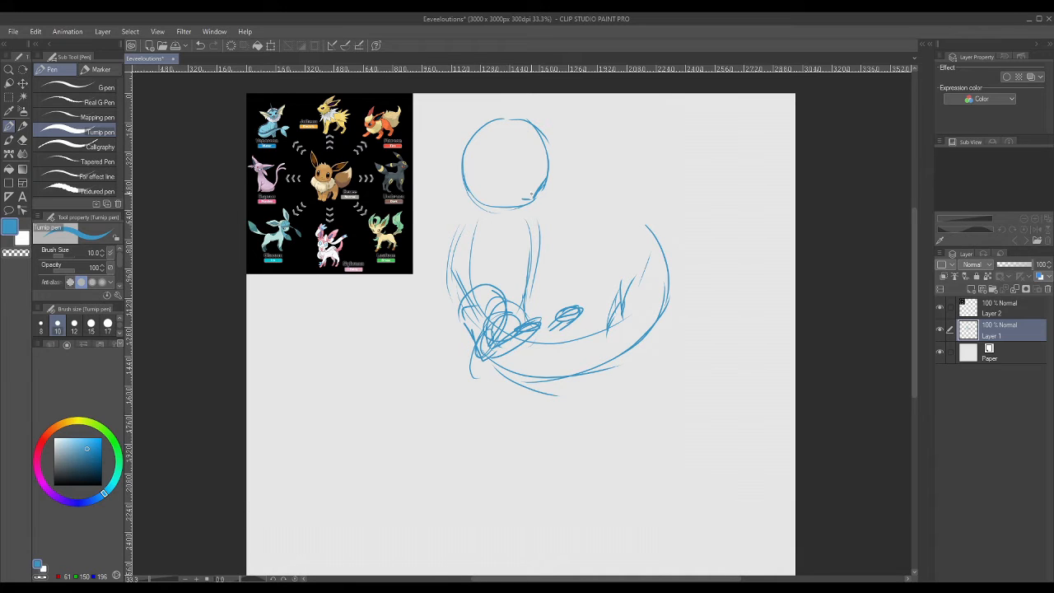
# - Sketch large rounded forelimbs on both sides of the torso and an oval eye inside the head
pyautogui.moveTo(519, 210)
pyautogui.mouseDown()
pyautogui.moveTo(532, 253)
pyautogui.moveTo(524, 268)
pyautogui.mouseUp()
pyautogui.moveTo(461, 204); pyautogui.dragTo(451, 247)
pyautogui.moveTo(590, 205)
pyautogui.mouseDown()
pyautogui.moveTo(561, 187)
pyautogui.moveTo(593, 222)
pyautogui.mouseUp()
pyautogui.moveTo(577, 214)
pyautogui.mouseDown()
pyautogui.moveTo(582, 243)
pyautogui.moveTo(547, 222)
pyautogui.moveTo(596, 211)
pyautogui.mouseUp()
pyautogui.moveTo(598, 219); pyautogui.dragTo(598, 238)
pyautogui.moveTo(558, 192); pyautogui.dragTo(547, 211)
pyautogui.moveTo(595, 252); pyautogui.dragTo(535, 265)
pyautogui.moveTo(529, 216); pyautogui.dragTo(548, 219)
pyautogui.moveTo(448, 265); pyautogui.dragTo(421, 277)
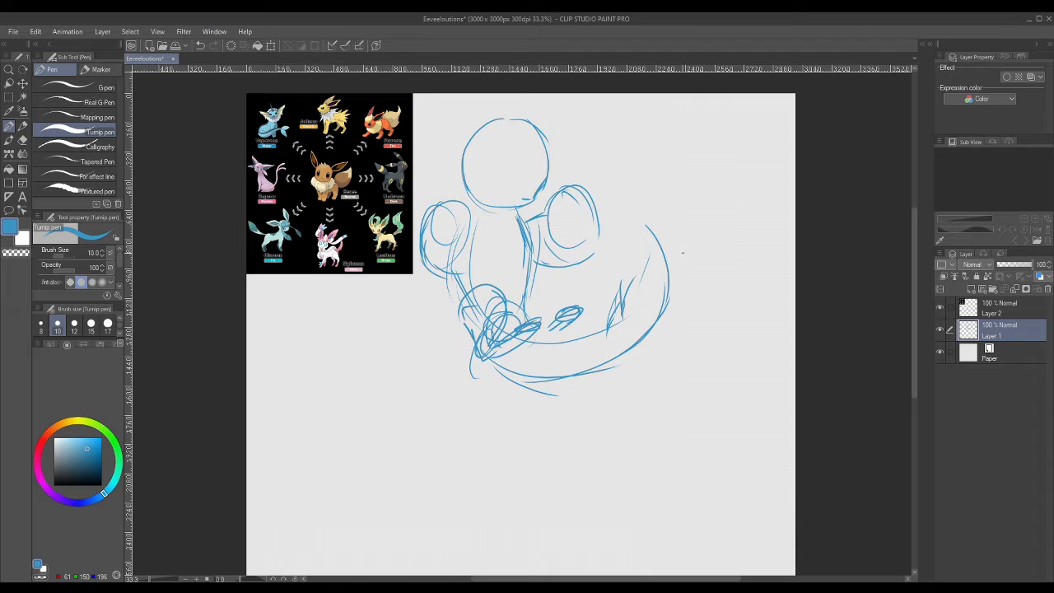
pyautogui.moveTo(504, 157); pyautogui.dragTo(499, 186)
pyautogui.moveTo(466, 216); pyautogui.dragTo(458, 306)
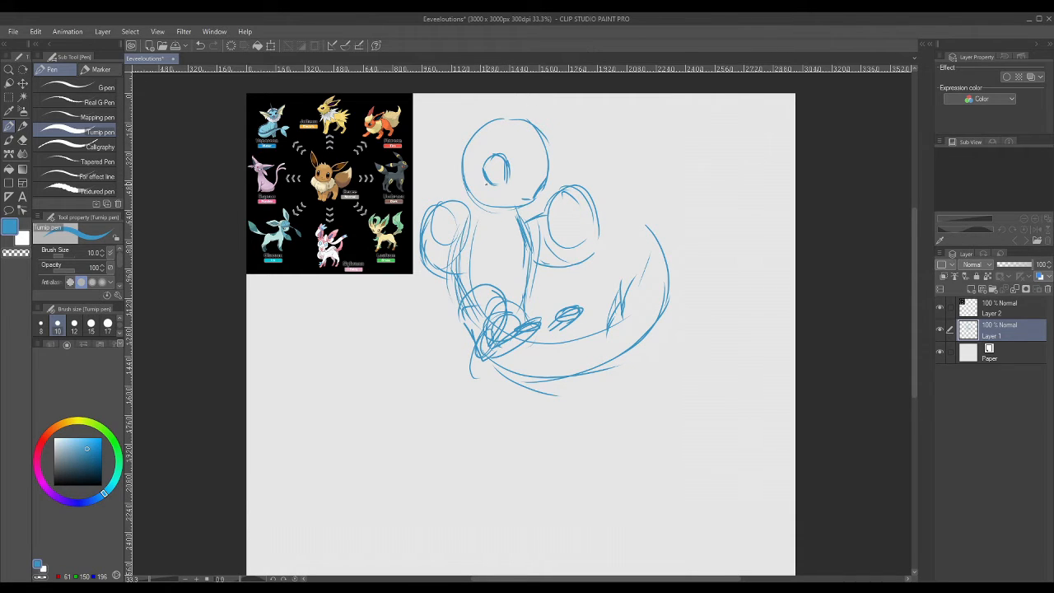
# - Strengthen the outlines of both rounded forelimbs and their shoulder connections under the head
pyautogui.moveTo(481, 248); pyautogui.dragTo(448, 271)
pyautogui.moveTo(482, 242)
pyautogui.mouseDown()
pyautogui.moveTo(471, 260)
pyautogui.moveTo(475, 252)
pyautogui.mouseUp()
pyautogui.moveTo(491, 216); pyautogui.dragTo(476, 246)
pyautogui.moveTo(470, 252); pyautogui.dragTo(467, 269)
pyautogui.moveTo(490, 214); pyautogui.dragTo(473, 237)
pyautogui.moveTo(522, 208); pyautogui.dragTo(536, 216)
pyautogui.moveTo(540, 218)
pyautogui.mouseDown()
pyautogui.moveTo(545, 237)
pyautogui.moveTo(529, 218)
pyautogui.mouseUp()
pyautogui.moveTo(488, 207)
pyautogui.mouseDown()
pyautogui.moveTo(472, 240)
pyautogui.moveTo(427, 261)
pyautogui.mouseUp()
pyautogui.moveTo(445, 201)
pyautogui.mouseDown()
pyautogui.moveTo(480, 226)
pyautogui.moveTo(430, 254)
pyautogui.moveTo(472, 238)
pyautogui.moveTo(479, 209)
pyautogui.mouseUp()
pyautogui.moveTo(550, 211)
pyautogui.mouseDown()
pyautogui.moveTo(561, 251)
pyautogui.moveTo(598, 237)
pyautogui.moveTo(575, 254)
pyautogui.mouseUp()
pyautogui.moveTo(543, 224); pyautogui.dragTo(597, 201)
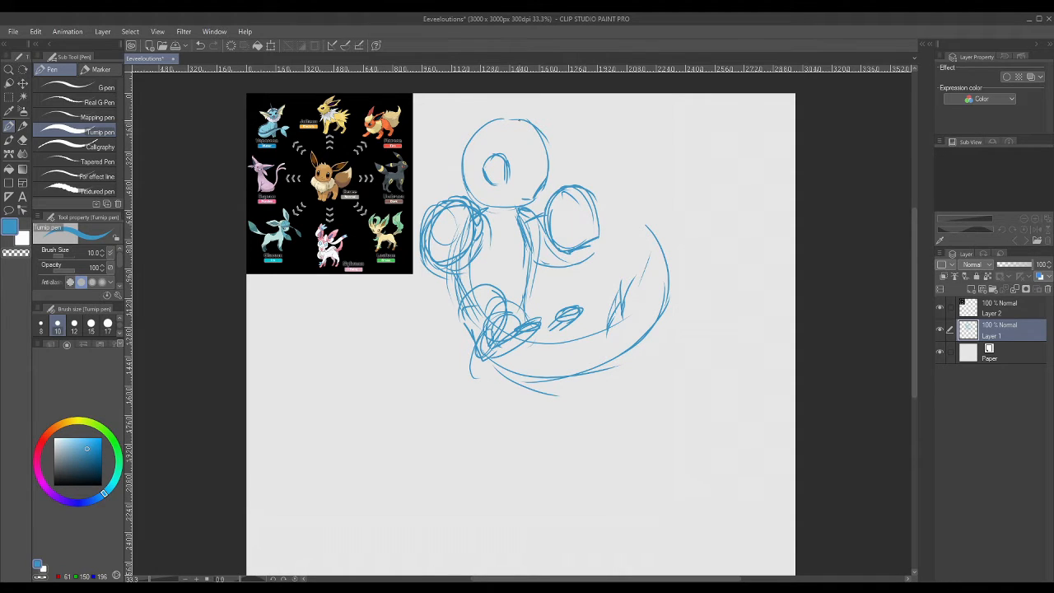
# - Add inner eye and eyelid lines and reinforce the side of the head
pyautogui.moveTo(496, 162)
pyautogui.mouseDown()
pyautogui.moveTo(503, 188)
pyautogui.moveTo(503, 172)
pyautogui.mouseUp()
pyautogui.moveTo(484, 163)
pyautogui.mouseDown()
pyautogui.moveTo(521, 170)
pyautogui.moveTo(491, 206)
pyautogui.moveTo(465, 162)
pyautogui.moveTo(515, 210)
pyautogui.moveTo(487, 202)
pyautogui.mouseUp()
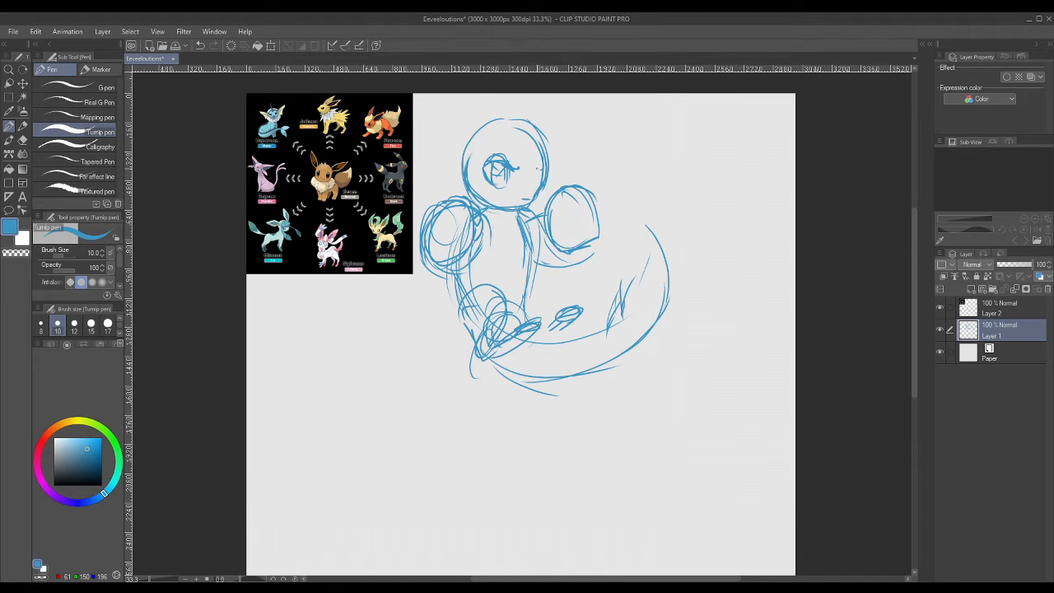
# - Sketch long pointed ears sweeping back from the top of the head, hiding the Layer 2 reference to clear the area
pyautogui.moveTo(511, 118)
pyautogui.mouseDown()
pyautogui.moveTo(472, 110)
pyautogui.moveTo(466, 140)
pyautogui.moveTo(504, 133)
pyautogui.moveTo(418, 109)
pyautogui.mouseUp()
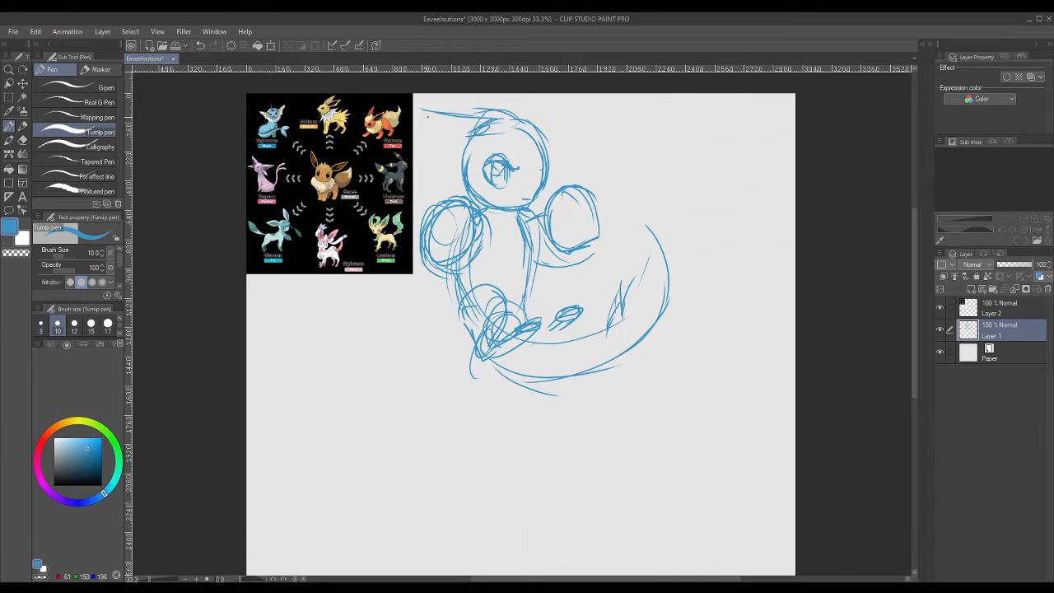
pyautogui.moveTo(490, 112)
pyautogui.mouseDown()
pyautogui.moveTo(415, 113)
pyautogui.moveTo(450, 149)
pyautogui.mouseUp()
pyautogui.click(939, 307)
pyautogui.moveTo(484, 114)
pyautogui.mouseDown()
pyautogui.moveTo(379, 126)
pyautogui.moveTo(450, 150)
pyautogui.moveTo(353, 134)
pyautogui.moveTo(331, 142)
pyautogui.moveTo(468, 145)
pyautogui.moveTo(353, 176)
pyautogui.mouseUp()
pyautogui.moveTo(343, 186); pyautogui.dragTo(466, 147)
pyautogui.moveTo(463, 144)
pyautogui.mouseDown()
pyautogui.moveTo(504, 106)
pyautogui.moveTo(448, 153)
pyautogui.mouseUp()
pyautogui.moveTo(468, 114); pyautogui.dragTo(458, 136)
# - Rework the strokes beneath the raised forelimb and around the hind feet, undoing the unwanted lines
pyautogui.moveTo(517, 241); pyautogui.dragTo(591, 257)
pyautogui.moveTo(587, 280)
pyautogui.mouseDown()
pyautogui.moveTo(550, 322)
pyautogui.moveTo(583, 310)
pyautogui.moveTo(530, 338)
pyautogui.mouseUp()
pyautogui.hotkey('ctrl', 'z')
pyautogui.hotkey('ctrl', 'z')
pyautogui.hotkey('ctrl', 'z')
pyautogui.hotkey('ctrl', 'z')
pyautogui.moveTo(535, 343); pyautogui.dragTo(517, 361)
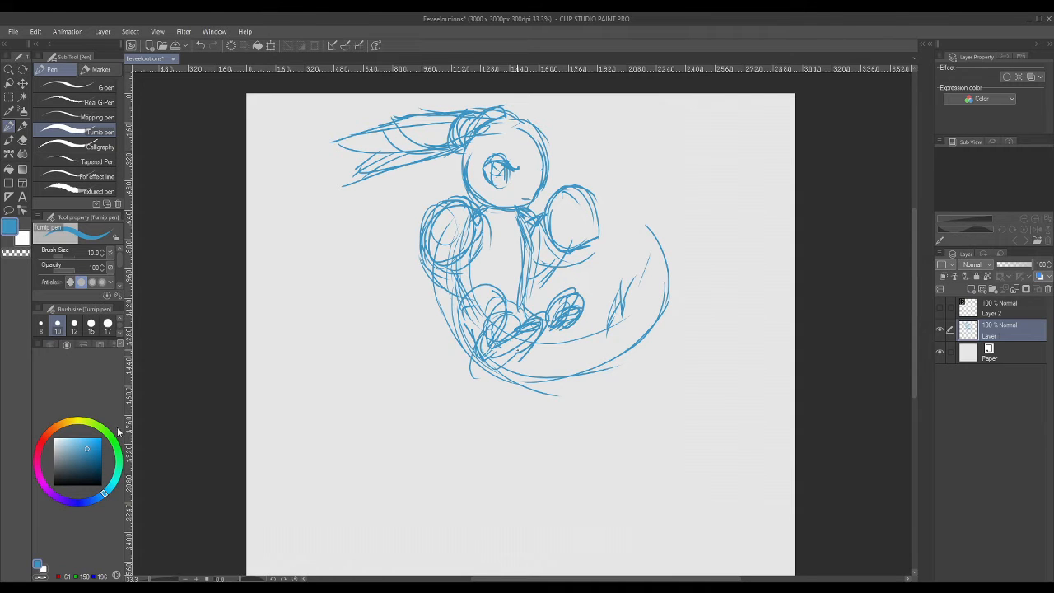
# - Switch the drawing colour to dark navy blue and trace firmer contours over the body, feet and tail
pyautogui.moveTo(104, 492); pyautogui.dragTo(86, 501)
pyautogui.click(101, 464)
pyautogui.moveTo(528, 318)
pyautogui.mouseDown()
pyautogui.moveTo(497, 358)
pyautogui.moveTo(473, 365)
pyautogui.mouseUp()
pyautogui.moveTo(526, 286)
pyautogui.mouseDown()
pyautogui.moveTo(570, 279)
pyautogui.moveTo(503, 333)
pyautogui.moveTo(486, 328)
pyautogui.moveTo(493, 305)
pyautogui.moveTo(466, 345)
pyautogui.mouseUp()
pyautogui.moveTo(461, 313); pyautogui.dragTo(473, 333)
pyautogui.moveTo(452, 279); pyautogui.dragTo(462, 315)
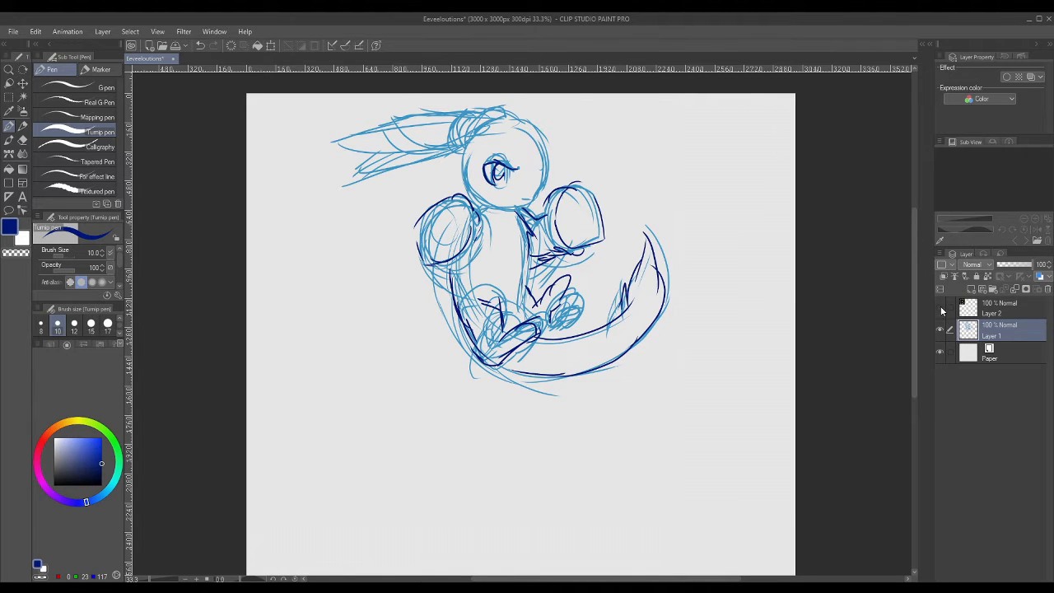
# - Show the Layer 2 reference again and examine the Eevee evolutions up close beside the sketch
pyautogui.click(940, 309)
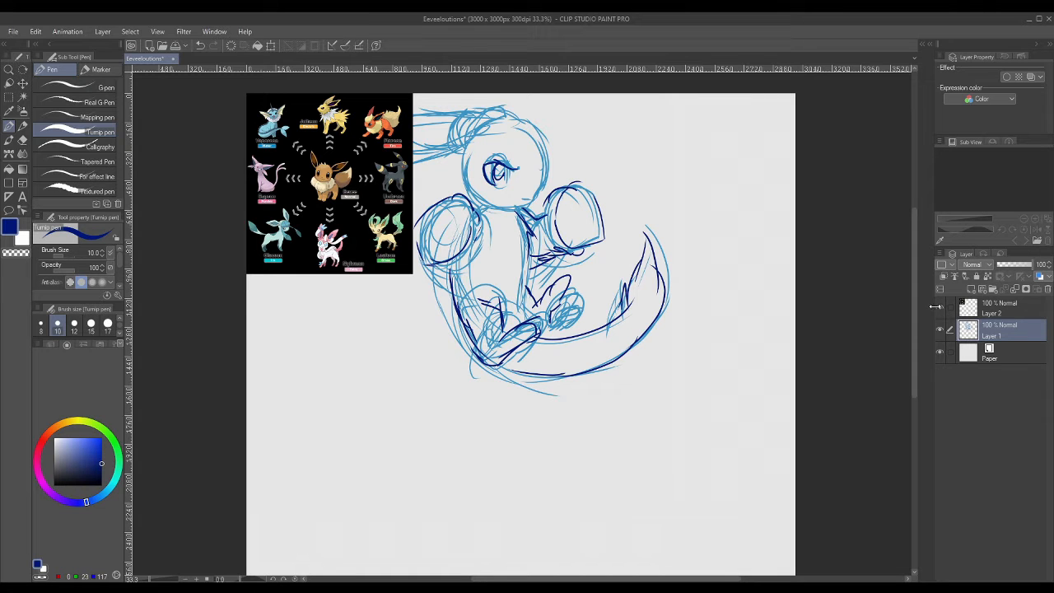
pyautogui.hotkey('ctrl', '+')
pyautogui.hotkey('ctrl', '+')
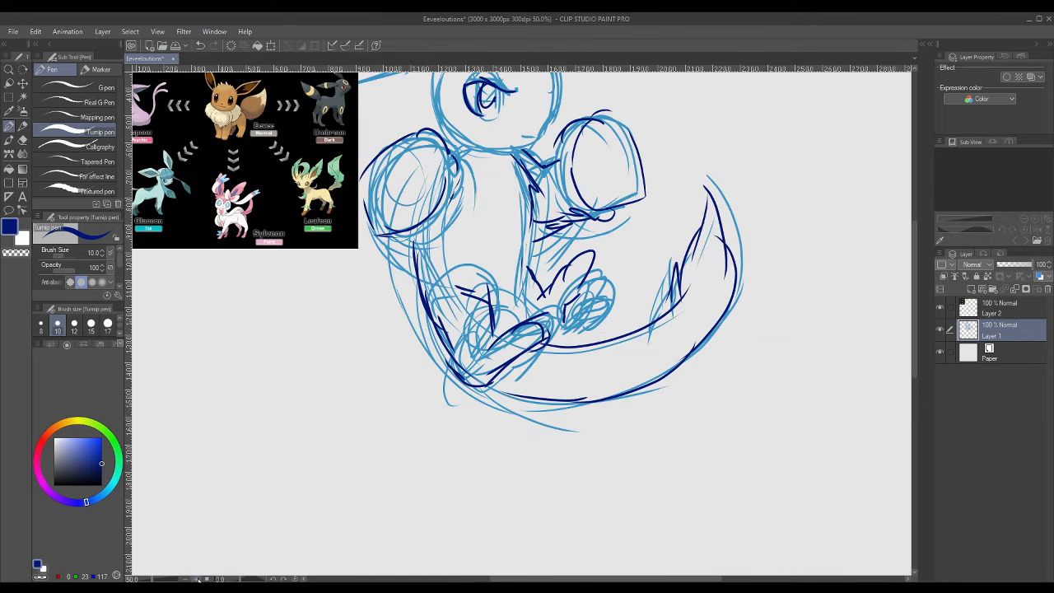
pyautogui.moveTo(630, 579); pyautogui.dragTo(566, 579)
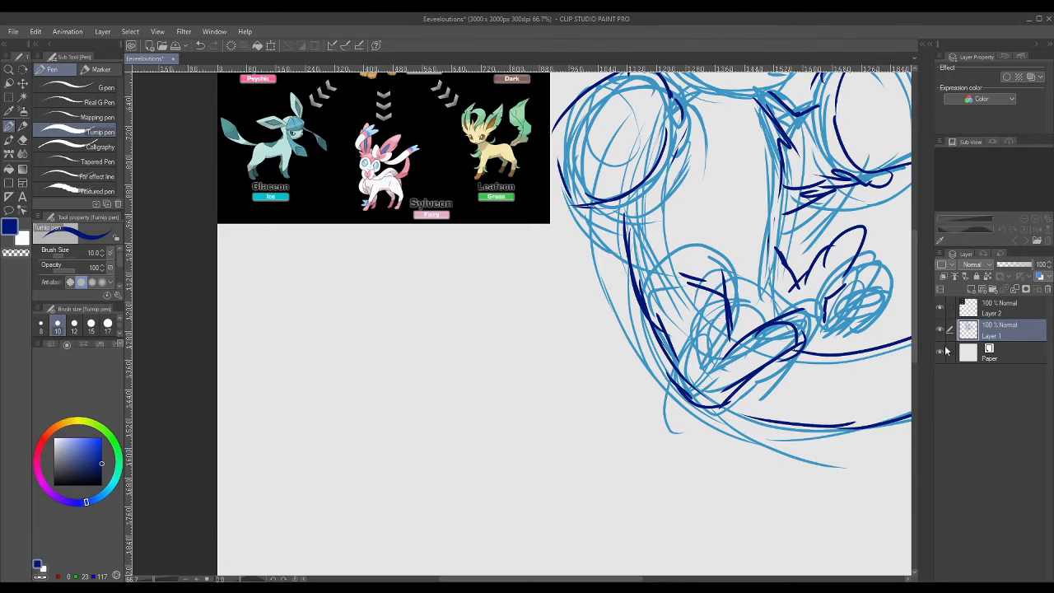
pyautogui.moveTo(915, 344); pyautogui.dragTo(916, 301)
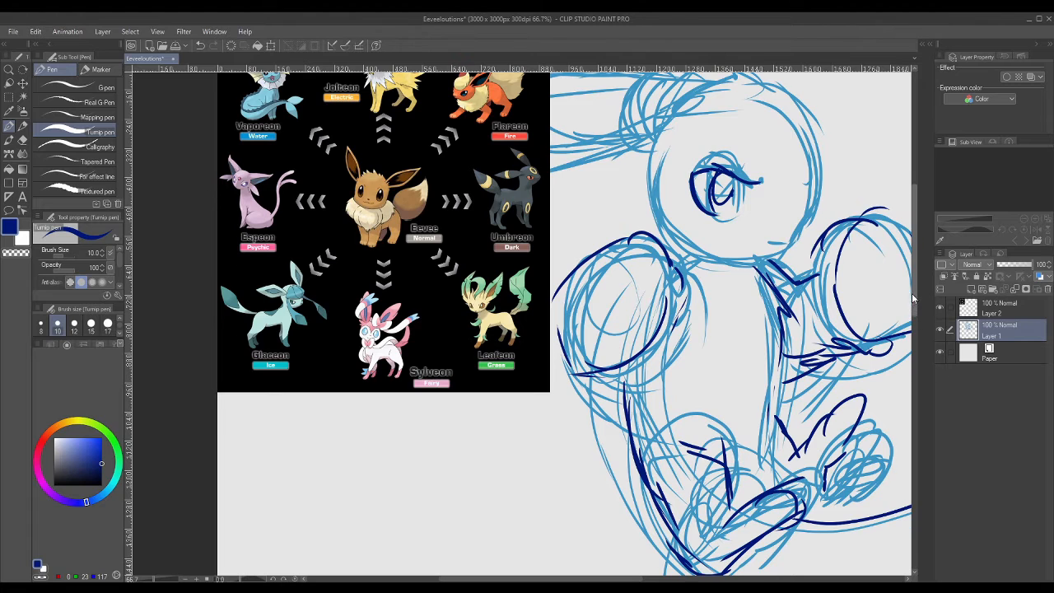
pyautogui.moveTo(915, 301); pyautogui.dragTo(912, 292)
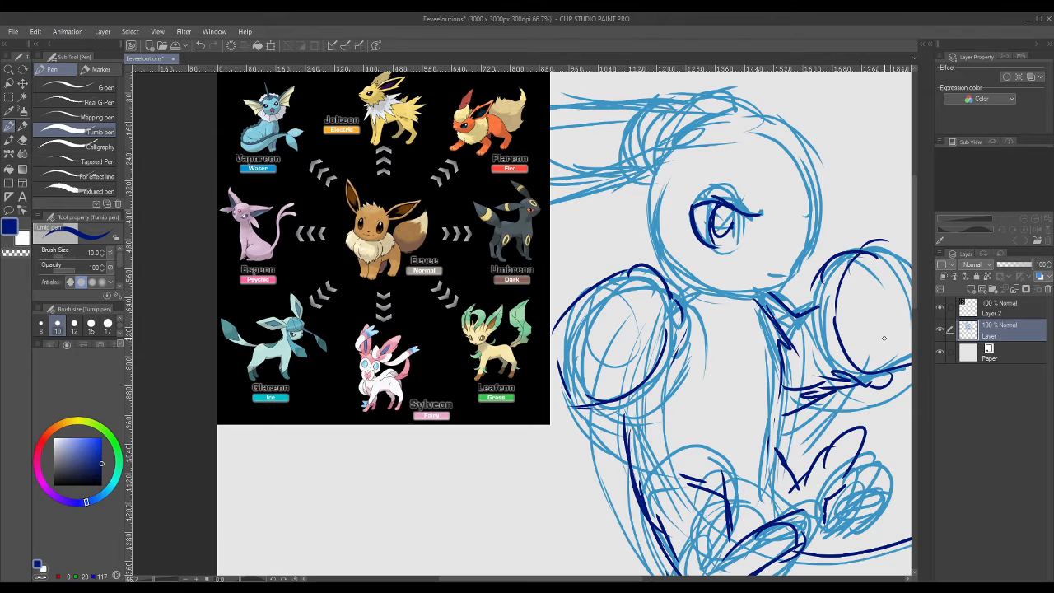
pyautogui.moveTo(601, 580); pyautogui.dragTo(612, 581)
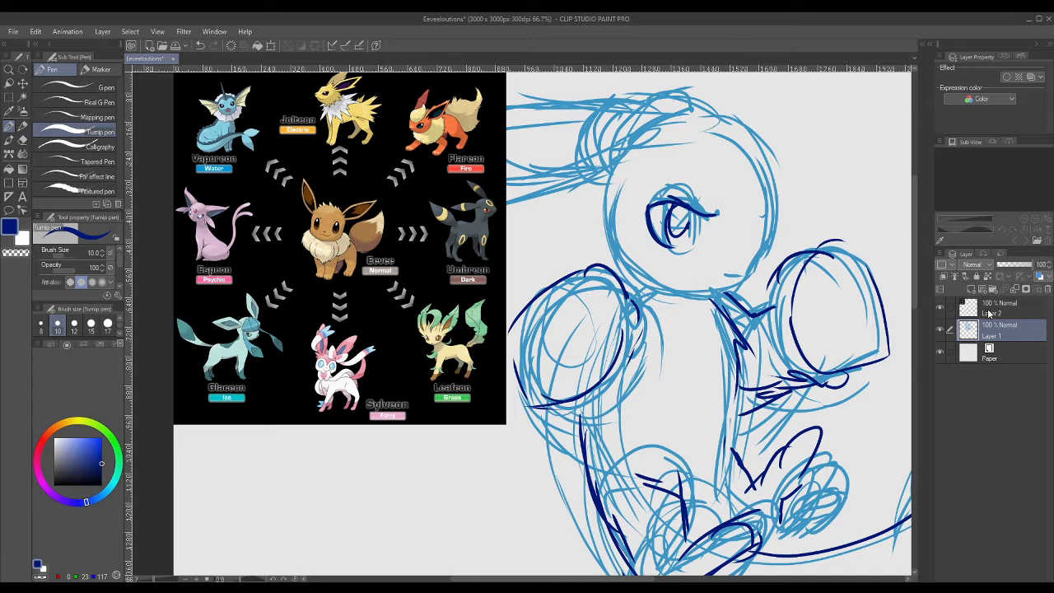
# - Draw a dark blue line down the back of the head and neck, keeping the Layer 2 reference visible
pyautogui.click(940, 309)
pyautogui.moveTo(621, 579); pyautogui.dragTo(655, 580)
pyautogui.click(186, 579)
pyautogui.click(186, 578)
pyautogui.click(940, 308)
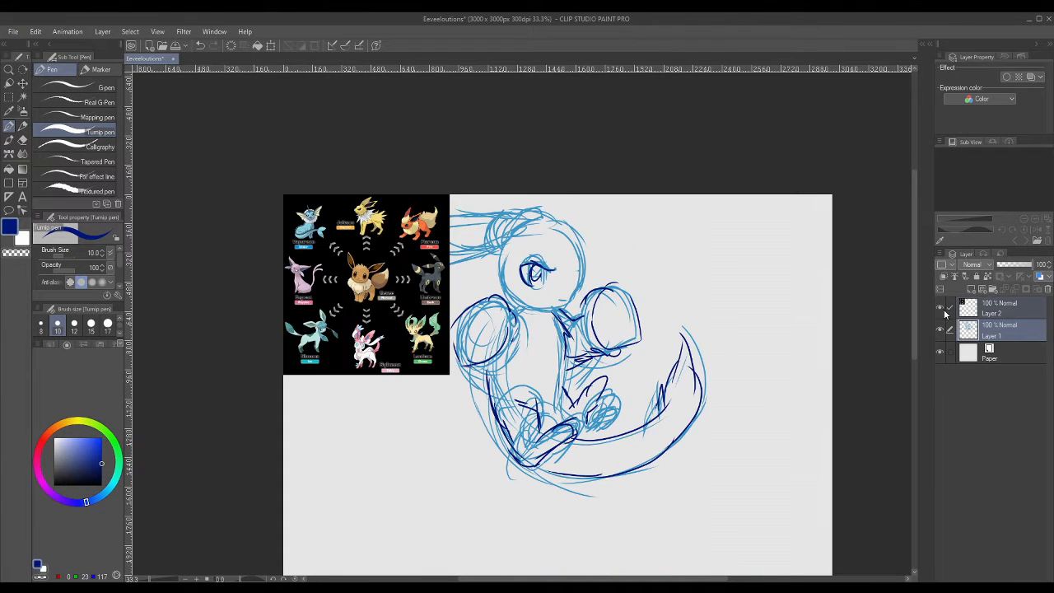
pyautogui.moveTo(507, 249); pyautogui.dragTo(494, 298)
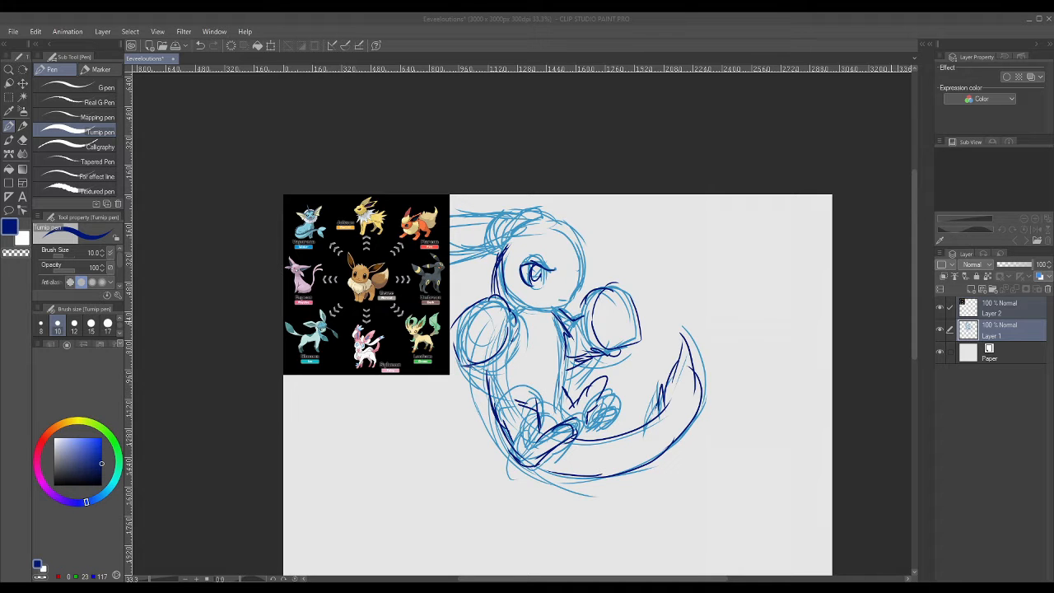
# - Sketch an oval head with a neck line for a second figure in the empty area below the first
pyautogui.moveTo(913, 326); pyautogui.dragTo(913, 408)
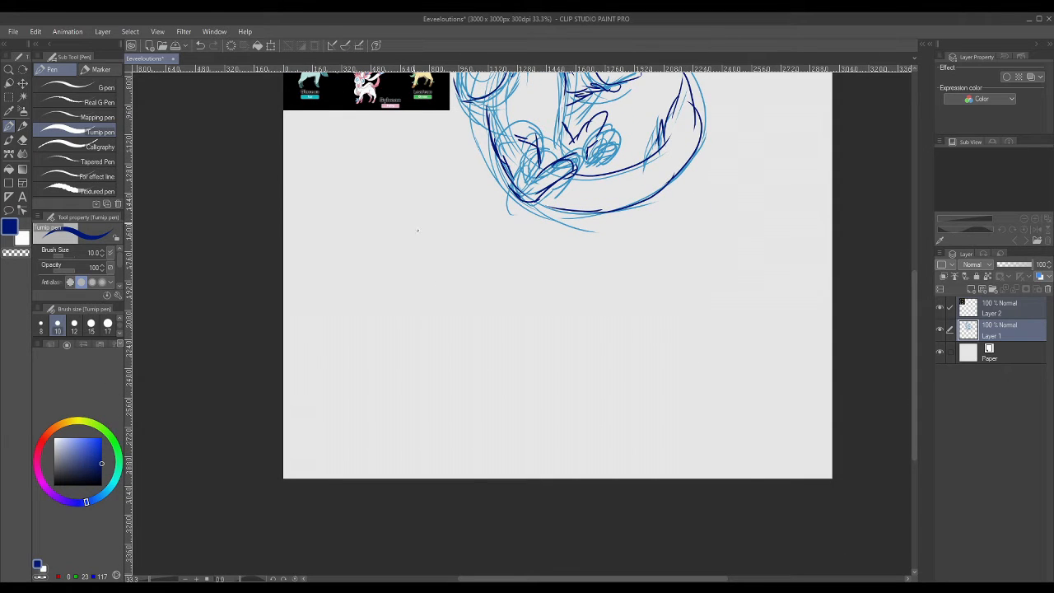
pyautogui.moveTo(913, 334)
pyautogui.mouseDown()
pyautogui.moveTo(905, 259)
pyautogui.moveTo(903, 342)
pyautogui.moveTo(903, 332)
pyautogui.mouseUp()
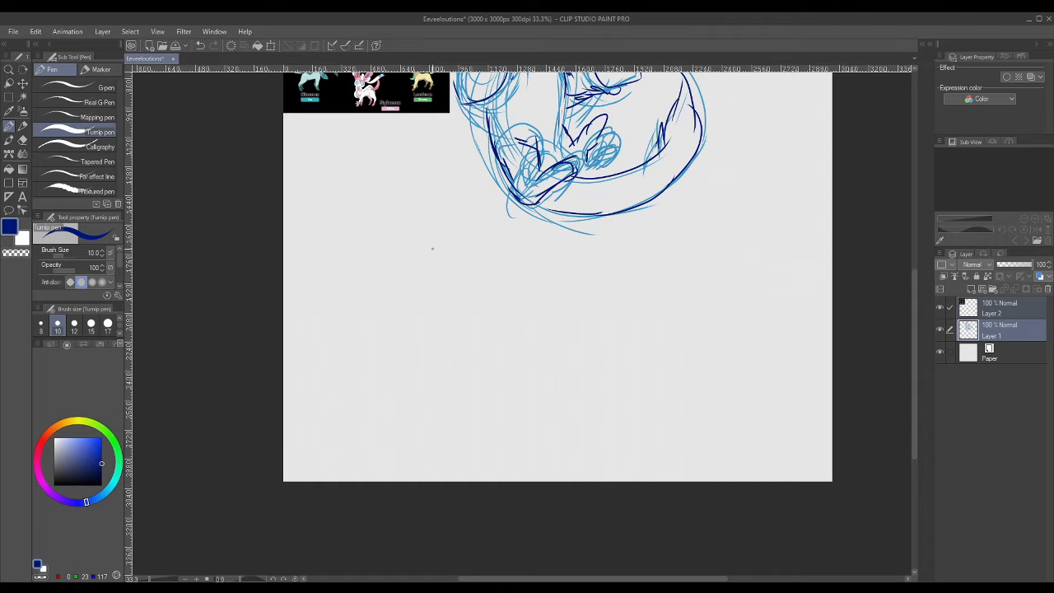
pyautogui.moveTo(428, 265)
pyautogui.mouseDown()
pyautogui.moveTo(432, 226)
pyautogui.moveTo(473, 218)
pyautogui.moveTo(496, 238)
pyautogui.mouseUp()
pyautogui.moveTo(481, 224); pyautogui.dragTo(505, 264)
pyautogui.moveTo(426, 266); pyautogui.dragTo(462, 307)
pyautogui.moveTo(435, 270)
pyautogui.mouseDown()
pyautogui.moveTo(478, 305)
pyautogui.moveTo(509, 292)
pyautogui.mouseUp()
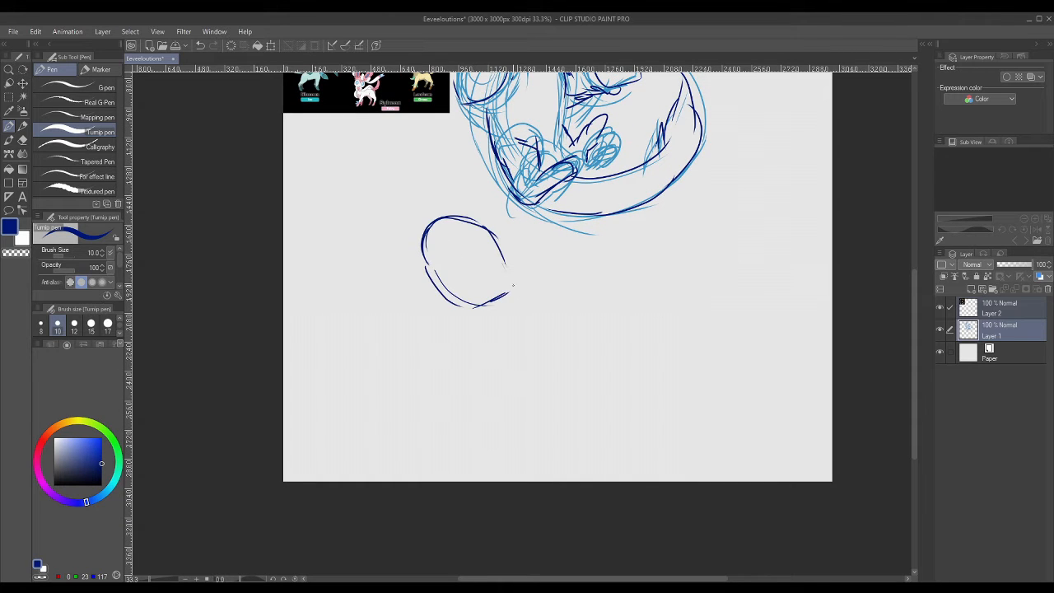
pyautogui.moveTo(502, 252); pyautogui.dragTo(503, 293)
pyautogui.moveTo(503, 275); pyautogui.dragTo(489, 310)
pyautogui.moveTo(427, 259)
pyautogui.mouseDown()
pyautogui.moveTo(418, 325)
pyautogui.moveTo(443, 314)
pyautogui.mouseUp()
# - Outline the second figure's back, chest and rounded belly, extending the lower curve toward a tail
pyautogui.moveTo(414, 298); pyautogui.dragTo(392, 390)
pyautogui.moveTo(465, 331); pyautogui.dragTo(476, 368)
pyautogui.moveTo(401, 409); pyautogui.dragTo(551, 435)
pyautogui.moveTo(467, 331)
pyautogui.mouseDown()
pyautogui.moveTo(520, 392)
pyautogui.moveTo(483, 451)
pyautogui.mouseUp()
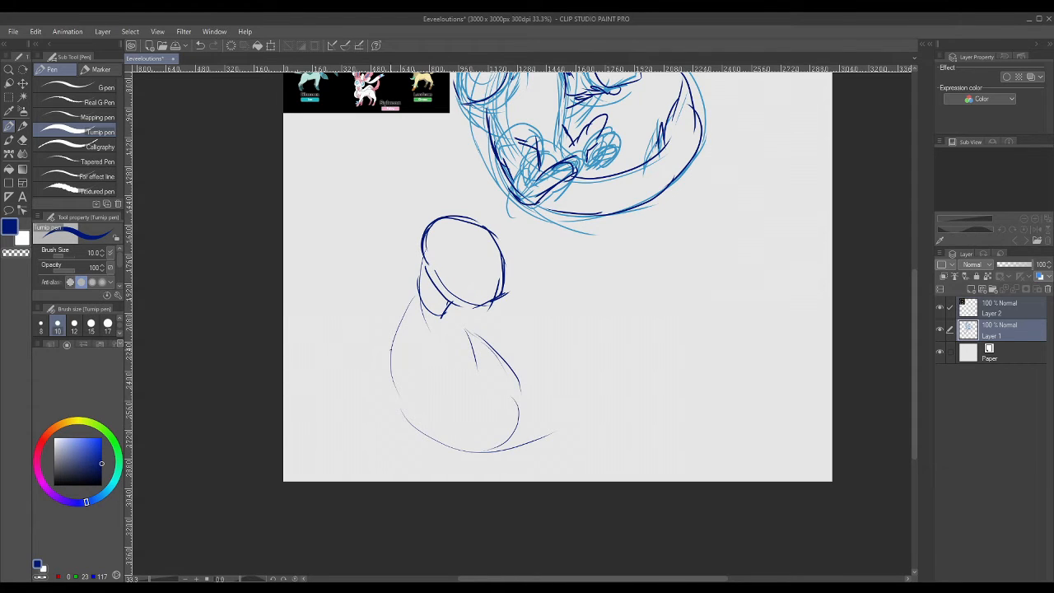
# - Fill out the second figure with its forelimbs, rounded haunch, raised leg and upturned tail
pyautogui.moveTo(397, 348); pyautogui.dragTo(425, 284)
pyautogui.moveTo(448, 297); pyautogui.dragTo(469, 344)
pyautogui.moveTo(418, 445)
pyautogui.mouseDown()
pyautogui.moveTo(496, 458)
pyautogui.moveTo(484, 397)
pyautogui.moveTo(498, 438)
pyautogui.mouseUp()
pyautogui.moveTo(454, 468); pyautogui.dragTo(494, 463)
pyautogui.moveTo(499, 449); pyautogui.dragTo(517, 468)
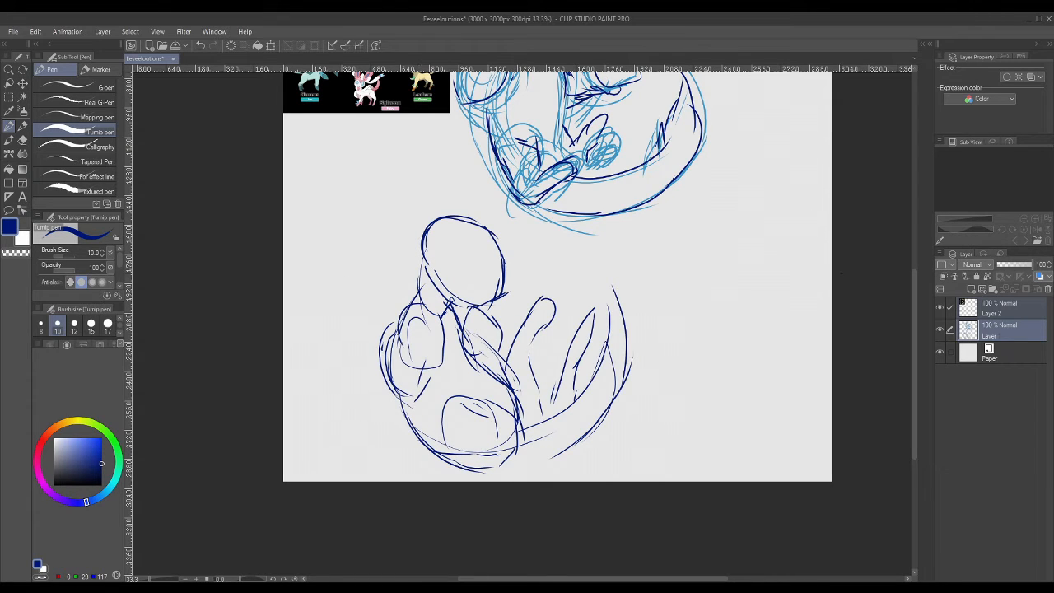
# - Switch the drawing colour to bright blue and sketch an eye and a long swept-back ear on the second figure
pyautogui.click(86, 438)
pyautogui.click(105, 493)
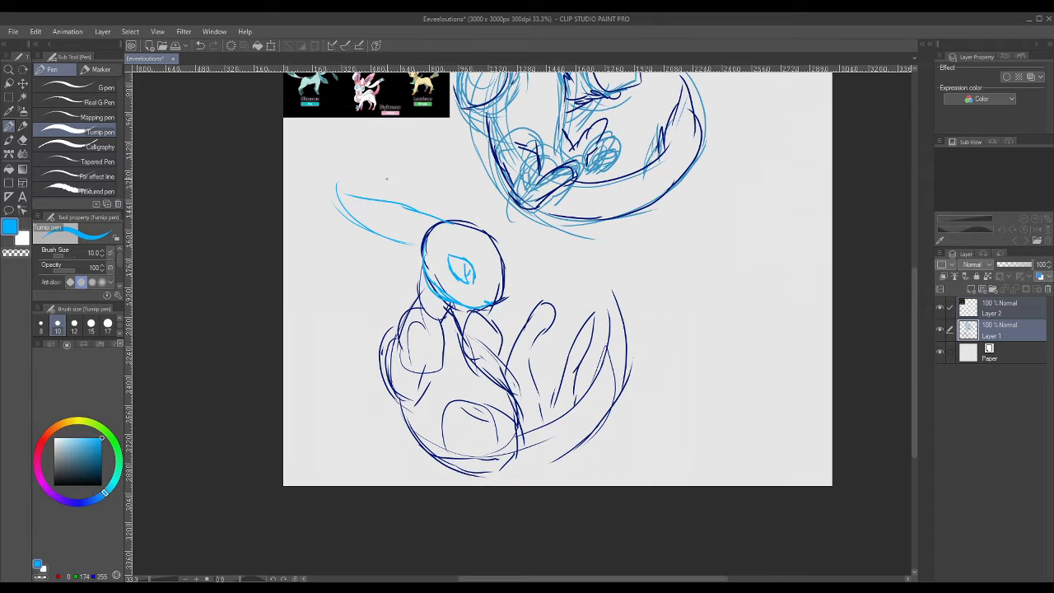
pyautogui.moveTo(321, 182)
pyautogui.mouseDown()
pyautogui.moveTo(464, 219)
pyautogui.moveTo(359, 199)
pyautogui.moveTo(405, 202)
pyautogui.moveTo(376, 204)
pyautogui.mouseUp()
pyautogui.moveTo(331, 211)
pyautogui.mouseDown()
pyautogui.moveTo(413, 240)
pyautogui.moveTo(454, 236)
pyautogui.moveTo(460, 208)
pyautogui.moveTo(433, 232)
pyautogui.mouseUp()
# - Redraw the second figure's chest and forelimbs in bright blue over the navy sketch
pyautogui.moveTo(444, 304)
pyautogui.mouseDown()
pyautogui.moveTo(410, 349)
pyautogui.moveTo(450, 366)
pyautogui.moveTo(406, 387)
pyautogui.moveTo(497, 336)
pyautogui.moveTo(501, 359)
pyautogui.mouseUp()
pyautogui.moveTo(417, 315); pyautogui.dragTo(391, 386)
pyautogui.moveTo(403, 352); pyautogui.dragTo(394, 407)
pyautogui.moveTo(412, 333); pyautogui.dragTo(375, 397)
pyautogui.moveTo(375, 397); pyautogui.dragTo(440, 384)
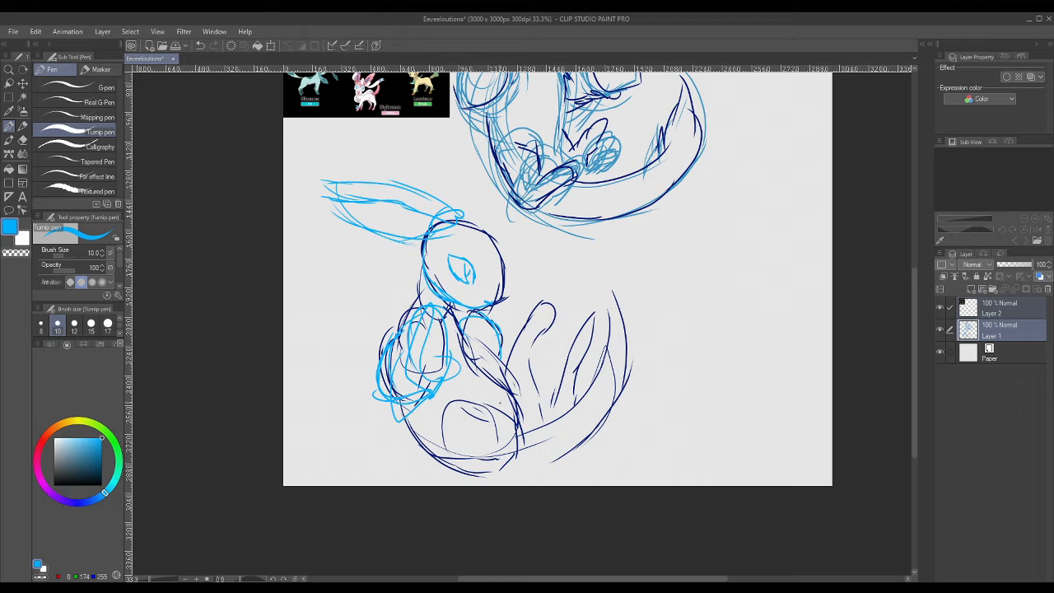
# - Sketch the second figure's raised leg in bright blue, and undo the strokes along its lower part
pyautogui.moveTo(511, 419)
pyautogui.mouseDown()
pyautogui.moveTo(502, 345)
pyautogui.moveTo(540, 299)
pyautogui.mouseUp()
pyautogui.moveTo(539, 303)
pyautogui.mouseDown()
pyautogui.moveTo(535, 443)
pyautogui.moveTo(520, 461)
pyautogui.mouseUp()
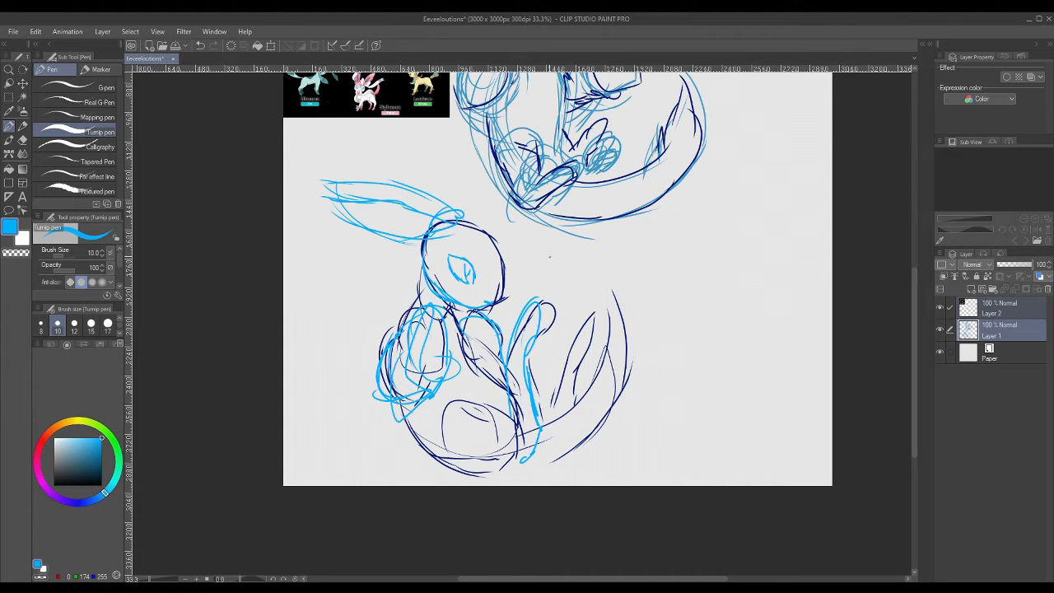
pyautogui.hotkey('ctrl', 'z')
pyautogui.hotkey('ctrl', 'z')
pyautogui.hotkey('ctrl', 'z')
pyautogui.hotkey('ctrl', 'z')
pyautogui.hotkey('ctrl', 'z')
pyautogui.hotkey('ctrl', 'z')
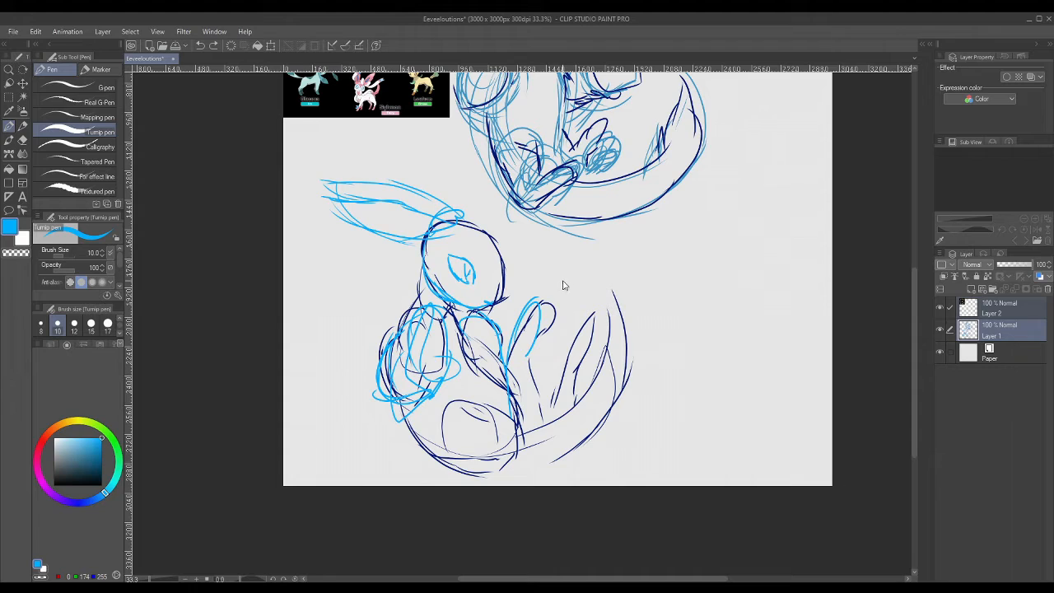
# - Sketch the second figure's raised leg and rounded haunch in bright blue over the navy lines
pyautogui.moveTo(519, 360)
pyautogui.mouseDown()
pyautogui.moveTo(519, 305)
pyautogui.moveTo(542, 271)
pyautogui.moveTo(550, 314)
pyautogui.mouseUp()
pyautogui.moveTo(539, 329)
pyautogui.mouseDown()
pyautogui.moveTo(557, 381)
pyautogui.moveTo(502, 418)
pyautogui.mouseUp()
pyautogui.moveTo(557, 377); pyautogui.dragTo(537, 411)
pyautogui.moveTo(552, 397)
pyautogui.mouseDown()
pyautogui.moveTo(519, 439)
pyautogui.moveTo(522, 456)
pyautogui.mouseUp()
pyautogui.moveTo(504, 395); pyautogui.dragTo(425, 442)
# - Switch the drawing colour to near-black blue and outline the second figure's haunch and raised leg
pyautogui.moveTo(101, 441); pyautogui.dragTo(122, 473)
pyautogui.moveTo(426, 425)
pyautogui.mouseDown()
pyautogui.moveTo(438, 402)
pyautogui.moveTo(491, 406)
pyautogui.mouseUp()
pyautogui.moveTo(539, 372); pyautogui.dragTo(498, 422)
pyautogui.moveTo(531, 383)
pyautogui.mouseDown()
pyautogui.moveTo(513, 315)
pyautogui.moveTo(537, 260)
pyautogui.moveTo(556, 390)
pyautogui.moveTo(502, 475)
pyautogui.mouseUp()
pyautogui.moveTo(529, 435); pyautogui.dragTo(505, 470)
# - Outline the second figure's other outstretched leg and foot beside the tail in near-black blue
pyautogui.moveTo(564, 349); pyautogui.dragTo(657, 286)
pyautogui.moveTo(657, 286); pyautogui.dragTo(618, 326)
pyautogui.moveTo(613, 325); pyautogui.dragTo(564, 409)
pyautogui.moveTo(557, 355); pyautogui.dragTo(604, 306)
# - Go over the second figure's chest, forelimbs and upturned tail with near-black blue strokes
pyautogui.moveTo(429, 313); pyautogui.dragTo(421, 315)
pyautogui.moveTo(471, 372); pyautogui.dragTo(499, 323)
pyautogui.moveTo(425, 279); pyautogui.dragTo(407, 302)
pyautogui.moveTo(375, 363); pyautogui.dragTo(372, 401)
pyautogui.moveTo(381, 396)
pyautogui.mouseDown()
pyautogui.moveTo(405, 417)
pyautogui.moveTo(407, 397)
pyautogui.mouseUp()
pyautogui.moveTo(504, 369); pyautogui.dragTo(495, 382)
pyautogui.moveTo(603, 284); pyautogui.dragTo(627, 362)
pyautogui.moveTo(607, 364); pyautogui.dragTo(548, 432)
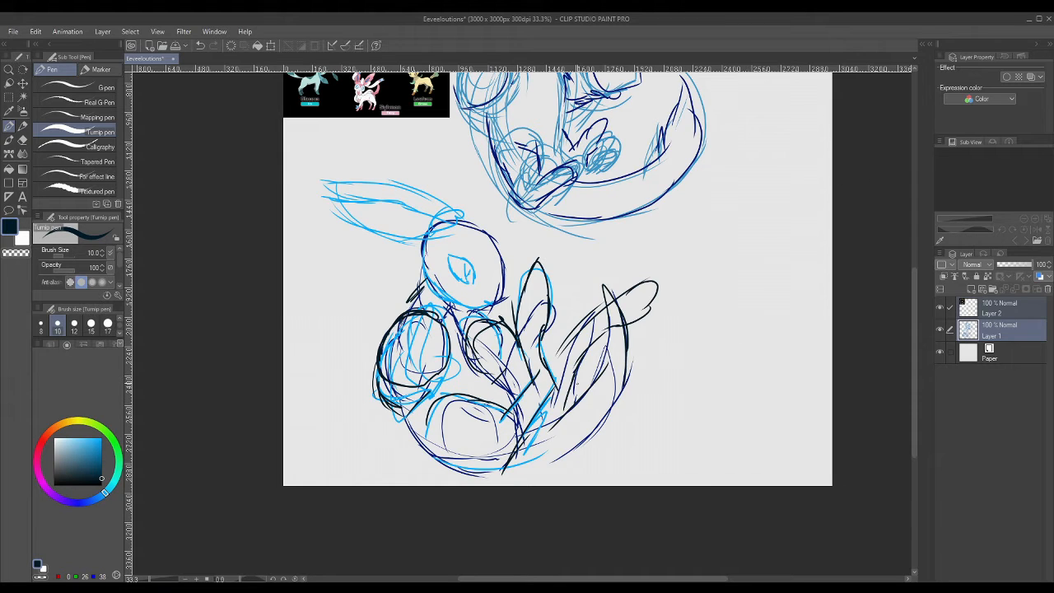
# - Darken the second figure's eye, and outline its swept-back ear and the back of its neck
pyautogui.moveTo(453, 255)
pyautogui.mouseDown()
pyautogui.moveTo(448, 278)
pyautogui.moveTo(473, 265)
pyautogui.moveTo(475, 282)
pyautogui.moveTo(482, 273)
pyautogui.mouseUp()
pyautogui.moveTo(464, 263)
pyautogui.mouseDown()
pyautogui.moveTo(474, 284)
pyautogui.moveTo(440, 302)
pyautogui.moveTo(472, 288)
pyautogui.mouseUp()
pyautogui.moveTo(448, 269); pyautogui.dragTo(437, 290)
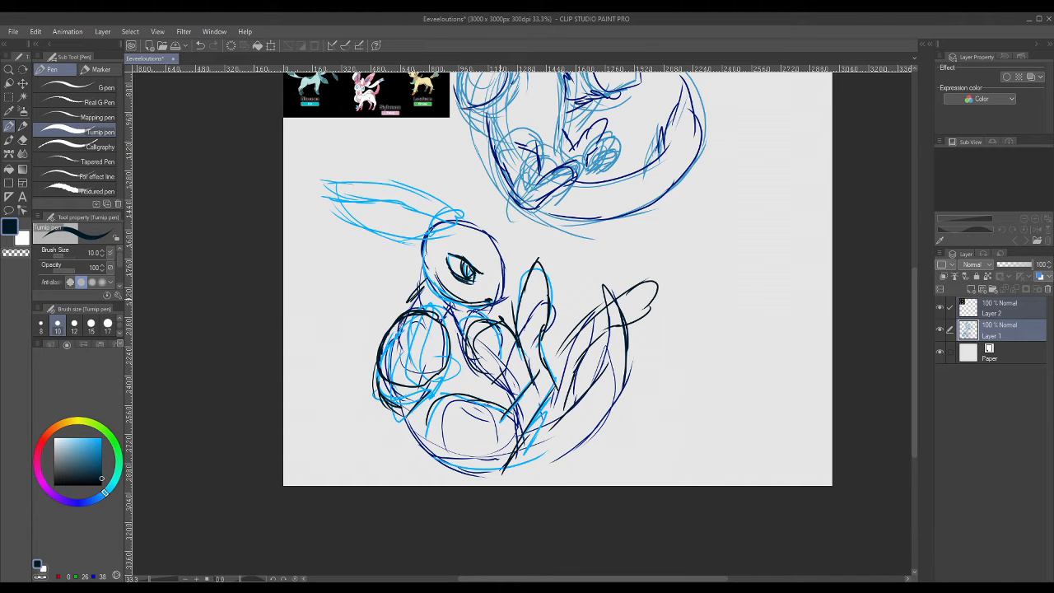
pyautogui.moveTo(318, 207); pyautogui.dragTo(431, 210)
pyautogui.moveTo(316, 215); pyautogui.dragTo(400, 236)
pyautogui.moveTo(403, 202); pyautogui.dragTo(441, 212)
pyautogui.moveTo(341, 198); pyautogui.dragTo(367, 197)
pyautogui.moveTo(427, 237); pyautogui.dragTo(408, 299)
# - Set the Turnip pen to transparent at brush size 300 and hide the reference chart on Layer 2
pyautogui.moveTo(916, 367)
pyautogui.mouseDown()
pyautogui.moveTo(919, 320)
pyautogui.moveTo(916, 369)
pyautogui.moveTo(916, 330)
pyautogui.mouseUp()
pyautogui.hotkey('ctrl', '-')
pyautogui.press(']')
pyautogui.press(']')
pyautogui.press(']')
pyautogui.press(']')
pyautogui.press(']')
pyautogui.press(']')
pyautogui.press(']')
pyautogui.press(']')
pyautogui.press(']')
pyautogui.press(']')
pyautogui.press(']')
pyautogui.press(']')
pyautogui.press(']')
pyautogui.press(']')
pyautogui.press(']')
pyautogui.press(']')
pyautogui.press(']')
pyautogui.press(']')
pyautogui.moveTo(649, 242); pyautogui.dragTo(614, 319)
pyautogui.moveTo(527, 181)
pyautogui.mouseDown()
pyautogui.moveTo(571, 125)
pyautogui.moveTo(541, 266)
pyautogui.mouseUp()
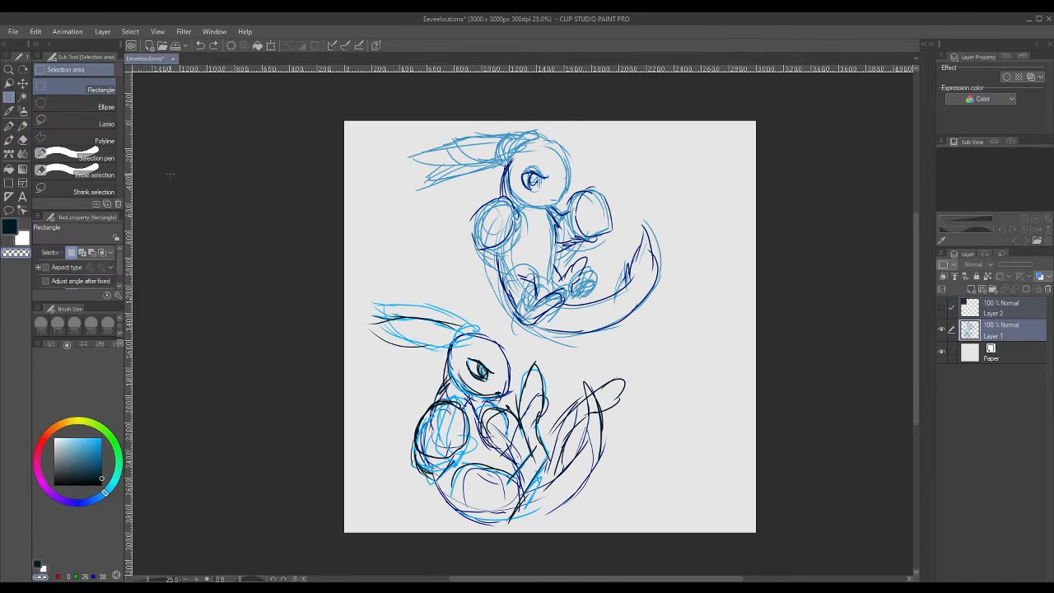
# - Lasso the first figure, move it to the canvas's upper-left corner, and clear the selection
pyautogui.click(82, 122)
pyautogui.moveTo(577, 143)
pyautogui.mouseDown()
pyautogui.moveTo(661, 164)
pyautogui.moveTo(588, 136)
pyautogui.mouseUp()
pyautogui.hotkey('ctrl', 't')
pyautogui.moveTo(593, 239)
pyautogui.mouseDown()
pyautogui.moveTo(492, 246)
pyautogui.moveTo(518, 233)
pyautogui.moveTo(626, 241)
pyautogui.mouseUp()
pyautogui.click(469, 374)
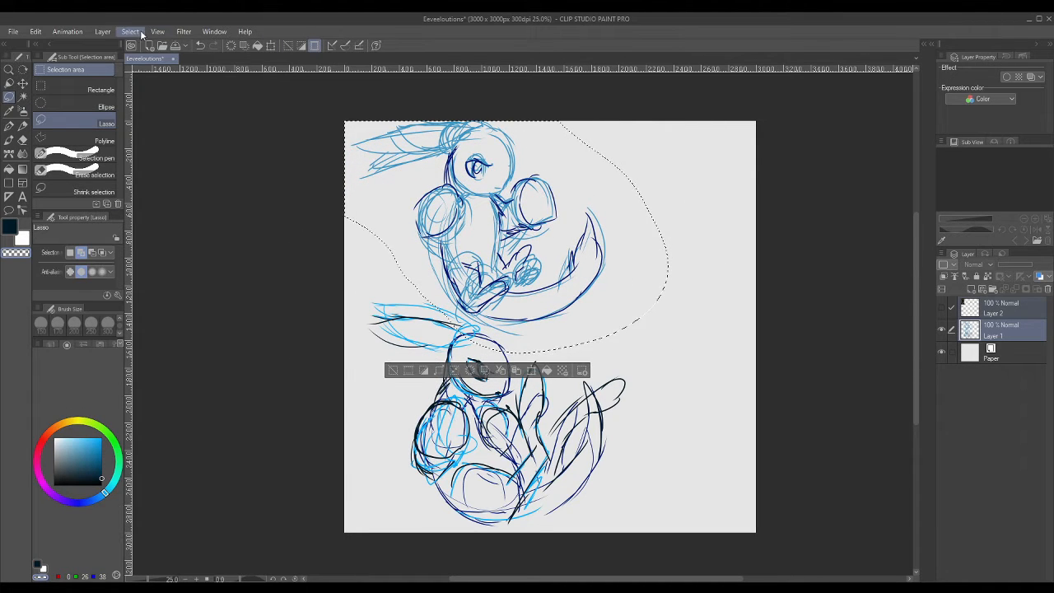
pyautogui.hotkey('ctrl', 'd')
# - Lasso both figures, scale them down into the canvas's upper-left area, and clear the selection
pyautogui.moveTo(477, 88)
pyautogui.mouseDown()
pyautogui.moveTo(478, 565)
pyautogui.moveTo(708, 215)
pyautogui.mouseUp()
pyautogui.click(578, 549)
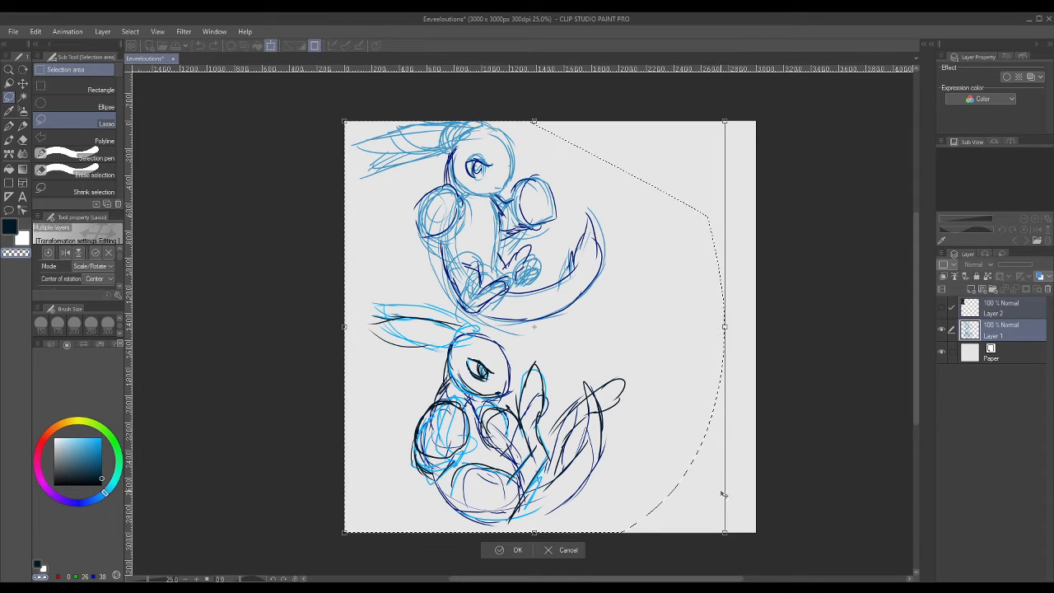
pyautogui.moveTo(724, 531); pyautogui.dragTo(568, 368)
pyautogui.moveTo(490, 287); pyautogui.dragTo(481, 290)
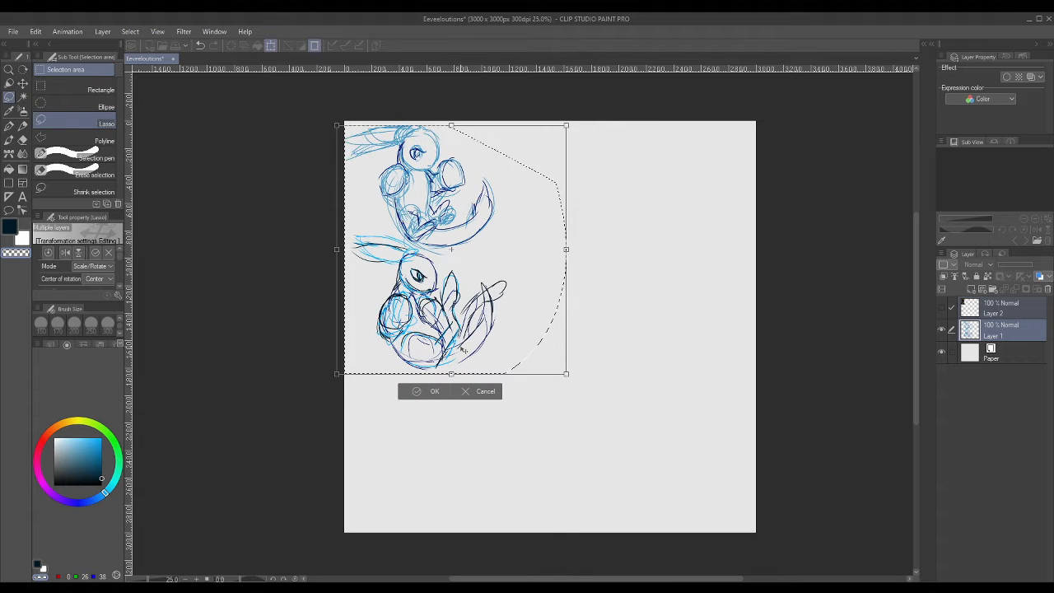
pyautogui.click(435, 391)
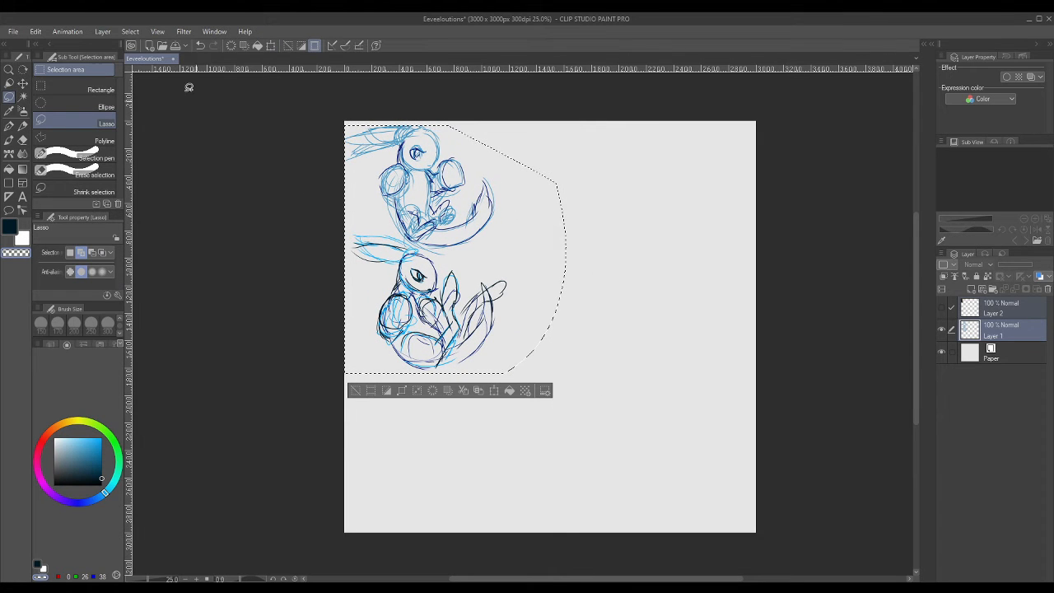
pyautogui.hotkey('ctrl', 'd')
# - Sketch a third figure's oval head and eye in medium blue with the Turnip pen at size 10, beside the first figure
pyautogui.click(9, 126)
pyautogui.hotkey('ctrl', '+')
pyautogui.moveTo(917, 354); pyautogui.dragTo(916, 330)
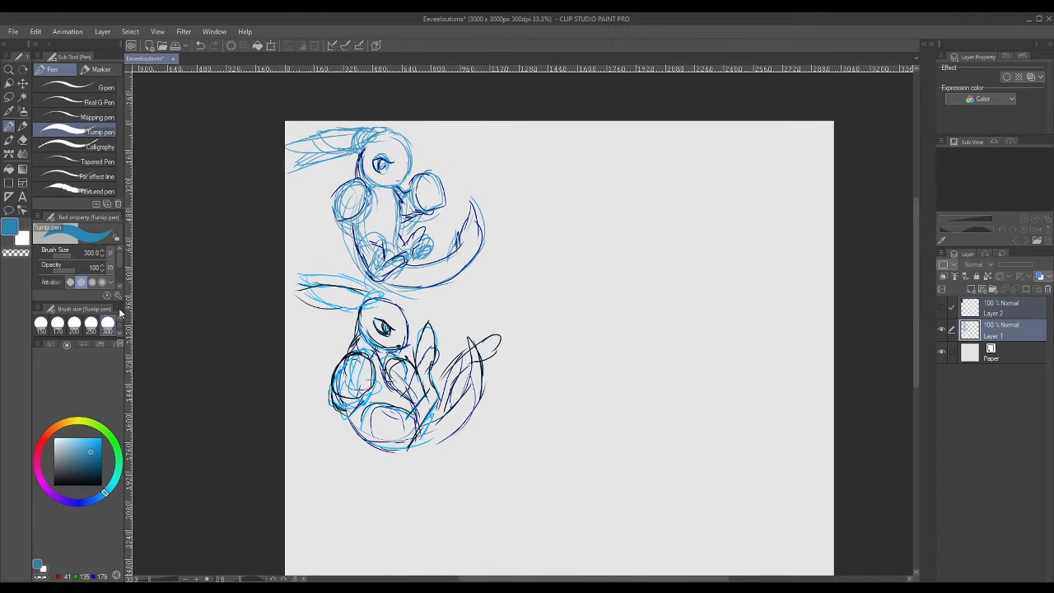
pyautogui.moveTo(121, 325); pyautogui.dragTo(120, 310)
pyautogui.click(58, 324)
pyautogui.moveTo(594, 578); pyautogui.dragTo(606, 579)
pyautogui.moveTo(536, 203); pyautogui.dragTo(563, 280)
pyautogui.moveTo(543, 244)
pyautogui.mouseDown()
pyautogui.moveTo(580, 274)
pyautogui.moveTo(604, 194)
pyautogui.mouseUp()
pyautogui.moveTo(537, 201)
pyautogui.mouseDown()
pyautogui.moveTo(600, 192)
pyautogui.moveTo(605, 228)
pyautogui.mouseUp()
pyautogui.moveTo(560, 174)
pyautogui.mouseDown()
pyautogui.moveTo(594, 205)
pyautogui.moveTo(578, 244)
pyautogui.mouseUp()
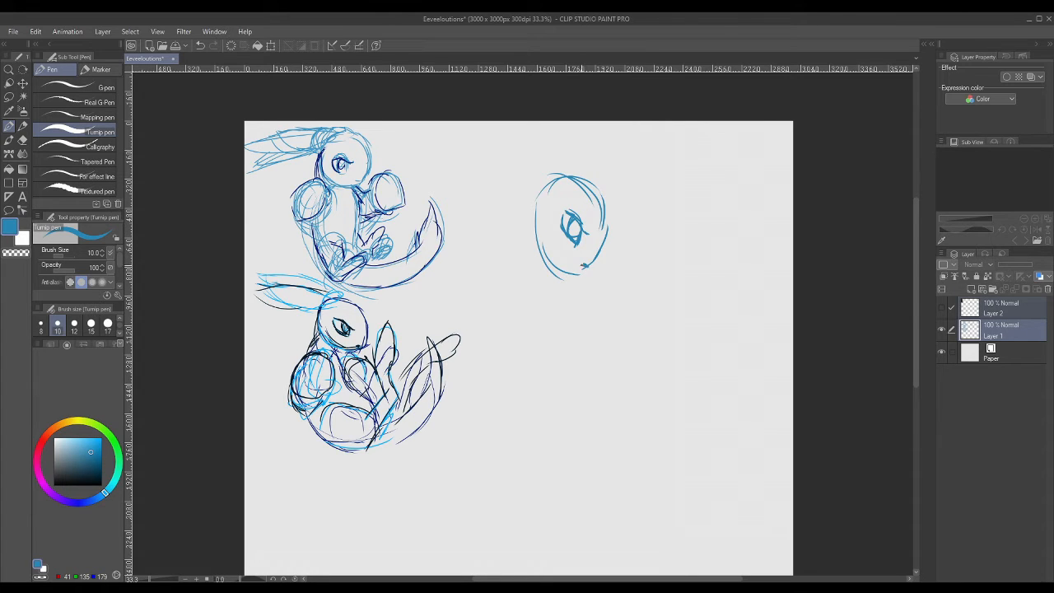
# - Sketch the third figure's long swept-back ear and the curved line of its back
pyautogui.moveTo(531, 194)
pyautogui.mouseDown()
pyautogui.moveTo(568, 169)
pyautogui.moveTo(455, 162)
pyautogui.mouseUp()
pyautogui.moveTo(540, 160)
pyautogui.mouseDown()
pyautogui.moveTo(402, 138)
pyautogui.moveTo(521, 191)
pyautogui.mouseUp()
pyautogui.moveTo(449, 196)
pyautogui.mouseDown()
pyautogui.moveTo(525, 201)
pyautogui.moveTo(539, 191)
pyautogui.mouseUp()
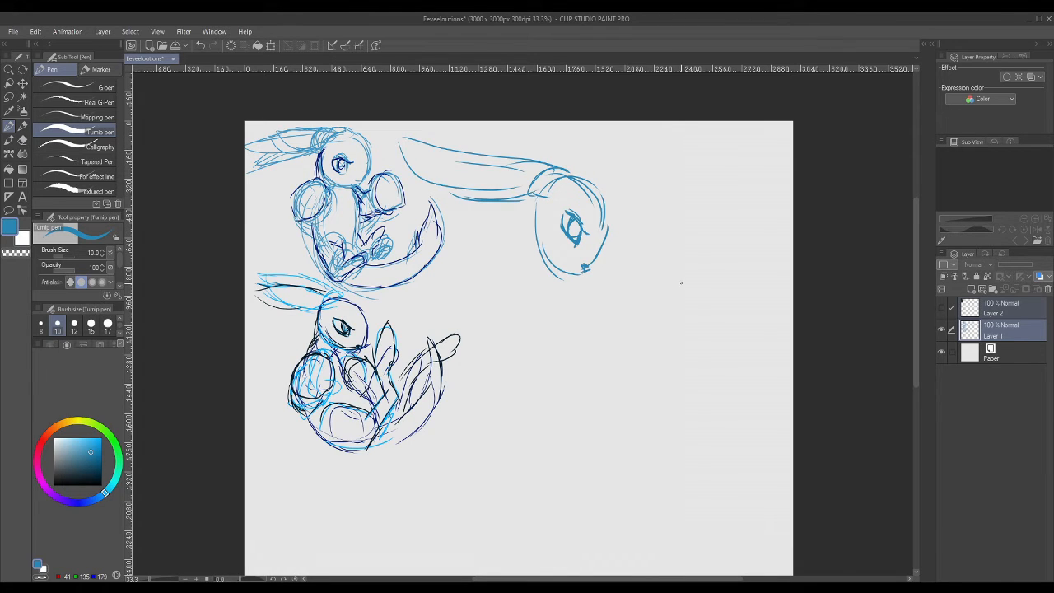
pyautogui.moveTo(539, 241)
pyautogui.mouseDown()
pyautogui.moveTo(568, 422)
pyautogui.moveTo(642, 440)
pyautogui.mouseUp()
# - Redraw the third figure's ear in black with a heavier scribbled base, undoing unwanted strokes
pyautogui.moveTo(470, 156)
pyautogui.mouseDown()
pyautogui.moveTo(543, 174)
pyautogui.moveTo(527, 188)
pyautogui.moveTo(536, 192)
pyautogui.moveTo(474, 160)
pyautogui.moveTo(567, 183)
pyautogui.mouseUp()
pyautogui.moveTo(446, 165); pyautogui.dragTo(544, 196)
pyautogui.moveTo(527, 175); pyautogui.dragTo(545, 196)
pyautogui.hotkey('ctrl', 'z')
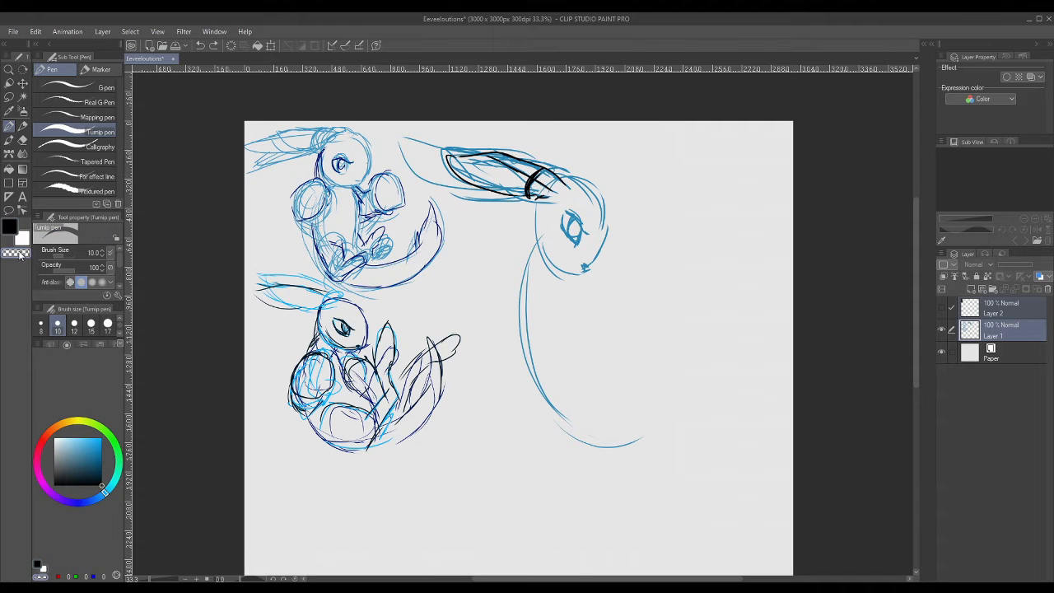
pyautogui.click(107, 324)
pyautogui.hotkey('ctrl', 'z')
pyautogui.moveTo(546, 176)
pyautogui.mouseDown()
pyautogui.moveTo(540, 191)
pyautogui.moveTo(559, 192)
pyautogui.mouseUp()
pyautogui.moveTo(513, 161)
pyautogui.mouseDown()
pyautogui.moveTo(559, 173)
pyautogui.moveTo(554, 194)
pyautogui.mouseUp()
pyautogui.moveTo(561, 176)
pyautogui.mouseDown()
pyautogui.moveTo(600, 187)
pyautogui.moveTo(576, 170)
pyautogui.moveTo(577, 180)
pyautogui.mouseUp()
# - Sample blue from the sketch, set the brush size to 10, and draw a second ear behind the black one
pyautogui.click(74, 324)
pyautogui.keyDown('alt'); pyautogui.click(566, 173); pyautogui.keyUp('alt')
pyautogui.click(58, 325)
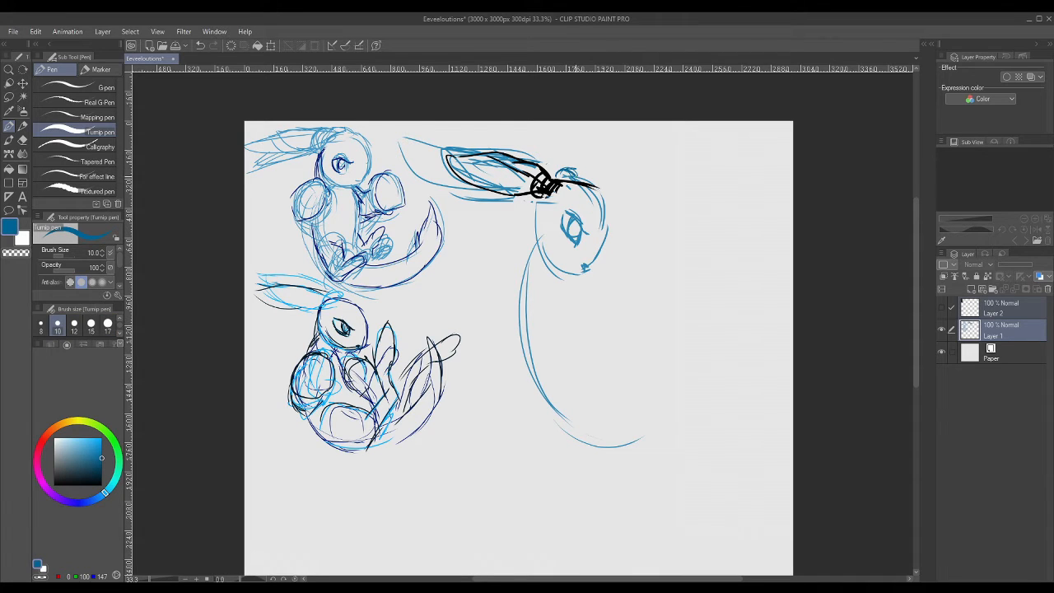
pyautogui.moveTo(532, 148); pyautogui.dragTo(555, 170)
pyautogui.moveTo(494, 142); pyautogui.dragTo(548, 152)
pyautogui.moveTo(467, 141); pyautogui.dragTo(536, 149)
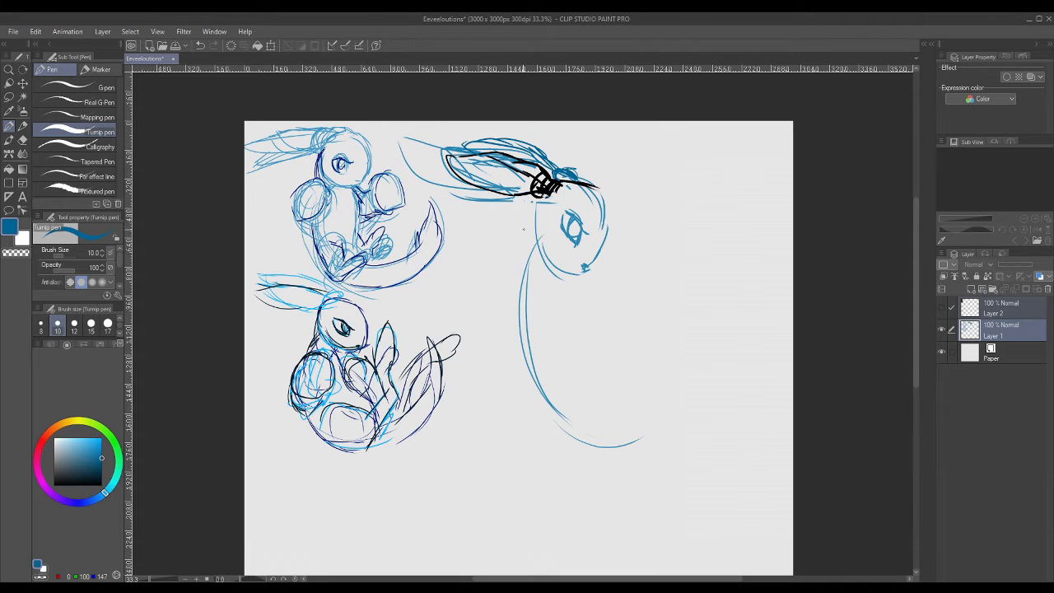
# - Sketch the third figure's neck, shoulder and upper torso in blue below the head
pyautogui.moveTo(544, 271); pyautogui.dragTo(517, 301)
pyautogui.moveTo(540, 216); pyautogui.dragTo(492, 328)
pyautogui.moveTo(547, 295); pyautogui.dragTo(560, 381)
pyautogui.moveTo(476, 319); pyautogui.dragTo(518, 362)
pyautogui.moveTo(535, 296); pyautogui.dragTo(485, 371)
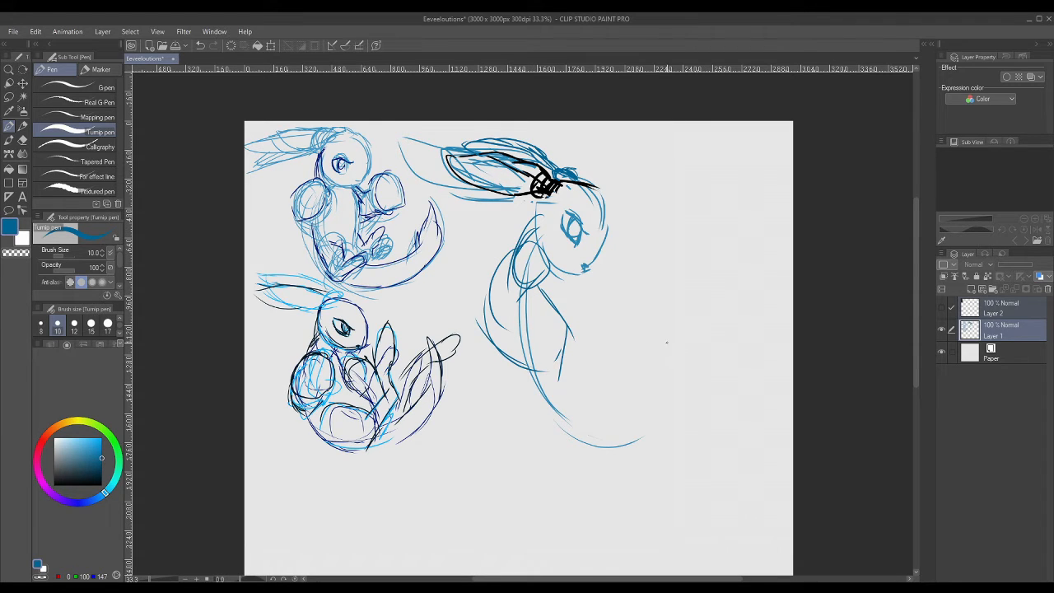
# - Sketch the third figure's long tail curving beneath the body and sweeping up to a point
pyautogui.moveTo(504, 378)
pyautogui.mouseDown()
pyautogui.moveTo(728, 301)
pyautogui.moveTo(700, 394)
pyautogui.moveTo(591, 453)
pyautogui.mouseUp()
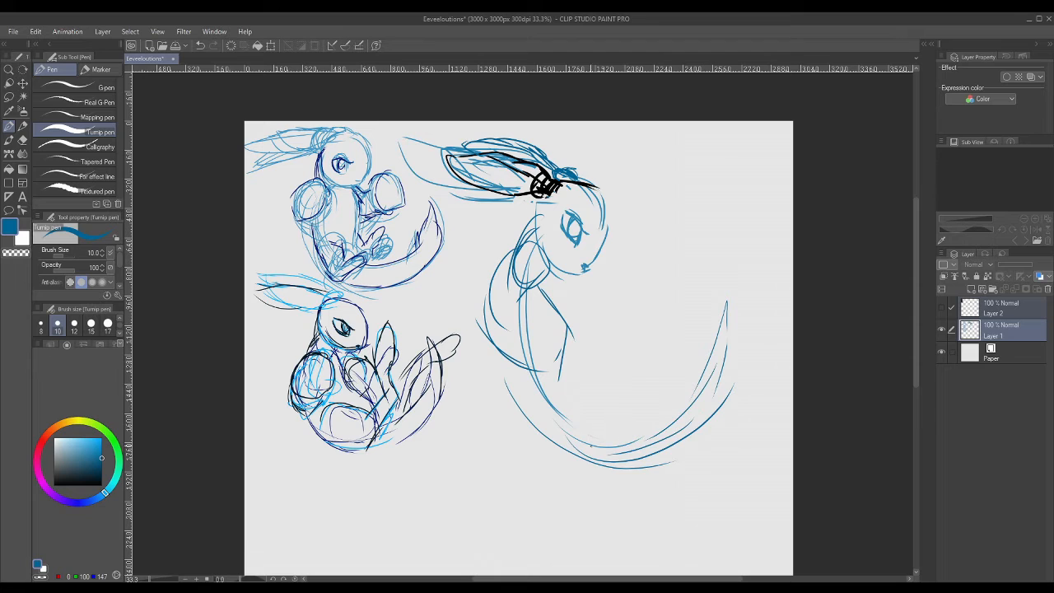
pyautogui.moveTo(529, 433)
pyautogui.mouseDown()
pyautogui.moveTo(703, 421)
pyautogui.moveTo(711, 336)
pyautogui.moveTo(737, 311)
pyautogui.mouseUp()
pyautogui.moveTo(732, 299); pyautogui.dragTo(712, 359)
pyautogui.moveTo(725, 319)
pyautogui.mouseDown()
pyautogui.moveTo(725, 392)
pyautogui.moveTo(681, 406)
pyautogui.moveTo(636, 442)
pyautogui.mouseUp()
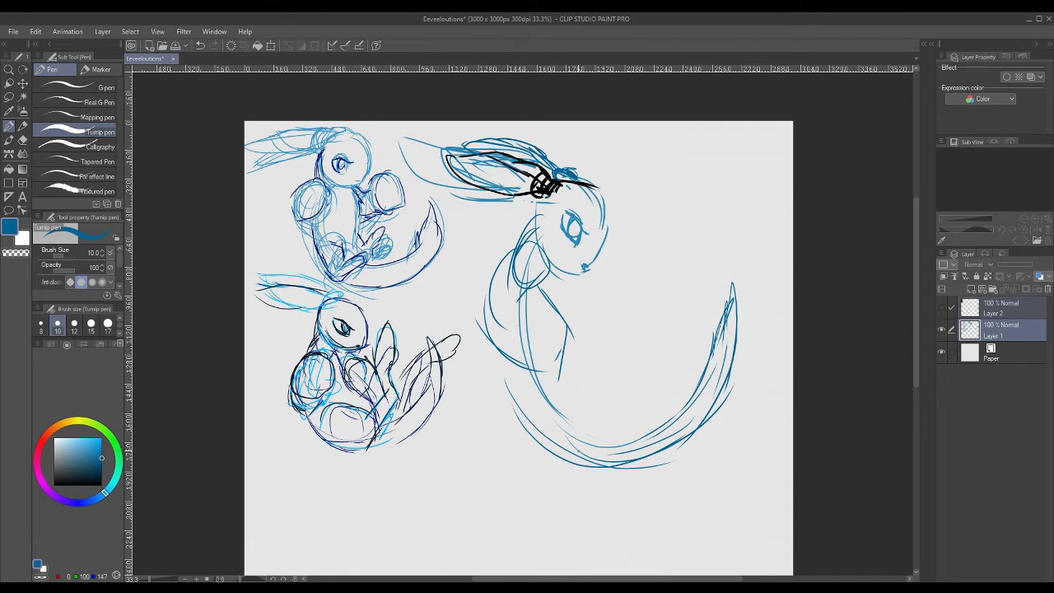
# - Reinforce the third figure's tail tip and chest, and sketch its forepaws, haunch and hind legs
pyautogui.moveTo(726, 275)
pyautogui.mouseDown()
pyautogui.moveTo(716, 359)
pyautogui.moveTo(743, 339)
pyautogui.mouseUp()
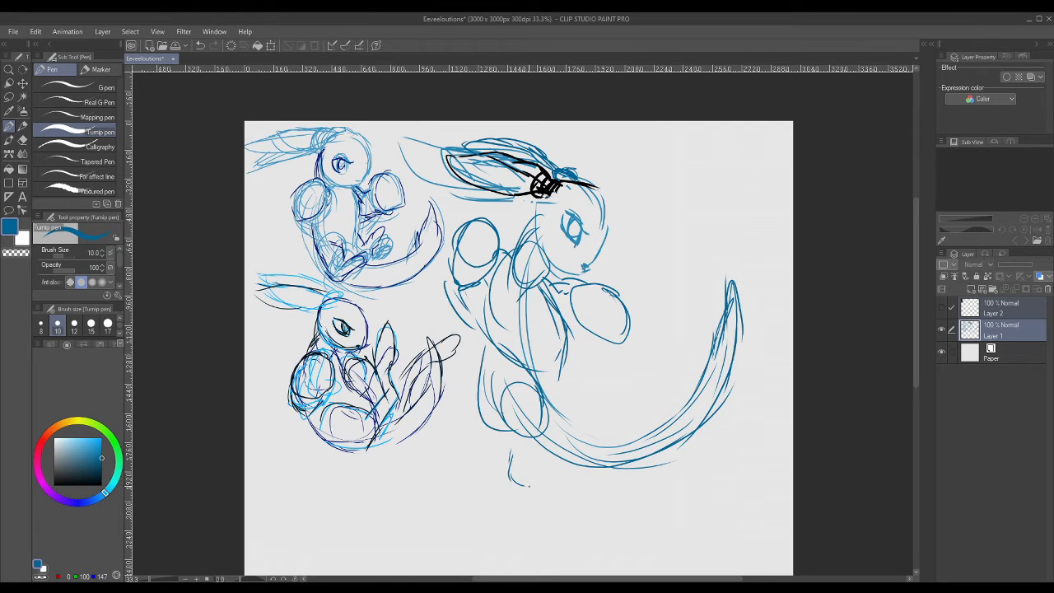
pyautogui.moveTo(530, 483); pyautogui.dragTo(567, 446)
pyautogui.moveTo(526, 461)
pyautogui.mouseDown()
pyautogui.moveTo(605, 404)
pyautogui.moveTo(611, 418)
pyautogui.moveTo(548, 464)
pyautogui.mouseUp()
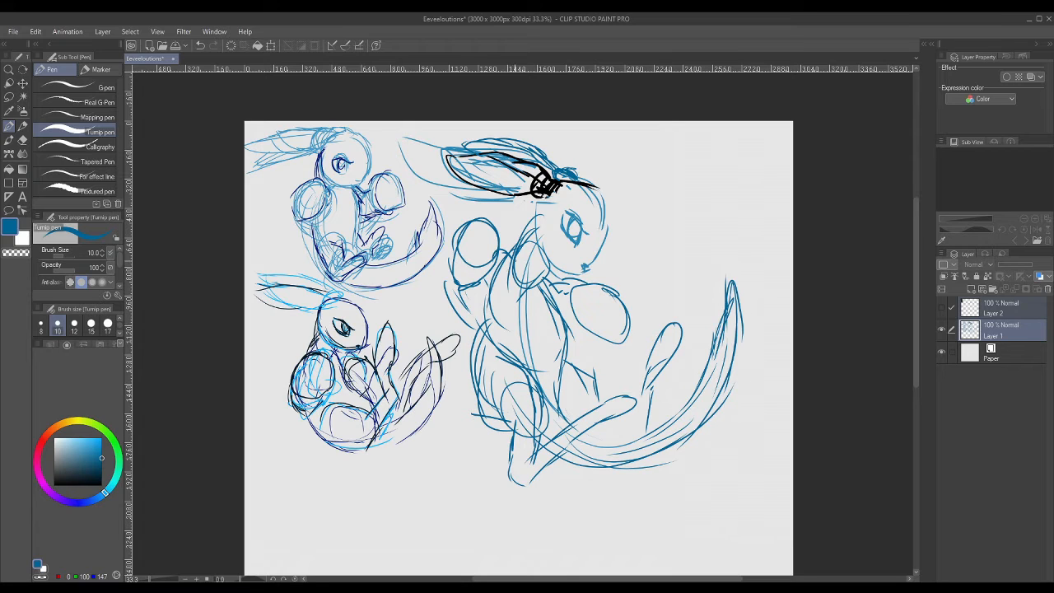
pyautogui.moveTo(505, 257)
pyautogui.mouseDown()
pyautogui.moveTo(495, 325)
pyautogui.moveTo(479, 333)
pyautogui.mouseUp()
pyautogui.moveTo(504, 260); pyautogui.dragTo(514, 309)
pyautogui.moveTo(562, 265); pyautogui.dragTo(545, 288)
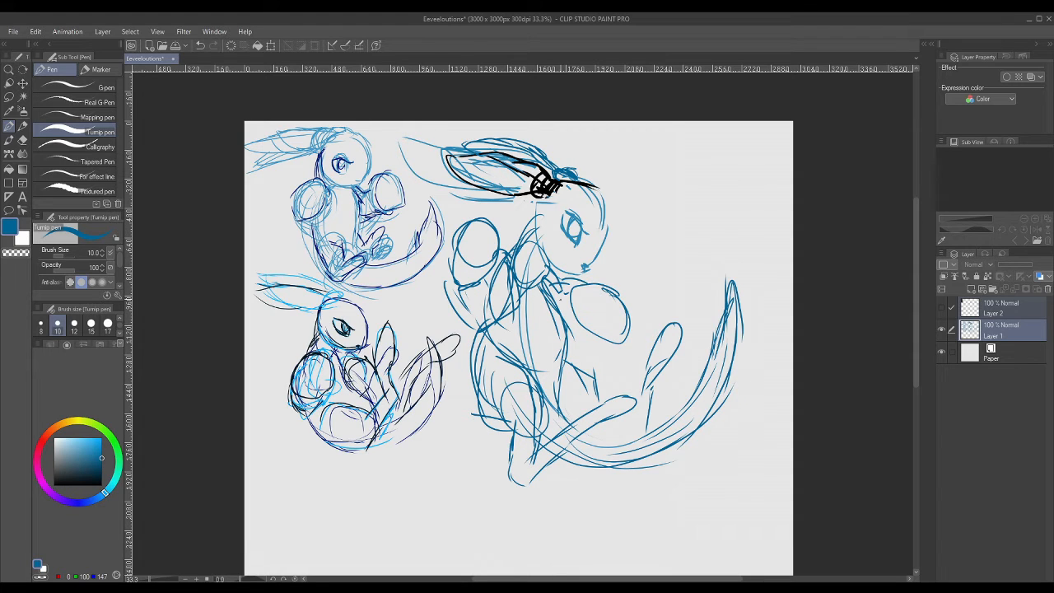
# - Switch the drawing colour to dark navy and undo the shift of both layers
pyautogui.click(102, 469)
pyautogui.click(99, 497)
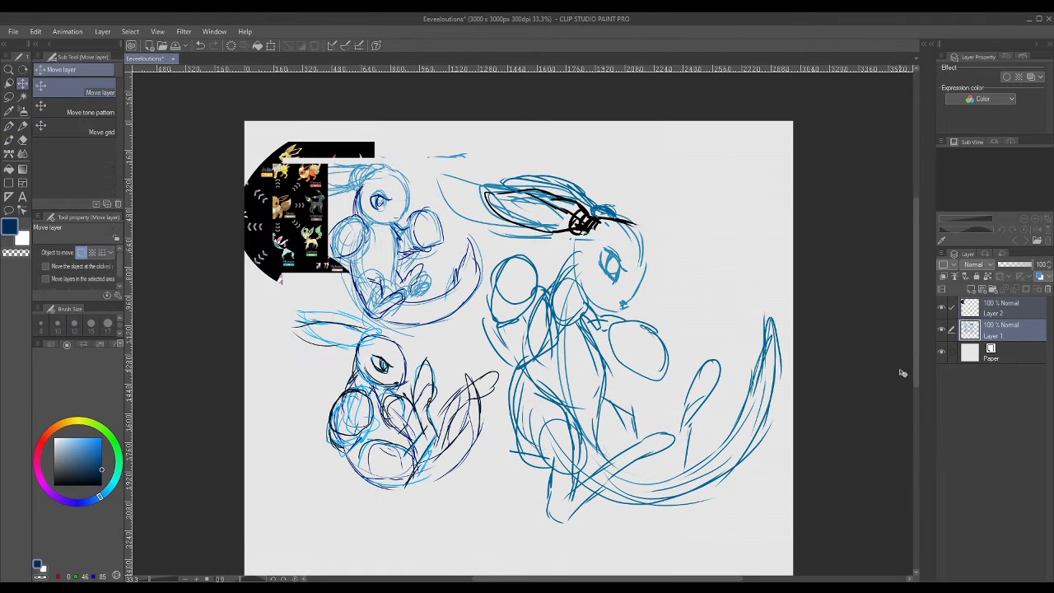
pyautogui.hotkey('ctrl', 'z')
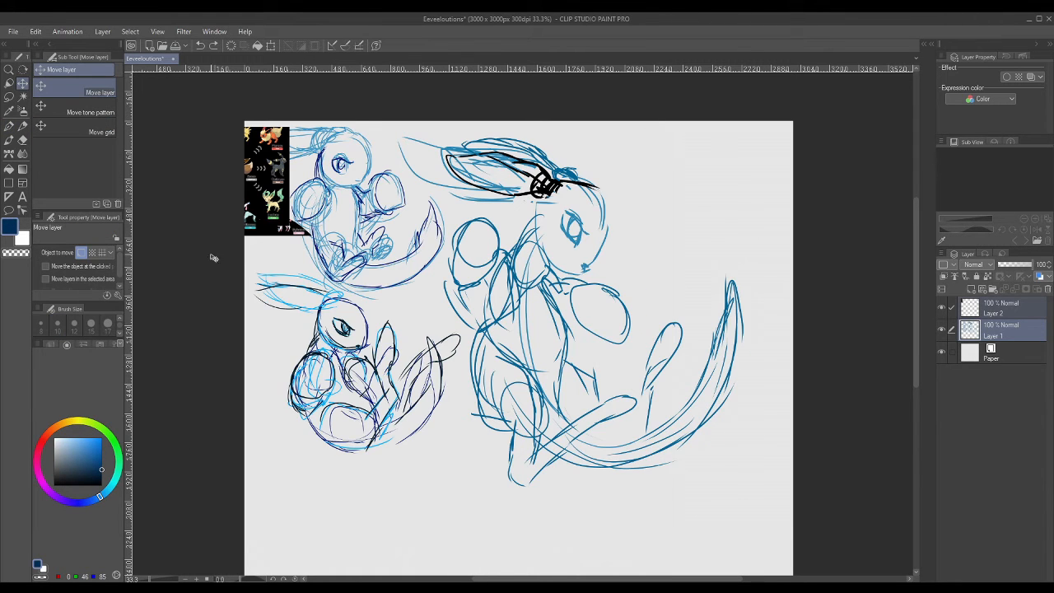
# - Try to move the reference chart on Layer 2 toward the middle of the canvas
pyautogui.click(1011, 313)
pyautogui.moveTo(266, 187); pyautogui.dragTo(431, 284)
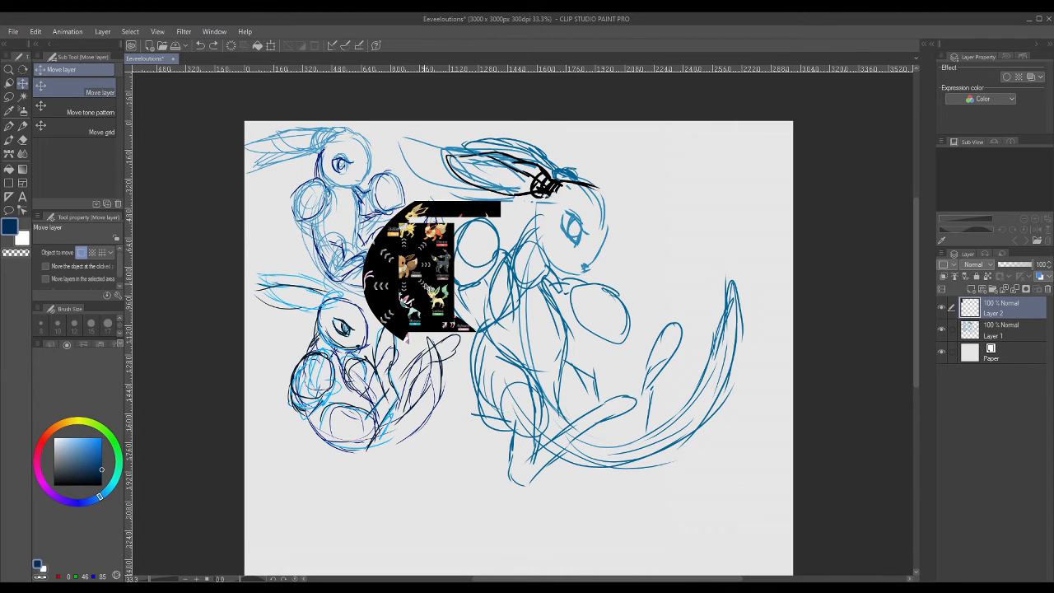
pyautogui.hotkey('ctrl', 'z')
pyautogui.moveTo(268, 209); pyautogui.dragTo(530, 345)
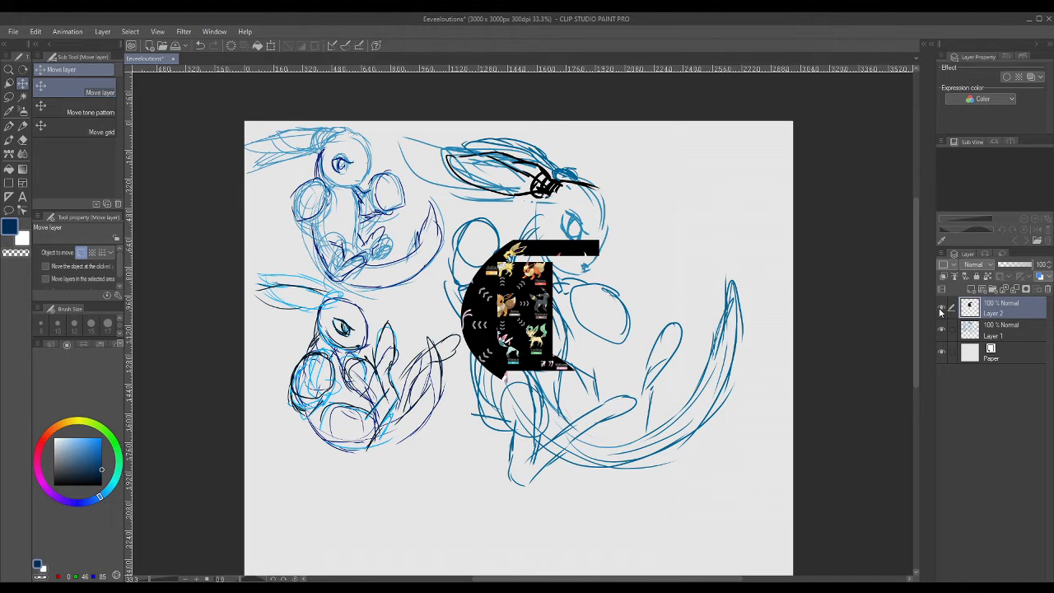
pyautogui.hotkey('ctrl', 'z')
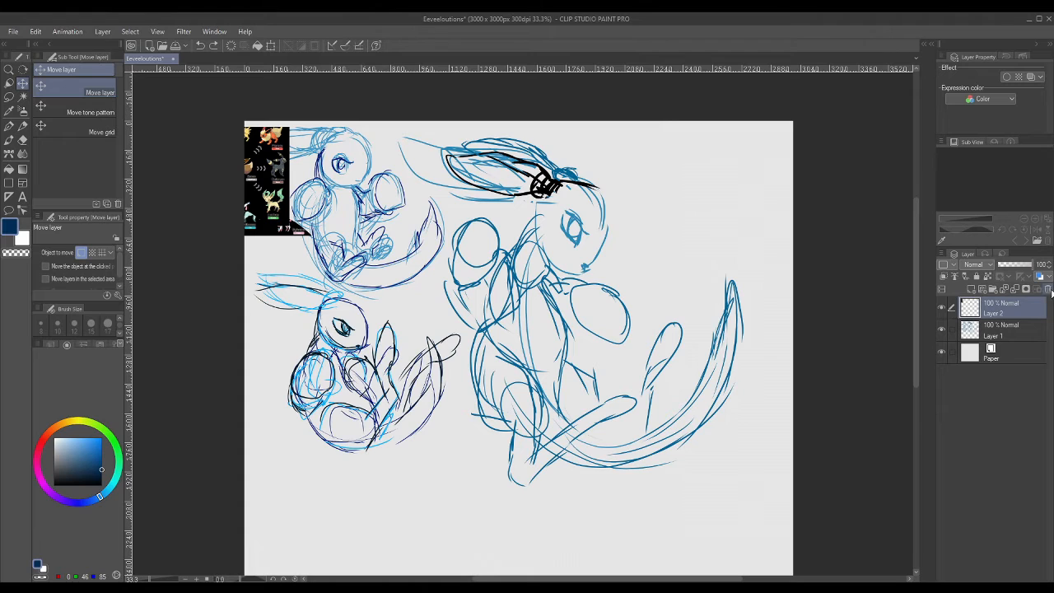
# - Bring back the full evolution chart on Layer 2 and make Layer 1 active for drawing with the pen
pyautogui.click(1050, 294)
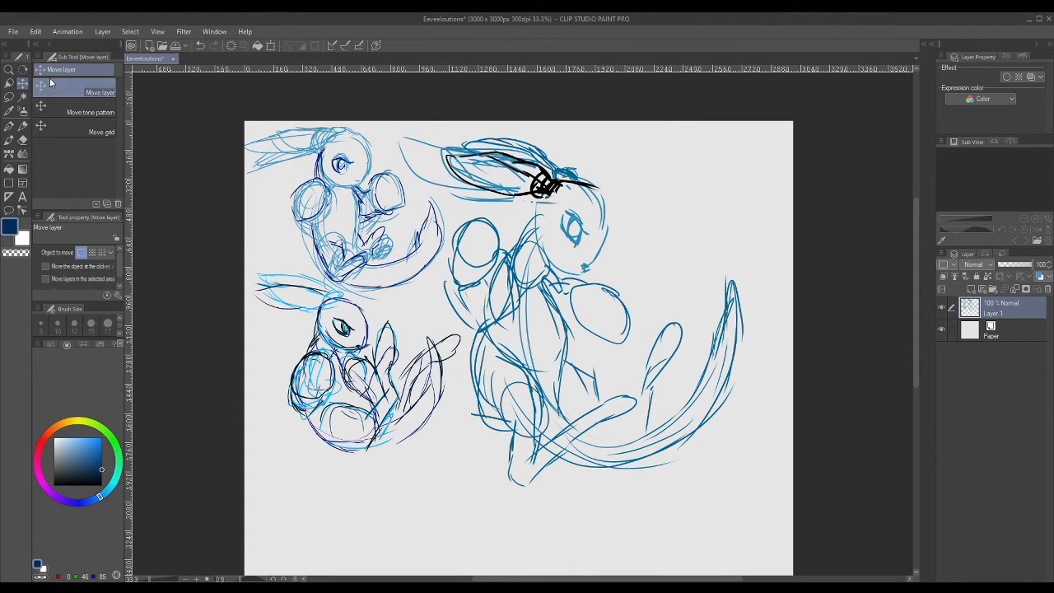
pyautogui.hotkey('ctrl', 'z')
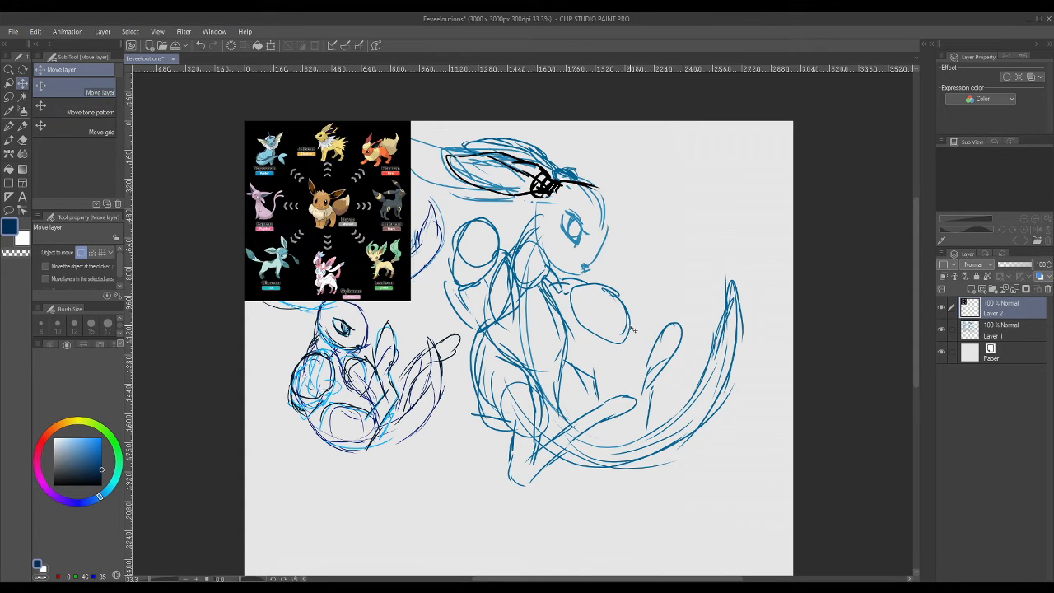
pyautogui.click(1000, 329)
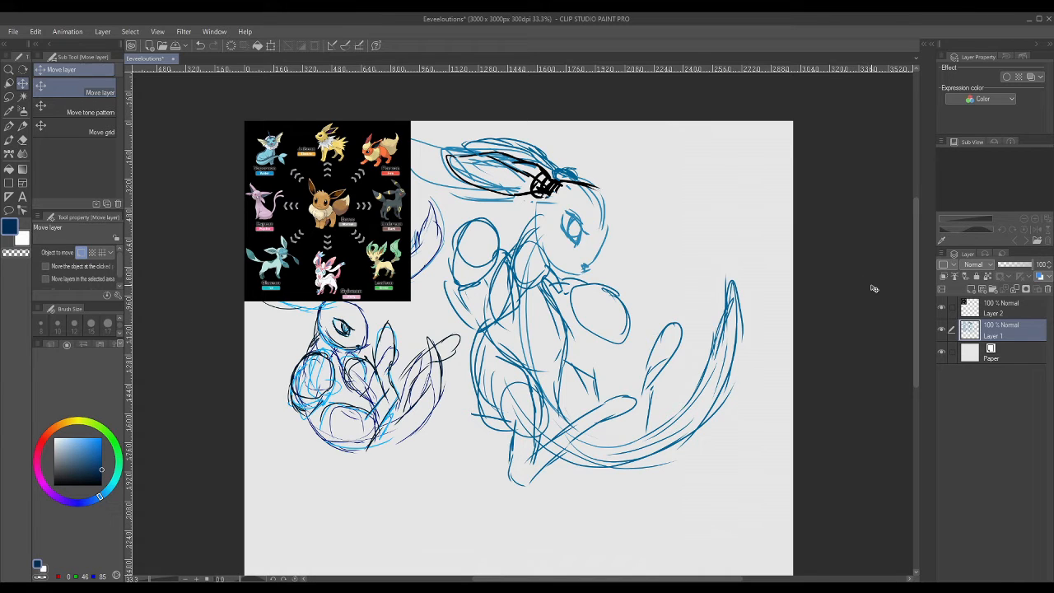
pyautogui.press('p')
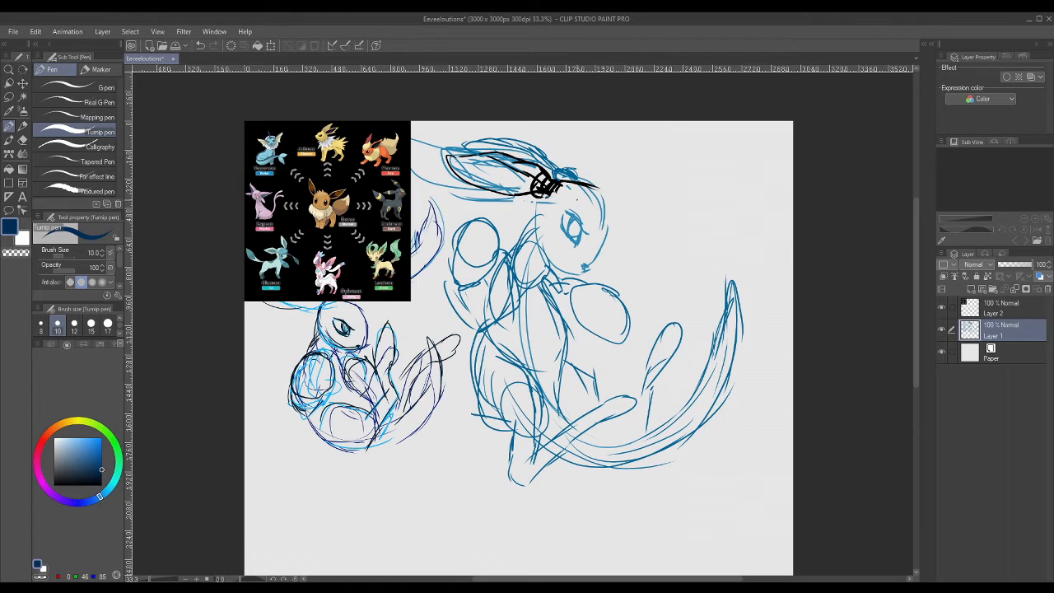
# - Redraw the third figure's eye, muzzle and face outline in dark navy
pyautogui.moveTo(558, 221); pyautogui.dragTo(581, 218)
pyautogui.moveTo(578, 224)
pyautogui.mouseDown()
pyautogui.moveTo(583, 266)
pyautogui.moveTo(540, 255)
pyautogui.moveTo(589, 267)
pyautogui.mouseUp()
pyautogui.moveTo(533, 206); pyautogui.dragTo(605, 272)
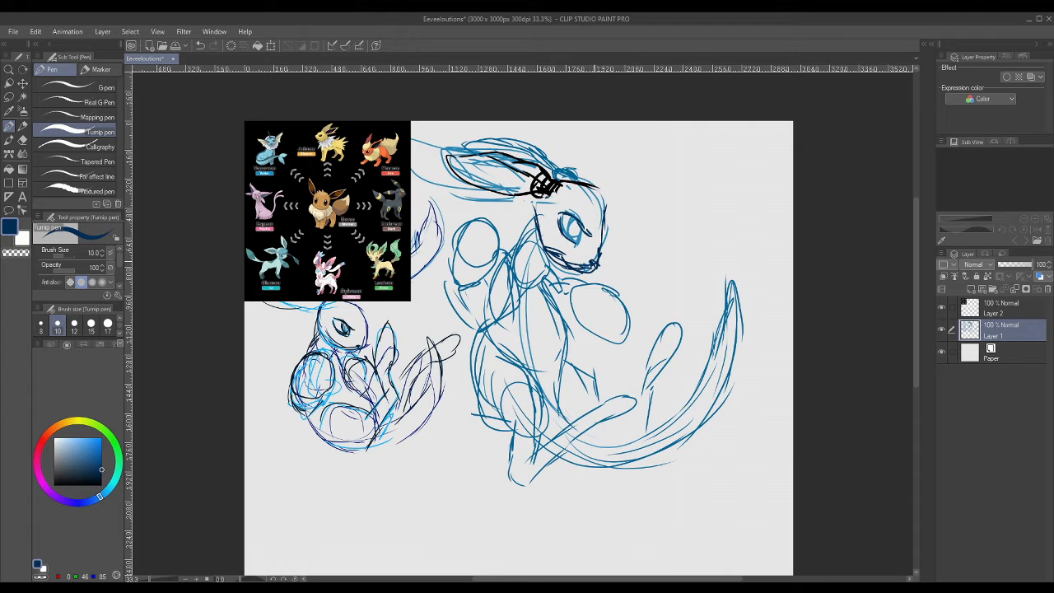
pyautogui.moveTo(598, 196); pyautogui.dragTo(601, 250)
# - Go over the third figure's belly and hind feet in dark navy, and undo the last two strokes
pyautogui.moveTo(555, 337)
pyautogui.mouseDown()
pyautogui.moveTo(581, 356)
pyautogui.moveTo(564, 411)
pyautogui.mouseUp()
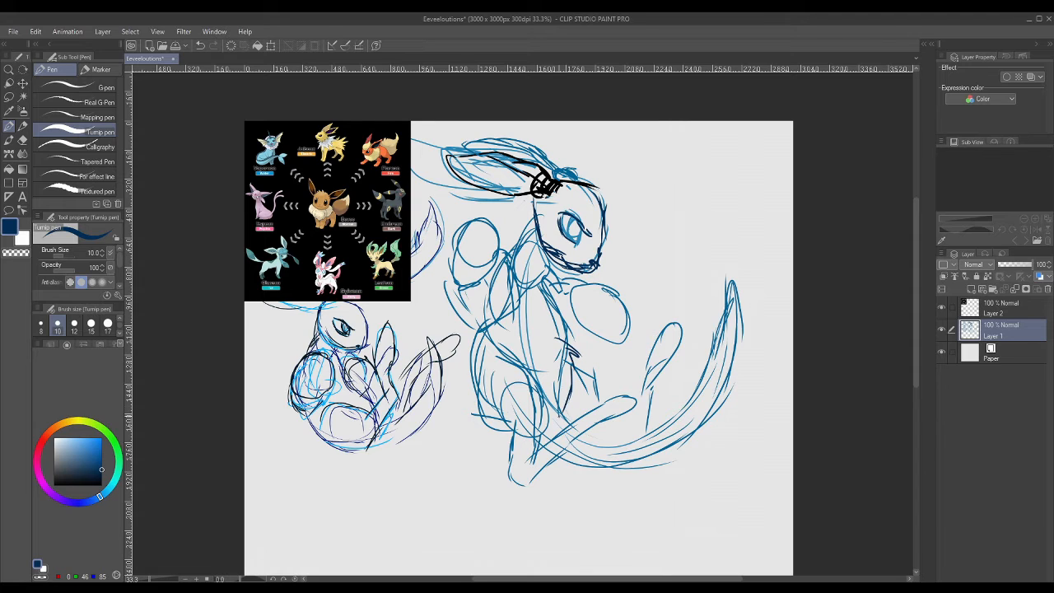
pyautogui.moveTo(561, 352); pyautogui.dragTo(560, 314)
pyautogui.moveTo(662, 334)
pyautogui.mouseDown()
pyautogui.moveTo(680, 333)
pyautogui.moveTo(631, 438)
pyautogui.mouseUp()
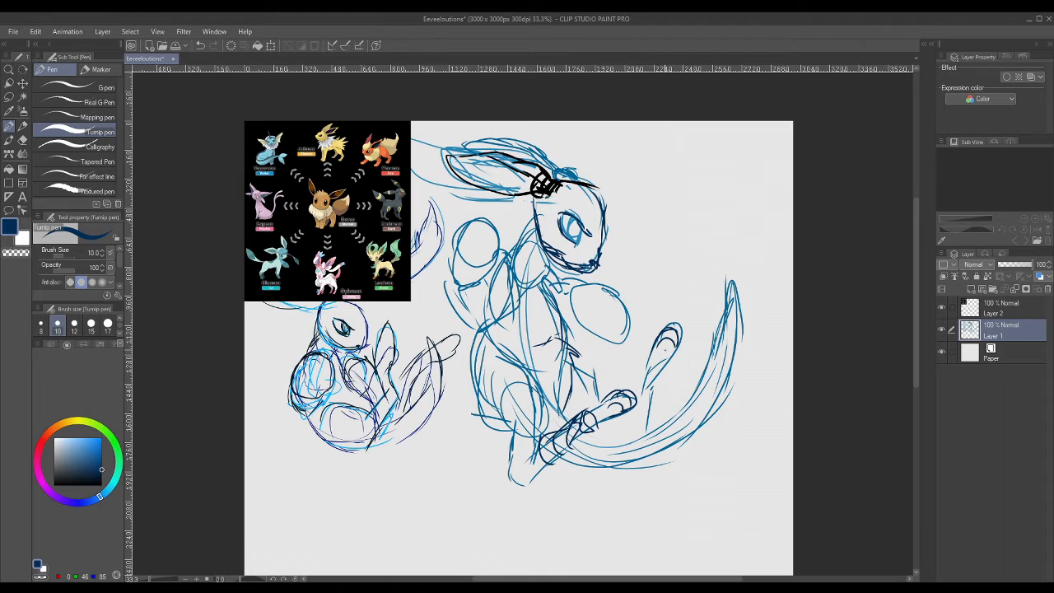
pyautogui.moveTo(645, 387)
pyautogui.mouseDown()
pyautogui.moveTo(638, 418)
pyautogui.moveTo(608, 443)
pyautogui.mouseUp()
pyautogui.hotkey('ctrl', 'z')
pyautogui.hotkey('ctrl', 'z')
# - Outline the third figure's thighs and rounded haunch in dark navy
pyautogui.moveTo(588, 360); pyautogui.dragTo(607, 396)
pyautogui.moveTo(629, 436); pyautogui.dragTo(586, 440)
pyautogui.moveTo(575, 338)
pyautogui.mouseDown()
pyautogui.moveTo(599, 374)
pyautogui.moveTo(591, 369)
pyautogui.mouseUp()
pyautogui.moveTo(538, 449)
pyautogui.mouseDown()
pyautogui.moveTo(531, 368)
pyautogui.moveTo(509, 391)
pyautogui.mouseUp()
pyautogui.moveTo(510, 421); pyautogui.dragTo(494, 430)
pyautogui.moveTo(484, 331); pyautogui.dragTo(514, 433)
# - Reinforce the third figure's sweeping tail in dark navy from its raised tip to its base
pyautogui.moveTo(727, 281); pyautogui.dragTo(710, 370)
pyautogui.moveTo(731, 359); pyautogui.dragTo(558, 468)
pyautogui.moveTo(719, 410); pyautogui.dragTo(660, 462)
pyautogui.moveTo(654, 471)
pyautogui.mouseDown()
pyautogui.moveTo(583, 486)
pyautogui.moveTo(558, 469)
pyautogui.mouseUp()
pyautogui.moveTo(556, 469); pyautogui.dragTo(532, 458)
pyautogui.moveTo(649, 465); pyautogui.dragTo(587, 476)
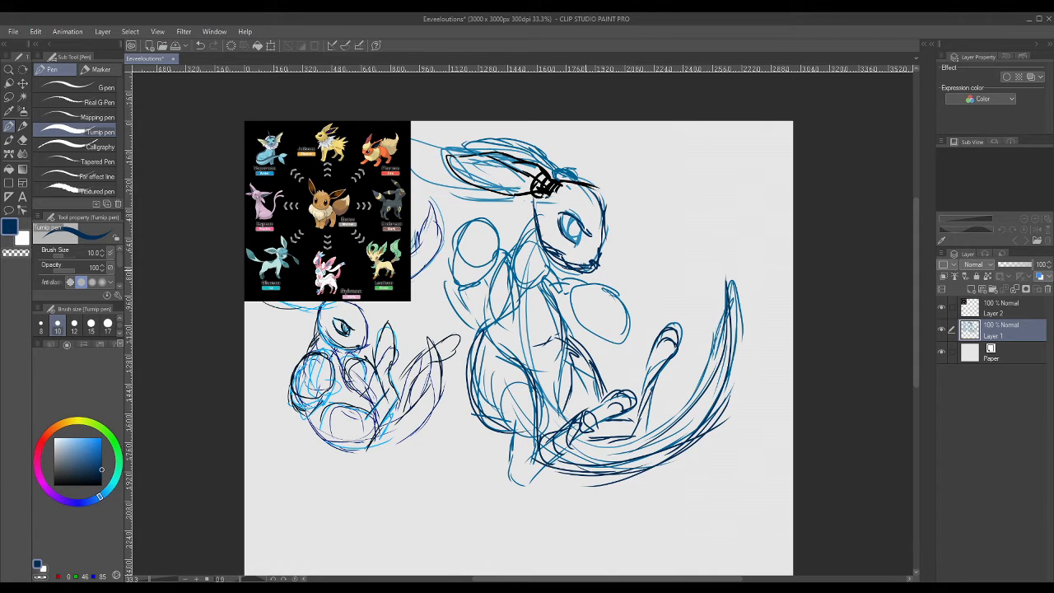
# - Outline the third figure's raised forelimbs, paws and back of the neck in dark navy
pyautogui.moveTo(522, 247); pyautogui.dragTo(497, 254)
pyautogui.moveTo(466, 285); pyautogui.dragTo(453, 316)
pyautogui.moveTo(497, 224); pyautogui.dragTo(452, 328)
pyautogui.moveTo(634, 297); pyautogui.dragTo(550, 276)
pyautogui.moveTo(507, 246)
pyautogui.mouseDown()
pyautogui.moveTo(526, 238)
pyautogui.moveTo(535, 212)
pyautogui.mouseUp()
pyautogui.moveTo(520, 231); pyautogui.dragTo(540, 208)
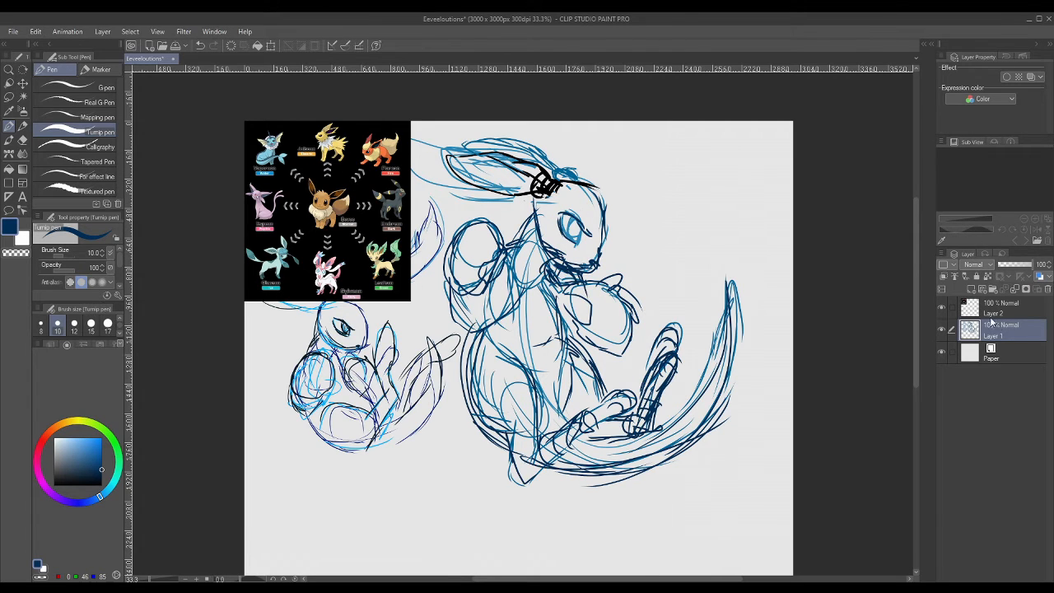
# - Hide Layer 2 and enlarge the Turnip pen to size 120 with transparent colour
pyautogui.click(941, 309)
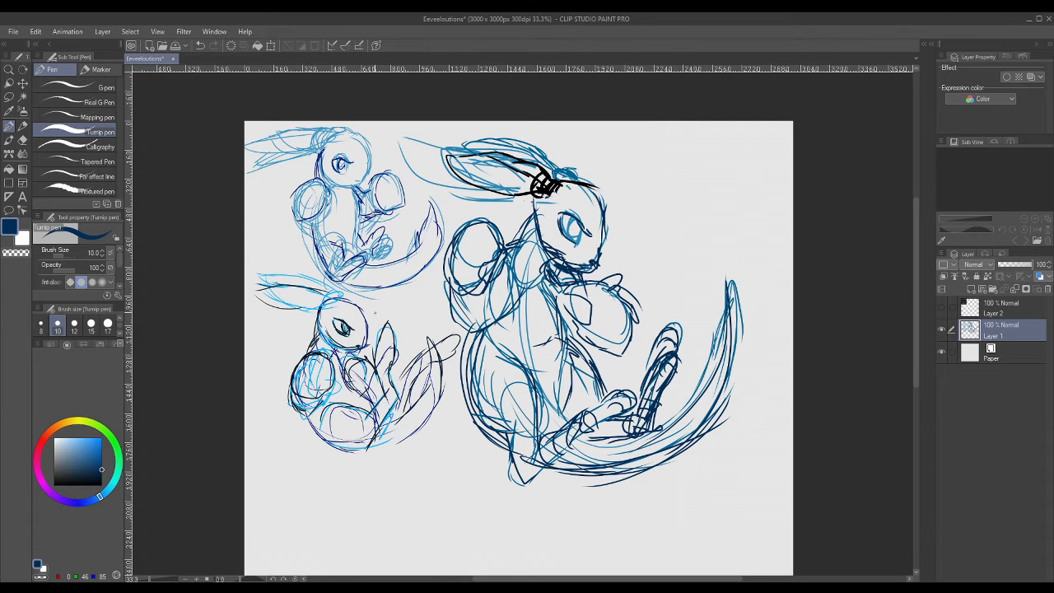
pyautogui.click(10, 97)
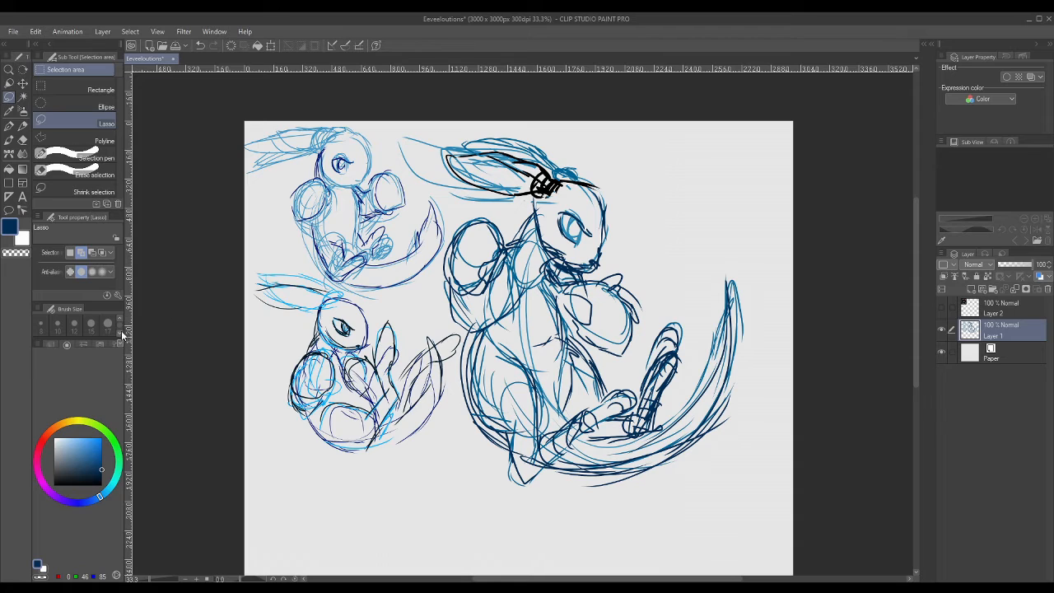
pyautogui.click(9, 126)
pyautogui.press(']')
pyautogui.press(']')
pyautogui.press(']')
pyautogui.press(']')
pyautogui.press(']')
pyautogui.press(']')
pyautogui.press(']')
pyautogui.press(']')
pyautogui.press(']')
pyautogui.press(']')
pyautogui.press(']')
pyautogui.press(']')
pyautogui.press(']')
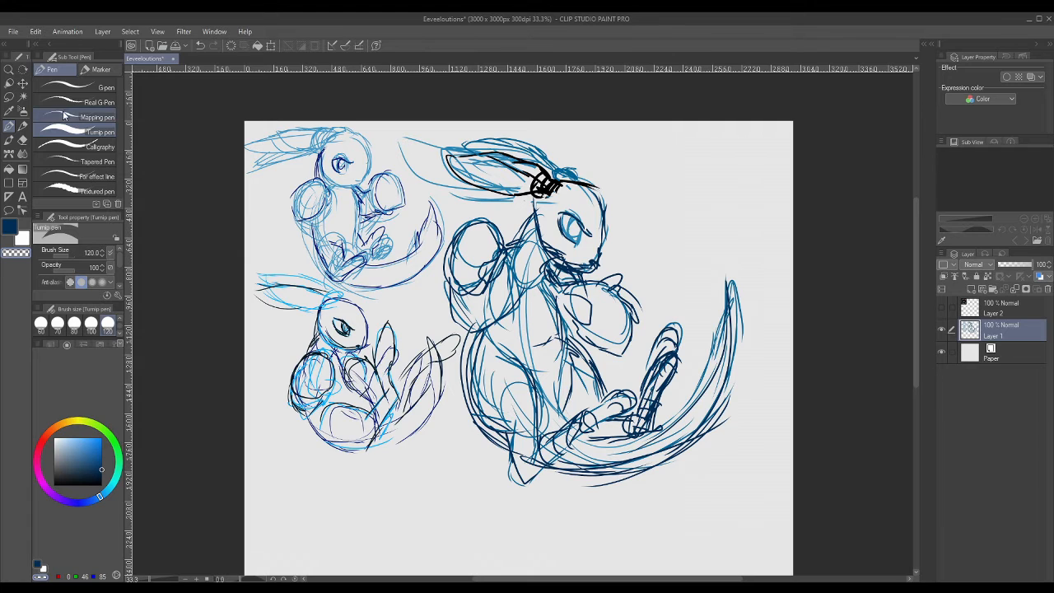
# - Lasso the large third figure, rotate it counterclockwise and shift it right, and deselect it
pyautogui.click(9, 96)
pyautogui.moveTo(588, 124)
pyautogui.mouseDown()
pyautogui.moveTo(411, 111)
pyautogui.moveTo(416, 185)
pyautogui.moveTo(465, 212)
pyautogui.moveTo(725, 144)
pyautogui.mouseUp()
pyautogui.hotkey('ctrl', 't')
pyautogui.moveTo(854, 459)
pyautogui.mouseDown()
pyautogui.moveTo(809, 288)
pyautogui.moveTo(818, 330)
pyautogui.moveTo(884, 366)
pyautogui.moveTo(868, 390)
pyautogui.moveTo(887, 365)
pyautogui.moveTo(878, 409)
pyautogui.mouseUp()
pyautogui.moveTo(620, 455); pyautogui.dragTo(706, 455)
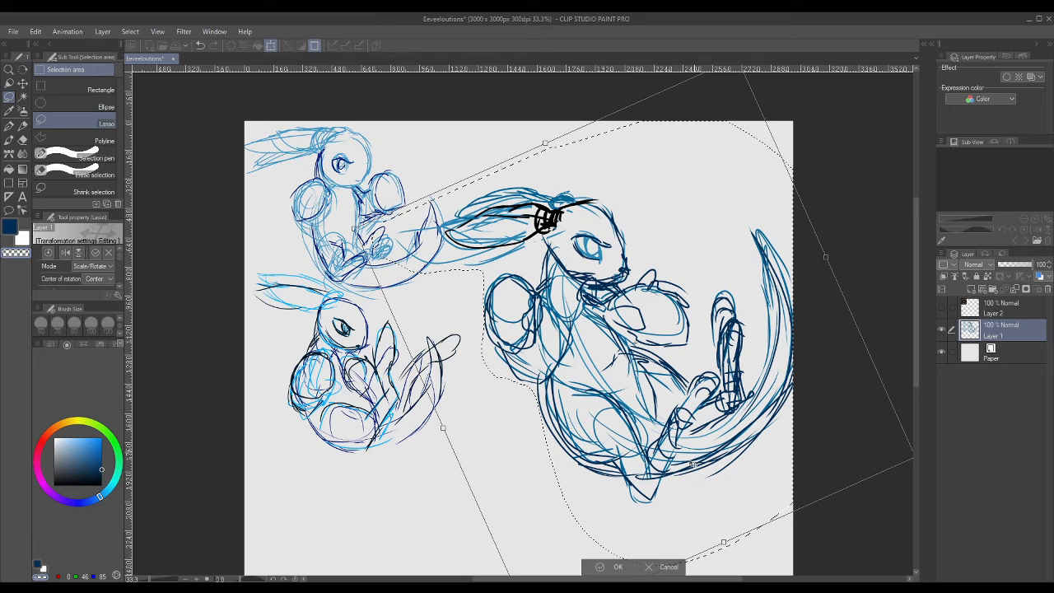
pyautogui.press('Return')
pyautogui.hotkey('ctrl', 'd')
# - Erase the two small figures beside the large one with the transparent Turnip pen at sizes 800 and 400
pyautogui.press('p')
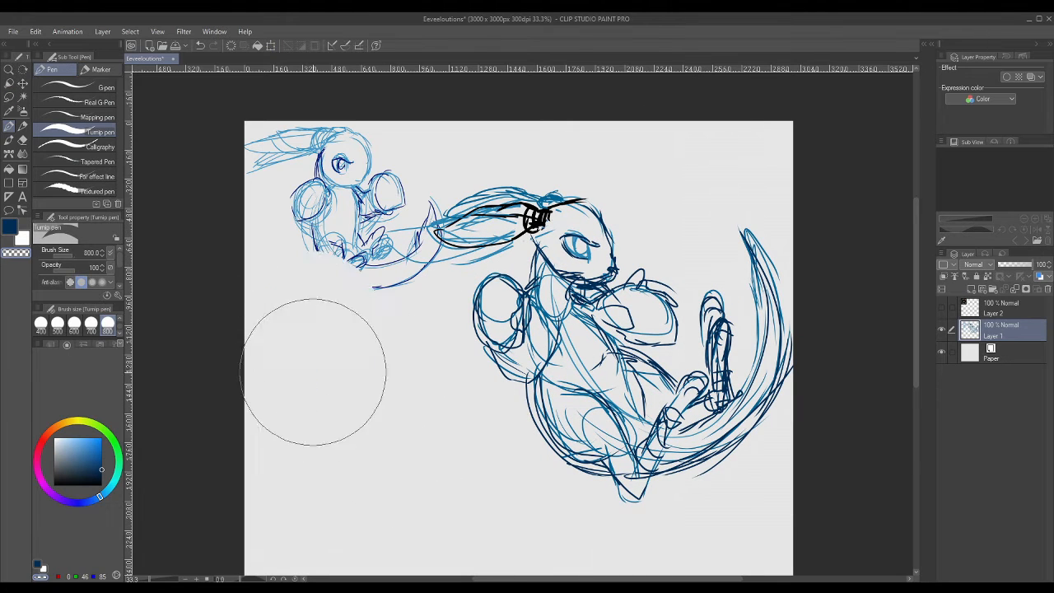
pyautogui.moveTo(304, 202); pyautogui.dragTo(252, 185)
pyautogui.click(41, 325)
pyautogui.moveTo(392, 303)
pyautogui.mouseDown()
pyautogui.moveTo(411, 299)
pyautogui.moveTo(395, 228)
pyautogui.moveTo(407, 278)
pyautogui.moveTo(408, 188)
pyautogui.moveTo(310, 160)
pyautogui.moveTo(341, 131)
pyautogui.mouseUp()
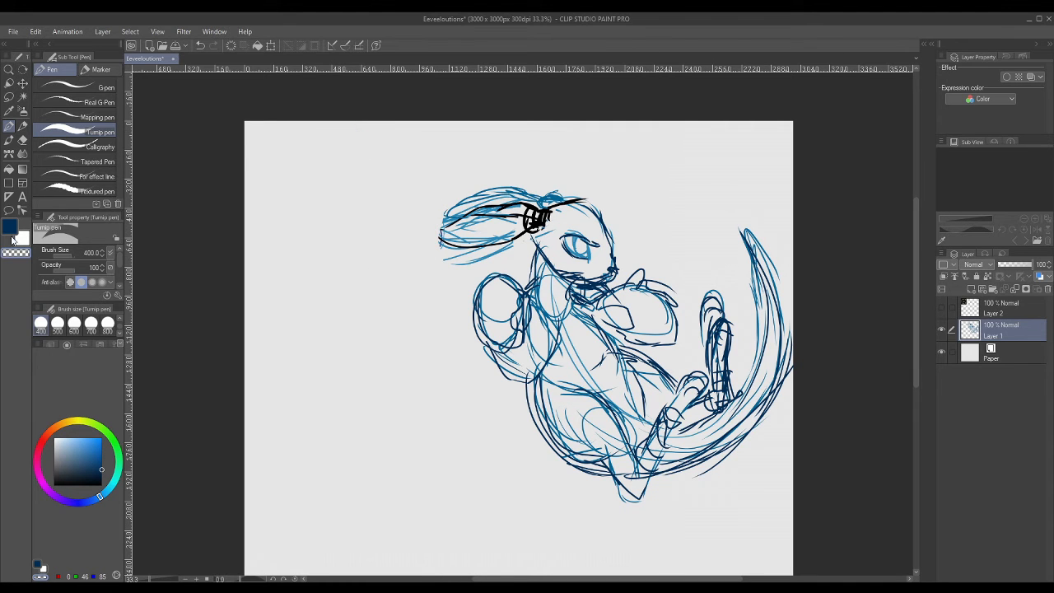
# - Move the remaining figure on Layer 1 toward the canvas's upper left
pyautogui.press('k')
pyautogui.moveTo(694, 388)
pyautogui.mouseDown()
pyautogui.moveTo(506, 385)
pyautogui.moveTo(551, 384)
pyautogui.mouseUp()
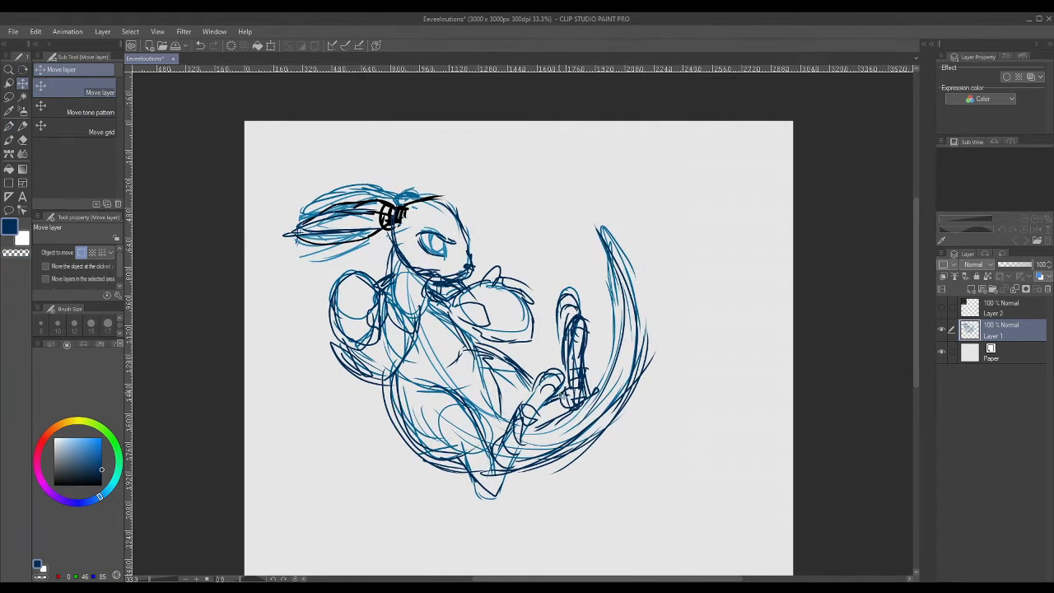
pyautogui.press('p')
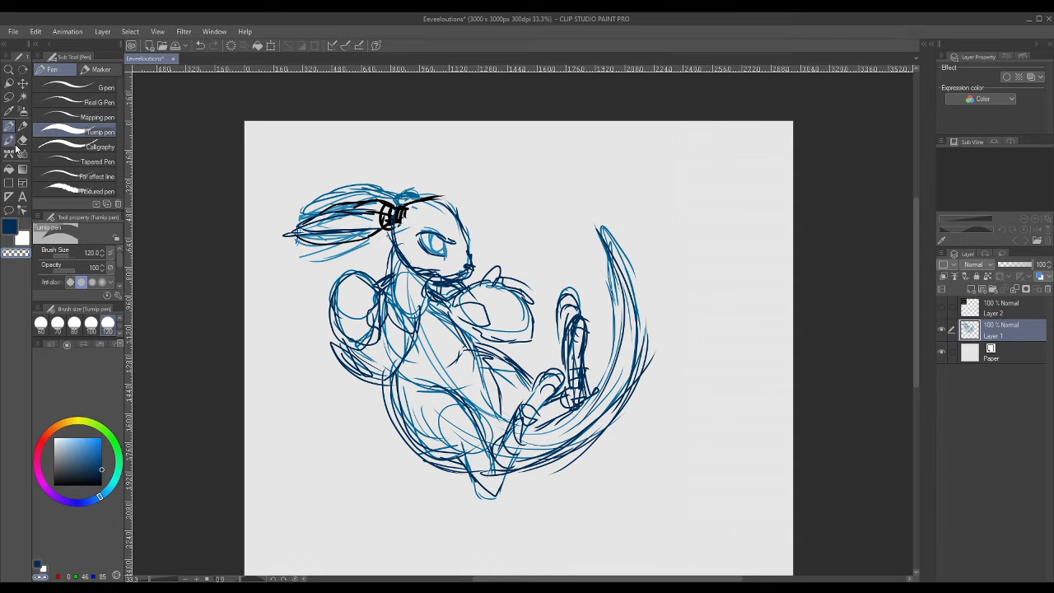
pyautogui.click(22, 85)
pyautogui.moveTo(500, 383); pyautogui.dragTo(470, 339)
# - Lasso the remaining figure, scale it down into the canvas's upper-left corner, and deselect it
pyautogui.click(8, 96)
pyautogui.moveTo(420, 112)
pyautogui.mouseDown()
pyautogui.moveTo(342, 99)
pyautogui.moveTo(719, 318)
pyautogui.mouseUp()
pyautogui.click(524, 554)
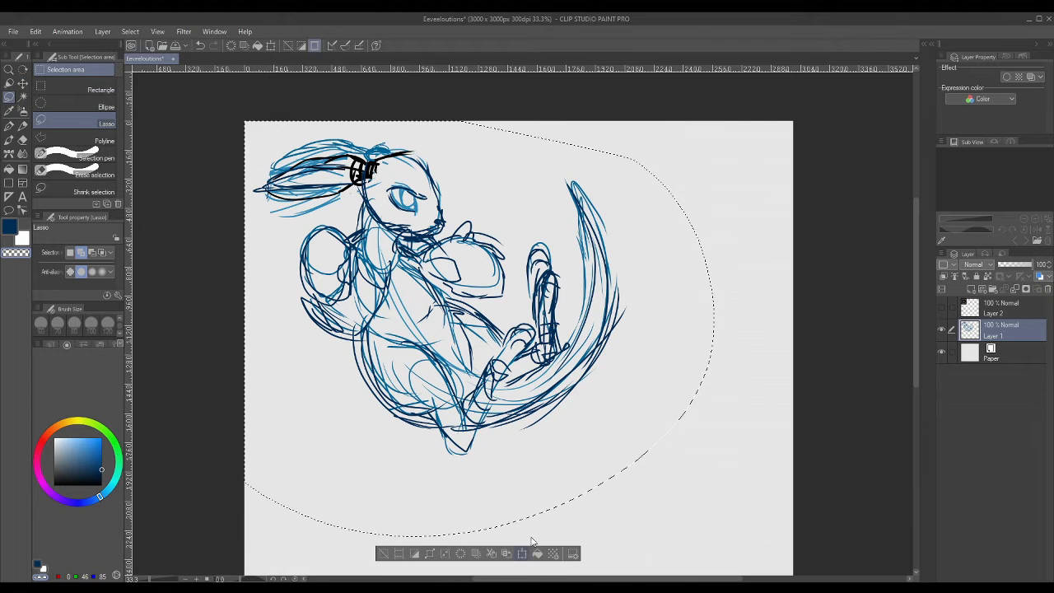
pyautogui.moveTo(703, 518); pyautogui.dragTo(634, 457)
pyautogui.moveTo(646, 473); pyautogui.dragTo(470, 317)
pyautogui.moveTo(424, 231)
pyautogui.mouseDown()
pyautogui.moveTo(519, 351)
pyautogui.moveTo(480, 296)
pyautogui.mouseUp()
pyautogui.press('Return')
pyautogui.hotkey('ctrl', 'd')
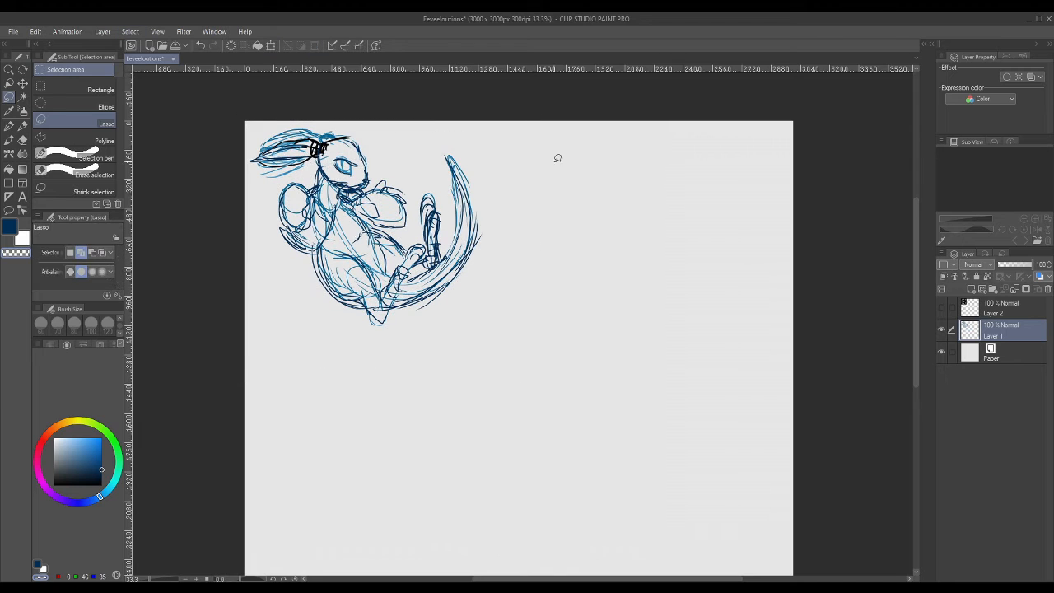
# - Select and show Layer 2, and move its reference chart below the finished figure
pyautogui.click(955, 306)
pyautogui.click(942, 307)
pyautogui.click(22, 83)
pyautogui.moveTo(176, 141)
pyautogui.mouseDown()
pyautogui.moveTo(228, 355)
pyautogui.moveTo(204, 369)
pyautogui.mouseUp()
pyautogui.scroll(-3, 915, 364)
# - Sketch a new creature's head with large eyes and a small mouth in medium blue on the canvas's empty right half
pyautogui.press('p')
pyautogui.moveTo(579, 154)
pyautogui.mouseDown()
pyautogui.moveTo(564, 237)
pyautogui.moveTo(626, 216)
pyautogui.moveTo(631, 186)
pyautogui.mouseUp()
pyautogui.moveTo(557, 216)
pyautogui.mouseDown()
pyautogui.moveTo(570, 236)
pyautogui.moveTo(575, 222)
pyautogui.mouseUp()
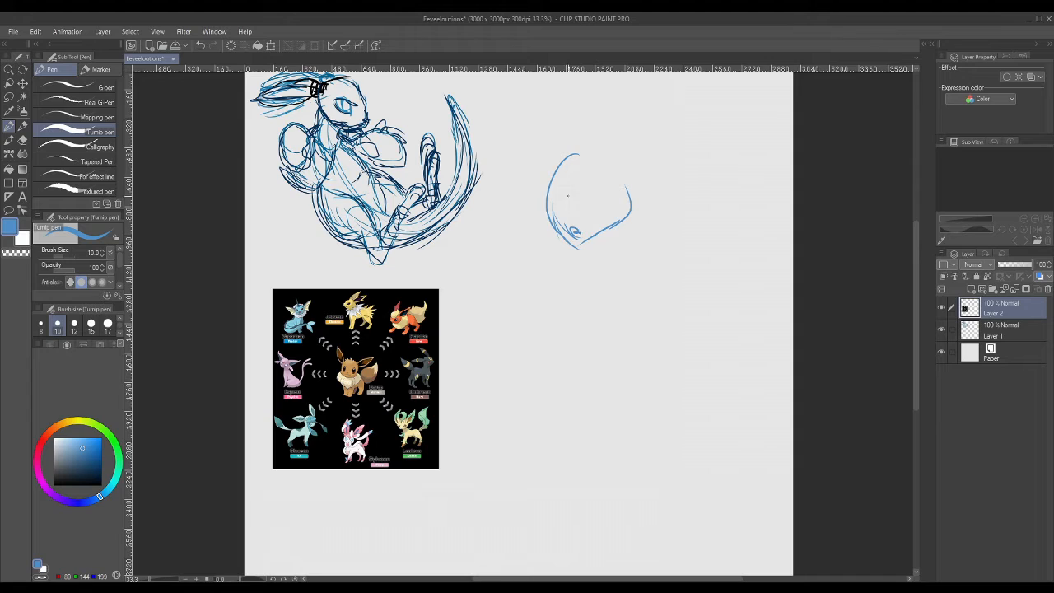
pyautogui.hotkey('ctrl', 'z')
pyautogui.moveTo(555, 182); pyautogui.dragTo(569, 209)
pyautogui.moveTo(598, 186)
pyautogui.mouseDown()
pyautogui.moveTo(600, 212)
pyautogui.moveTo(611, 185)
pyautogui.moveTo(569, 194)
pyautogui.moveTo(610, 205)
pyautogui.mouseUp()
pyautogui.moveTo(574, 134); pyautogui.dragTo(564, 154)
pyautogui.moveTo(616, 226); pyautogui.dragTo(649, 262)
pyautogui.hotkey('ctrl', 'z')
pyautogui.moveTo(613, 222); pyautogui.dragTo(639, 315)
pyautogui.hotkey('ctrl', 'z')
pyautogui.moveTo(620, 227); pyautogui.dragTo(634, 322)
pyautogui.hotkey('ctrl', 'z')
pyautogui.moveTo(617, 234)
pyautogui.mouseDown()
pyautogui.moveTo(616, 335)
pyautogui.moveTo(588, 387)
pyautogui.mouseUp()
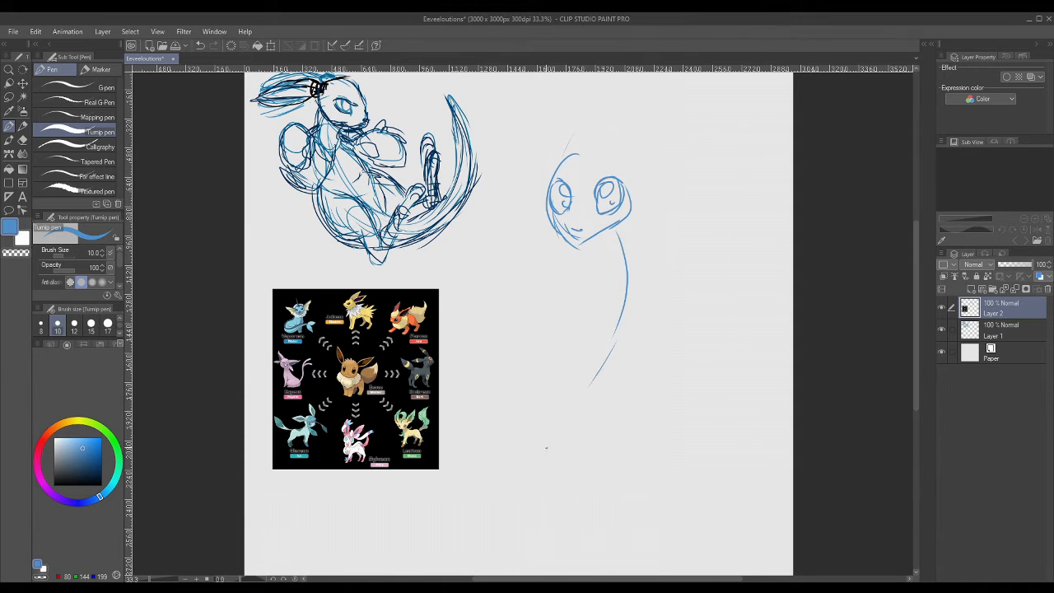
pyautogui.hotkey('ctrl', 'z')
pyautogui.moveTo(643, 255); pyautogui.dragTo(634, 297)
pyautogui.moveTo(631, 255); pyautogui.dragTo(647, 237)
pyautogui.hotkey('ctrl', 'z')
pyautogui.hotkey('ctrl', 'z')
pyautogui.moveTo(623, 239); pyautogui.dragTo(640, 266)
pyautogui.hotkey('ctrl', 'z')
pyautogui.hotkey('ctrl', 'z')
pyautogui.moveTo(623, 240)
pyautogui.mouseDown()
pyautogui.moveTo(646, 232)
pyautogui.moveTo(678, 181)
pyautogui.moveTo(731, 152)
pyautogui.mouseUp()
pyautogui.hotkey('ctrl', 'z')
# - Sketch the new creature's torso and two spread, raised wings in medium blue
pyautogui.moveTo(753, 149); pyautogui.dragTo(729, 219)
pyautogui.moveTo(632, 262); pyautogui.dragTo(717, 236)
pyautogui.moveTo(547, 216); pyautogui.dragTo(520, 195)
pyautogui.moveTo(506, 180)
pyautogui.mouseDown()
pyautogui.moveTo(504, 254)
pyautogui.moveTo(573, 281)
pyautogui.moveTo(611, 315)
pyautogui.mouseUp()
pyautogui.moveTo(657, 275); pyautogui.dragTo(620, 325)
pyautogui.moveTo(635, 250)
pyautogui.mouseDown()
pyautogui.moveTo(647, 287)
pyautogui.moveTo(638, 265)
pyautogui.mouseUp()
pyautogui.moveTo(632, 223)
pyautogui.mouseDown()
pyautogui.moveTo(760, 139)
pyautogui.moveTo(713, 224)
pyautogui.mouseUp()
pyautogui.moveTo(699, 261); pyautogui.dragTo(641, 285)
pyautogui.press('Delete')
pyautogui.moveTo(617, 245)
pyautogui.mouseDown()
pyautogui.moveTo(685, 215)
pyautogui.moveTo(723, 178)
pyautogui.mouseUp()
pyautogui.moveTo(724, 174)
pyautogui.mouseDown()
pyautogui.moveTo(746, 171)
pyautogui.moveTo(734, 231)
pyautogui.moveTo(677, 255)
pyautogui.moveTo(670, 218)
pyautogui.mouseUp()
pyautogui.moveTo(681, 252); pyautogui.dragTo(641, 280)
# - Sketch the winged creature's chest, legs and clawed feet, undoing the stray strokes
pyautogui.moveTo(568, 237)
pyautogui.mouseDown()
pyautogui.moveTo(512, 227)
pyautogui.moveTo(486, 192)
pyautogui.moveTo(502, 272)
pyautogui.moveTo(578, 252)
pyautogui.mouseUp()
pyautogui.moveTo(576, 247); pyautogui.dragTo(570, 318)
pyautogui.moveTo(639, 283); pyautogui.dragTo(601, 361)
pyautogui.moveTo(570, 321)
pyautogui.mouseDown()
pyautogui.moveTo(623, 283)
pyautogui.moveTo(583, 343)
pyautogui.mouseUp()
pyautogui.hotkey('ctrl', 'z')
pyautogui.moveTo(579, 341)
pyautogui.mouseDown()
pyautogui.moveTo(559, 369)
pyautogui.moveTo(574, 360)
pyautogui.mouseUp()
pyautogui.moveTo(608, 323)
pyautogui.mouseDown()
pyautogui.moveTo(606, 349)
pyautogui.moveTo(616, 350)
pyautogui.moveTo(620, 335)
pyautogui.mouseUp()
pyautogui.hotkey('ctrl', 'z')
pyautogui.hotkey('ctrl', 'z')
pyautogui.hotkey('ctrl', 'z')
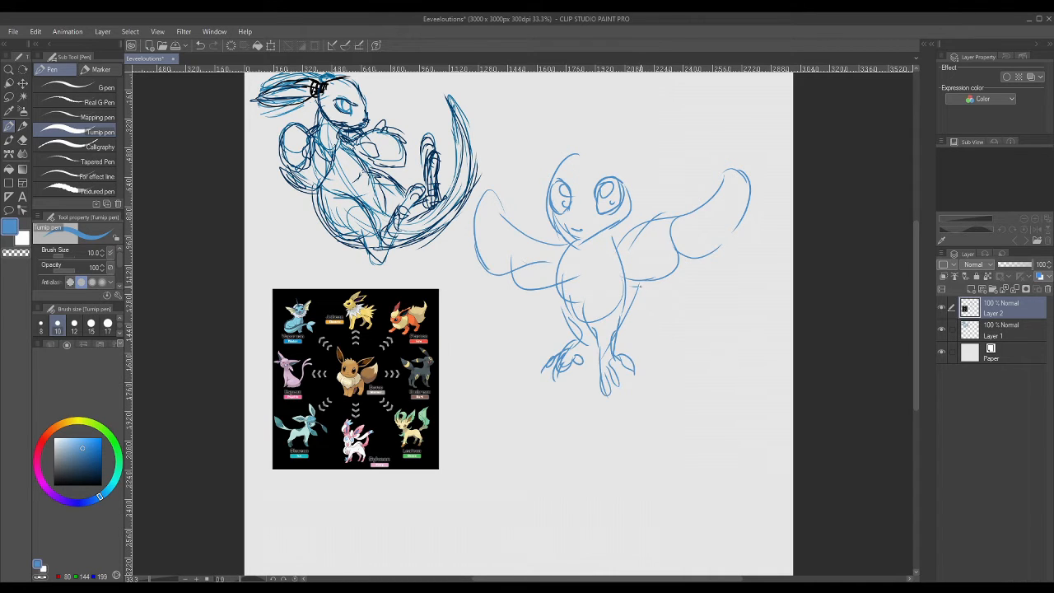
# - Sketch a billowing cloud shape under the winged creature's feet and up behind its body
pyautogui.moveTo(637, 285)
pyautogui.mouseDown()
pyautogui.moveTo(701, 356)
pyautogui.moveTo(674, 354)
pyautogui.moveTo(663, 401)
pyautogui.moveTo(547, 412)
pyautogui.moveTo(502, 444)
pyautogui.mouseUp()
pyautogui.moveTo(589, 472); pyautogui.dragTo(662, 460)
pyautogui.moveTo(531, 382)
pyautogui.mouseDown()
pyautogui.moveTo(504, 410)
pyautogui.moveTo(496, 441)
pyautogui.mouseUp()
pyautogui.moveTo(629, 463)
pyautogui.mouseDown()
pyautogui.moveTo(713, 429)
pyautogui.moveTo(718, 316)
pyautogui.moveTo(675, 284)
pyautogui.mouseUp()
# - Add two tall pointed ears, the top of the head and a shoulder tuft to the winged creature
pyautogui.moveTo(651, 219); pyautogui.dragTo(614, 235)
pyautogui.moveTo(563, 162); pyautogui.dragTo(518, 113)
pyautogui.moveTo(517, 113); pyautogui.dragTo(512, 165)
pyautogui.moveTo(617, 106); pyautogui.dragTo(698, 119)
pyautogui.moveTo(698, 119); pyautogui.dragTo(627, 196)
pyautogui.moveTo(662, 221); pyautogui.dragTo(634, 216)
pyautogui.moveTo(550, 194); pyautogui.dragTo(620, 176)
# - Reinforce the winged creature's body, legs and upper wing edges in medium blue
pyautogui.moveTo(563, 235)
pyautogui.mouseDown()
pyautogui.moveTo(603, 242)
pyautogui.moveTo(603, 229)
pyautogui.moveTo(613, 354)
pyautogui.mouseUp()
pyautogui.moveTo(565, 247); pyautogui.dragTo(587, 342)
pyautogui.moveTo(491, 195); pyautogui.dragTo(560, 240)
pyautogui.moveTo(745, 175); pyautogui.dragTo(680, 265)
pyautogui.moveTo(915, 355)
pyautogui.mouseDown()
pyautogui.moveTo(914, 402)
pyautogui.moveTo(917, 351)
pyautogui.mouseUp()
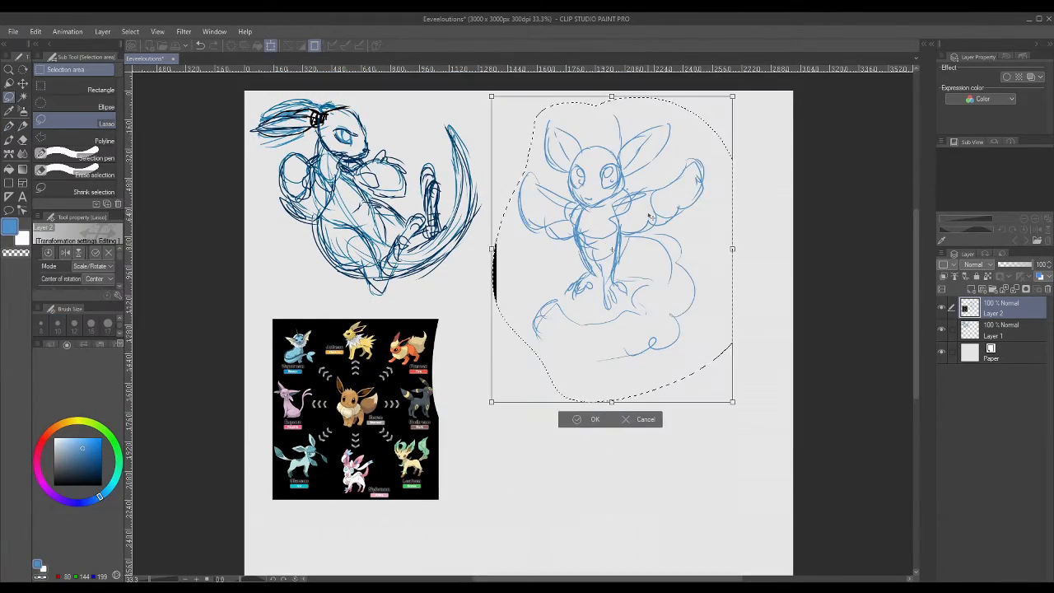
pyautogui.moveTo(649, 216); pyautogui.dragTo(641, 207)
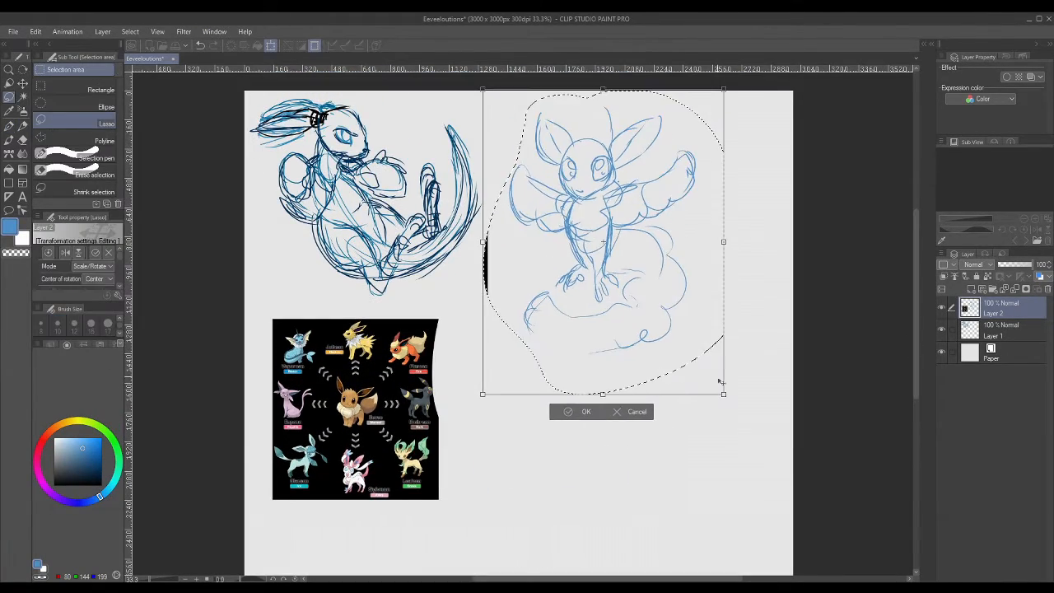
pyautogui.hotkey('ctrl', 'z')
pyautogui.hotkey('ctrl', 'z')
pyautogui.hotkey('ctrl', 'z')
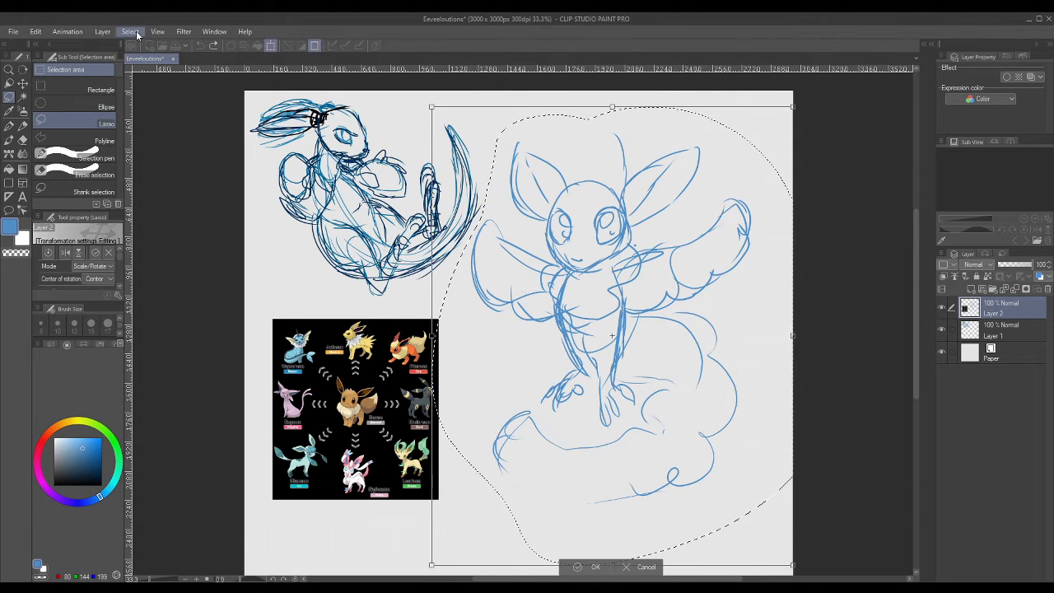
pyautogui.press('Escape')
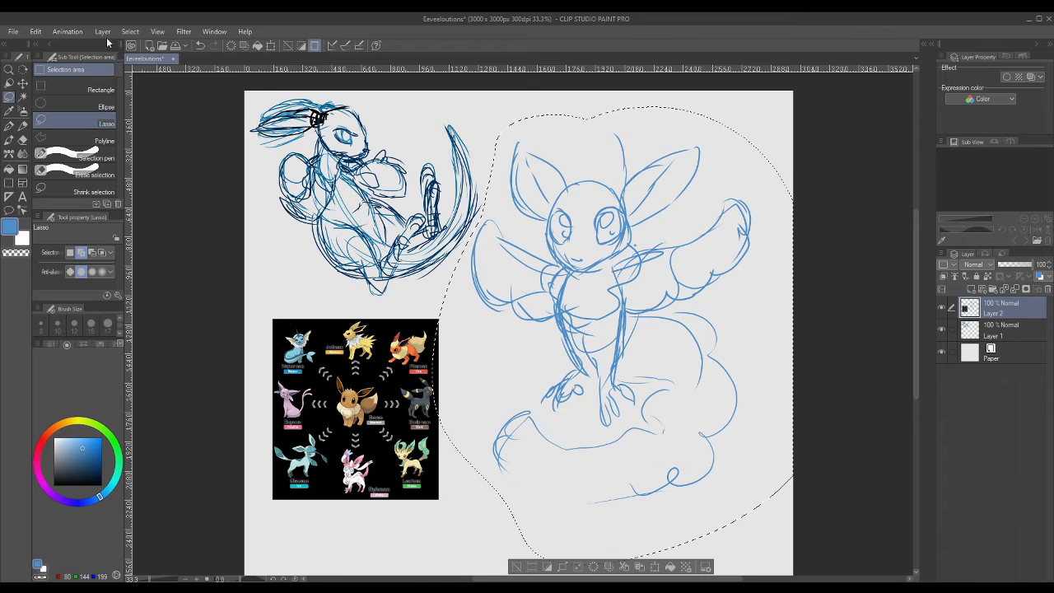
pyautogui.hotkey('ctrl', 'd')
# - Lasso the winged creature without the chart, scale it down, and place it in the canvas's upper-right corner
pyautogui.moveTo(574, 101)
pyautogui.mouseDown()
pyautogui.moveTo(541, 112)
pyautogui.moveTo(492, 188)
pyautogui.moveTo(461, 278)
pyautogui.moveTo(574, 103)
pyautogui.mouseUp()
pyautogui.hotkey('ctrl', 't')
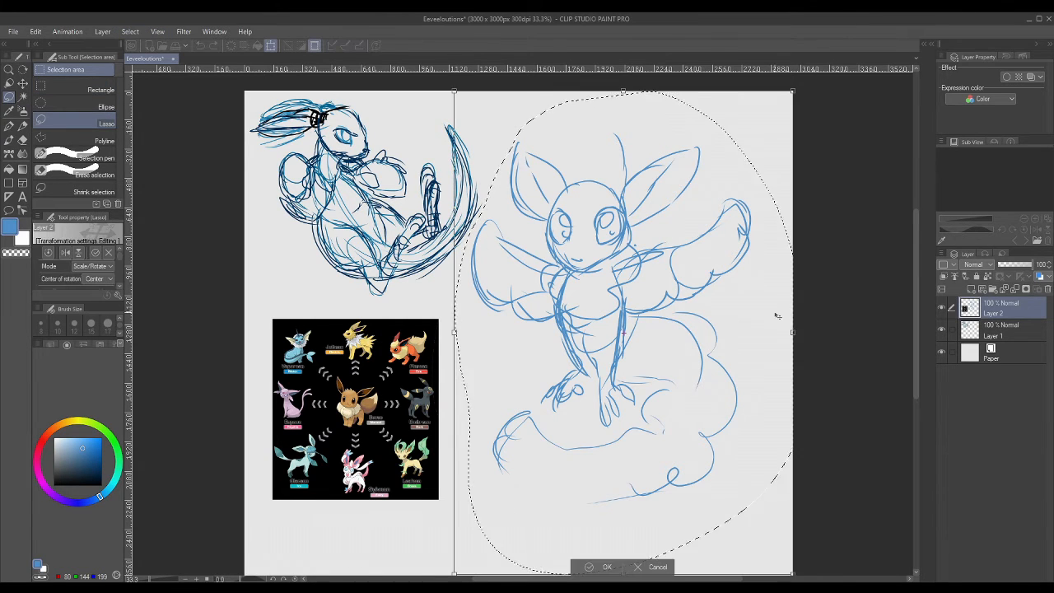
pyautogui.moveTo(799, 87)
pyautogui.mouseDown()
pyautogui.moveTo(734, 165)
pyautogui.moveTo(718, 216)
pyautogui.moveTo(688, 252)
pyautogui.mouseUp()
pyautogui.moveTo(624, 385); pyautogui.dragTo(668, 215)
pyautogui.moveTo(486, 79); pyautogui.dragTo(510, 113)
pyautogui.moveTo(670, 246); pyautogui.dragTo(746, 216)
pyautogui.click(677, 394)
# - Sketch a crouching winged creature in medium blue below the first one, with head, eyes, wings, body and hind feet
pyautogui.press('p')
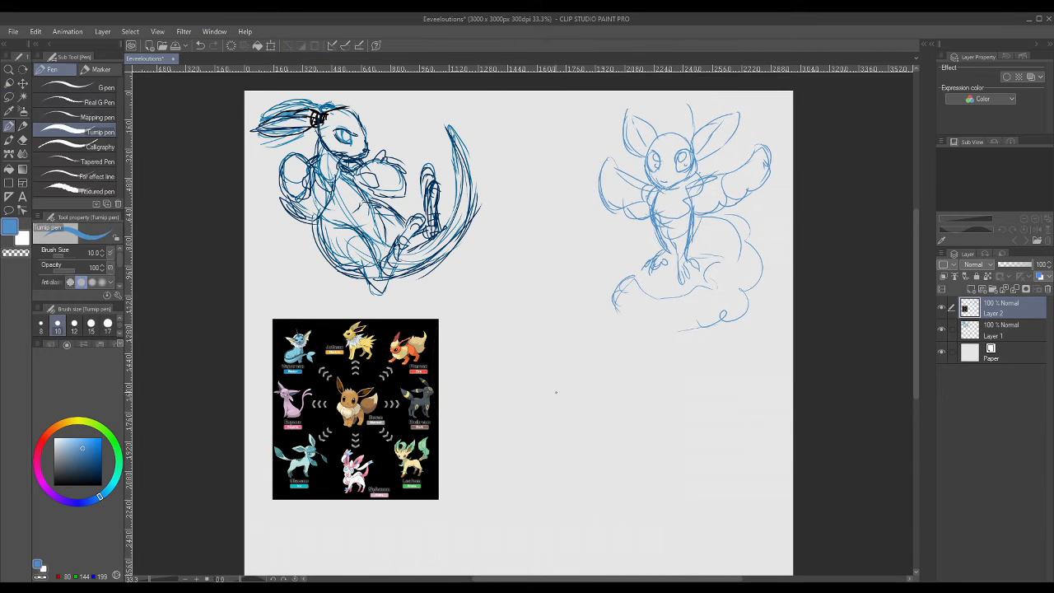
pyautogui.moveTo(539, 314)
pyautogui.mouseDown()
pyautogui.moveTo(517, 368)
pyautogui.moveTo(556, 402)
pyautogui.mouseUp()
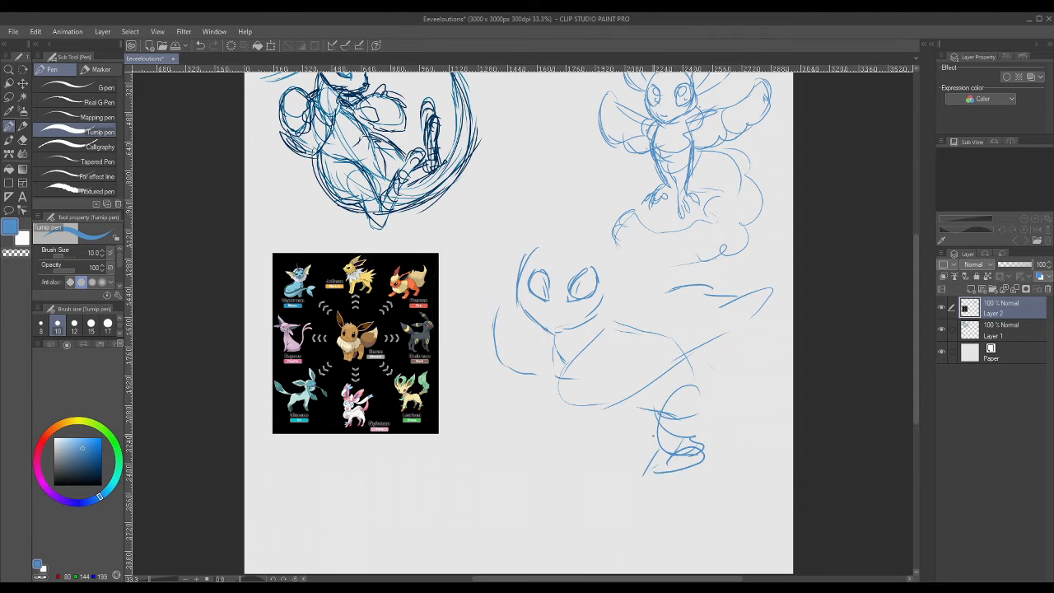
pyautogui.moveTo(647, 419)
pyautogui.mouseDown()
pyautogui.moveTo(611, 423)
pyautogui.moveTo(630, 450)
pyautogui.moveTo(622, 428)
pyautogui.mouseUp()
pyautogui.moveTo(568, 391); pyautogui.dragTo(647, 354)
pyautogui.moveTo(631, 395); pyautogui.dragTo(733, 333)
pyautogui.moveTo(622, 323); pyautogui.dragTo(572, 417)
pyautogui.moveTo(636, 298); pyautogui.dragTo(695, 288)
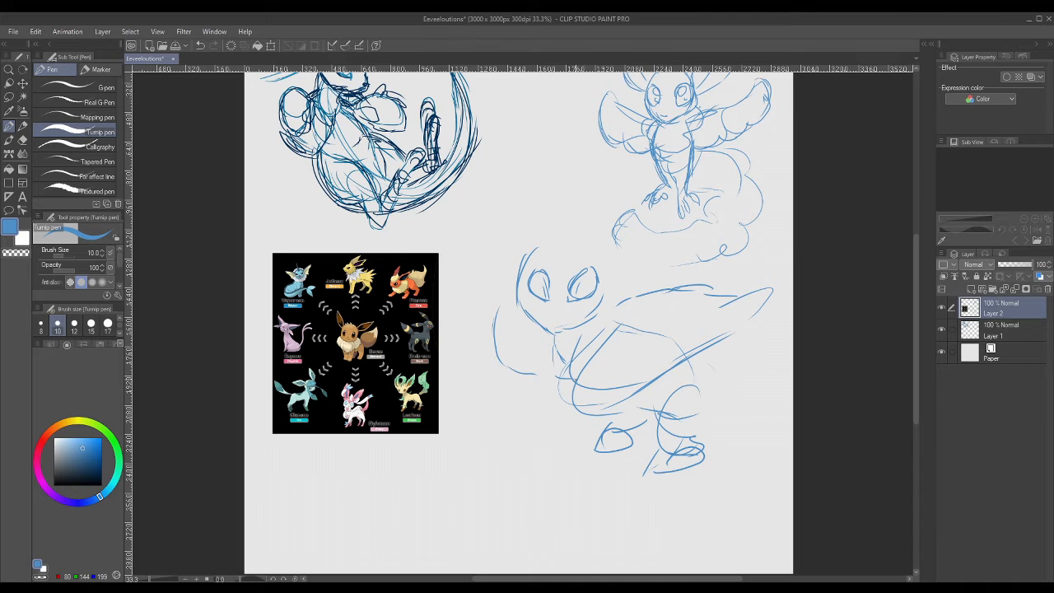
# - Add the crouching creature's front paws and reinforce its wing edges and head
pyautogui.moveTo(555, 350)
pyautogui.mouseDown()
pyautogui.moveTo(534, 392)
pyautogui.moveTo(544, 377)
pyautogui.moveTo(576, 398)
pyautogui.mouseUp()
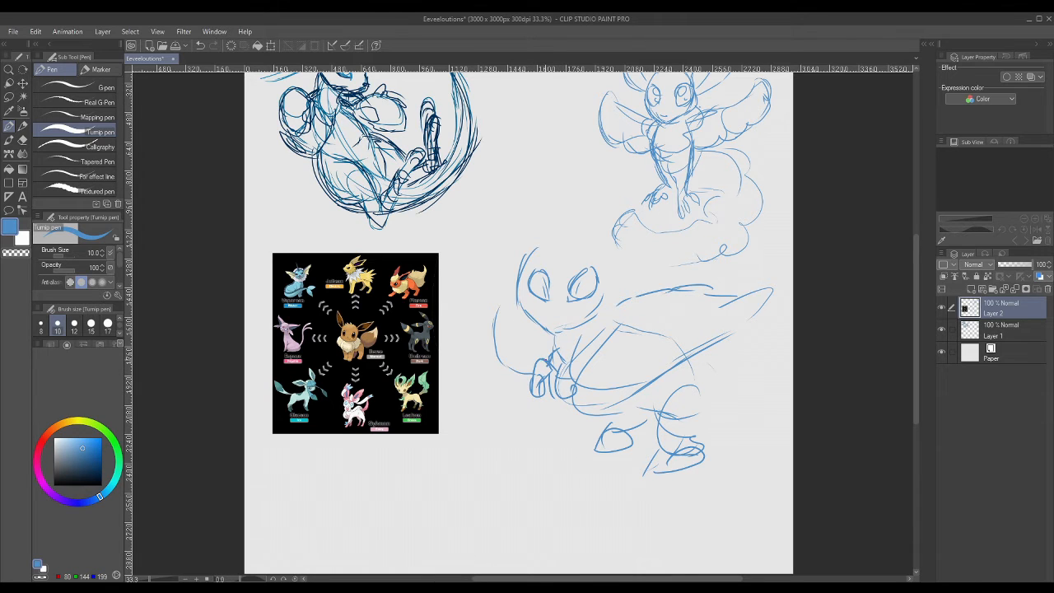
pyautogui.moveTo(543, 269); pyautogui.dragTo(494, 375)
pyautogui.moveTo(606, 314); pyautogui.dragTo(763, 294)
pyautogui.moveTo(537, 298)
pyautogui.mouseDown()
pyautogui.moveTo(548, 323)
pyautogui.moveTo(604, 273)
pyautogui.mouseUp()
pyautogui.moveTo(528, 273)
pyautogui.mouseDown()
pyautogui.moveTo(569, 233)
pyautogui.moveTo(602, 276)
pyautogui.mouseUp()
# - Sketch curved horns and ears on the crouching creature's head in medium blue
pyautogui.moveTo(524, 245)
pyautogui.mouseDown()
pyautogui.moveTo(518, 275)
pyautogui.moveTo(526, 223)
pyautogui.moveTo(553, 191)
pyautogui.moveTo(562, 199)
pyautogui.moveTo(540, 194)
pyautogui.mouseUp()
pyautogui.moveTo(582, 265); pyautogui.dragTo(608, 198)
pyautogui.moveTo(616, 221); pyautogui.dragTo(624, 253)
pyautogui.moveTo(528, 242); pyautogui.dragTo(550, 210)
# - Switch to dark navy and go over the crouching creature's horns, ears, forehead and eyes
pyautogui.moveTo(99, 495)
pyautogui.mouseDown()
pyautogui.moveTo(106, 465)
pyautogui.moveTo(99, 496)
pyautogui.mouseUp()
pyautogui.moveTo(580, 256)
pyautogui.mouseDown()
pyautogui.moveTo(590, 212)
pyautogui.moveTo(606, 204)
pyautogui.moveTo(614, 232)
pyautogui.moveTo(597, 239)
pyautogui.mouseUp()
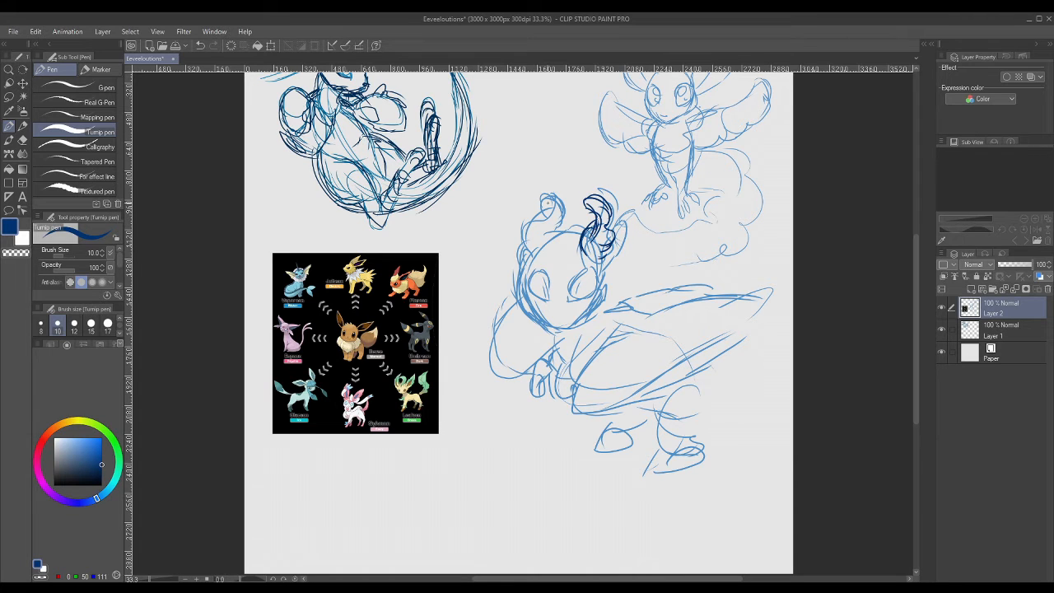
pyautogui.moveTo(525, 250)
pyautogui.mouseDown()
pyautogui.moveTo(543, 241)
pyautogui.moveTo(560, 204)
pyautogui.moveTo(557, 220)
pyautogui.moveTo(580, 229)
pyautogui.mouseUp()
pyautogui.moveTo(609, 229); pyautogui.dragTo(607, 270)
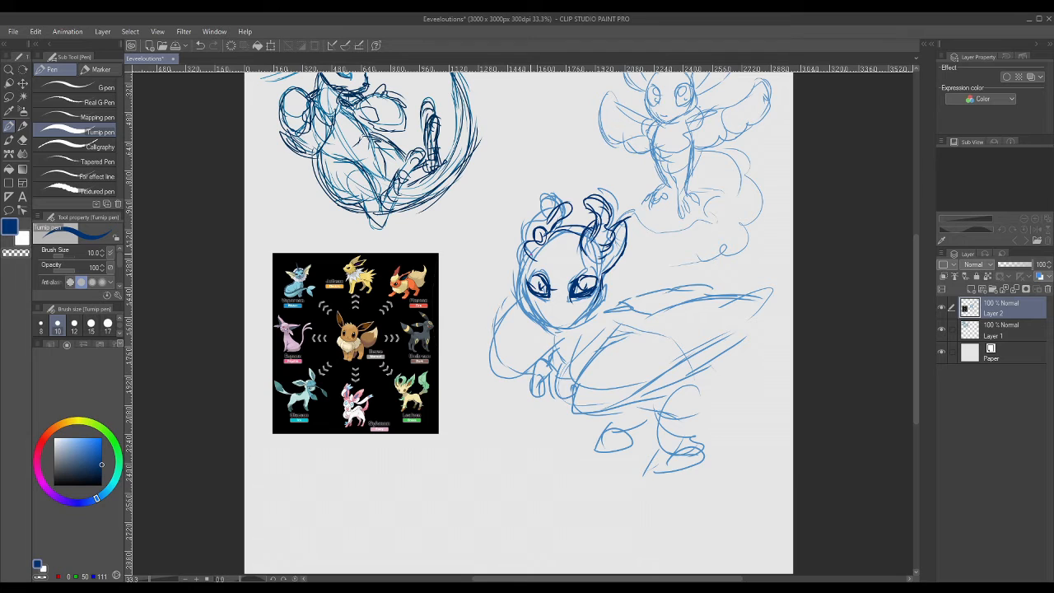
# - Outline the crouching creature's wing feathers, chest fur, claws, neck and tail in dark navy
pyautogui.moveTo(535, 277); pyautogui.dragTo(540, 281)
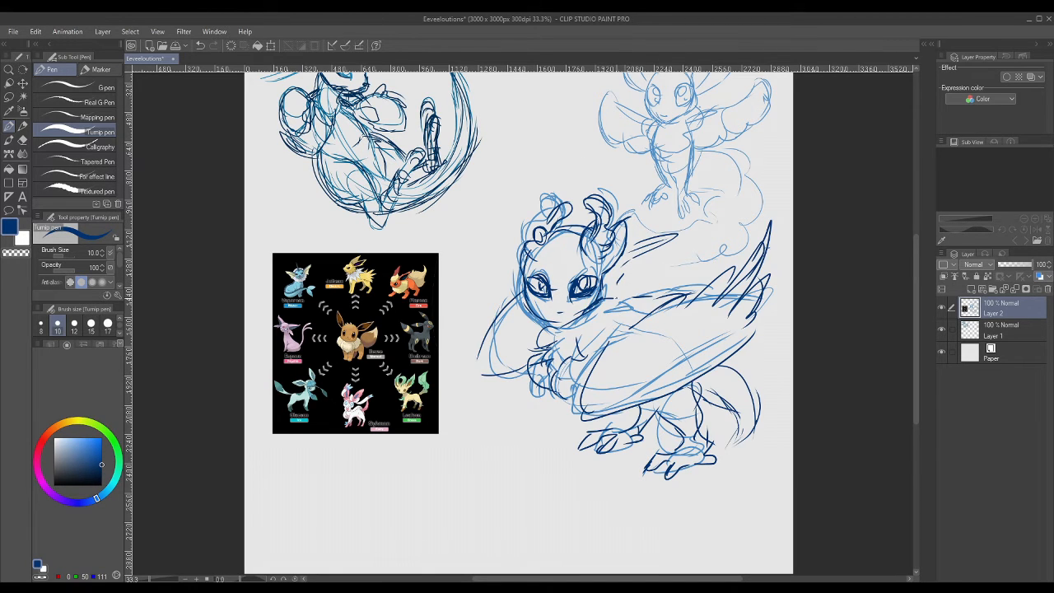
pyautogui.moveTo(613, 298); pyautogui.dragTo(636, 320)
pyautogui.moveTo(603, 277); pyautogui.dragTo(626, 321)
pyautogui.moveTo(692, 391); pyautogui.dragTo(753, 395)
pyautogui.moveTo(709, 395)
pyautogui.mouseDown()
pyautogui.moveTo(748, 399)
pyautogui.moveTo(752, 435)
pyautogui.mouseUp()
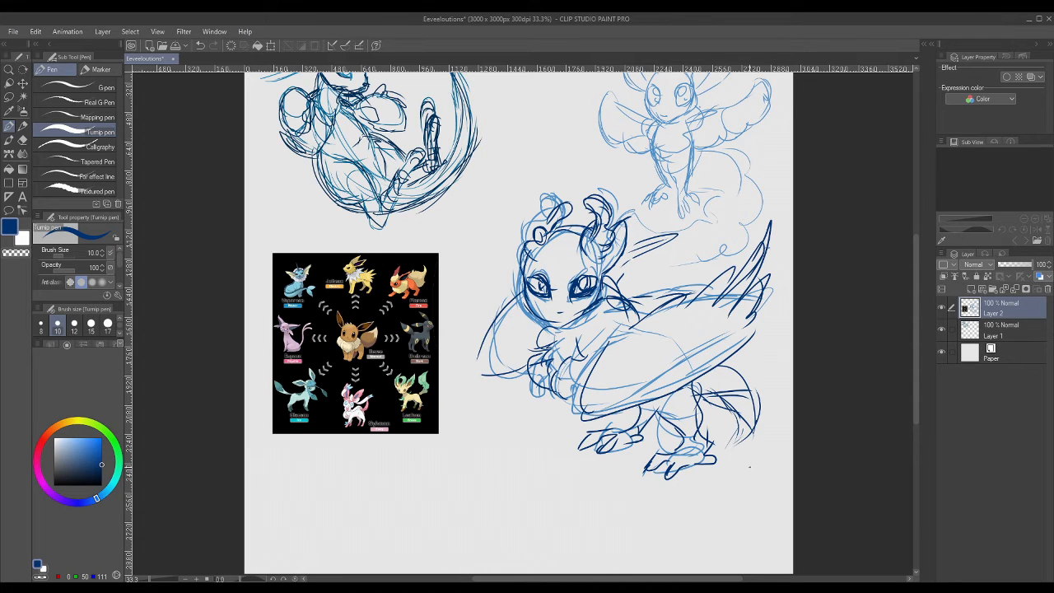
# - Erase the crouching creature's horned head with an enlarged pen in transparent colour
pyautogui.click(20, 254)
pyautogui.click(120, 332)
pyautogui.click(120, 332)
pyautogui.click(108, 325)
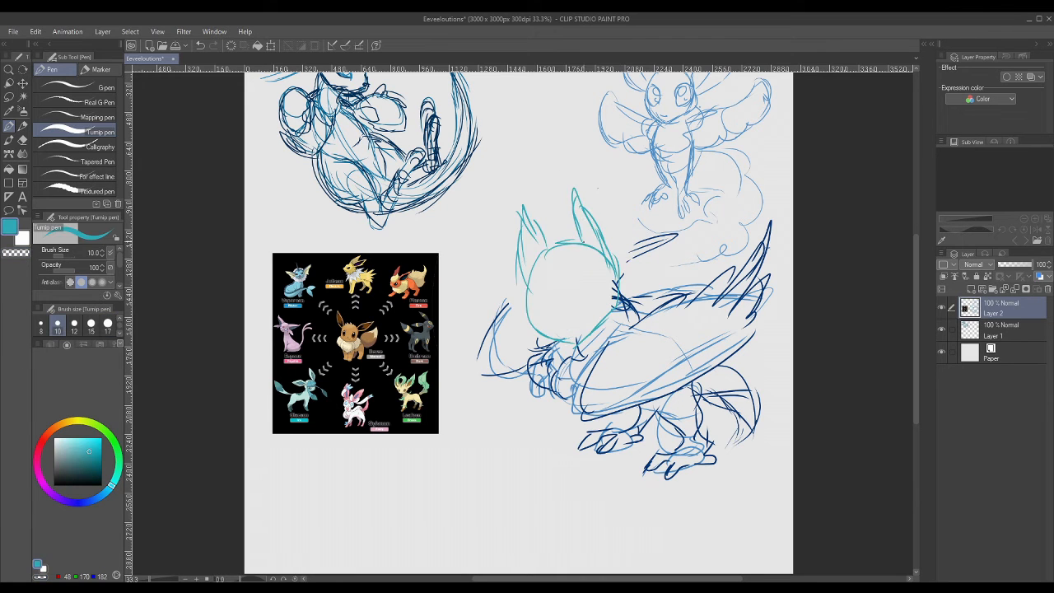
# - Complete the crouching creature's new teal head with its cheek, chin and two large eyes
pyautogui.moveTo(607, 260); pyautogui.dragTo(607, 319)
pyautogui.moveTo(596, 329); pyautogui.dragTo(587, 340)
pyautogui.moveTo(539, 287); pyautogui.dragTo(553, 302)
pyautogui.moveTo(586, 269); pyautogui.dragTo(582, 300)
pyautogui.moveTo(583, 262); pyautogui.dragTo(590, 303)
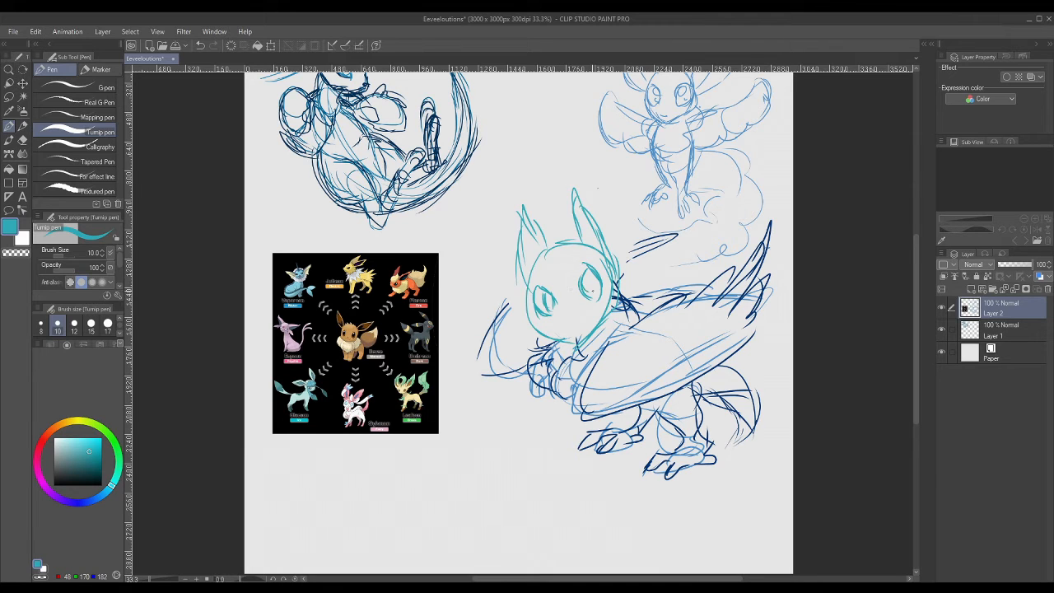
# - Refine the crouching creature's teal head with detailed irises, a forehead tuft, and thicker cheek and chin strokes
pyautogui.moveTo(587, 276); pyautogui.dragTo(585, 293)
pyautogui.hotkey('ctrl', 'z')
pyautogui.hotkey('ctrl', 'z')
pyautogui.hotkey('ctrl', 'z')
pyautogui.moveTo(590, 293); pyautogui.dragTo(586, 275)
pyautogui.moveTo(570, 321)
pyautogui.mouseDown()
pyautogui.moveTo(592, 333)
pyautogui.moveTo(577, 344)
pyautogui.mouseUp()
pyautogui.moveTo(525, 288); pyautogui.dragTo(481, 364)
pyautogui.moveTo(534, 290); pyautogui.dragTo(551, 314)
pyautogui.hotkey('ctrl', 'z')
pyautogui.moveTo(557, 271); pyautogui.dragTo(565, 284)
pyautogui.scroll(2, 568, 288)
pyautogui.moveTo(583, 334)
pyautogui.mouseDown()
pyautogui.moveTo(582, 360)
pyautogui.moveTo(529, 390)
pyautogui.moveTo(557, 407)
pyautogui.mouseUp()
pyautogui.moveTo(532, 371); pyautogui.dragTo(551, 401)
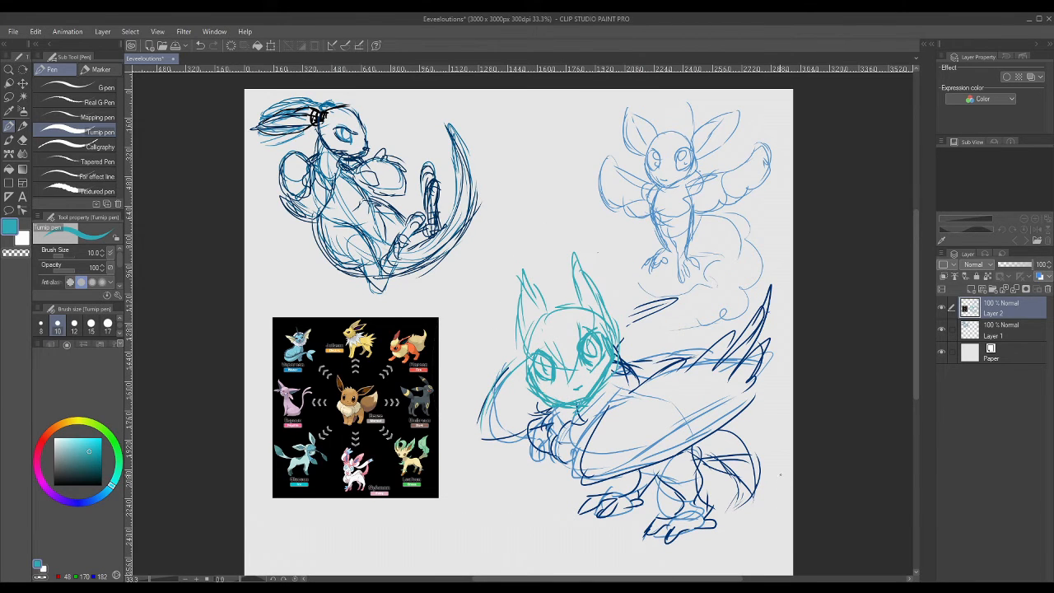
# - Lasso the curled creature's head and long ears and enlarge them slightly on Layer 1
pyautogui.moveTo(914, 380)
pyautogui.mouseDown()
pyautogui.moveTo(910, 407)
pyautogui.moveTo(914, 372)
pyautogui.mouseUp()
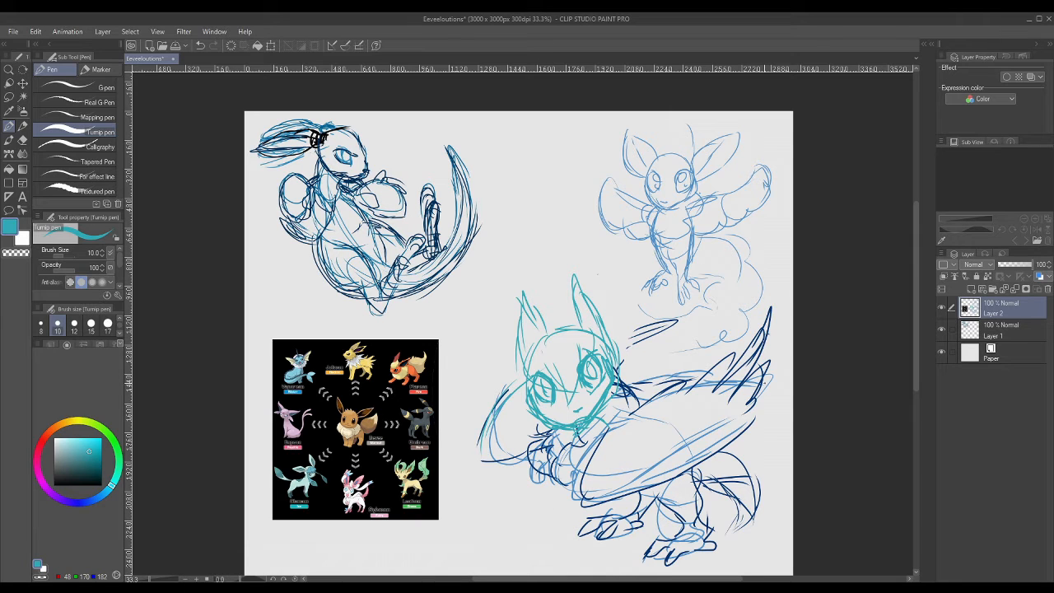
pyautogui.click(9, 96)
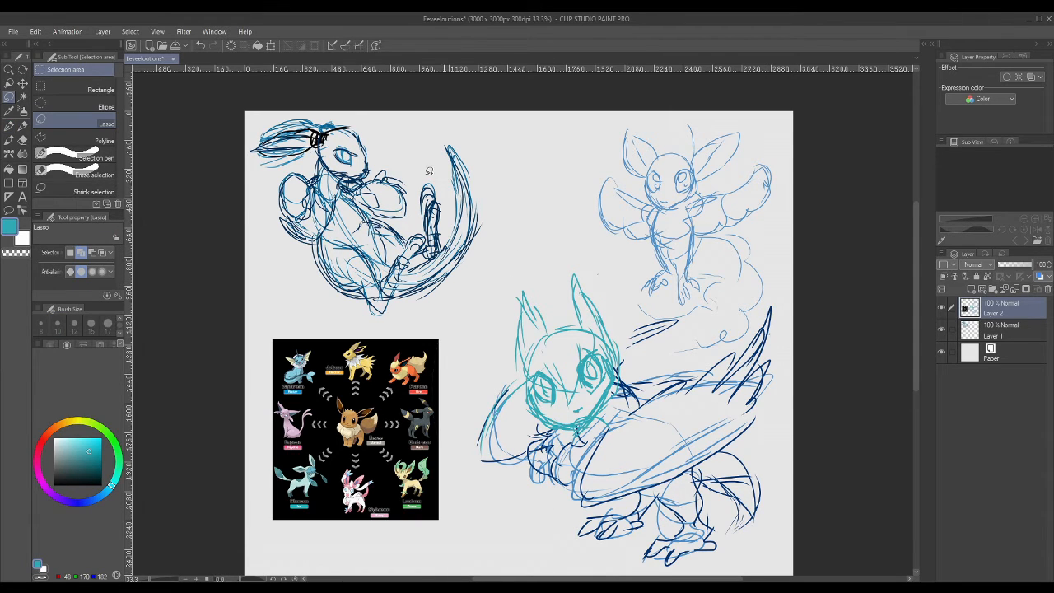
pyautogui.moveTo(332, 98); pyautogui.dragTo(334, 103)
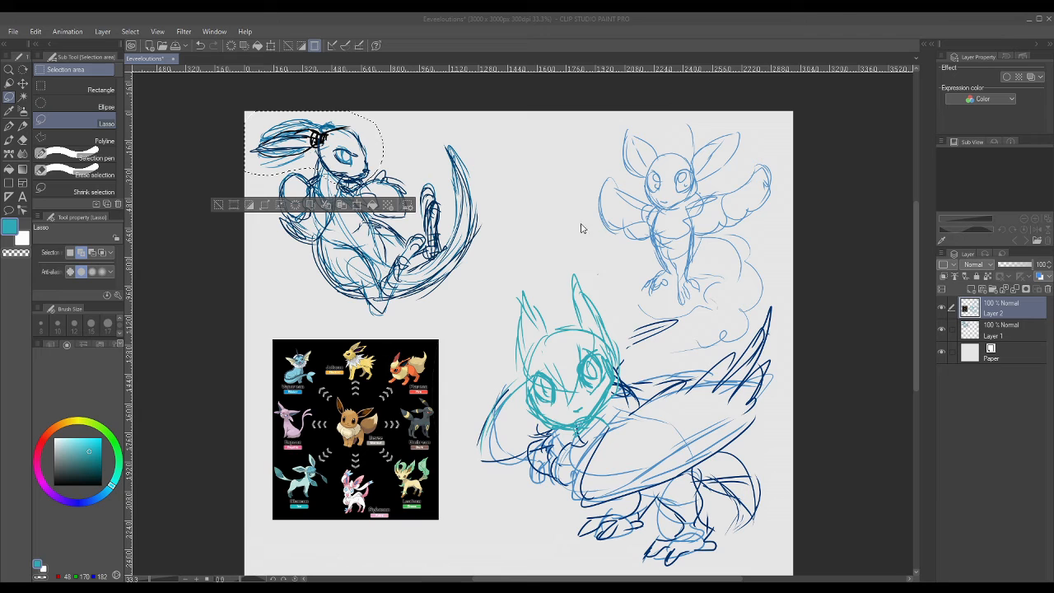
pyautogui.click(992, 334)
pyautogui.hotkey('ctrl', 't')
pyautogui.click(298, 216)
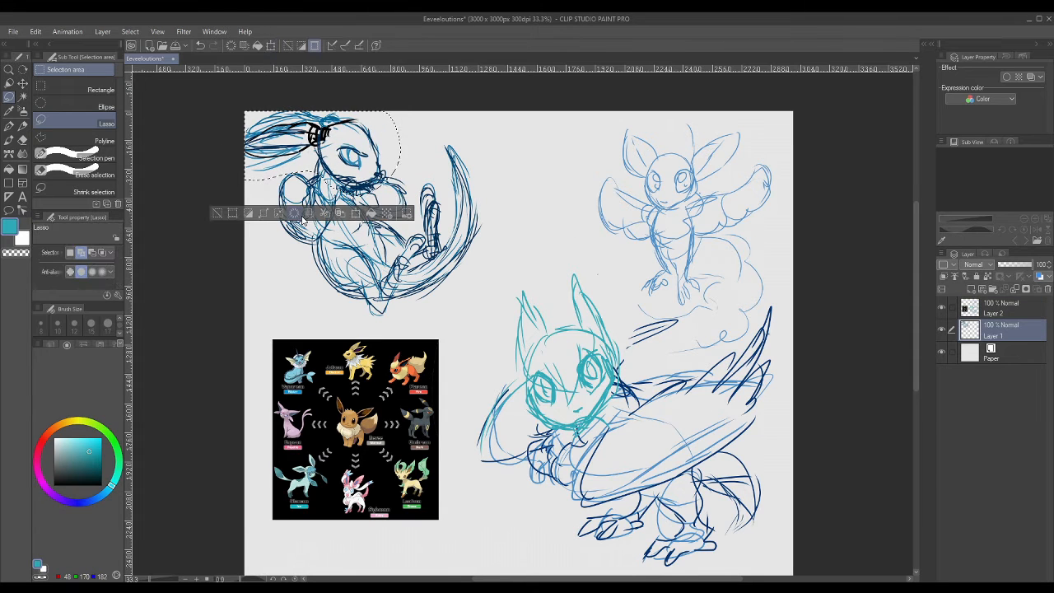
# - Select the whole curled creature on Layer 1 and shift it slightly right and down, away from the canvas edge
pyautogui.click(131, 33)
pyautogui.click(143, 55)
pyautogui.moveTo(411, 115); pyautogui.dragTo(437, 119)
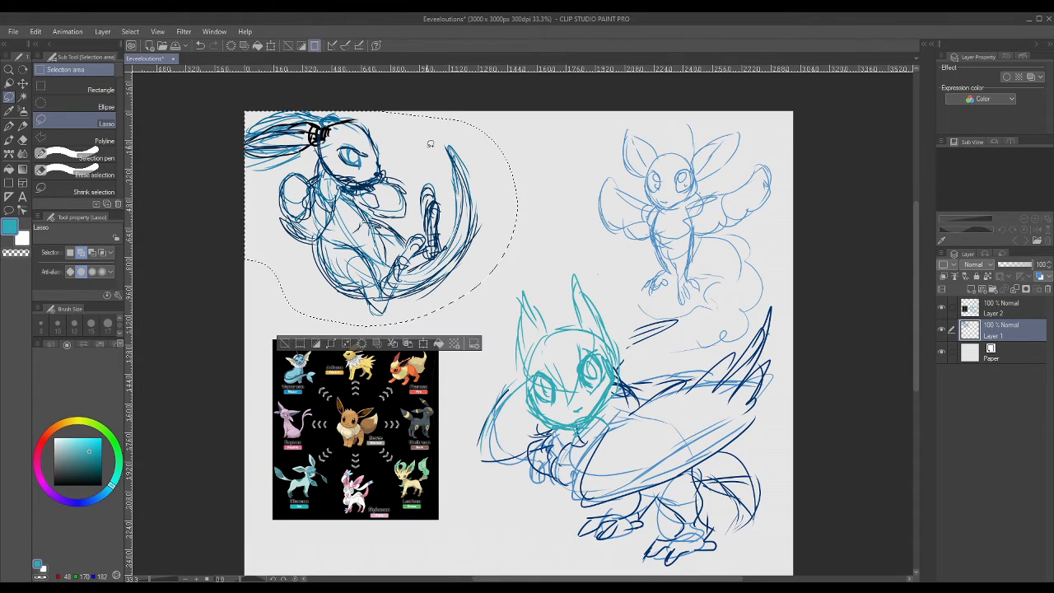
pyautogui.click(424, 344)
pyautogui.moveTo(378, 247)
pyautogui.mouseDown()
pyautogui.moveTo(411, 261)
pyautogui.moveTo(401, 258)
pyautogui.mouseUp()
pyautogui.click(376, 355)
pyautogui.hotkey('ctrl', 'd')
pyautogui.moveTo(914, 351)
pyautogui.mouseDown()
pyautogui.moveTo(913, 368)
pyautogui.moveTo(901, 340)
pyautogui.mouseUp()
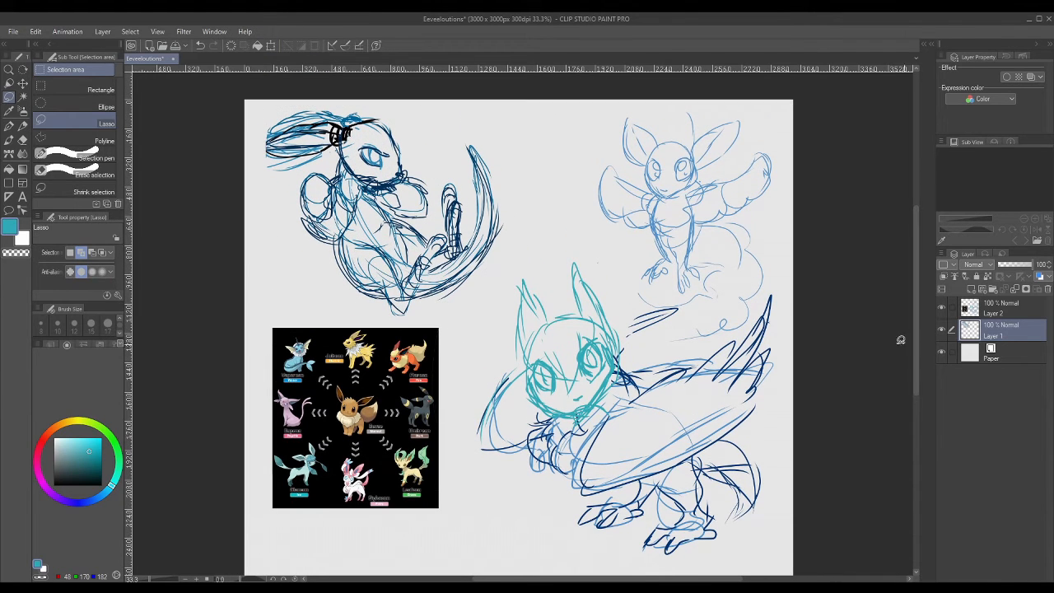
# - Try erasing the crouching creature on Layer 2 with the pen in transparent colour at size 300, and undo the erasing
pyautogui.click(8, 126)
pyautogui.scroll(-2, 107, 325)
pyautogui.click(107, 323)
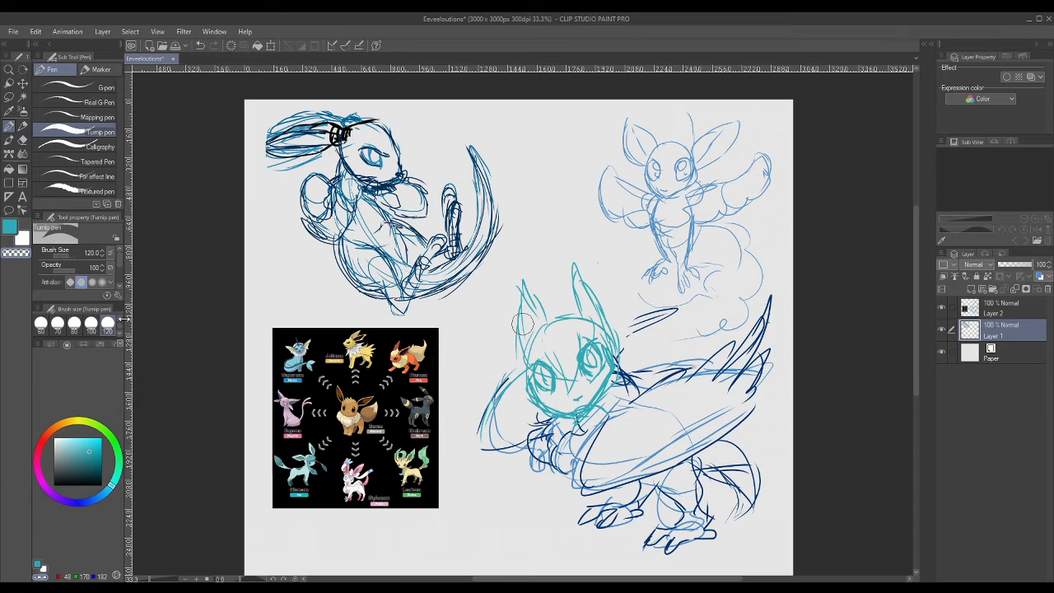
pyautogui.scroll(-2, 111, 325)
pyautogui.click(107, 323)
pyautogui.moveTo(605, 327); pyautogui.dragTo(631, 329)
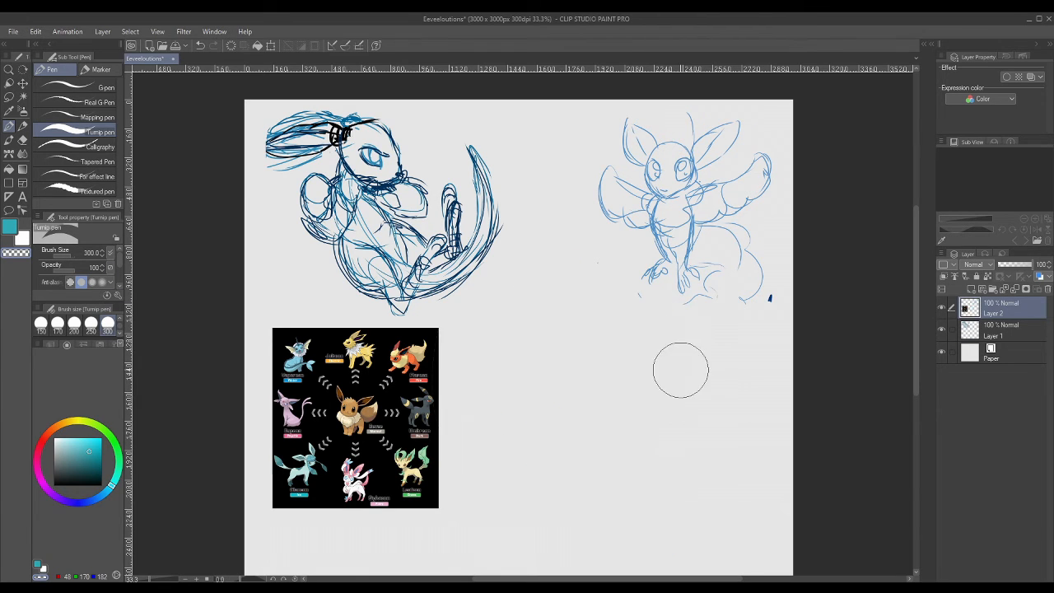
pyautogui.click(785, 307)
pyautogui.hotkey('ctrl', 'z')
pyautogui.hotkey('ctrl', 'z')
# - Scale down the crouching creature on Layer 2, move it up against the upper winged creature and erase the stray leftover mark
pyautogui.click(12, 96)
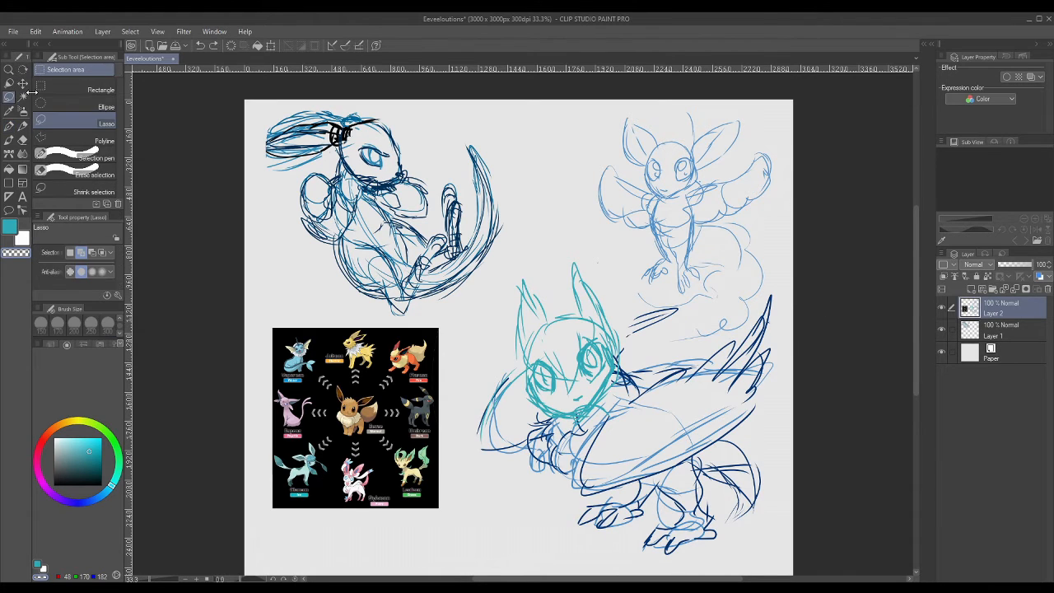
pyautogui.moveTo(702, 330)
pyautogui.mouseDown()
pyautogui.moveTo(803, 304)
pyautogui.moveTo(792, 534)
pyautogui.moveTo(509, 548)
pyautogui.moveTo(479, 308)
pyautogui.moveTo(520, 235)
pyautogui.moveTo(658, 274)
pyautogui.mouseUp()
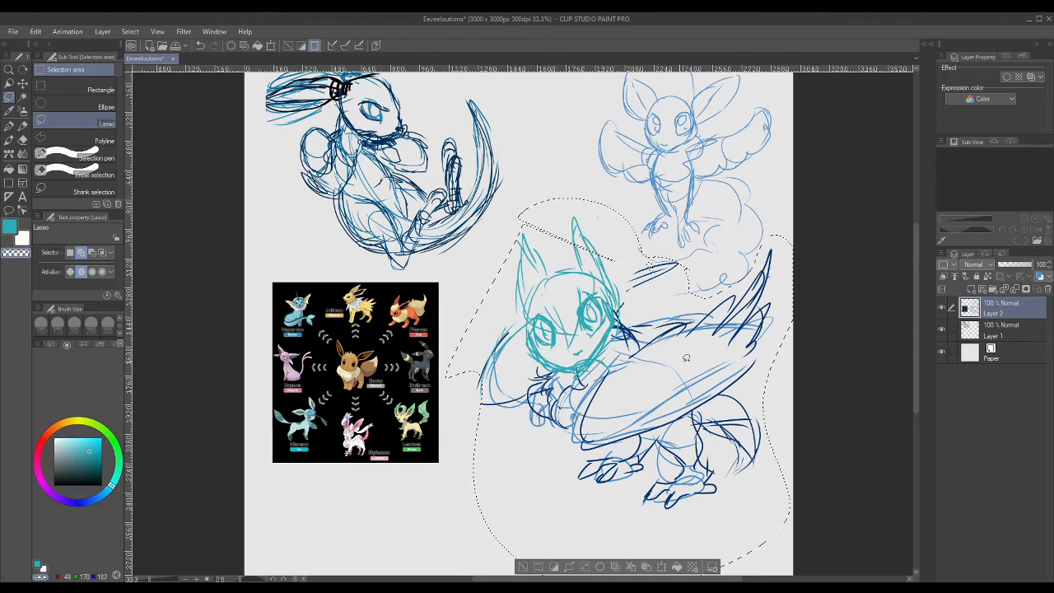
pyautogui.click(664, 567)
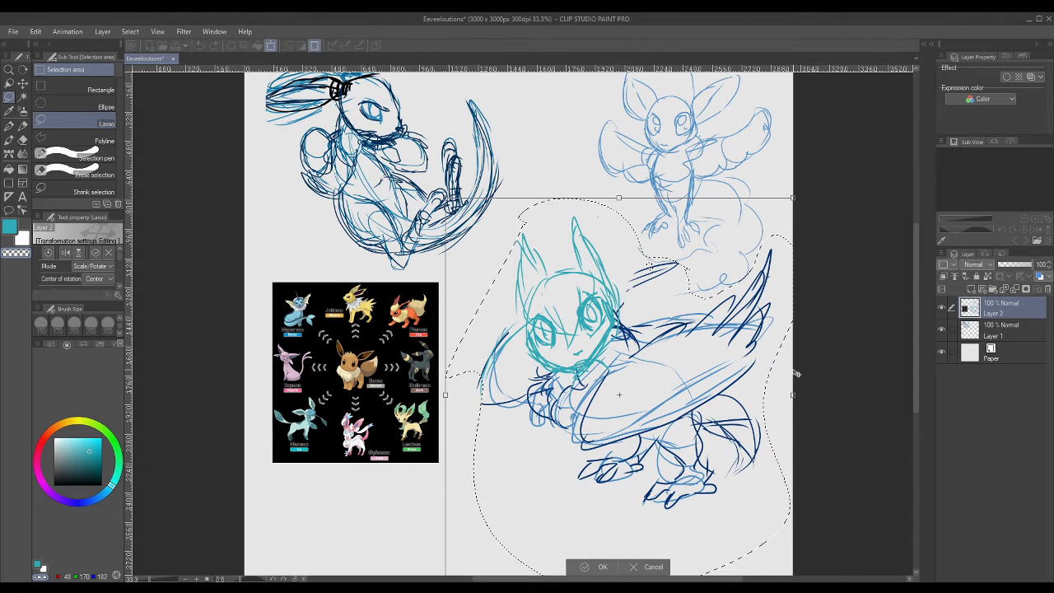
pyautogui.moveTo(793, 198); pyautogui.dragTo(681, 329)
pyautogui.moveTo(653, 469); pyautogui.dragTo(695, 277)
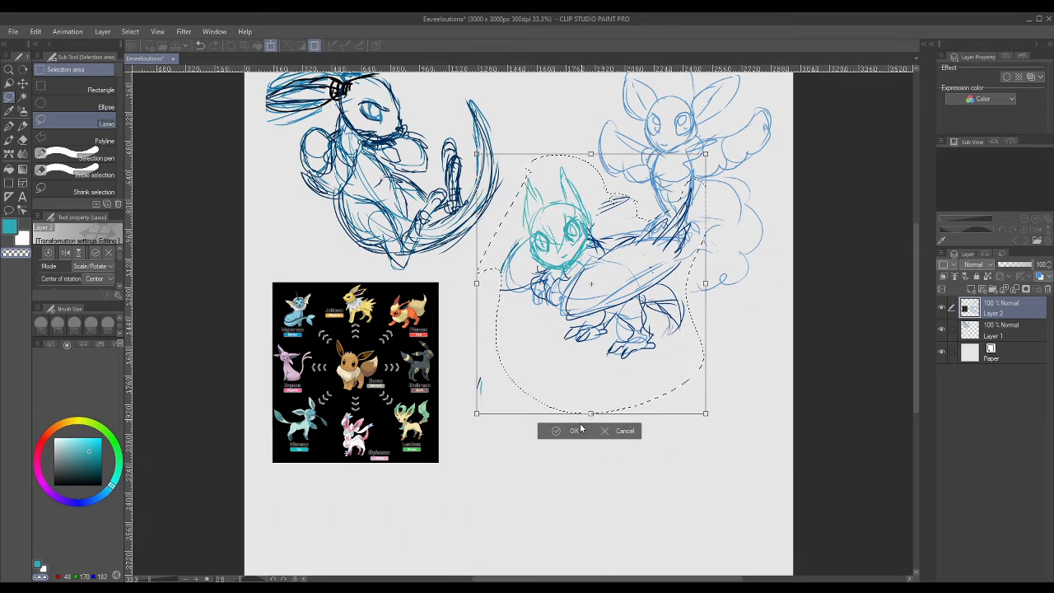
pyautogui.click(569, 430)
pyautogui.click(143, 58)
pyautogui.click(9, 126)
pyautogui.scroll(-1, 511, 354)
pyautogui.moveTo(481, 331); pyautogui.dragTo(480, 352)
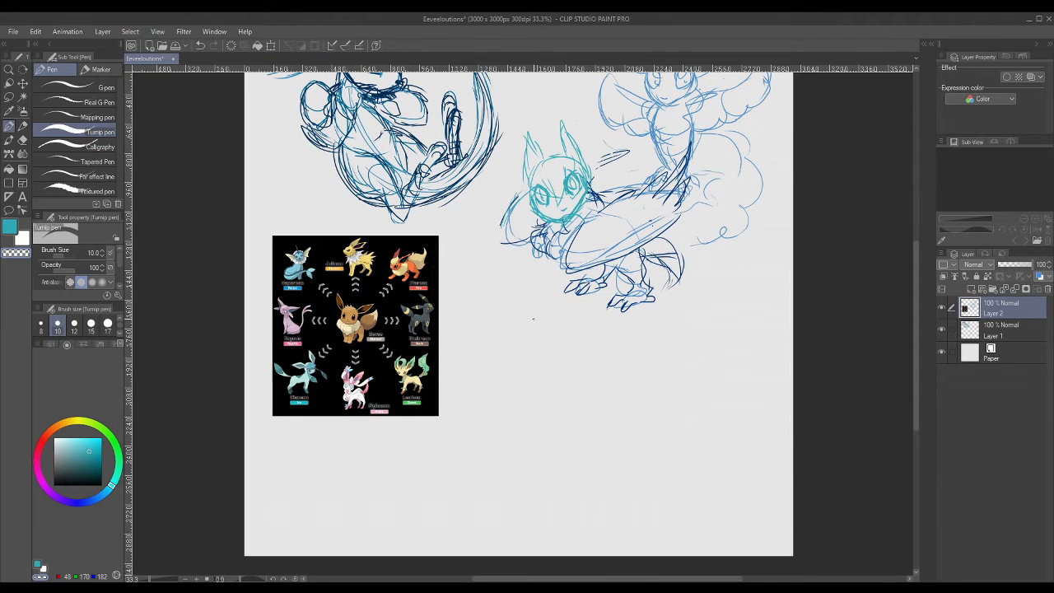
pyautogui.click(9, 227)
pyautogui.moveTo(576, 311); pyautogui.dragTo(600, 337)
pyautogui.moveTo(605, 368)
pyautogui.mouseDown()
pyautogui.moveTo(644, 327)
pyautogui.moveTo(704, 345)
pyautogui.moveTo(664, 392)
pyautogui.mouseUp()
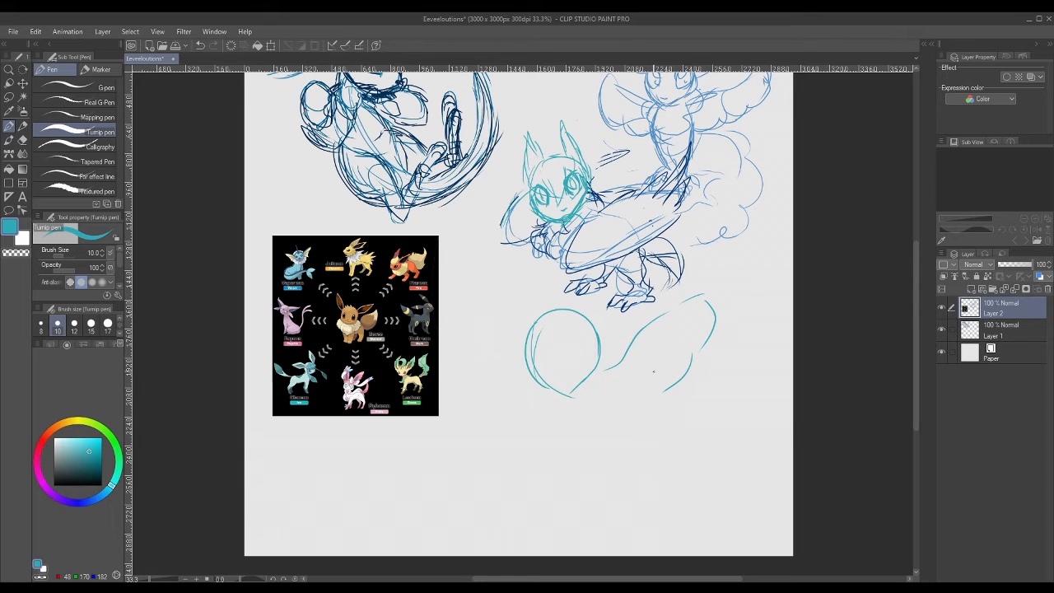
pyautogui.hotkey('ctrl', 'z')
pyautogui.hotkey('ctrl', 'z')
pyautogui.hotkey('ctrl', 'z')
pyautogui.hotkey('ctrl', 'z')
pyautogui.hotkey('ctrl', 'z')
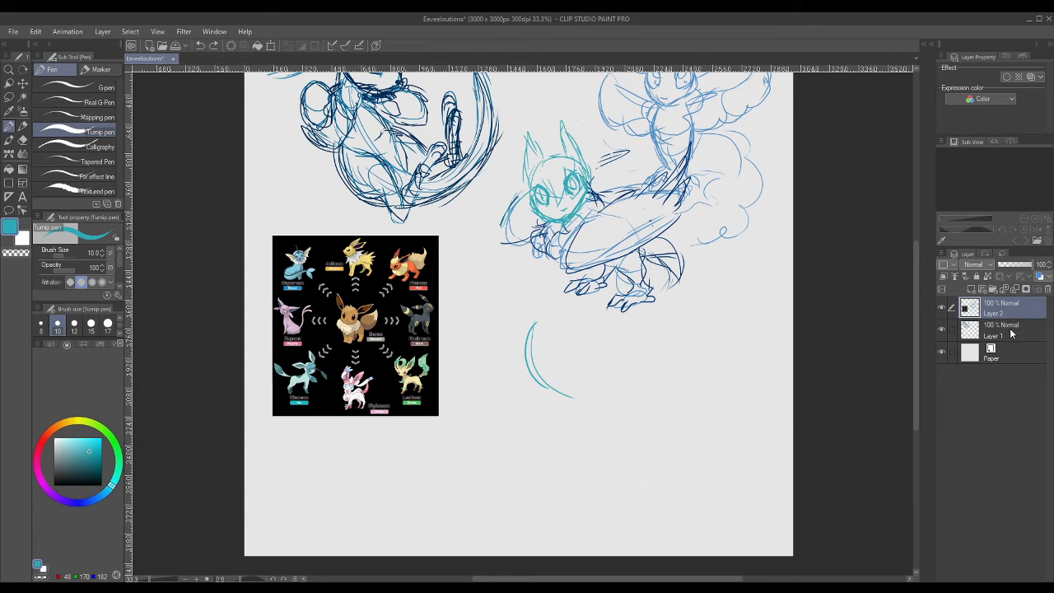
pyautogui.moveTo(543, 325); pyautogui.dragTo(568, 400)
pyautogui.hotkey('ctrl', 'z')
# - Sketch a teal winged creature with a round head and clawed feet below the crouching one, and add dark blue arm ovals
pyautogui.moveTo(513, 329); pyautogui.dragTo(499, 297)
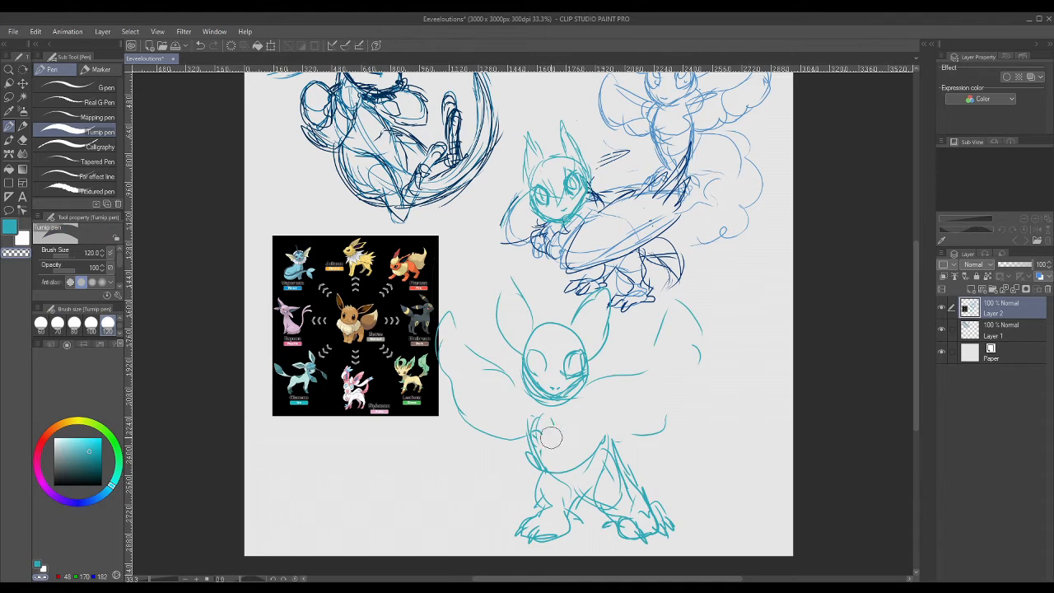
pyautogui.moveTo(551, 438)
pyautogui.mouseDown()
pyautogui.moveTo(559, 410)
pyautogui.moveTo(529, 431)
pyautogui.moveTo(563, 355)
pyautogui.moveTo(506, 376)
pyautogui.moveTo(514, 451)
pyautogui.moveTo(480, 349)
pyautogui.moveTo(460, 355)
pyautogui.moveTo(457, 369)
pyautogui.moveTo(640, 360)
pyautogui.moveTo(655, 407)
pyautogui.moveTo(688, 336)
pyautogui.moveTo(662, 332)
pyautogui.moveTo(673, 355)
pyautogui.mouseUp()
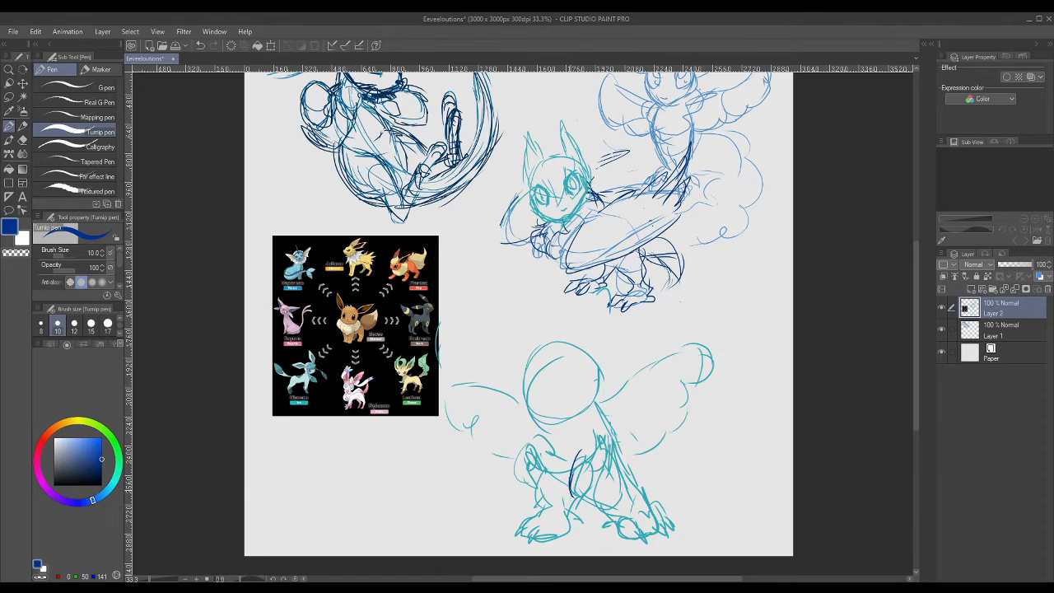
pyautogui.moveTo(587, 479)
pyautogui.mouseDown()
pyautogui.moveTo(612, 452)
pyautogui.moveTo(527, 463)
pyautogui.moveTo(539, 435)
pyautogui.mouseUp()
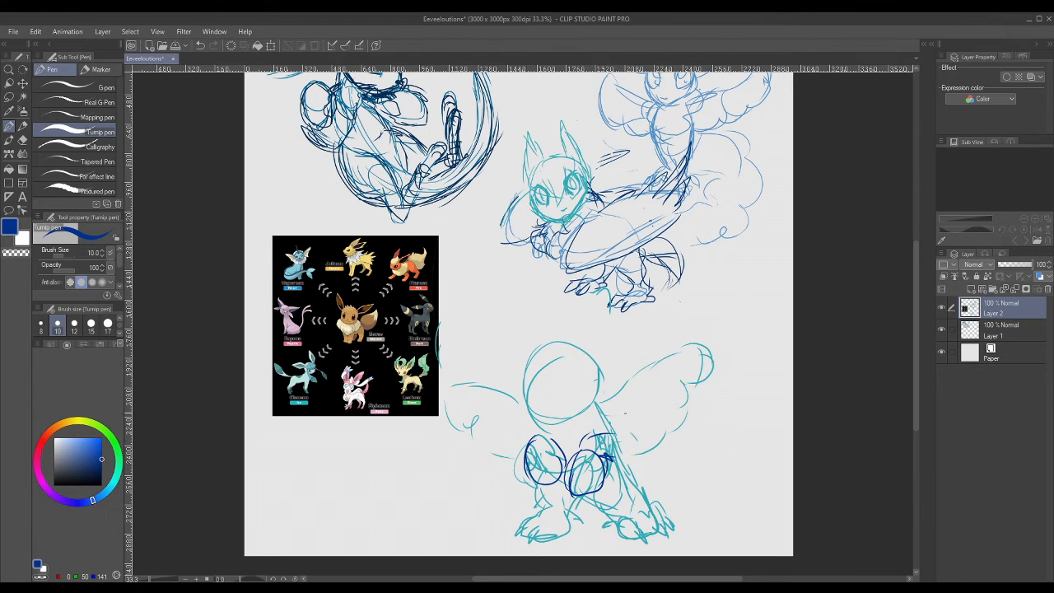
# - Rework the lower winged creature's arm ovals in dark blue and draw its first eye and small mouth
pyautogui.hotkey('ctrl', 'z')
pyautogui.hotkey('ctrl', 'z')
pyautogui.hotkey('ctrl', 'z')
pyautogui.hotkey('ctrl', 'z')
pyautogui.hotkey('ctrl', 'z')
pyautogui.hotkey('ctrl', 'z')
pyautogui.hotkey('ctrl', 'z')
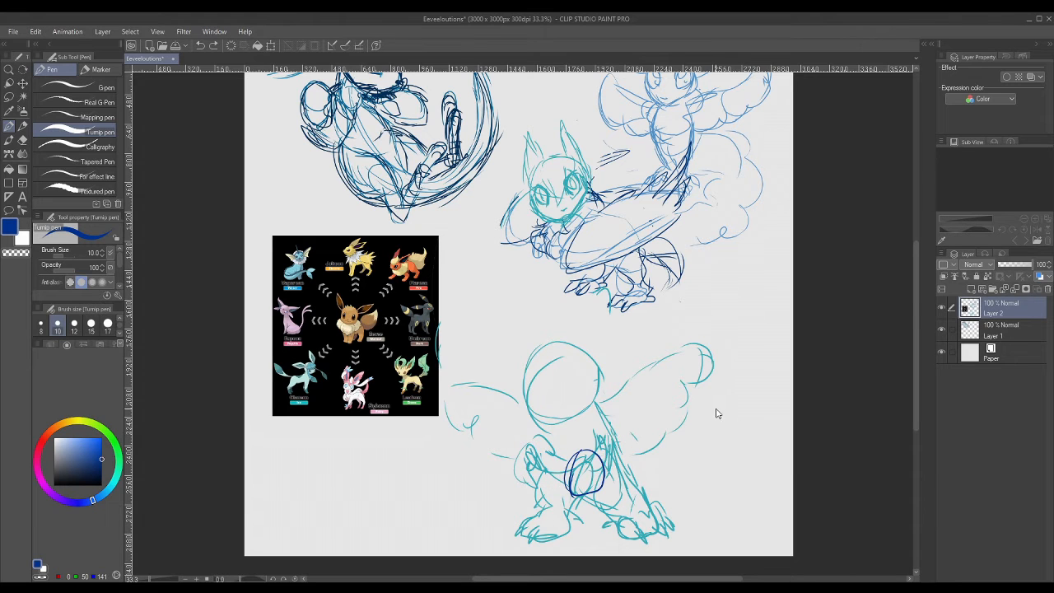
pyautogui.hotkey('ctrl', 'y')
pyautogui.hotkey('ctrl', 'y')
pyautogui.hotkey('ctrl', 'y')
pyautogui.hotkey('ctrl', 'y')
pyautogui.hotkey('ctrl', 'y')
pyautogui.hotkey('ctrl', 'y')
pyautogui.hotkey('ctrl', 'y')
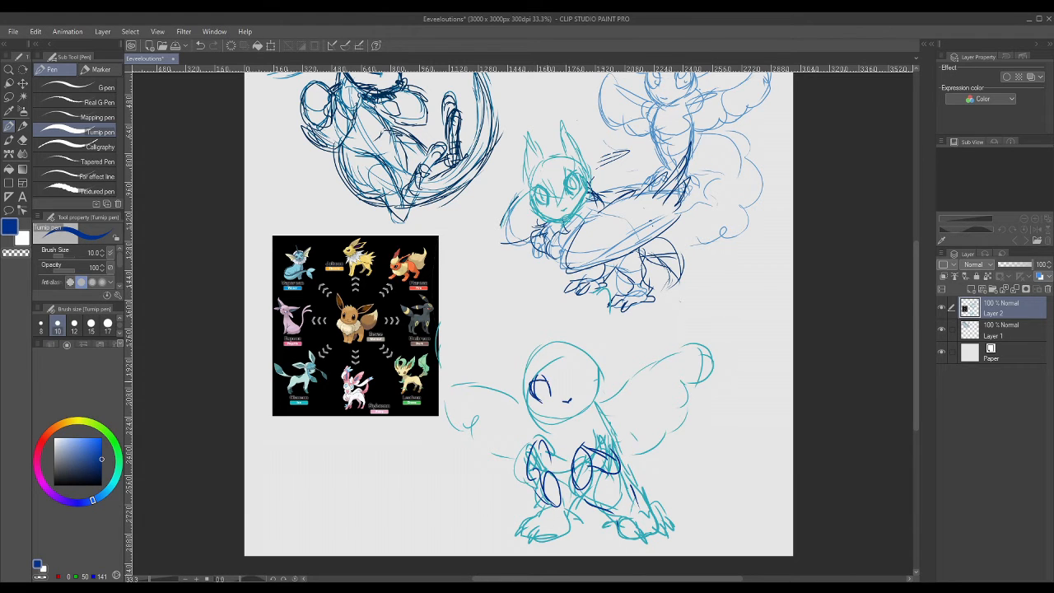
# - Draw the lower winged creature's second eye, cheek, neck and chest in dark blue
pyautogui.moveTo(570, 365); pyautogui.dragTo(586, 373)
pyautogui.moveTo(585, 373); pyautogui.dragTo(574, 388)
pyautogui.moveTo(595, 363); pyautogui.dragTo(586, 405)
pyautogui.moveTo(529, 399)
pyautogui.mouseDown()
pyautogui.moveTo(541, 427)
pyautogui.moveTo(609, 429)
pyautogui.moveTo(582, 450)
pyautogui.mouseUp()
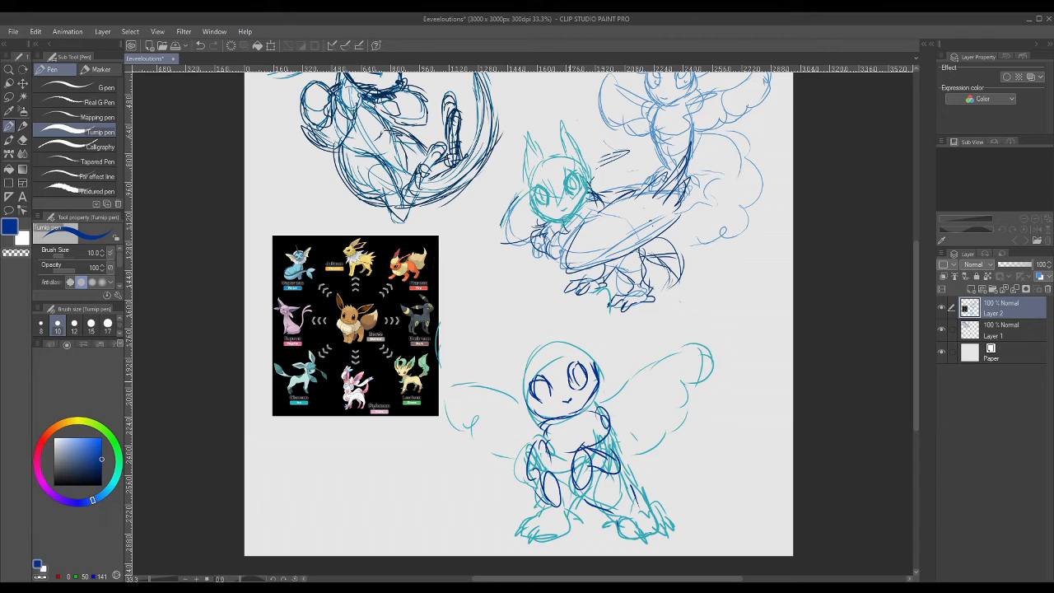
# - Outline the lower winged creature's two spread wings and pointed ears in dark blue
pyautogui.moveTo(606, 404)
pyautogui.mouseDown()
pyautogui.moveTo(684, 349)
pyautogui.moveTo(702, 375)
pyautogui.moveTo(668, 430)
pyautogui.mouseUp()
pyautogui.moveTo(675, 416); pyautogui.dragTo(662, 450)
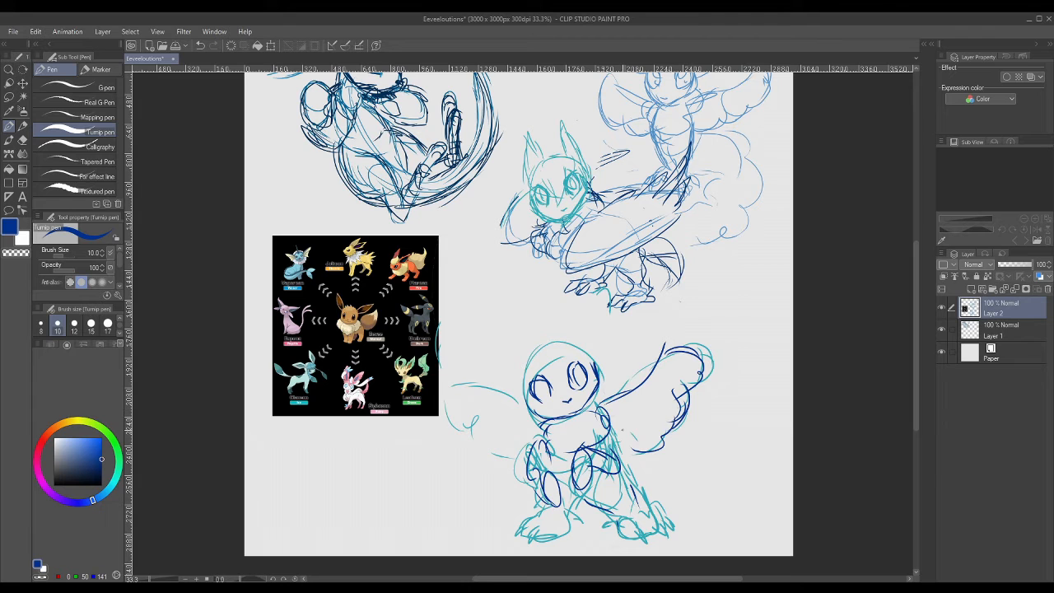
pyautogui.moveTo(507, 385); pyautogui.dragTo(443, 415)
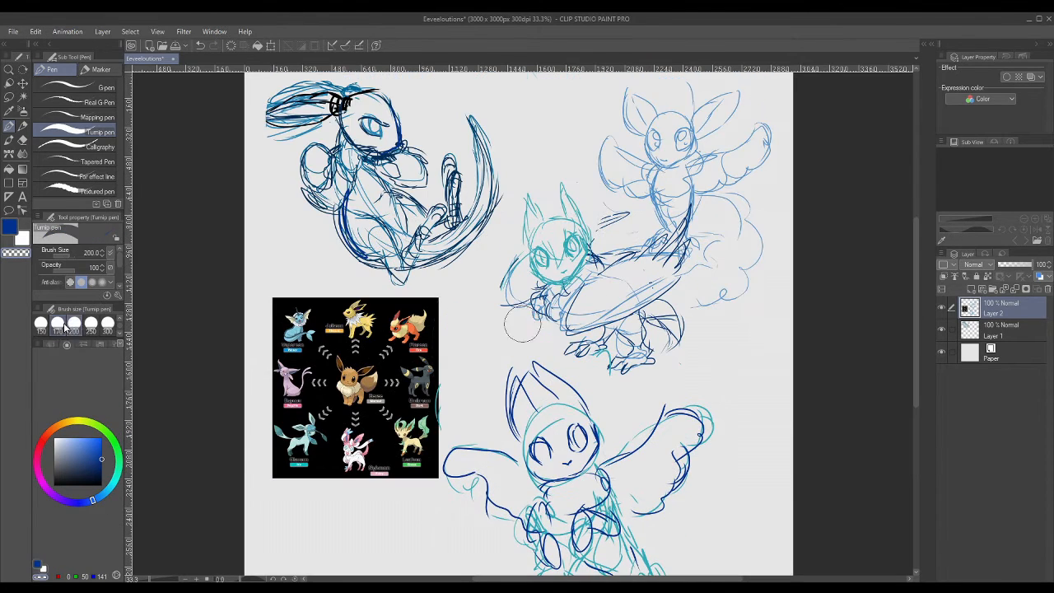
# - Erase the entire lower winged creature with the pen in transparent colour at size 170
pyautogui.click(58, 323)
pyautogui.moveTo(568, 445)
pyautogui.mouseDown()
pyautogui.moveTo(518, 387)
pyautogui.moveTo(484, 467)
pyautogui.mouseUp()
pyautogui.moveTo(645, 408)
pyautogui.mouseDown()
pyautogui.moveTo(527, 482)
pyautogui.moveTo(727, 420)
pyautogui.moveTo(540, 562)
pyautogui.mouseUp()
pyautogui.moveTo(540, 561); pyautogui.dragTo(725, 460)
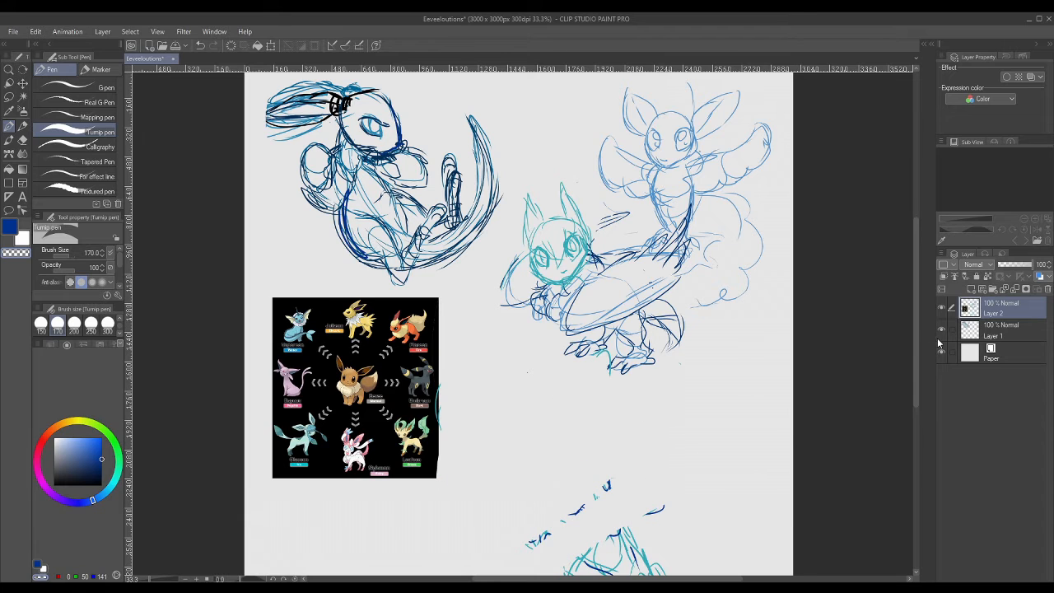
pyautogui.moveTo(916, 346); pyautogui.dragTo(917, 414)
pyautogui.moveTo(713, 363)
pyautogui.mouseDown()
pyautogui.moveTo(641, 291)
pyautogui.moveTo(511, 397)
pyautogui.moveTo(591, 389)
pyautogui.moveTo(716, 331)
pyautogui.moveTo(599, 445)
pyautogui.moveTo(560, 446)
pyautogui.moveTo(554, 391)
pyautogui.moveTo(544, 452)
pyautogui.mouseUp()
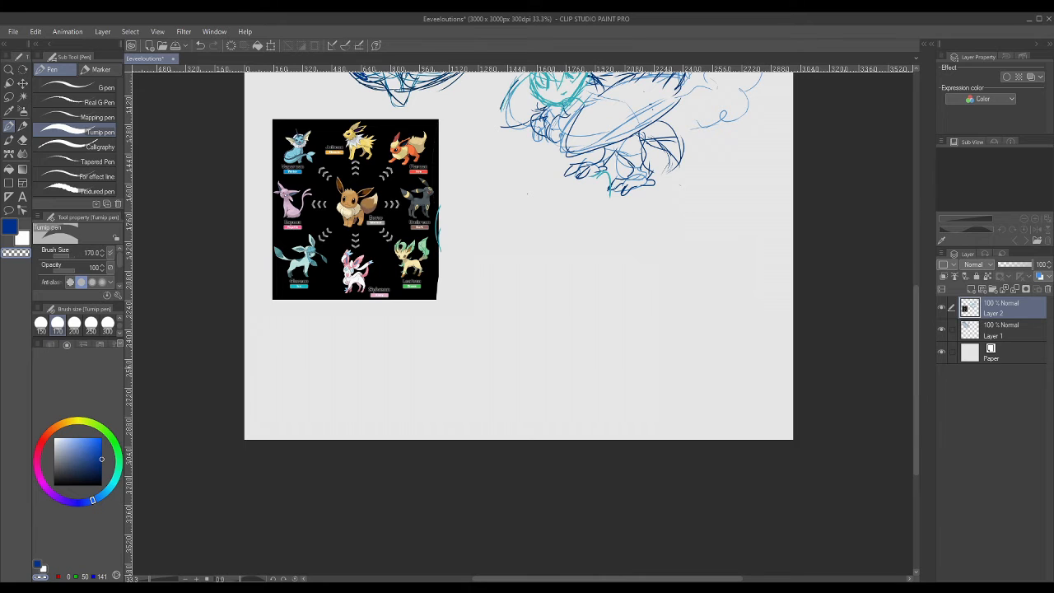
# - Sketch a new creature in dark teal at size 10 with a round head, tall pointed ears, chest, belly and rounded haunch
pyautogui.moveTo(917, 377); pyautogui.dragTo(917, 331)
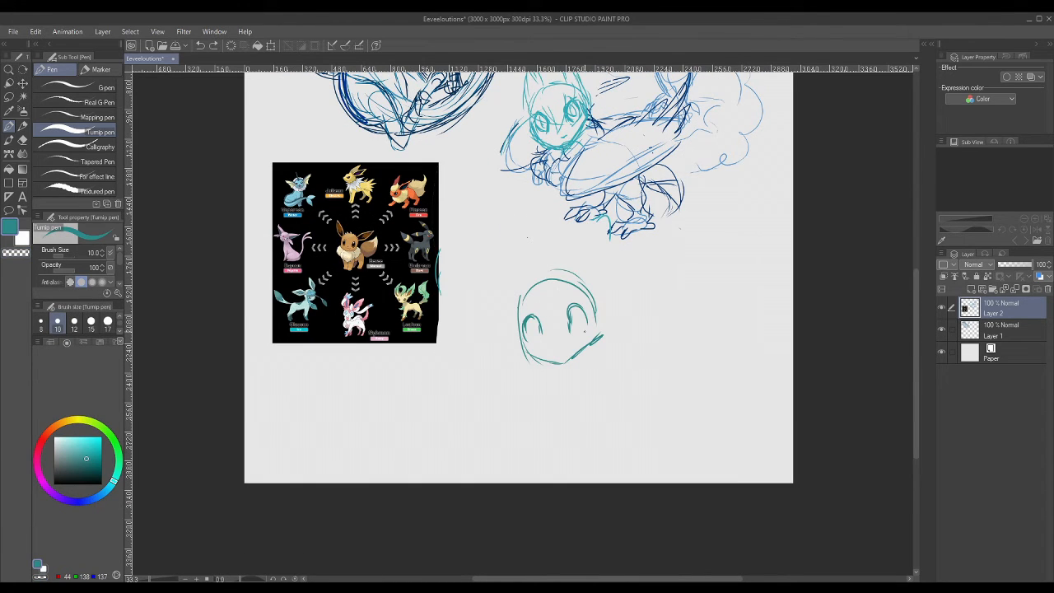
pyautogui.moveTo(526, 330); pyautogui.dragTo(534, 342)
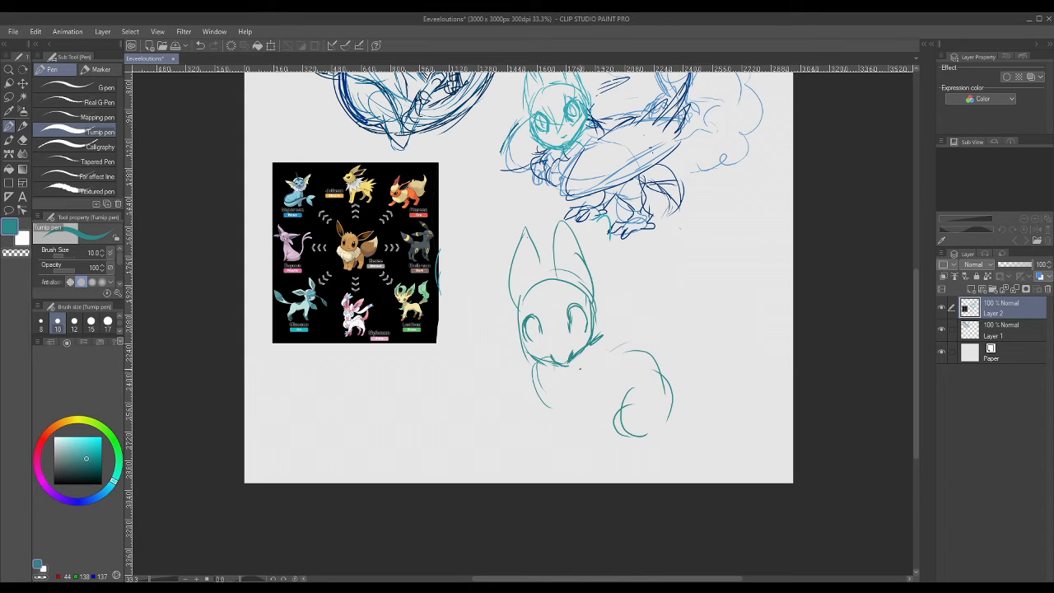
pyautogui.moveTo(672, 377); pyautogui.dragTo(662, 440)
pyautogui.moveTo(599, 432); pyautogui.dragTo(640, 442)
pyautogui.moveTo(522, 379); pyautogui.dragTo(553, 428)
pyautogui.moveTo(550, 387); pyautogui.dragTo(611, 419)
# - Add the new creature's raised wing, curled tufted tail, chest curve and clawed hind foot in dark teal
pyautogui.moveTo(641, 349); pyautogui.dragTo(705, 298)
pyautogui.moveTo(662, 367)
pyautogui.mouseDown()
pyautogui.moveTo(742, 397)
pyautogui.moveTo(725, 400)
pyautogui.mouseUp()
pyautogui.moveTo(745, 413); pyautogui.dragTo(700, 450)
pyautogui.moveTo(672, 377); pyautogui.dragTo(719, 388)
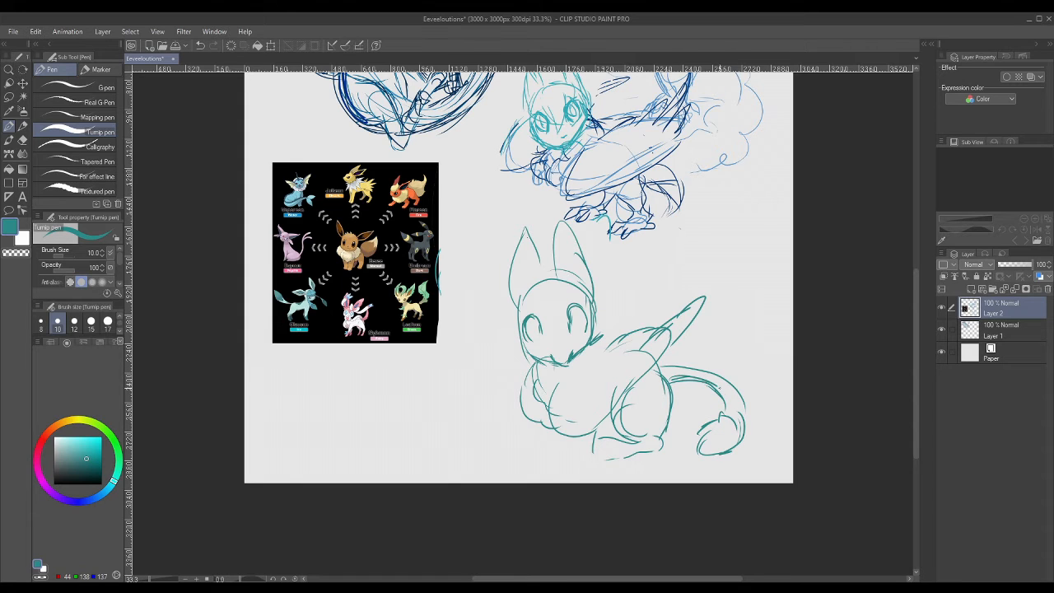
pyautogui.moveTo(577, 371); pyautogui.dragTo(562, 435)
pyautogui.moveTo(635, 436); pyautogui.dragTo(589, 455)
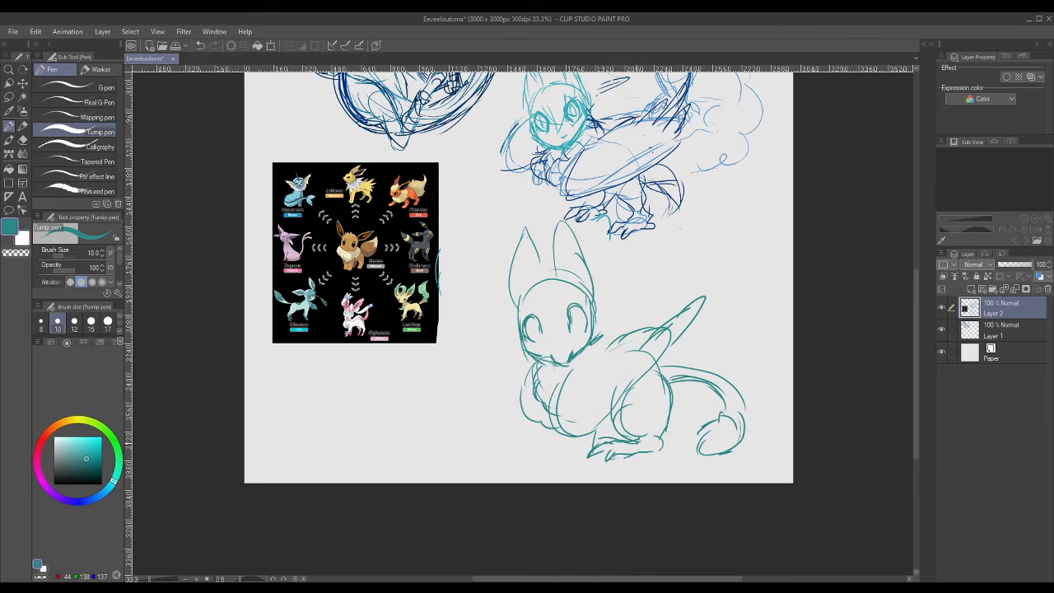
# - Clear the two older winged creature sketches and move the new dark teal creature up into their space
pyautogui.moveTo(916, 400)
pyautogui.mouseDown()
pyautogui.moveTo(917, 371)
pyautogui.moveTo(908, 420)
pyautogui.moveTo(914, 380)
pyautogui.mouseUp()
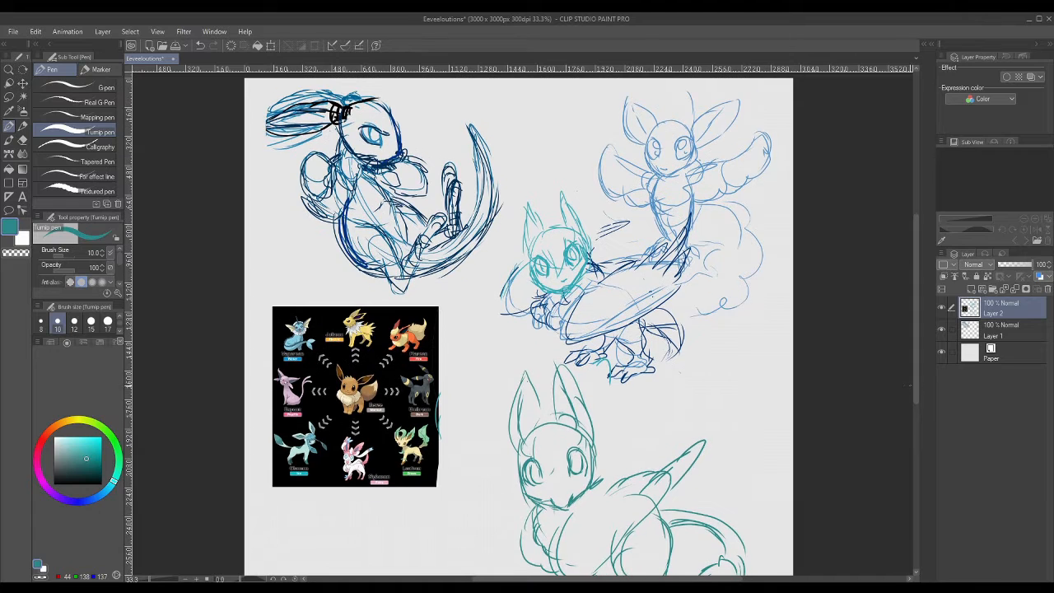
pyautogui.click(8, 96)
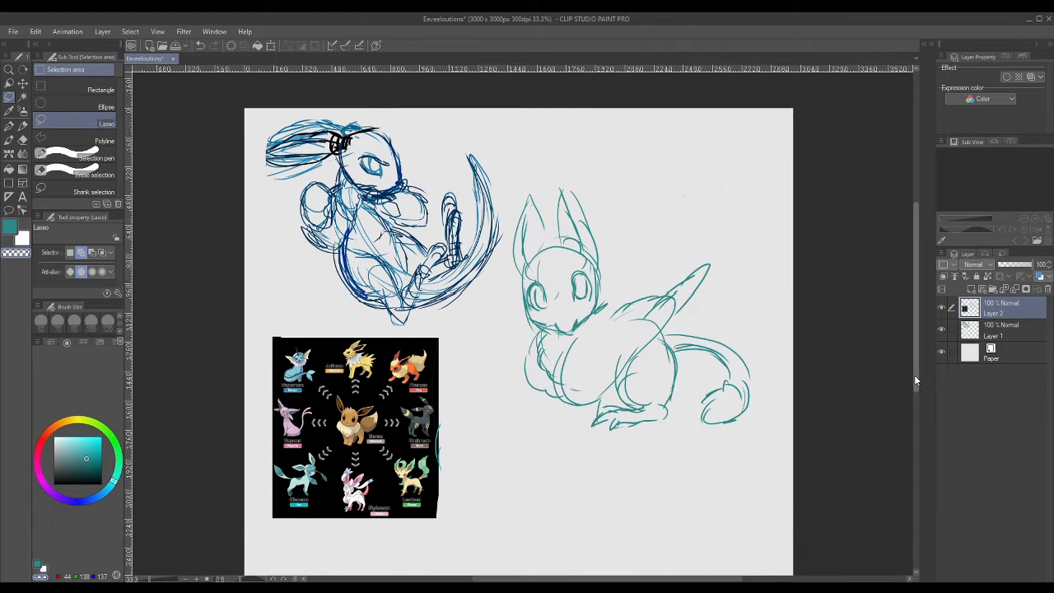
pyautogui.moveTo(916, 380); pyautogui.dragTo(913, 388)
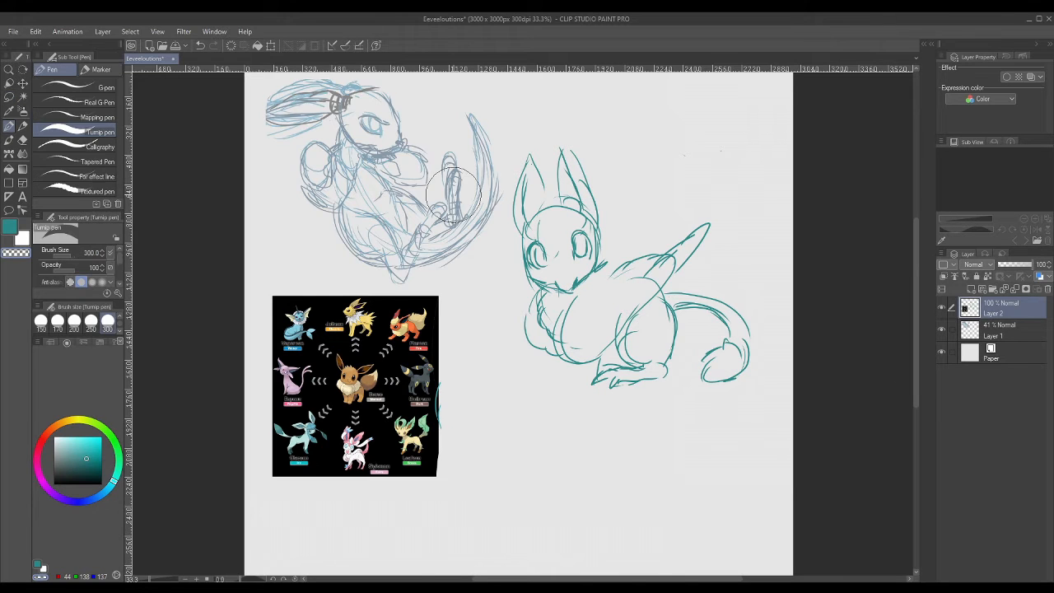
# - Redraw the curled creature's head, eye, long ear, body and tail in dark blue with the pen at size 10
pyautogui.click(97, 498)
pyautogui.click(101, 459)
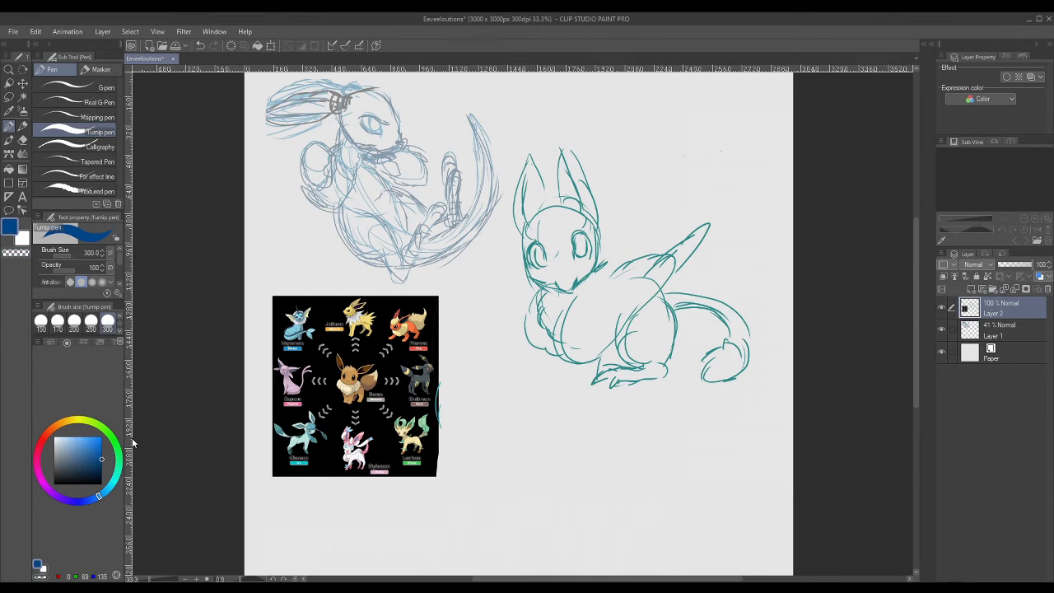
pyautogui.scroll(5, 118, 316)
pyautogui.click(57, 321)
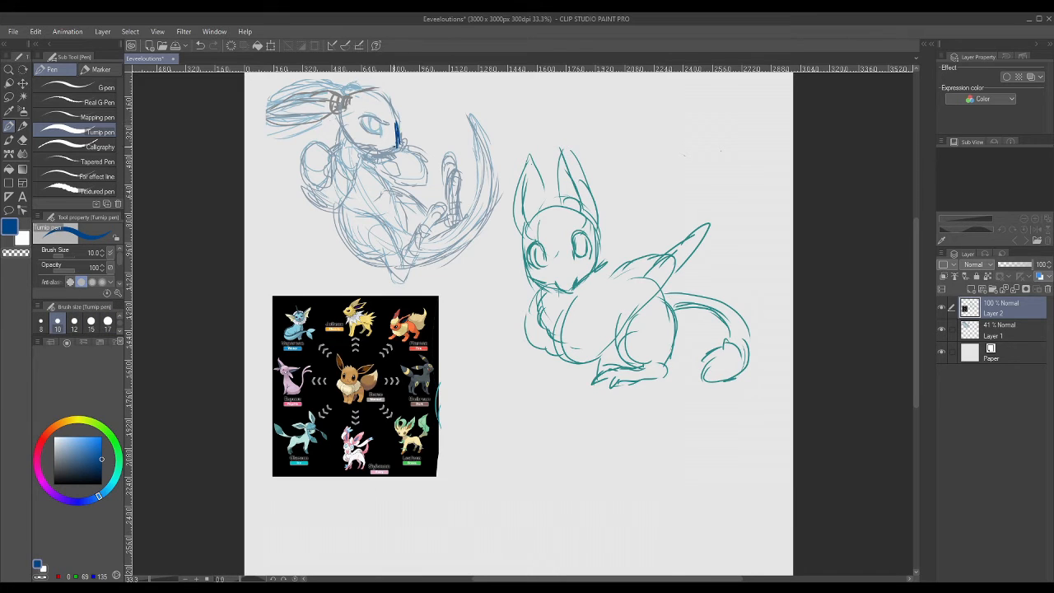
pyautogui.moveTo(365, 151); pyautogui.dragTo(397, 145)
pyautogui.moveTo(359, 131)
pyautogui.mouseDown()
pyautogui.moveTo(359, 115)
pyautogui.moveTo(378, 135)
pyautogui.mouseUp()
pyautogui.hotkey('ctrl', 'z')
pyautogui.moveTo(367, 124); pyautogui.dragTo(378, 137)
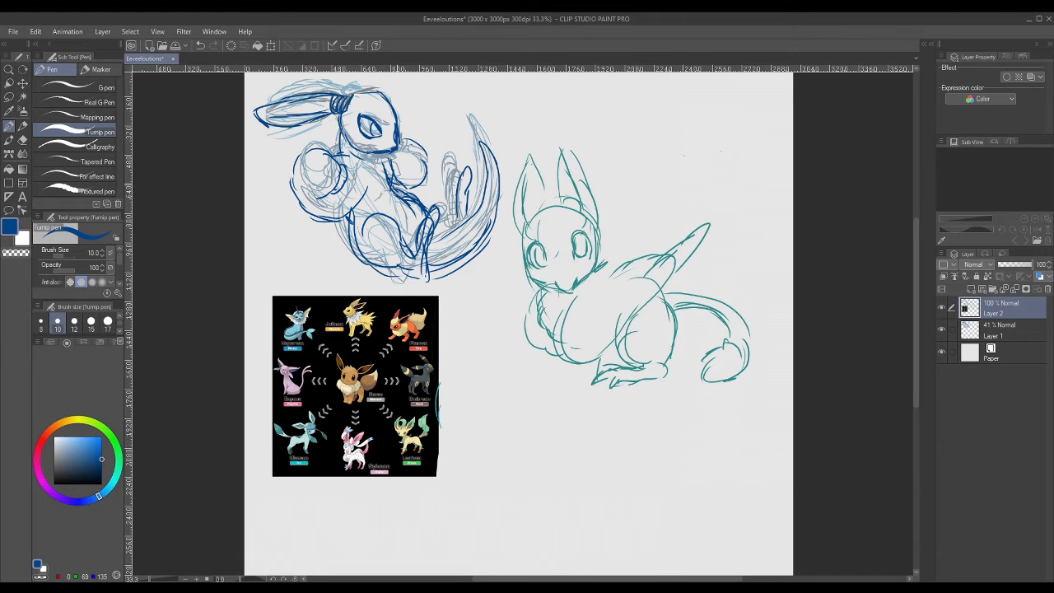
# - Add jagged, fluffy edges around the curled creature's two round paws in dark blue
pyautogui.moveTo(307, 144); pyautogui.dragTo(287, 175)
pyautogui.moveTo(290, 186); pyautogui.dragTo(321, 212)
pyautogui.moveTo(402, 143); pyautogui.dragTo(429, 147)
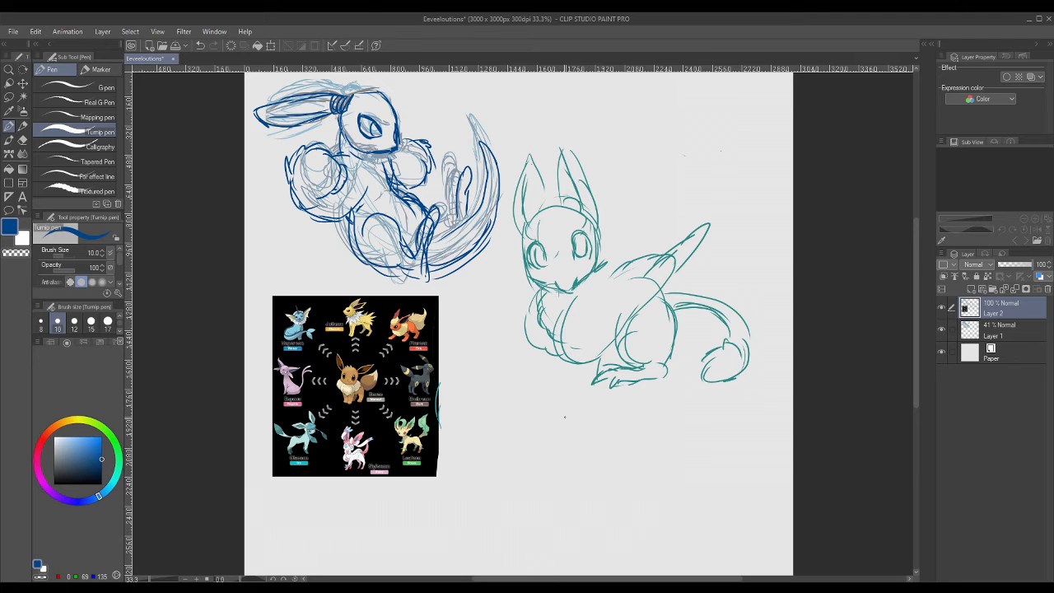
pyautogui.moveTo(916, 365); pyautogui.dragTo(917, 346)
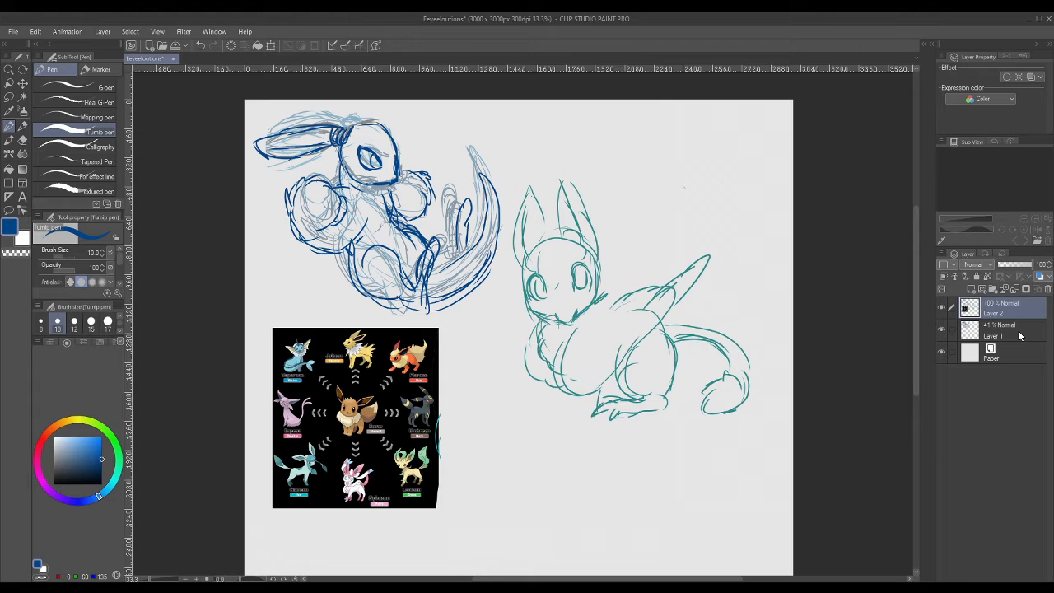
pyautogui.moveTo(914, 362); pyautogui.dragTo(911, 384)
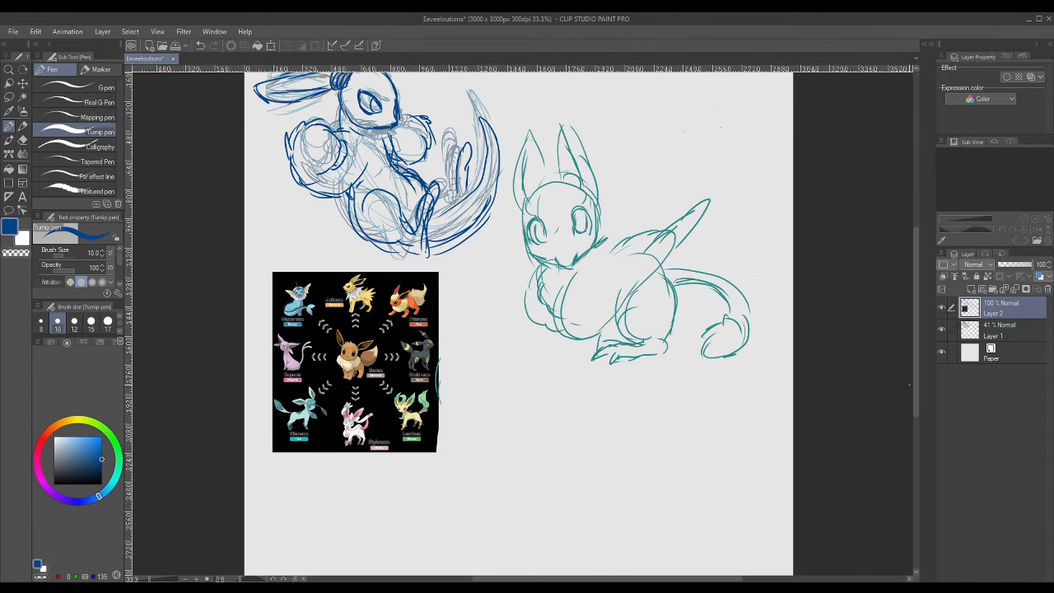
# - Select the reference chart with a rectangular selection, delete it and clear the selection
pyautogui.click(8, 97)
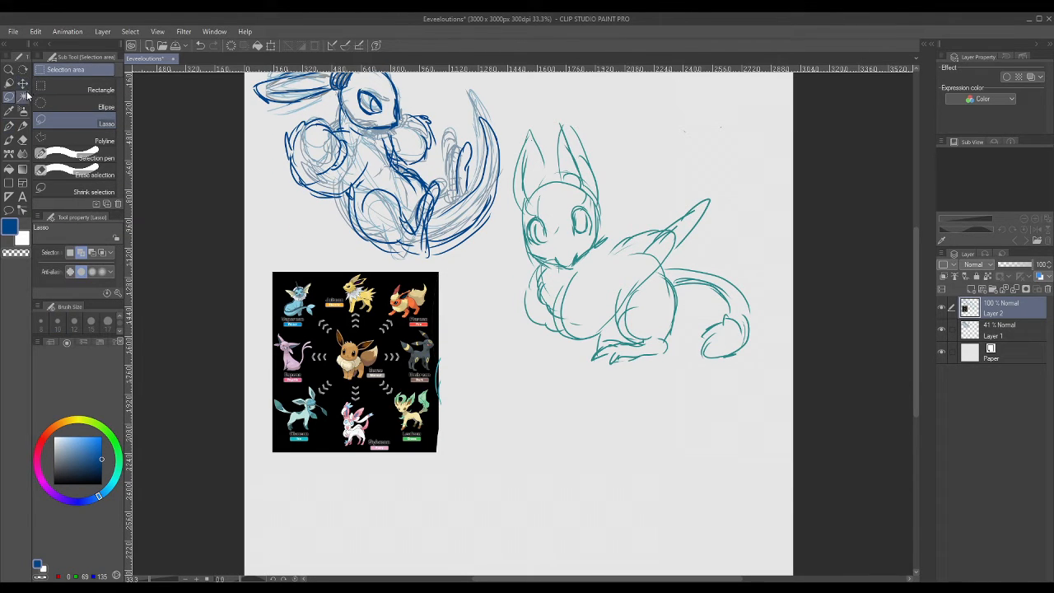
pyautogui.click(100, 90)
pyautogui.moveTo(258, 255); pyautogui.dragTo(461, 513)
pyautogui.press('Delete')
pyautogui.hotkey('ctrl', 'd')
# - Lasso the curled creature, move it down with Transform, and hide the older rough on Layer 1
pyautogui.click(101, 123)
pyautogui.moveTo(247, 136); pyautogui.dragTo(239, 144)
pyautogui.hotkey('ctrl', 't')
pyautogui.moveTo(343, 247); pyautogui.dragTo(338, 350)
pyautogui.click(941, 331)
pyautogui.moveTo(490, 210); pyautogui.dragTo(486, 216)
pyautogui.hotkey('ctrl', 't')
pyautogui.press('Return')
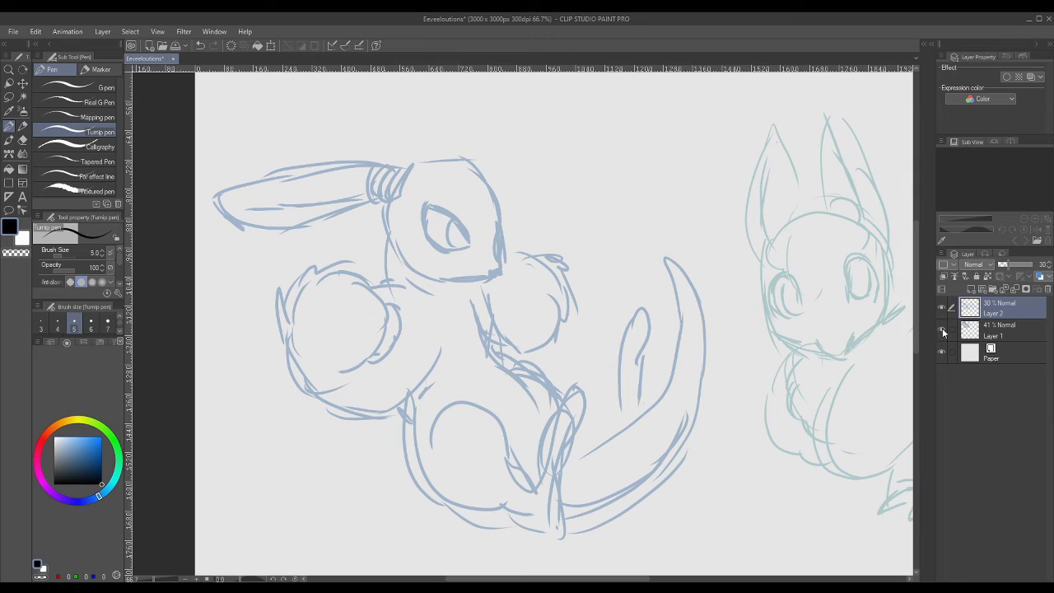
# - Ink the curled creature's head, eye, nose and banded long ear in black at size 5
pyautogui.moveTo(427, 215)
pyautogui.mouseDown()
pyautogui.moveTo(465, 232)
pyautogui.moveTo(468, 247)
pyautogui.mouseUp()
pyautogui.moveTo(419, 166)
pyautogui.mouseDown()
pyautogui.moveTo(484, 277)
pyautogui.moveTo(395, 253)
pyautogui.mouseUp()
pyautogui.moveTo(426, 227); pyautogui.dragTo(439, 246)
pyautogui.moveTo(486, 264); pyautogui.dragTo(496, 261)
pyautogui.moveTo(418, 165); pyautogui.dragTo(371, 174)
pyautogui.moveTo(409, 169); pyautogui.dragTo(384, 205)
pyautogui.moveTo(370, 174)
pyautogui.mouseDown()
pyautogui.moveTo(305, 231)
pyautogui.moveTo(369, 205)
pyautogui.moveTo(411, 163)
pyautogui.mouseUp()
pyautogui.hotkey('ctrl', 'z')
pyautogui.hotkey('ctrl', 'z')
# - Ink the curled creature's neck, chest fluff, rounded haunch and near hind foot in black
pyautogui.moveTo(367, 204)
pyautogui.mouseDown()
pyautogui.moveTo(236, 208)
pyautogui.moveTo(383, 277)
pyautogui.mouseUp()
pyautogui.moveTo(481, 295)
pyautogui.mouseDown()
pyautogui.moveTo(490, 356)
pyautogui.moveTo(545, 389)
pyautogui.mouseUp()
pyautogui.moveTo(409, 395)
pyautogui.mouseDown()
pyautogui.moveTo(511, 466)
pyautogui.moveTo(586, 397)
pyautogui.mouseUp()
pyautogui.moveTo(494, 517); pyautogui.dragTo(556, 531)
# - Ink the curled creature's long, sweeping tail and its far hind leg in black
pyautogui.moveTo(604, 436)
pyautogui.mouseDown()
pyautogui.moveTo(600, 352)
pyautogui.moveTo(628, 430)
pyautogui.mouseUp()
pyautogui.hotkey('ctrl', 'z')
pyautogui.moveTo(449, 505)
pyautogui.mouseDown()
pyautogui.moveTo(606, 517)
pyautogui.moveTo(726, 386)
pyautogui.mouseUp()
pyautogui.hotkey('ctrl', 'z')
pyautogui.moveTo(713, 333)
pyautogui.mouseDown()
pyautogui.moveTo(621, 501)
pyautogui.moveTo(557, 506)
pyautogui.mouseUp()
pyautogui.moveTo(629, 431)
pyautogui.mouseDown()
pyautogui.moveTo(623, 499)
pyautogui.moveTo(565, 500)
pyautogui.mouseUp()
pyautogui.hotkey('ctrl', 'z')
pyautogui.hotkey('ctrl', 'z')
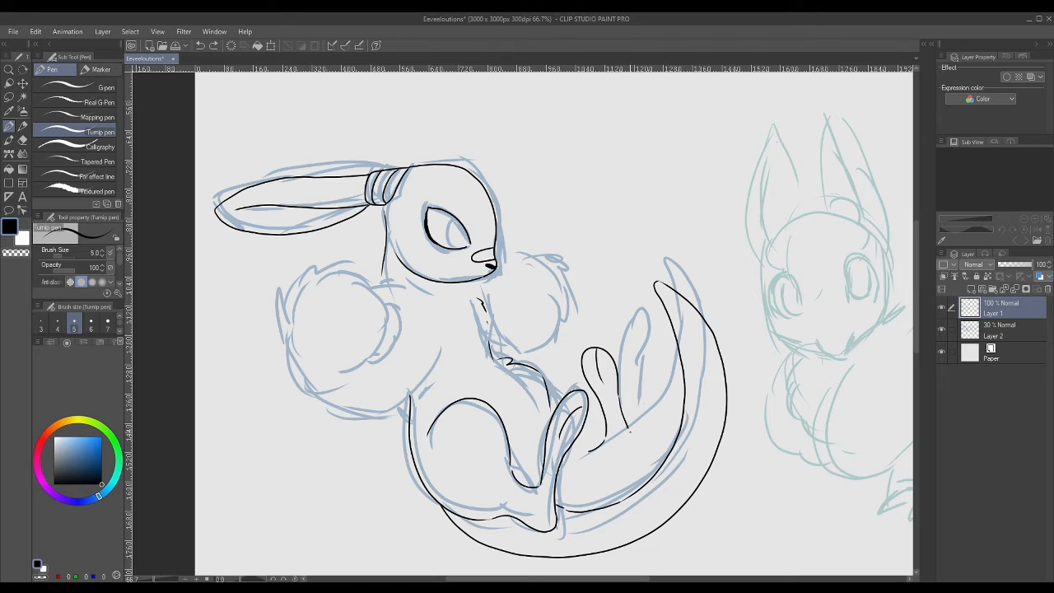
pyautogui.moveTo(581, 451); pyautogui.dragTo(631, 422)
pyautogui.moveTo(633, 432); pyautogui.dragTo(561, 504)
# - Ink the curled creature's outstretched far arm and its round, raised paw
pyautogui.moveTo(372, 281); pyautogui.dragTo(392, 276)
pyautogui.moveTo(499, 261); pyautogui.dragTo(557, 239)
pyautogui.moveTo(524, 279); pyautogui.dragTo(491, 289)
pyautogui.moveTo(568, 264); pyautogui.dragTo(501, 354)
pyautogui.hotkey('ctrl', 'z')
pyautogui.hotkey('ctrl', 'z')
pyautogui.hotkey('ctrl', 'z')
pyautogui.hotkey('ctrl', 'z')
pyautogui.moveTo(571, 232)
pyautogui.mouseDown()
pyautogui.moveTo(589, 301)
pyautogui.moveTo(551, 274)
pyautogui.mouseUp()
pyautogui.moveTo(600, 257); pyautogui.dragTo(536, 330)
pyautogui.moveTo(571, 231)
pyautogui.mouseDown()
pyautogui.moveTo(542, 234)
pyautogui.moveTo(501, 264)
pyautogui.mouseUp()
# - Outline the curled creature's large near paw with a round inner curve and a tufted edge
pyautogui.press('c')
pyautogui.press('c')
pyautogui.moveTo(308, 278); pyautogui.dragTo(379, 331)
pyautogui.moveTo(287, 306); pyautogui.dragTo(398, 410)
pyautogui.moveTo(374, 290); pyautogui.dragTo(402, 407)
pyautogui.press('c')
# - Select the raised far paw, shift it outward with Transform and draw arm lines joining it to the body
pyautogui.press('m')
pyautogui.moveTo(522, 255); pyautogui.dragTo(527, 338)
pyautogui.hotkey('ctrl', 't')
pyautogui.moveTo(568, 284); pyautogui.dragTo(595, 280)
pyautogui.press('Return')
pyautogui.moveTo(500, 252); pyautogui.dragTo(554, 246)
pyautogui.moveTo(547, 314); pyautogui.dragTo(490, 333)
# - Add bands around both hind ankles and clean up the near paw's inner edge with transparent colour
pyautogui.moveTo(524, 480); pyautogui.dragTo(543, 470)
pyautogui.moveTo(529, 456); pyautogui.dragTo(547, 458)
pyautogui.moveTo(585, 403); pyautogui.dragTo(602, 396)
pyautogui.moveTo(590, 412); pyautogui.dragTo(604, 407)
pyautogui.moveTo(593, 430); pyautogui.dragTo(611, 429)
pyautogui.press('c')
pyautogui.moveTo(369, 291); pyautogui.dragTo(375, 346)
pyautogui.press('c')
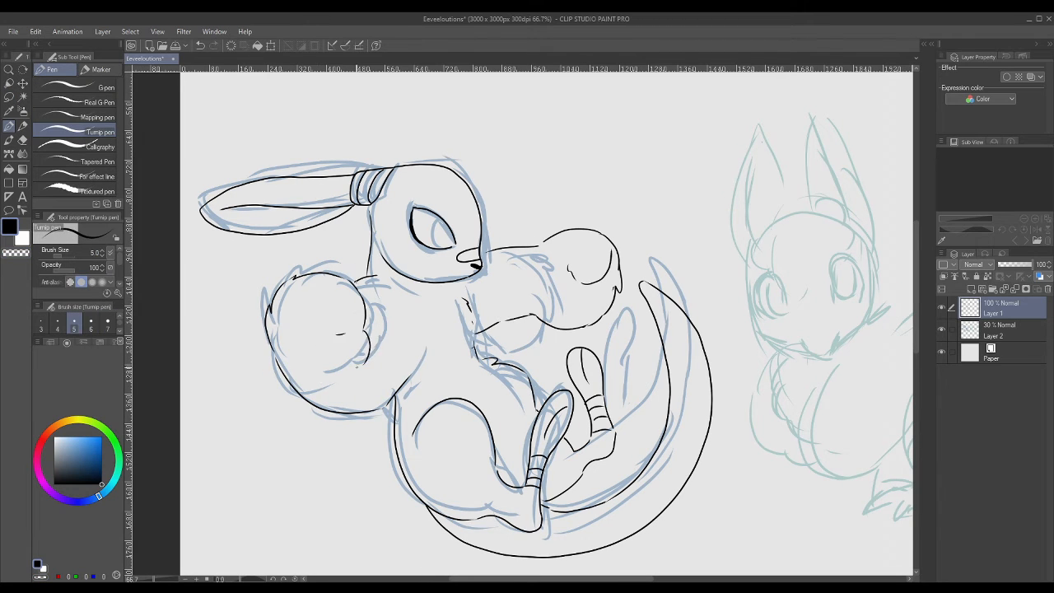
# - Draw small curled fingers and an oval pad on the curled creature's raised far paw
pyautogui.moveTo(540, 306); pyautogui.dragTo(565, 313)
pyautogui.moveTo(572, 293); pyautogui.dragTo(572, 311)
pyautogui.moveTo(540, 262); pyautogui.dragTo(564, 263)
pyautogui.moveTo(553, 268); pyautogui.dragTo(567, 278)
pyautogui.moveTo(558, 288); pyautogui.dragTo(574, 295)
pyautogui.moveTo(563, 300); pyautogui.dragTo(568, 306)
pyautogui.moveTo(303, 376); pyautogui.dragTo(316, 377)
# - Complete the curled creature's arm lines and shoulder, and add the short curve above the hip
pyautogui.moveTo(538, 282)
pyautogui.mouseDown()
pyautogui.moveTo(552, 302)
pyautogui.moveTo(499, 269)
pyautogui.mouseUp()
pyautogui.moveTo(375, 236); pyautogui.dragTo(399, 309)
pyautogui.hotkey('ctrl', 'z')
pyautogui.moveTo(440, 237); pyautogui.dragTo(481, 215)
pyautogui.moveTo(340, 271); pyautogui.dragTo(376, 250)
pyautogui.moveTo(371, 222); pyautogui.dragTo(378, 250)
pyautogui.moveTo(385, 320); pyautogui.dragTo(393, 349)
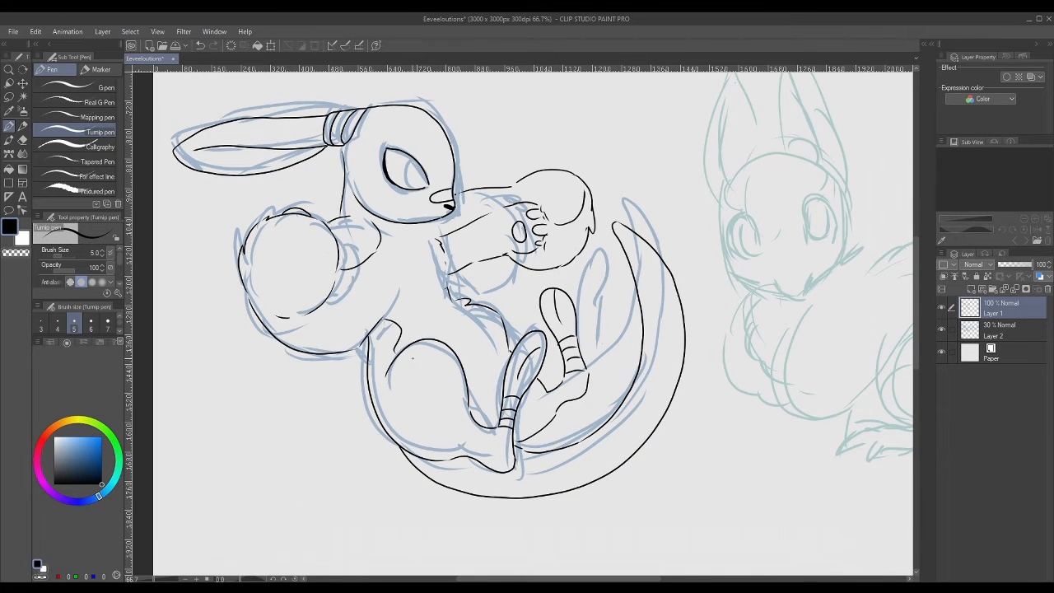
# - Ink the winged creature's face outline, chest fluff and large raised wing in black
pyautogui.moveTo(410, 389); pyautogui.dragTo(270, 389)
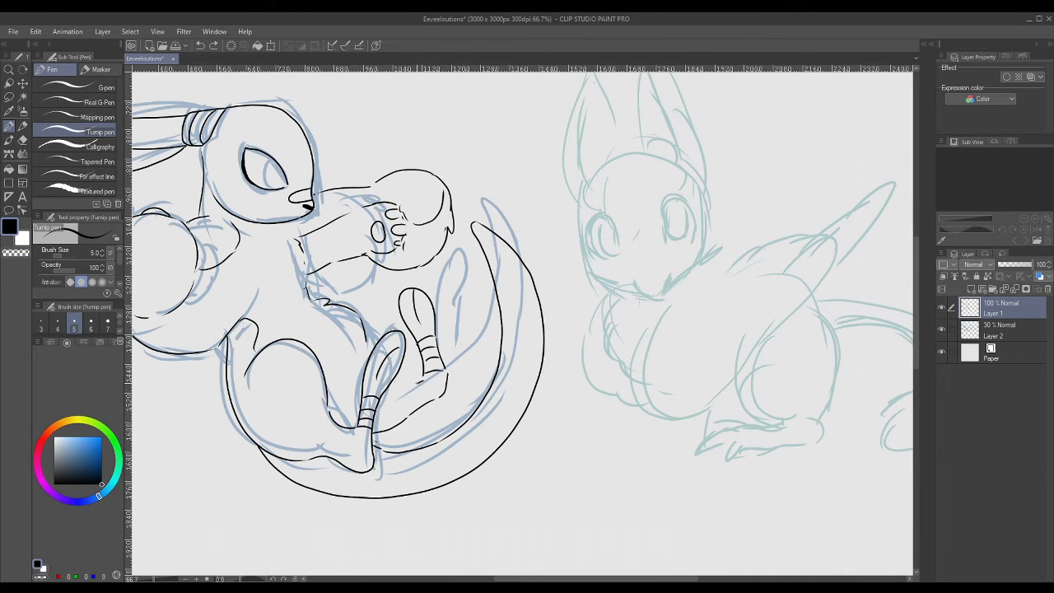
pyautogui.moveTo(403, 384); pyautogui.dragTo(519, 384)
pyautogui.moveTo(582, 579); pyautogui.dragTo(642, 579)
pyautogui.moveTo(478, 254); pyautogui.dragTo(563, 280)
pyautogui.moveTo(587, 219); pyautogui.dragTo(574, 277)
pyautogui.moveTo(503, 294); pyautogui.dragTo(529, 376)
pyautogui.moveTo(554, 311); pyautogui.dragTo(758, 191)
pyautogui.moveTo(596, 275); pyautogui.dragTo(758, 189)
pyautogui.moveTo(501, 291); pyautogui.dragTo(527, 381)
# - Ink the winged creature's haunch, hind leg and clawed feet
pyautogui.moveTo(624, 387)
pyautogui.mouseDown()
pyautogui.moveTo(669, 427)
pyautogui.moveTo(591, 448)
pyautogui.moveTo(633, 445)
pyautogui.mouseUp()
pyautogui.hotkey('ctrl', 'z')
pyautogui.moveTo(626, 579); pyautogui.dragTo(643, 579)
pyautogui.moveTo(565, 451); pyautogui.dragTo(639, 420)
pyautogui.moveTo(629, 307); pyautogui.dragTo(639, 419)
pyautogui.moveTo(537, 401); pyautogui.dragTo(558, 403)
pyautogui.moveTo(522, 421); pyautogui.dragTo(545, 411)
pyautogui.moveTo(643, 579); pyautogui.dragTo(654, 579)
# - Ink the winged creature's curved tail and its fluffy end tuft
pyautogui.moveTo(587, 296); pyautogui.dragTo(723, 420)
pyautogui.moveTo(595, 326)
pyautogui.mouseDown()
pyautogui.moveTo(705, 368)
pyautogui.moveTo(651, 450)
pyautogui.mouseUp()
pyautogui.moveTo(652, 450)
pyautogui.mouseDown()
pyautogui.moveTo(724, 417)
pyautogui.moveTo(678, 430)
pyautogui.mouseUp()
pyautogui.hotkey('ctrl', 'z')
pyautogui.moveTo(705, 377)
pyautogui.mouseDown()
pyautogui.moveTo(680, 425)
pyautogui.moveTo(713, 419)
pyautogui.mouseUp()
pyautogui.hotkey('ctrl', 'z')
pyautogui.moveTo(717, 403)
pyautogui.mouseDown()
pyautogui.moveTo(675, 439)
pyautogui.moveTo(668, 428)
pyautogui.moveTo(677, 453)
pyautogui.mouseUp()
pyautogui.press('e')
pyautogui.press('p')
pyautogui.moveTo(704, 355)
pyautogui.mouseDown()
pyautogui.moveTo(686, 422)
pyautogui.moveTo(709, 388)
pyautogui.mouseUp()
pyautogui.moveTo(656, 579); pyautogui.dragTo(632, 579)
# - Erase stray tail-tuft lines with transparent colour at size 7, and refine the tuft with the pen at size 5
pyautogui.click(108, 322)
pyautogui.press('c')
pyautogui.moveTo(800, 416); pyautogui.dragTo(770, 449)
pyautogui.click(74, 322)
pyautogui.moveTo(793, 386); pyautogui.dragTo(818, 409)
pyautogui.press('c')
pyautogui.press('c')
# - Ink the winged creature's round muzzle and large eye
pyautogui.moveTo(916, 302); pyautogui.dragTo(916, 284)
pyautogui.moveTo(631, 578); pyautogui.dragTo(615, 579)
pyautogui.moveTo(562, 354); pyautogui.dragTo(600, 354)
pyautogui.moveTo(525, 328); pyautogui.dragTo(549, 317)
pyautogui.moveTo(592, 306); pyautogui.dragTo(620, 290)
pyautogui.hotkey('ctrl', 'z')
# - Ink the pointed head spikes and small forehead curl on the winged creature
pyautogui.moveTo(618, 245); pyautogui.dragTo(622, 280)
pyautogui.moveTo(593, 222); pyautogui.dragTo(591, 278)
pyautogui.moveTo(575, 275); pyautogui.dragTo(566, 303)
pyautogui.moveTo(581, 211); pyautogui.dragTo(583, 183)
pyautogui.moveTo(585, 181); pyautogui.dragTo(617, 240)
pyautogui.moveTo(550, 169)
pyautogui.mouseDown()
pyautogui.moveTo(551, 216)
pyautogui.moveTo(511, 279)
pyautogui.mouseUp()
pyautogui.moveTo(586, 198); pyautogui.dragTo(604, 228)
pyautogui.moveTo(917, 327)
pyautogui.mouseDown()
pyautogui.moveTo(918, 348)
pyautogui.moveTo(918, 337)
pyautogui.mouseUp()
pyautogui.hotkey('ctrl', '-')
pyautogui.hotkey('ctrl', '-')
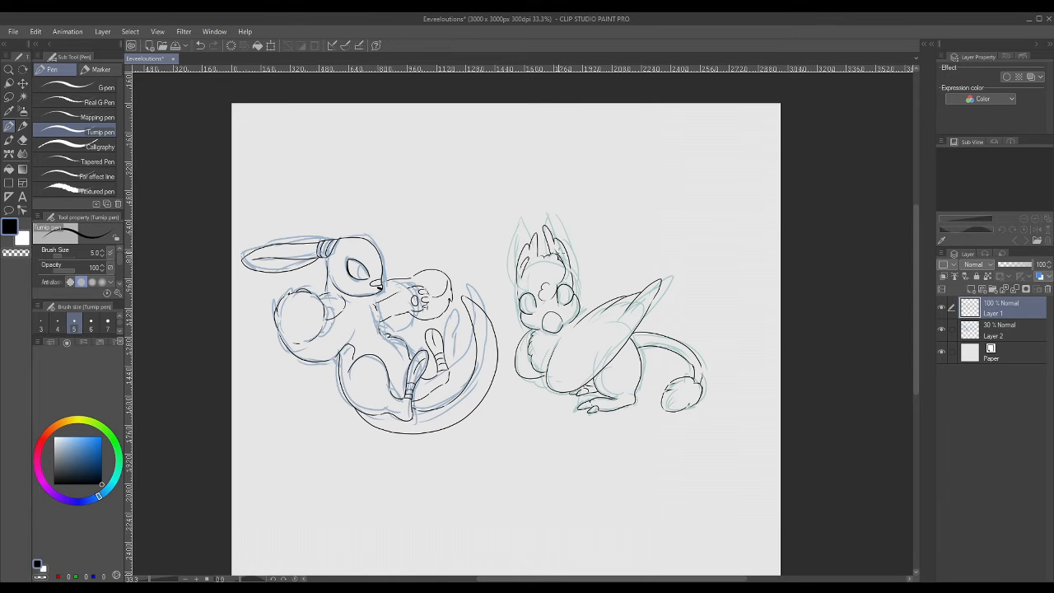
# - Touch up the winged creature's head spikes and close the line gap where the curled creature's arm meets its raised paw
pyautogui.moveTo(559, 255); pyautogui.dragTo(553, 245)
pyautogui.click(196, 579)
pyautogui.moveTo(623, 579); pyautogui.dragTo(603, 579)
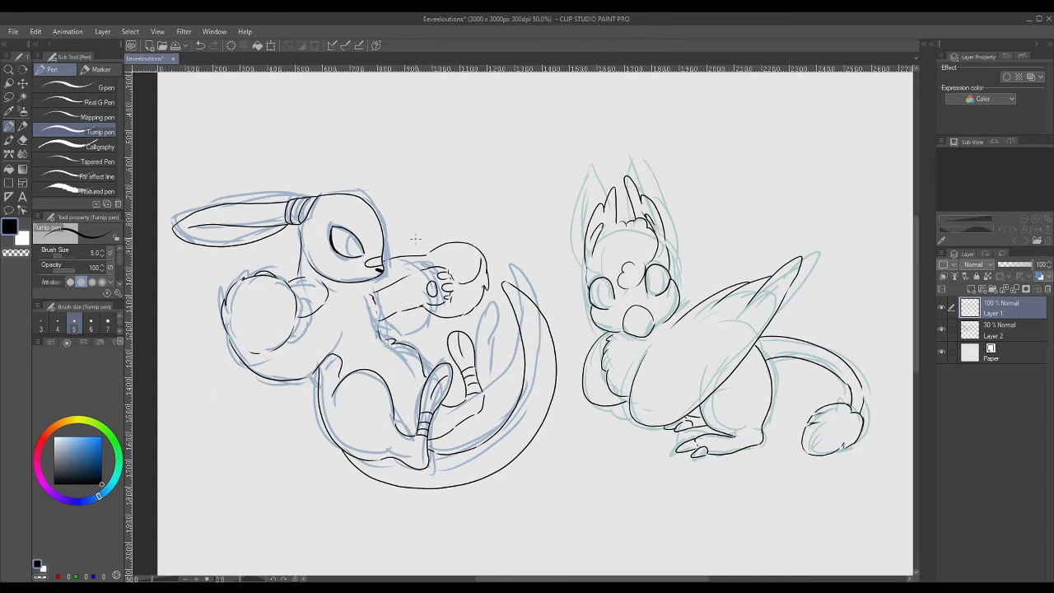
pyautogui.moveTo(429, 250); pyautogui.dragTo(432, 246)
# - Set the drawing colour to a reddish brown, RGB 167, 95, 54
pyautogui.click(44, 435)
pyautogui.moveTo(91, 449); pyautogui.dragTo(81, 445)
pyautogui.click(57, 423)
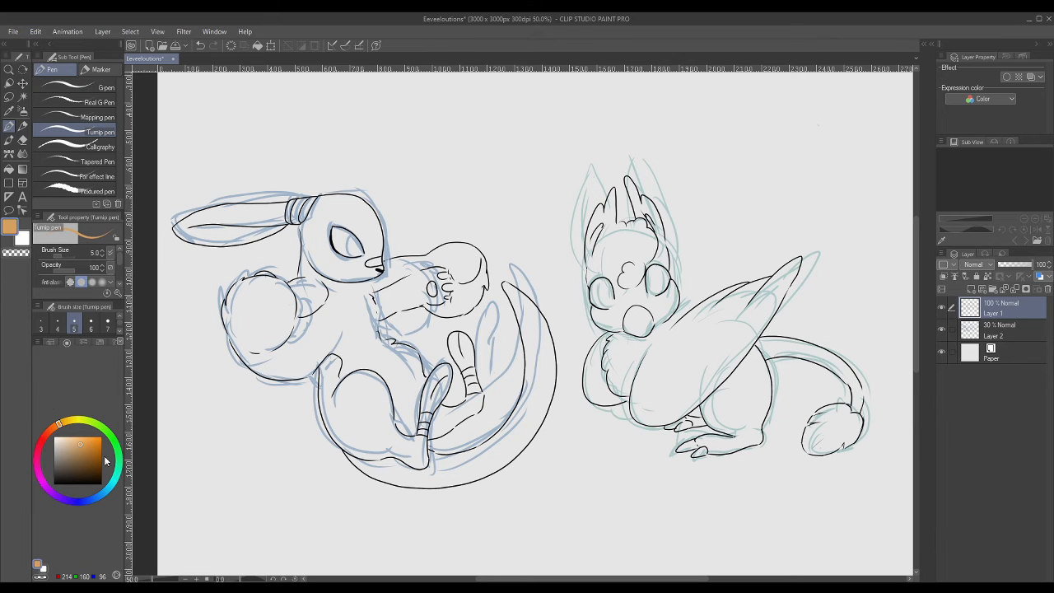
pyautogui.click(51, 429)
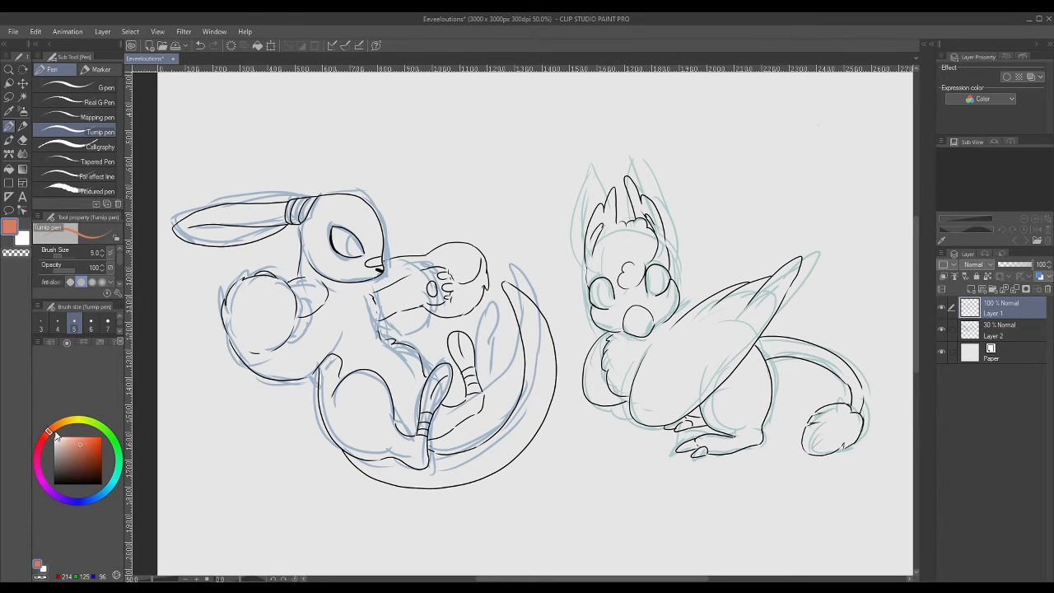
pyautogui.click(89, 449)
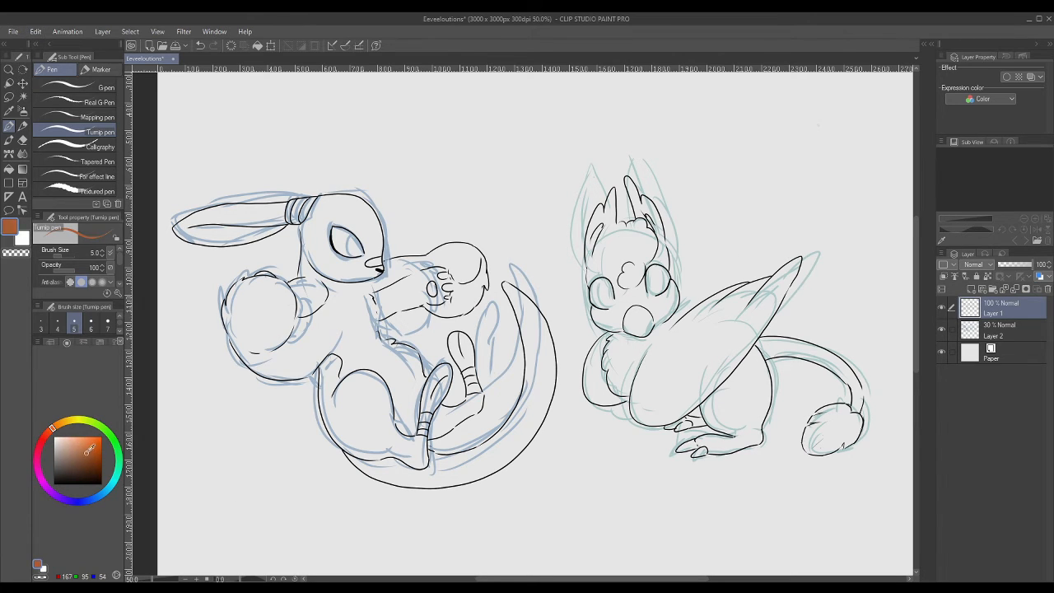
# - Shift the colour to a redder brown, RGB 167, 86, 54, and try a fill on the curled creature's tail, undoing it
pyautogui.click(8, 169)
pyautogui.click(49, 430)
pyautogui.click(434, 486)
pyautogui.hotkey('ctrl', 'z')
# - Make the line art on Layer 1 the reference layer and add a new colour layer beneath it, above the rough sketch
pyautogui.click(1017, 330)
pyautogui.click(1013, 312)
pyautogui.click(956, 276)
pyautogui.click(1013, 330)
pyautogui.click(971, 289)
# - Close the curled creature's chest line gap with a brown pen stroke and fill its body, head and raised fist brown
pyautogui.moveTo(119, 257); pyautogui.dragTo(120, 273)
pyautogui.click(9, 126)
pyautogui.moveTo(378, 315); pyautogui.dragTo(379, 333)
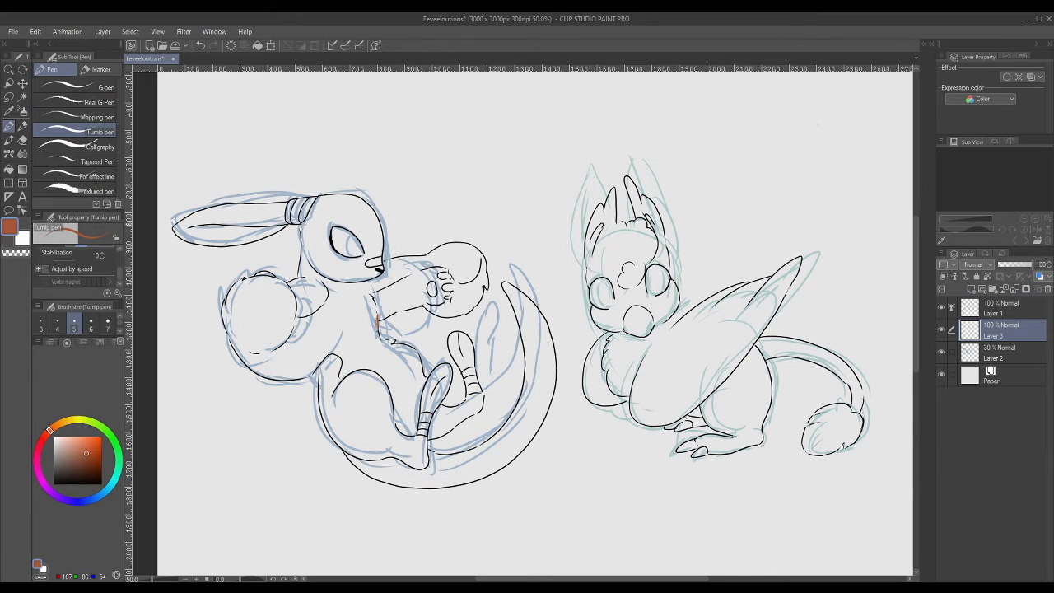
pyautogui.click(10, 169)
pyautogui.click(372, 421)
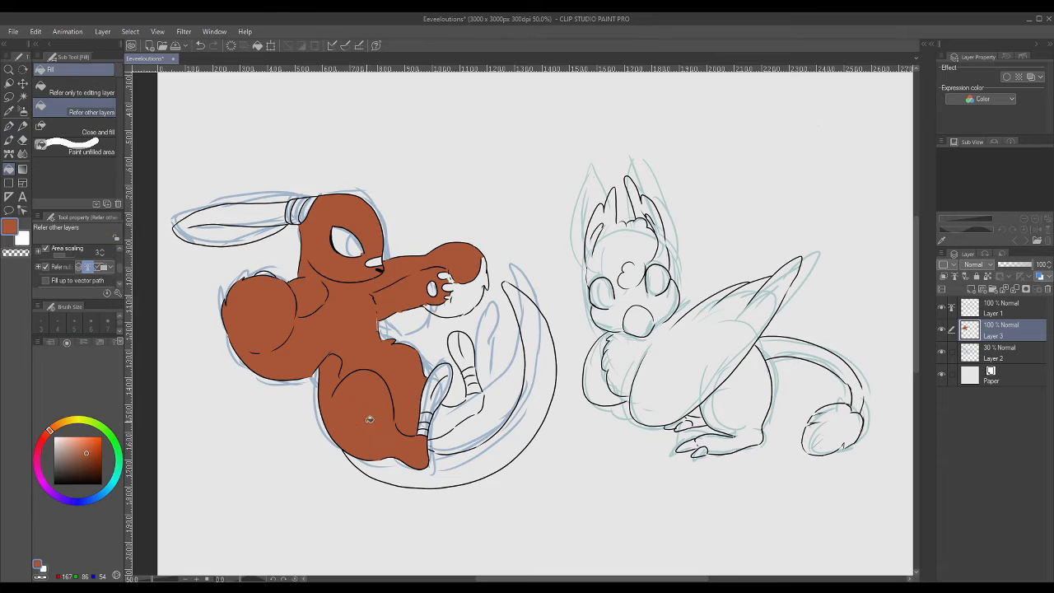
pyautogui.click(463, 298)
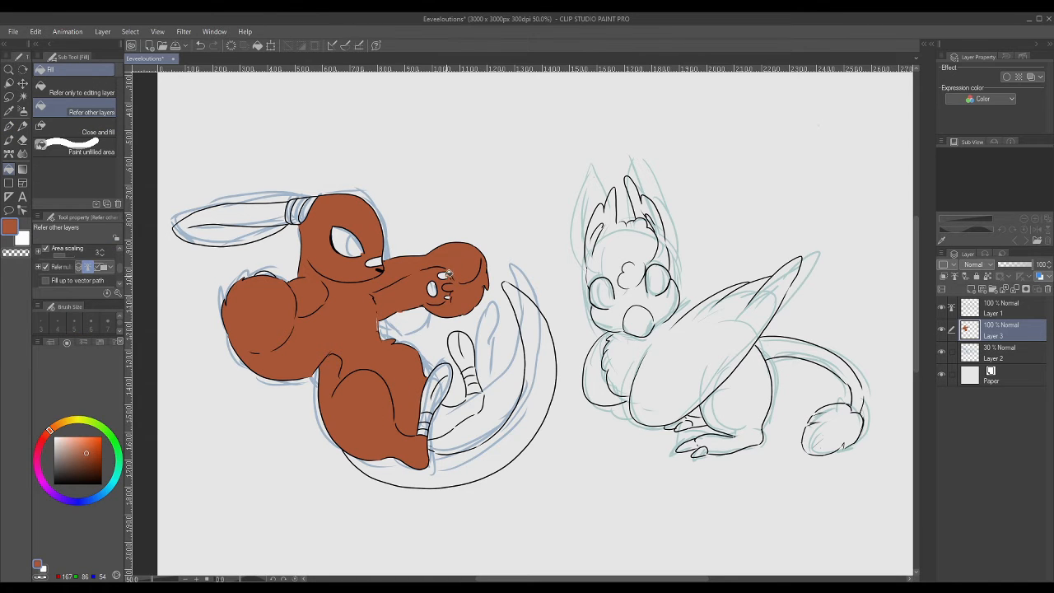
# - Fill the curled creature's palm pad, ear, feet, far leg and tail with the same brown
pyautogui.click(432, 289)
pyautogui.click(239, 214)
pyautogui.click(226, 235)
pyautogui.click(460, 346)
pyautogui.click(436, 391)
pyautogui.click(463, 411)
pyautogui.click(537, 387)
# - Switch to the Turnip pen with a brush size of 17
pyautogui.moveTo(591, 579); pyautogui.dragTo(577, 582)
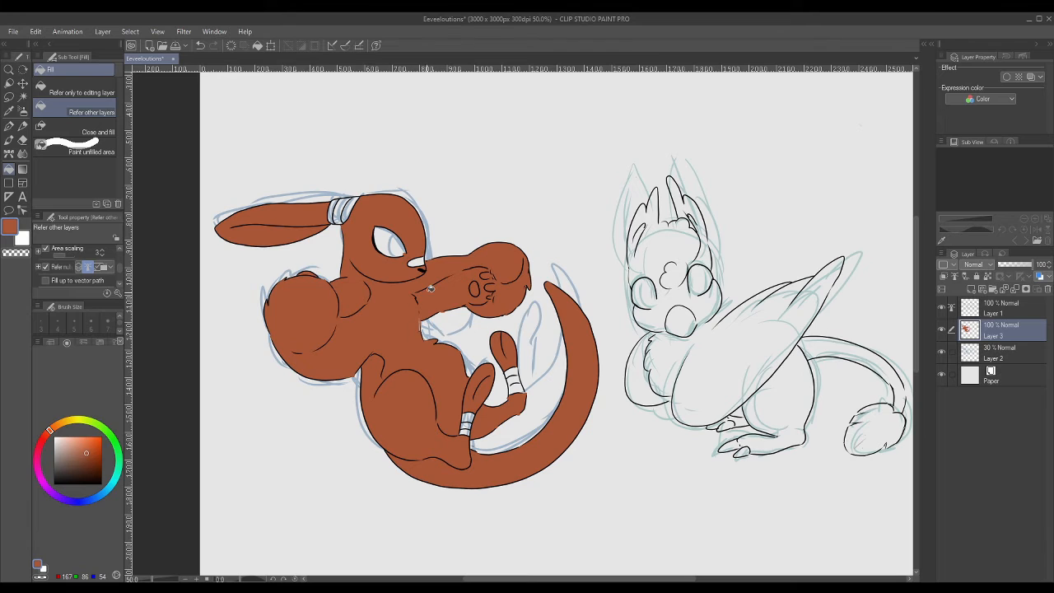
pyautogui.press('p')
pyautogui.click(120, 331)
pyautogui.click(107, 324)
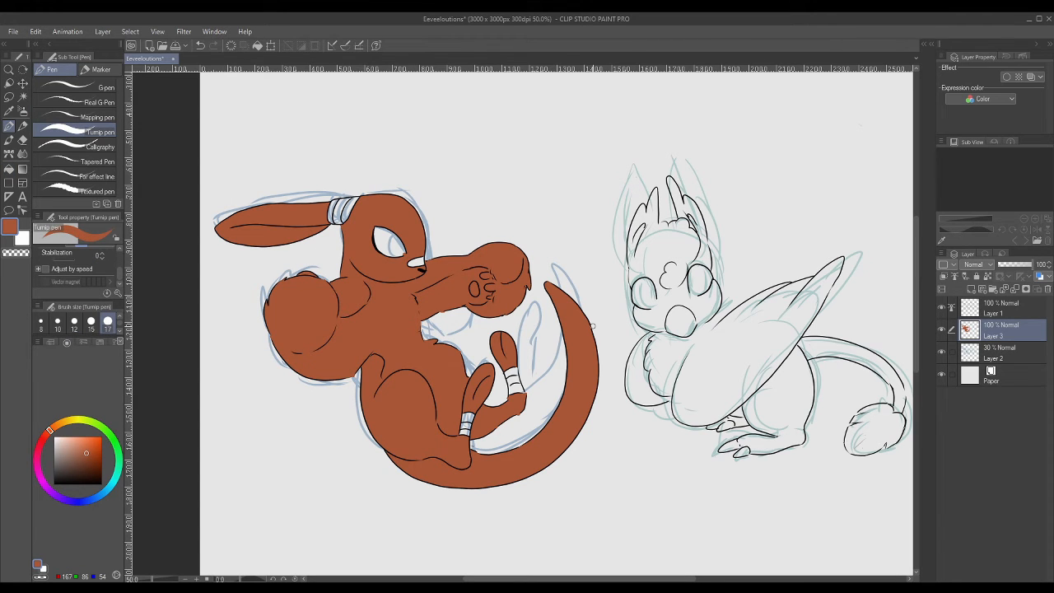
# - Fill the curled creature's ankle bands, ear bands and snout patch with cream, RGB 255, 232, 185
pyautogui.click(64, 422)
pyautogui.moveTo(73, 443); pyautogui.dragTo(67, 438)
pyautogui.press('g')
pyautogui.moveTo(512, 374); pyautogui.dragTo(514, 391)
pyautogui.moveTo(471, 418); pyautogui.dragTo(467, 431)
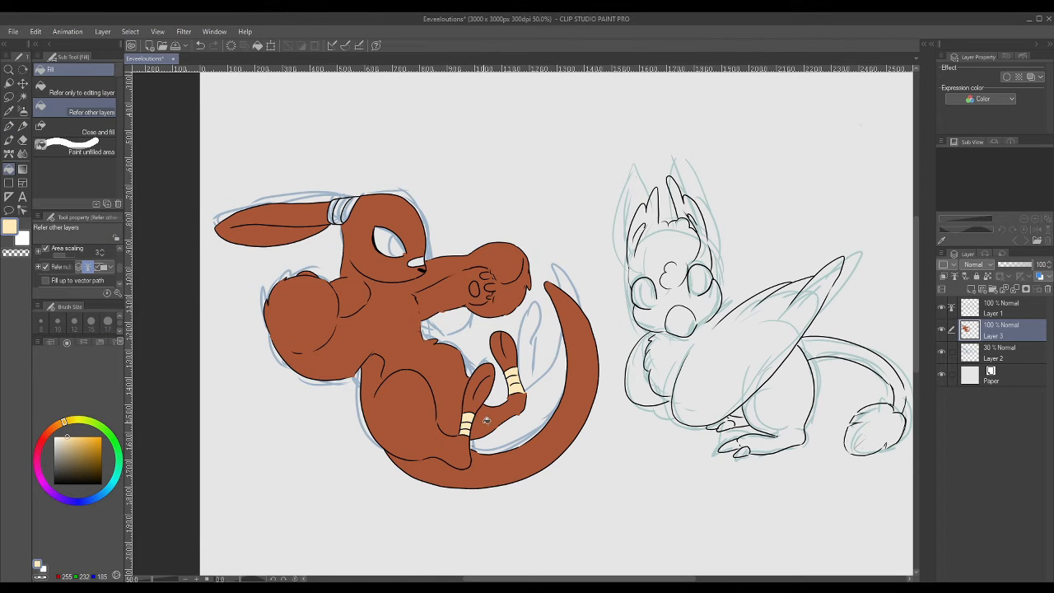
pyautogui.moveTo(352, 204); pyautogui.dragTo(341, 205)
pyautogui.click(334, 206)
pyautogui.click(419, 262)
# - Mute the sampled body brown to RGB 161, 100, 76 and refill all brown areas of the curled creature with it
pyautogui.keyDown('alt'); pyautogui.click(477, 384); pyautogui.keyUp('alt')
pyautogui.click(85, 457)
pyautogui.moveTo(85, 457); pyautogui.dragTo(79, 455)
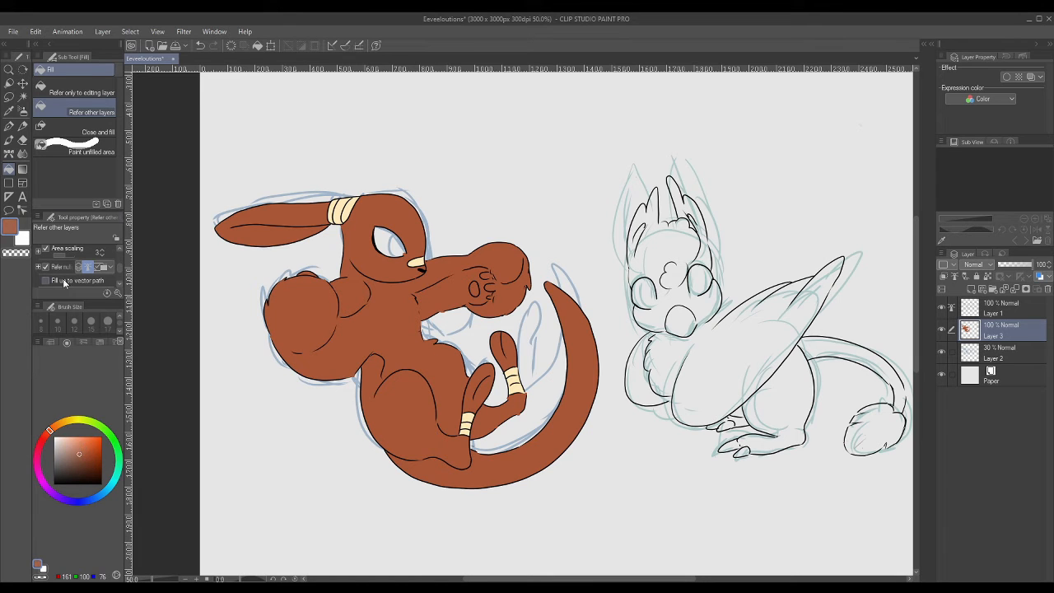
pyautogui.moveTo(404, 373); pyautogui.dragTo(384, 257)
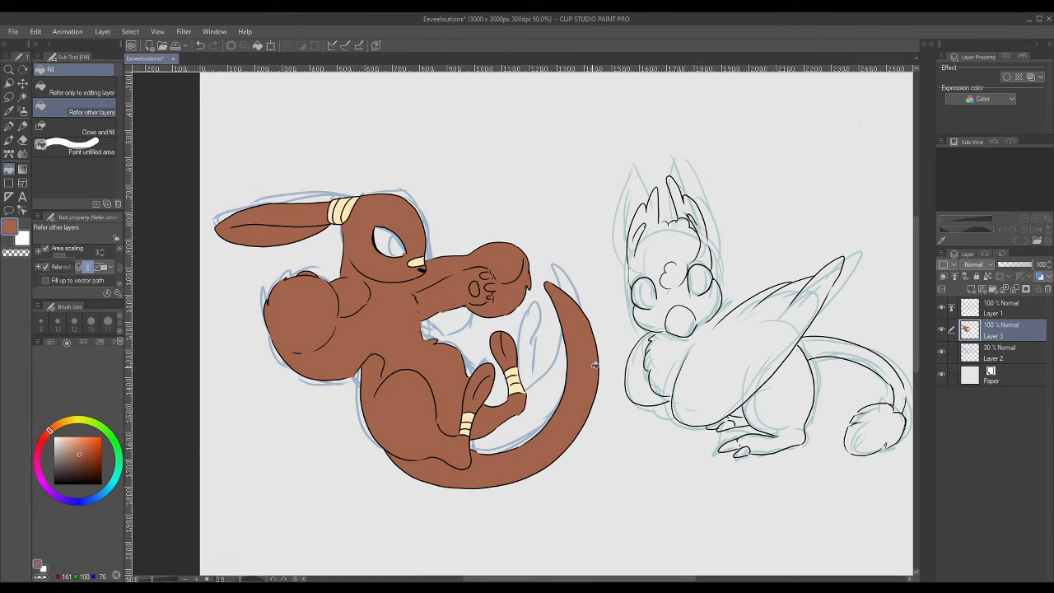
# - Set the drawing colour to tan, RGB 211, 151, 97, and undo the trial pen strokes at the curled creature's neck
pyautogui.click(54, 427)
pyautogui.click(83, 443)
pyautogui.click(59, 423)
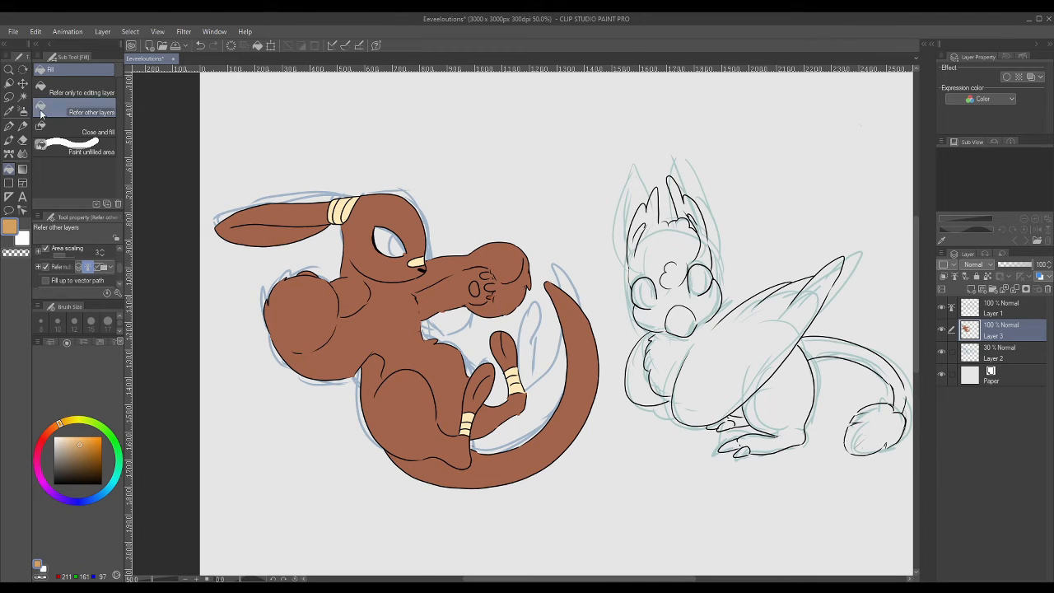
pyautogui.click(8, 126)
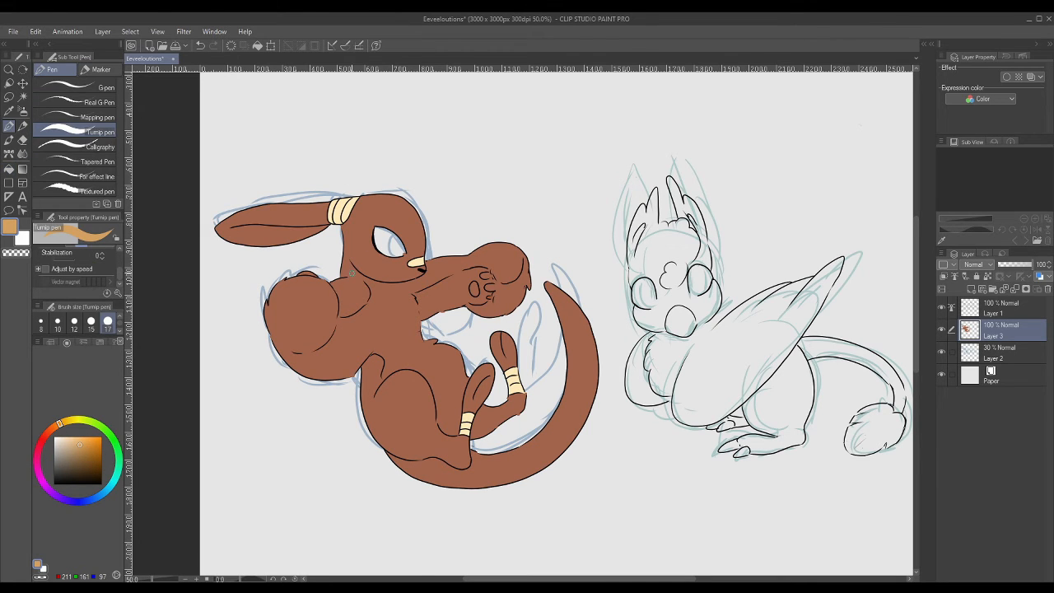
pyautogui.moveTo(365, 277); pyautogui.dragTo(368, 282)
pyautogui.click(56, 425)
pyautogui.moveTo(362, 277); pyautogui.dragTo(369, 286)
pyautogui.hotkey('ctrl', 'z')
pyautogui.hotkey('ctrl', 'z')
# - Fill the curled creature's chest, belly and inner arms with tan, and undo the palm pad's tan fill
pyautogui.press('g')
pyautogui.click(370, 288)
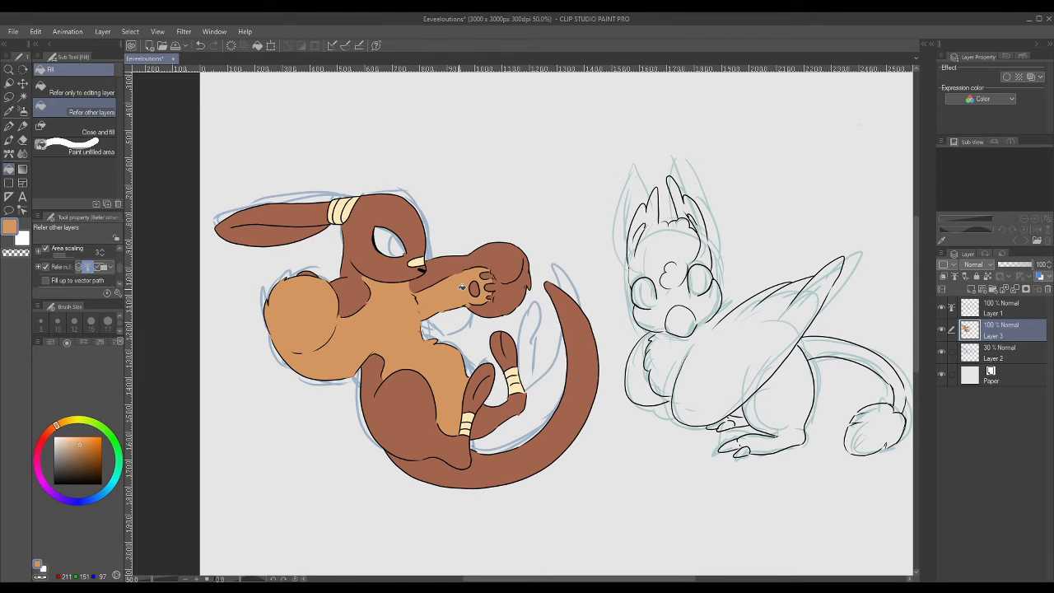
pyautogui.press('p')
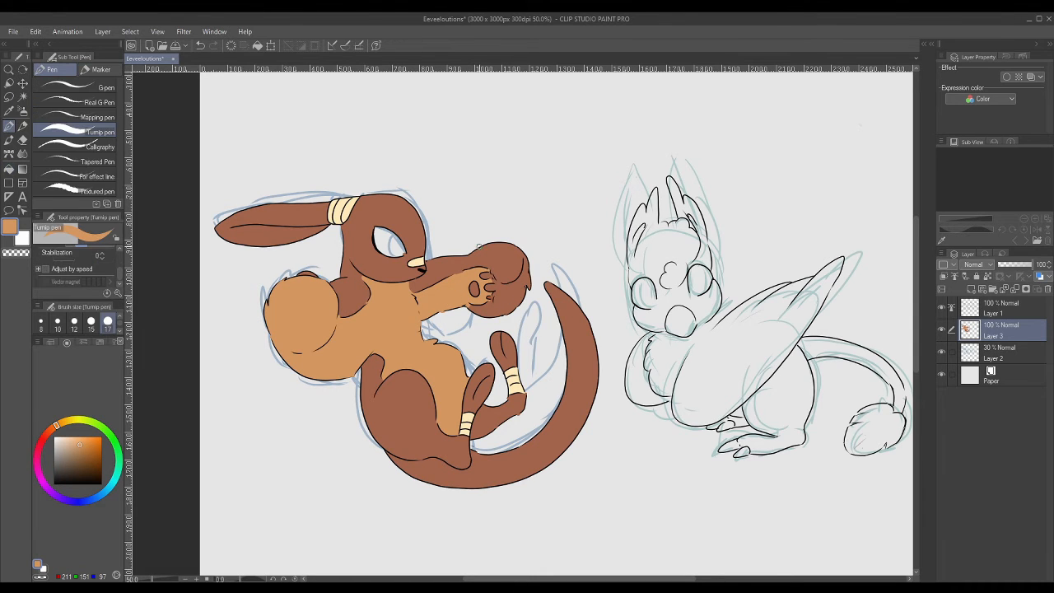
pyautogui.hotkey('ctrl', 'z')
# - Fill both of the curled creature's round fists with red, RGB 185, 77, 53
pyautogui.keyDown('alt'); pyautogui.click(523, 383); pyautogui.keyUp('alt')
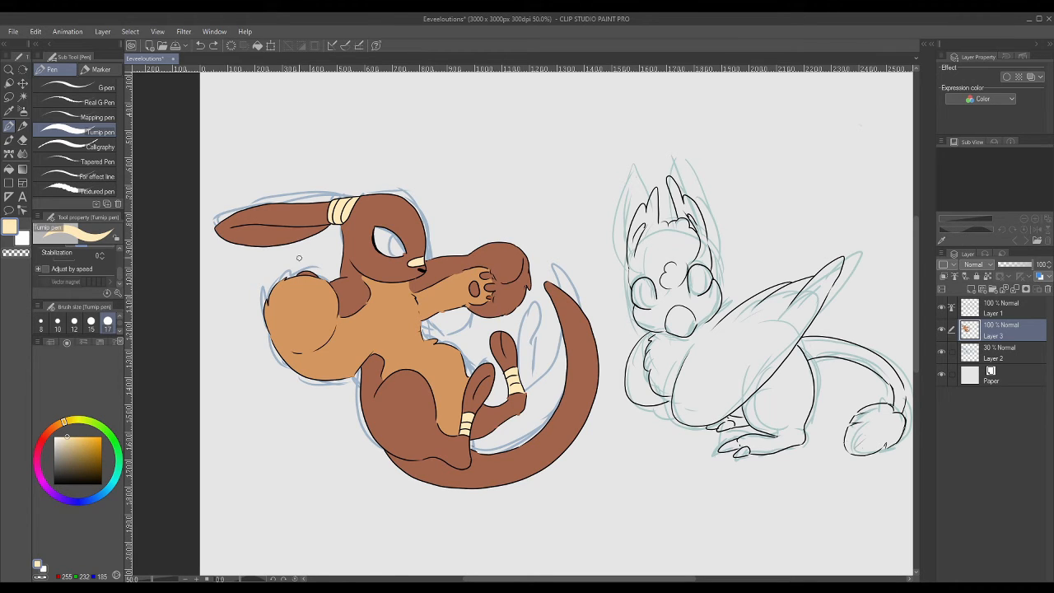
pyautogui.keyDown('alt'); pyautogui.click(389, 316); pyautogui.keyUp('alt')
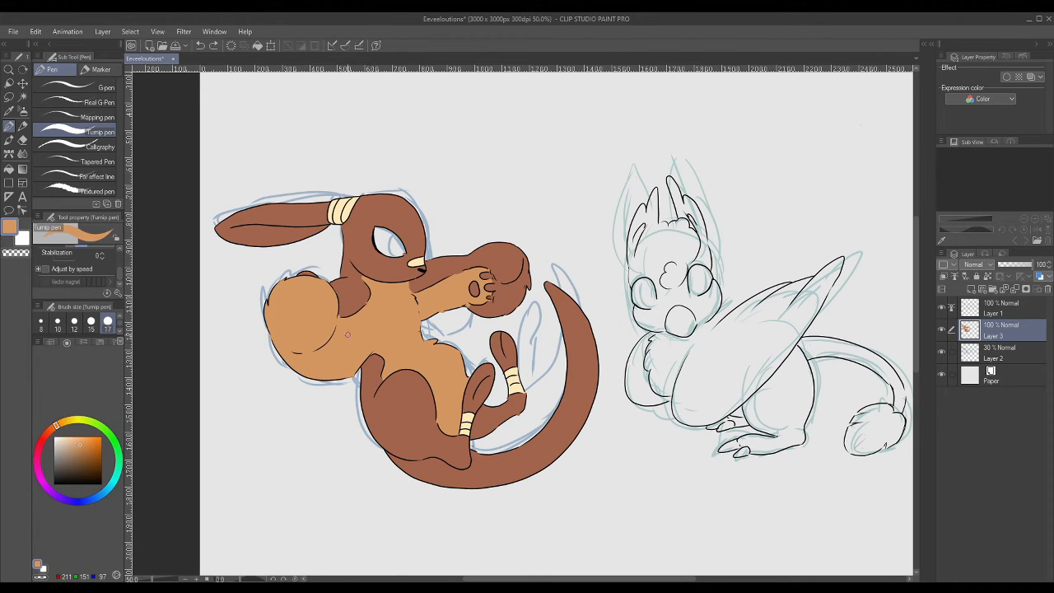
pyautogui.click(44, 438)
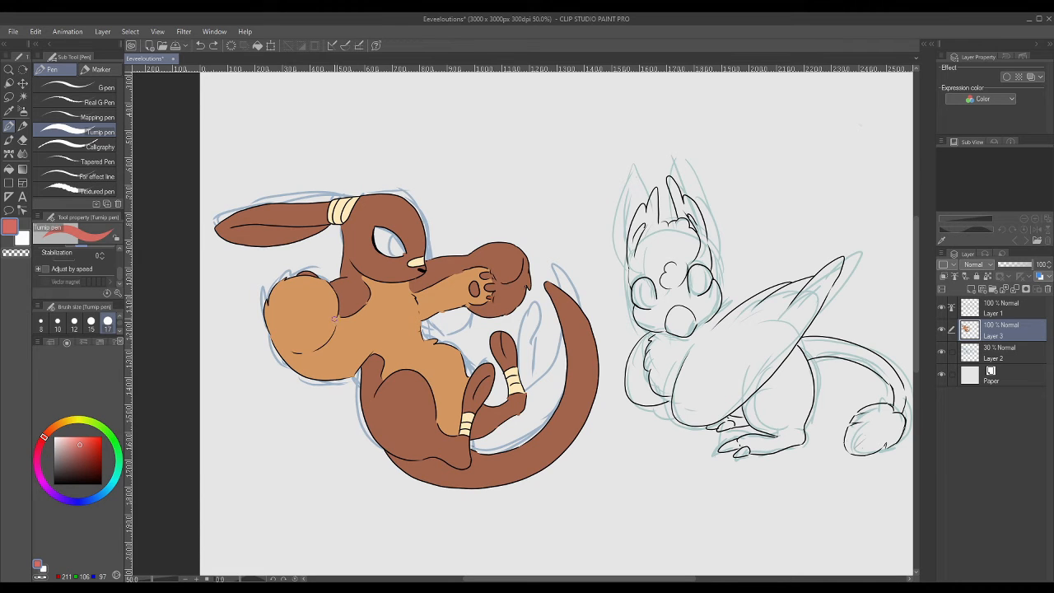
pyautogui.click(84, 453)
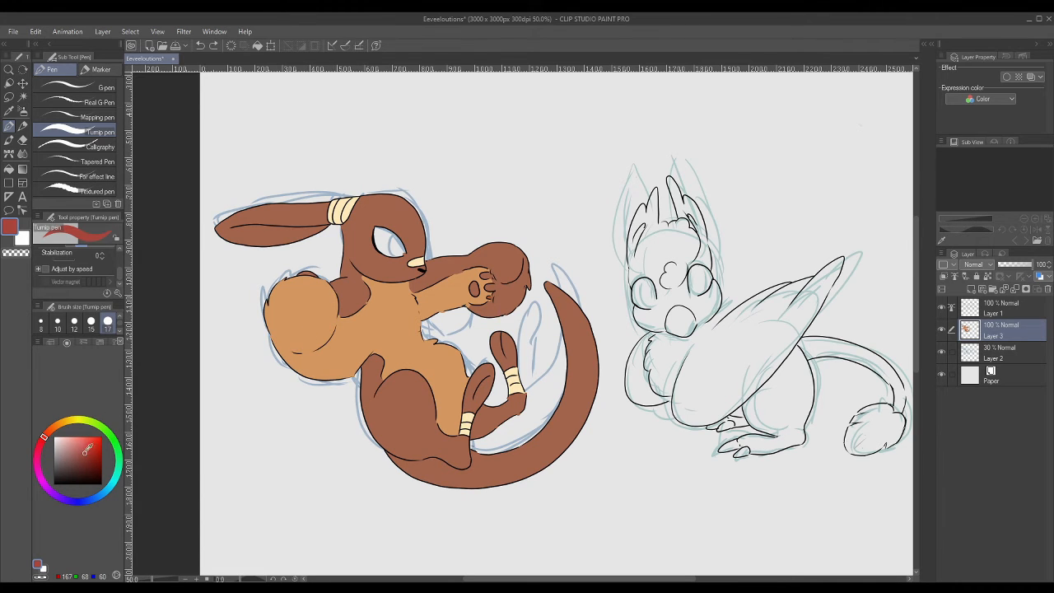
pyautogui.press('g')
pyautogui.click(282, 345)
pyautogui.click(506, 257)
pyautogui.click(516, 288)
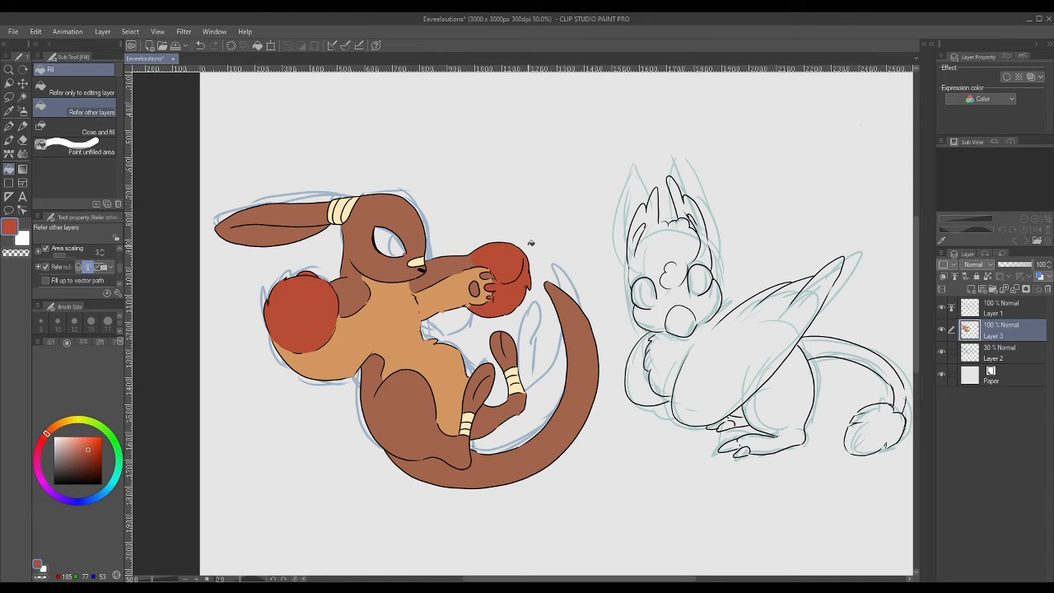
# - Refill the fists and palm pad with darker red, RGB 167, 70, 48, and colour the tail red with a tan middle band
pyautogui.click(88, 452)
pyautogui.click(300, 317)
pyautogui.click(503, 267)
pyautogui.click(475, 289)
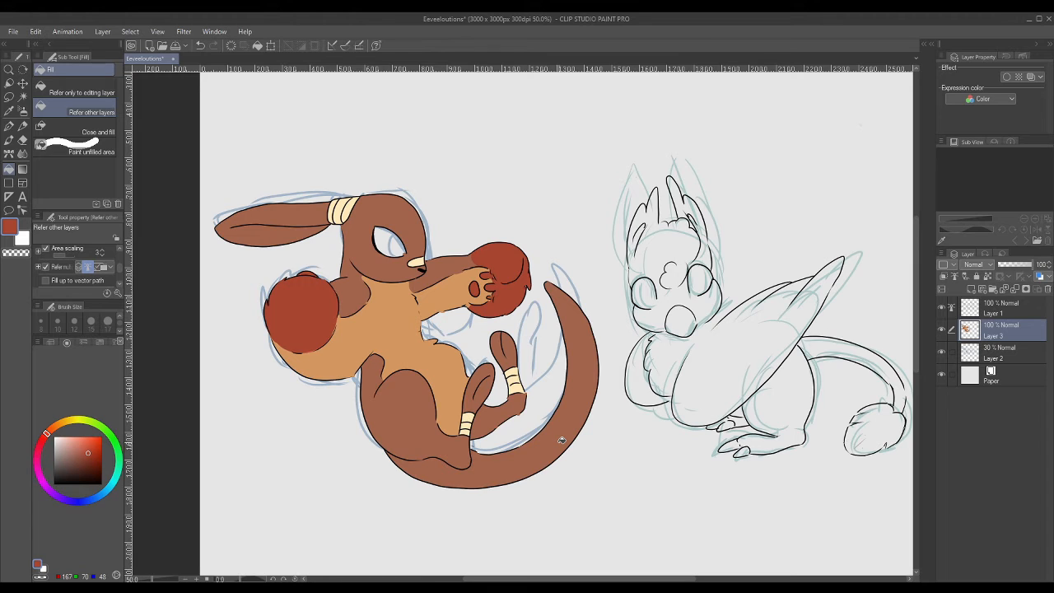
pyautogui.click(545, 458)
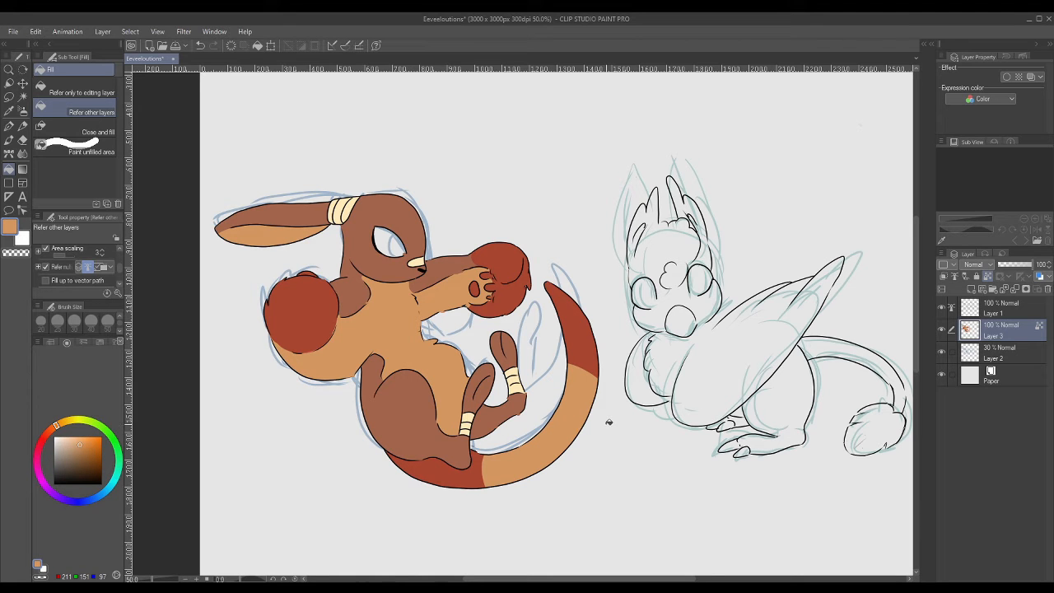
# - Paste the Eevee evolution chart, place its layer above the line art for reference, and hide it again
pyautogui.hotkey('ctrl', 'v')
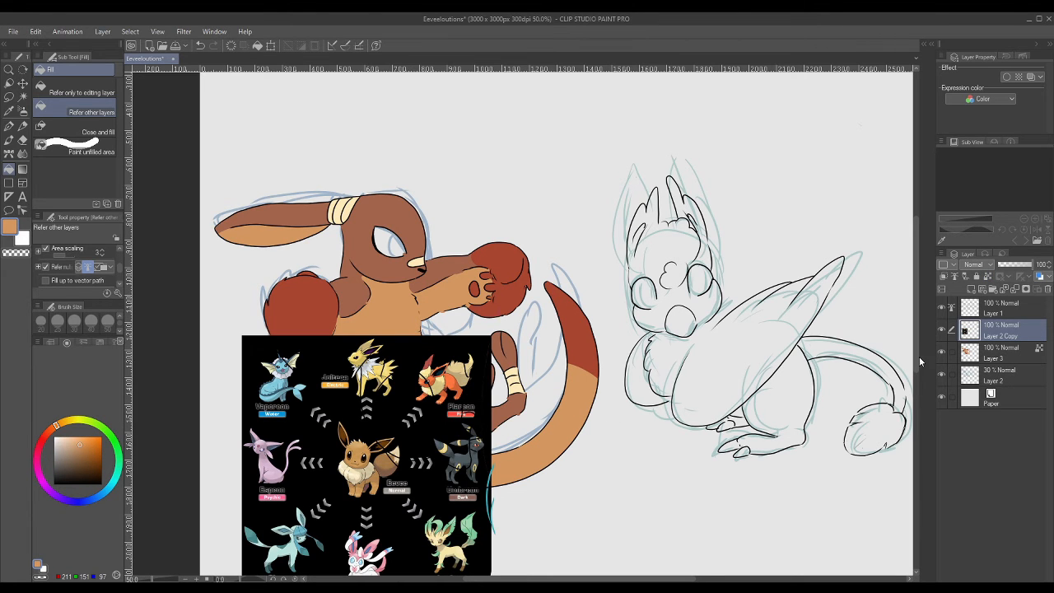
pyautogui.scroll(-5, 919, 356)
pyautogui.moveTo(985, 333); pyautogui.dragTo(985, 306)
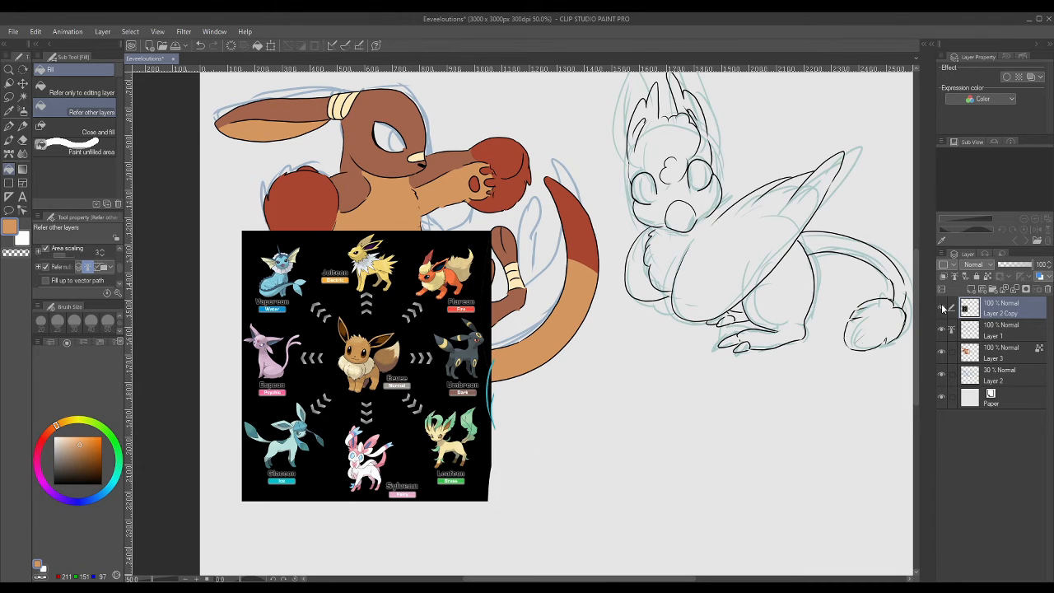
pyautogui.click(942, 306)
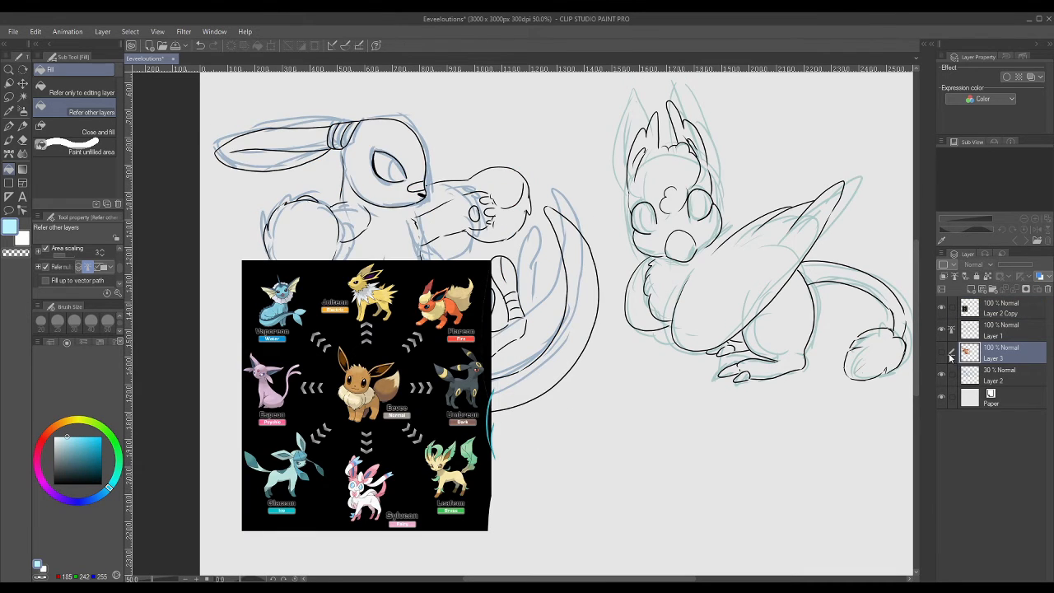
pyautogui.click(942, 352)
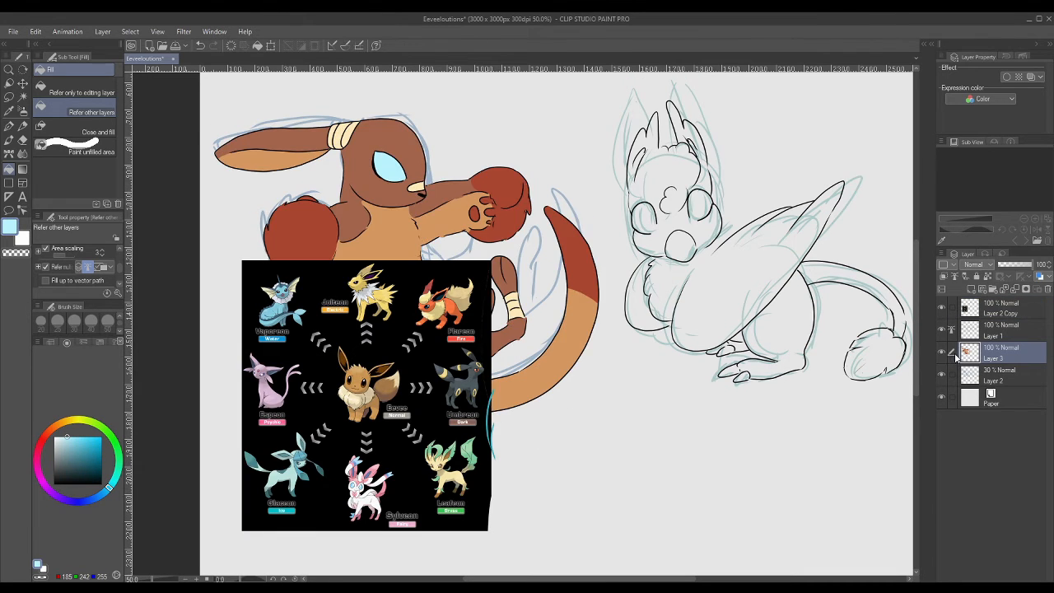
pyautogui.click(942, 306)
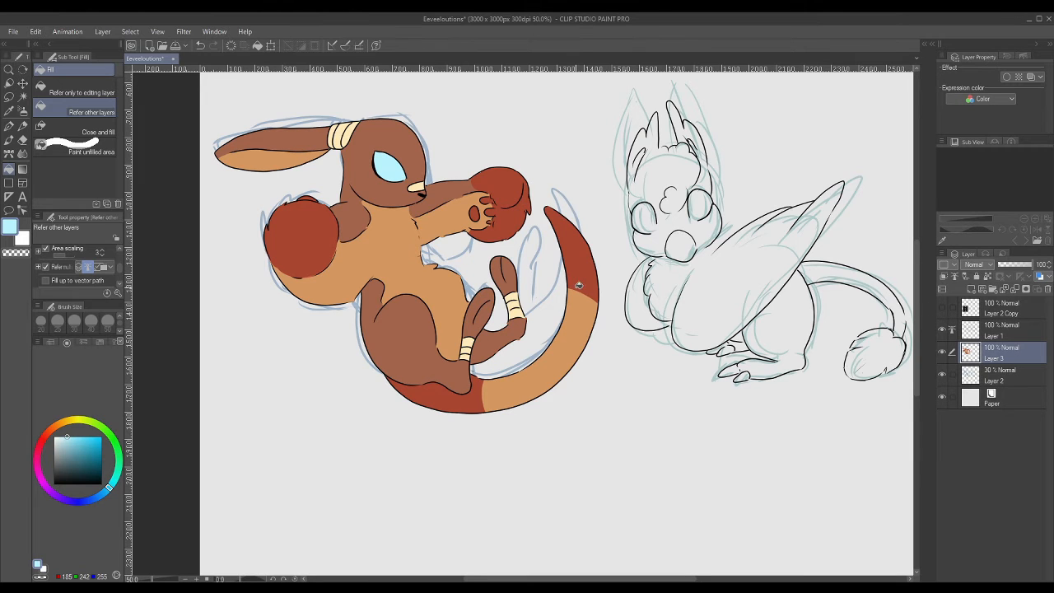
# - Fill the curled creature's eye with the cream sampled from its ear bands
pyautogui.rightClick(509, 196)
pyautogui.rightClick(352, 135)
pyautogui.click(400, 169)
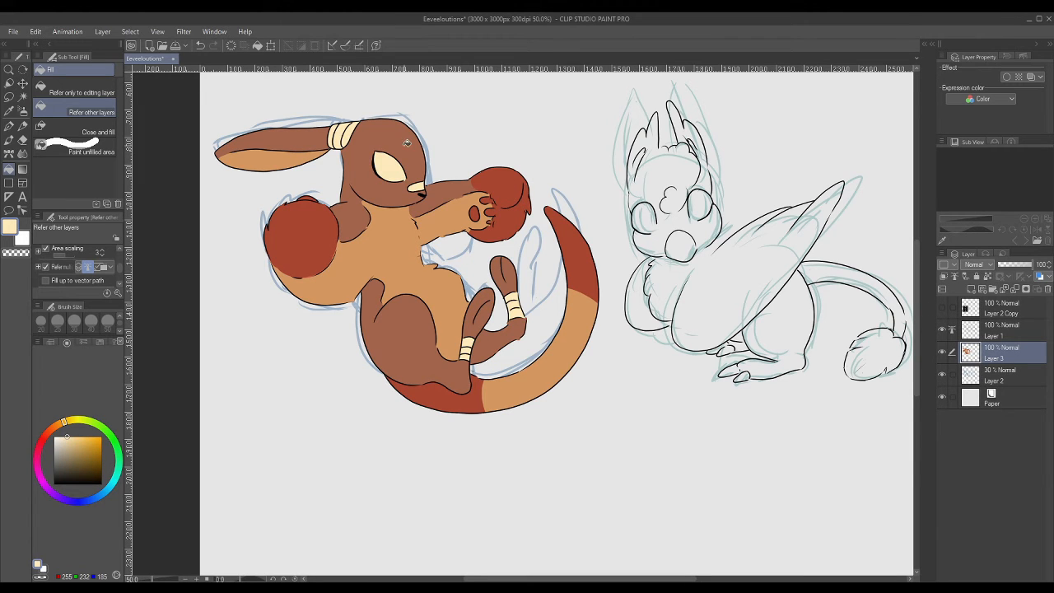
# - Draw a red iris ring in the curled creature's eye and fill its pupil with dark red, RGB 111, 20, 0
pyautogui.rightClick(508, 186)
pyautogui.press('p')
pyautogui.moveTo(387, 157); pyautogui.dragTo(389, 179)
pyautogui.hotkey('ctrl', 'z')
pyautogui.hotkey('ctrl', 'z')
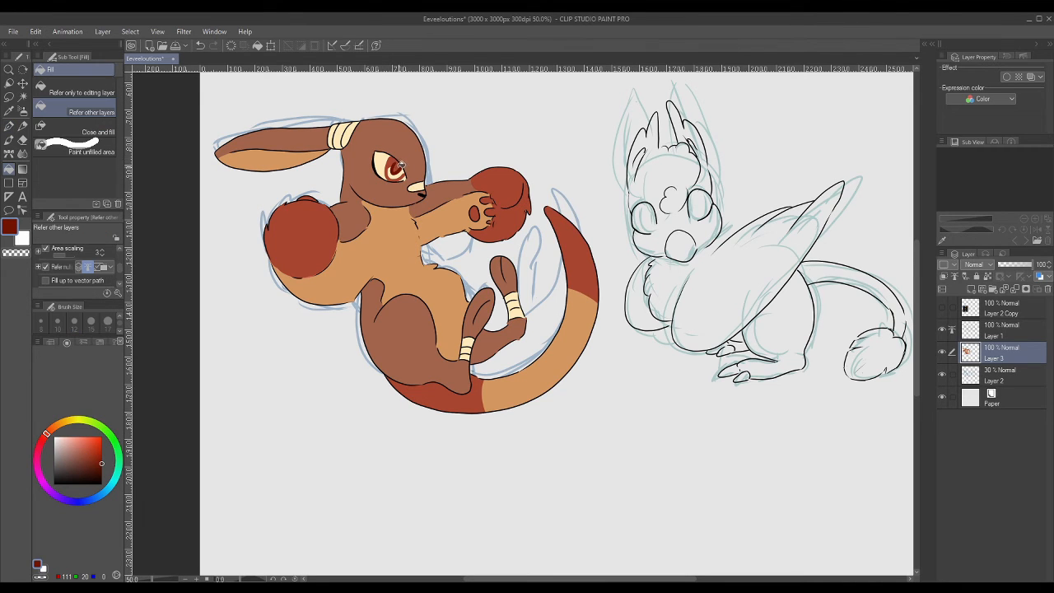
pyautogui.click(397, 168)
# - Draw a curved red marking beside the iris, reworking the strokes, and add a white highlight to the eye
pyautogui.press('p')
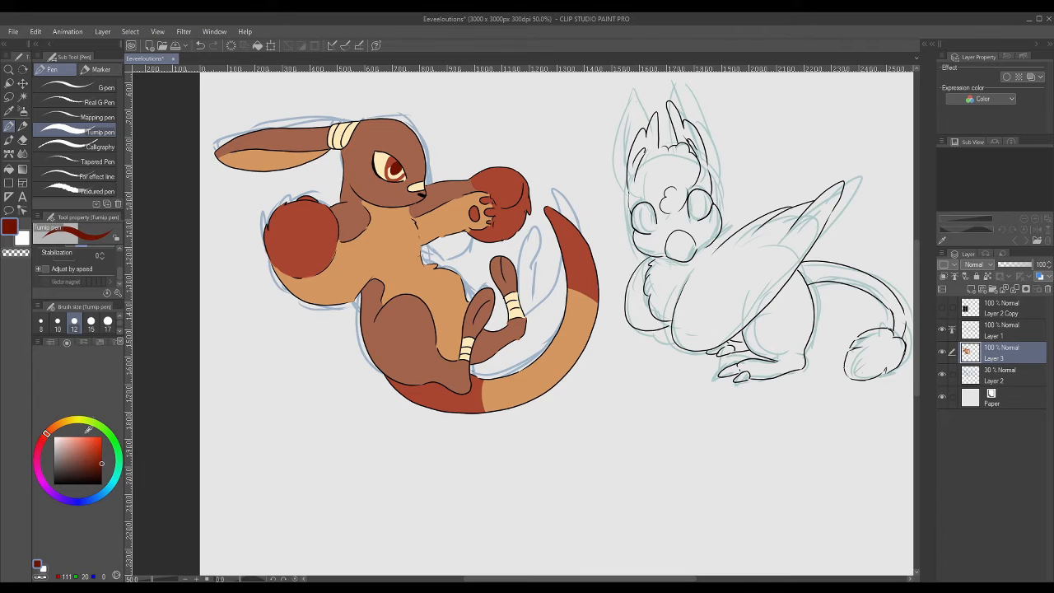
pyautogui.click(88, 453)
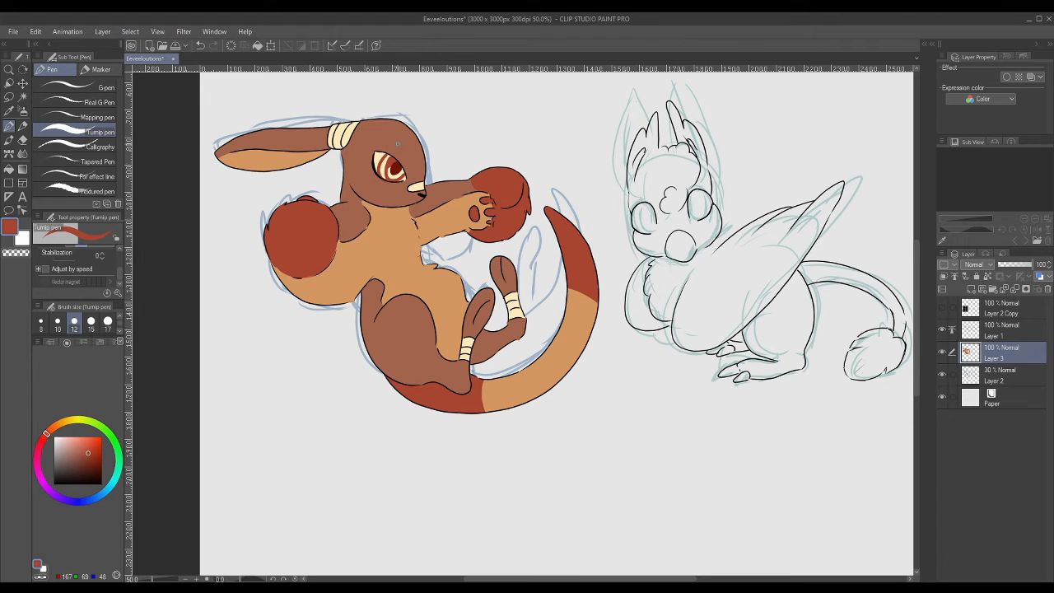
pyautogui.hotkey('ctrl', 'z')
pyautogui.moveTo(387, 155); pyautogui.dragTo(385, 179)
pyautogui.hotkey('ctrl', 'z')
pyautogui.hotkey('ctrl', 'z')
pyautogui.press('x')
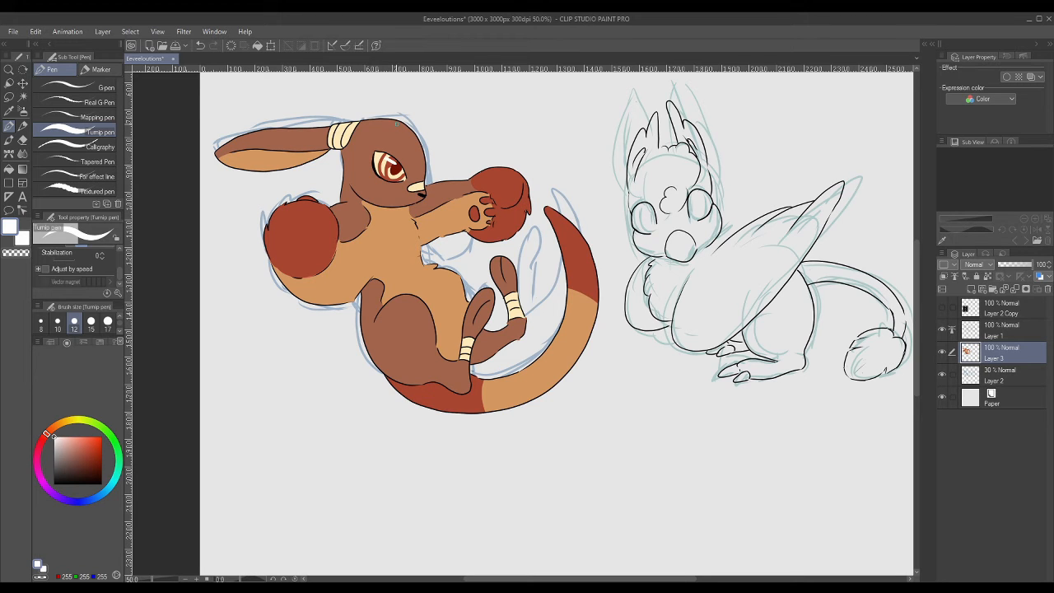
pyautogui.moveTo(397, 124); pyautogui.dragTo(413, 123)
# - Fill the lower half of the curled creature's face with the sampled tan, undoing stray boundary strokes
pyautogui.keyDown('alt'); pyautogui.click(428, 235); pyautogui.keyUp('alt')
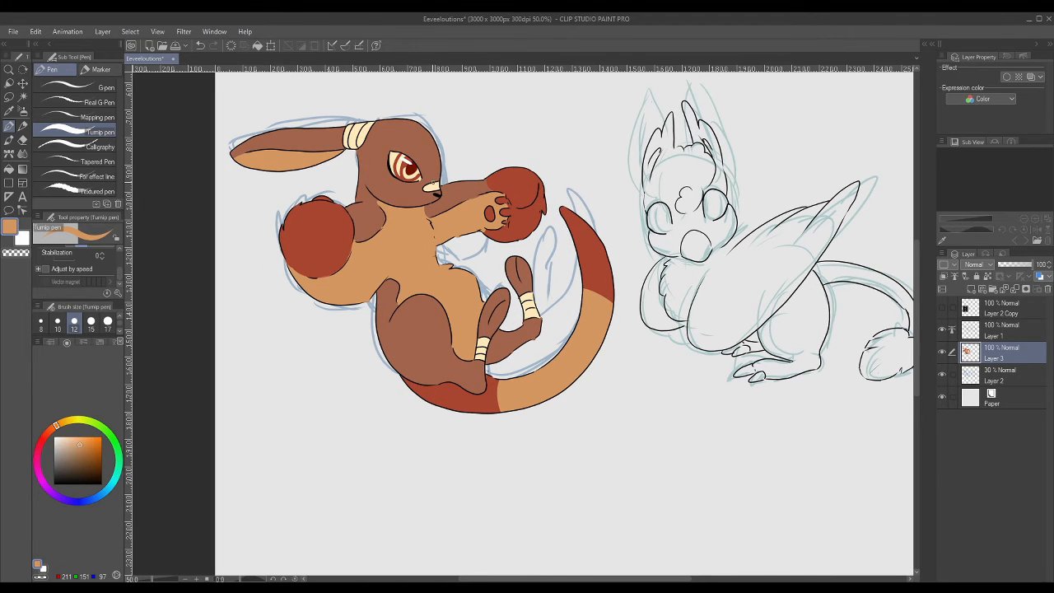
pyautogui.moveTo(427, 174)
pyautogui.mouseDown()
pyautogui.moveTo(409, 136)
pyautogui.moveTo(425, 121)
pyautogui.mouseUp()
pyautogui.hotkey('ctrl', 'z')
pyautogui.moveTo(365, 187); pyautogui.dragTo(389, 169)
pyautogui.hotkey('ctrl', 'z')
pyautogui.press('g')
pyautogui.click(387, 191)
pyautogui.moveTo(868, 333); pyautogui.dragTo(844, 379)
pyautogui.moveTo(635, 578); pyautogui.dragTo(630, 578)
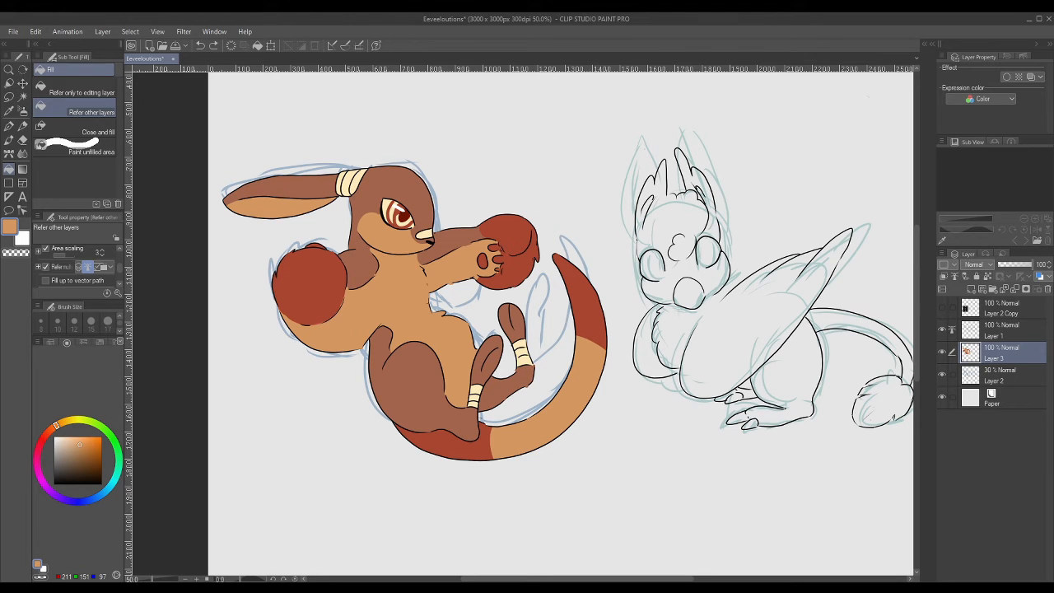
# - Touch up the edges of the curled creature's raised glove with its sampled red, also sampling the paw's tan
pyautogui.keyDown('alt'); pyautogui.click(484, 235); pyautogui.keyUp('alt')
pyautogui.click(9, 126)
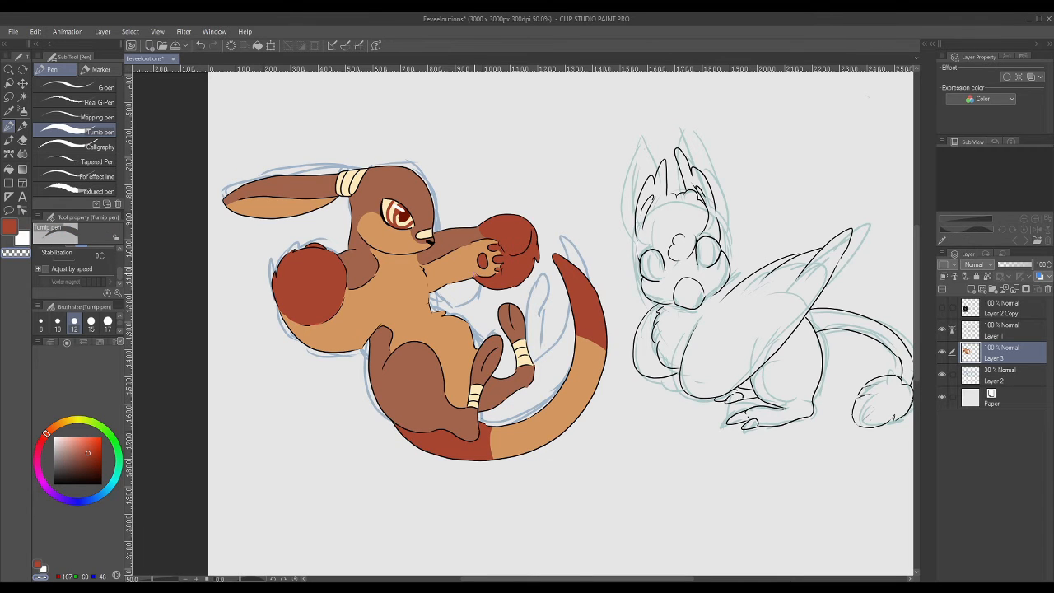
pyautogui.moveTo(576, 579); pyautogui.dragTo(593, 579)
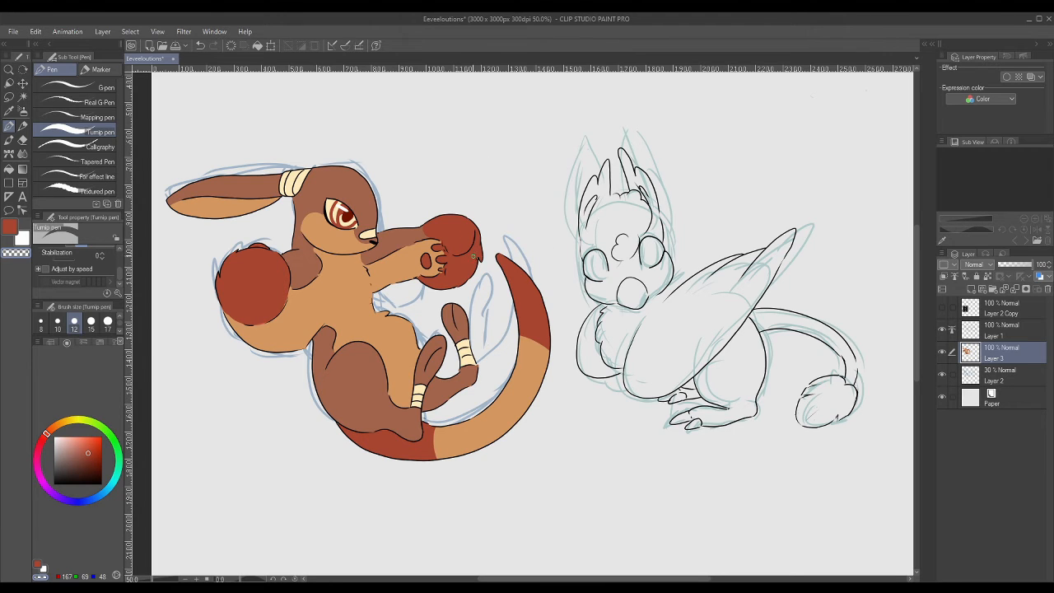
pyautogui.press('c')
pyautogui.moveTo(472, 261); pyautogui.dragTo(476, 258)
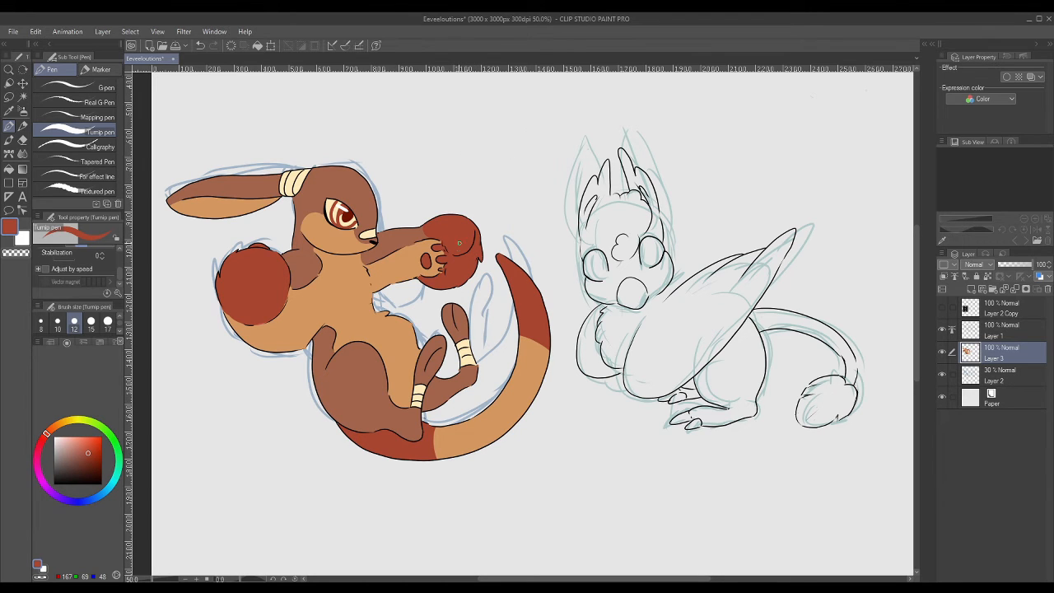
pyautogui.keyDown('alt'); pyautogui.click(420, 249); pyautogui.keyUp('alt')
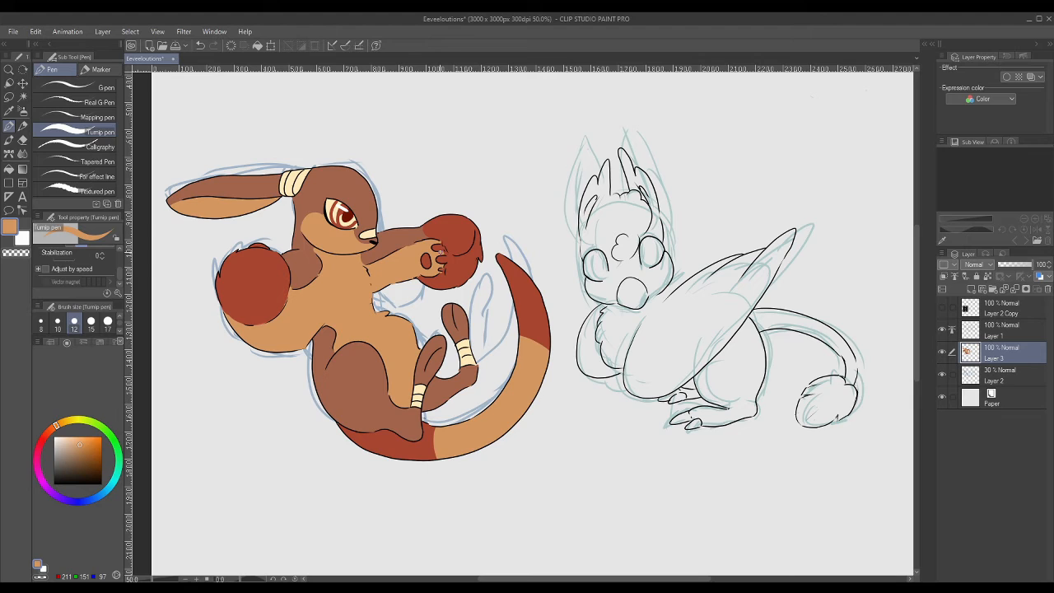
pyautogui.keyDown('alt'); pyautogui.click(450, 247); pyautogui.keyUp('alt')
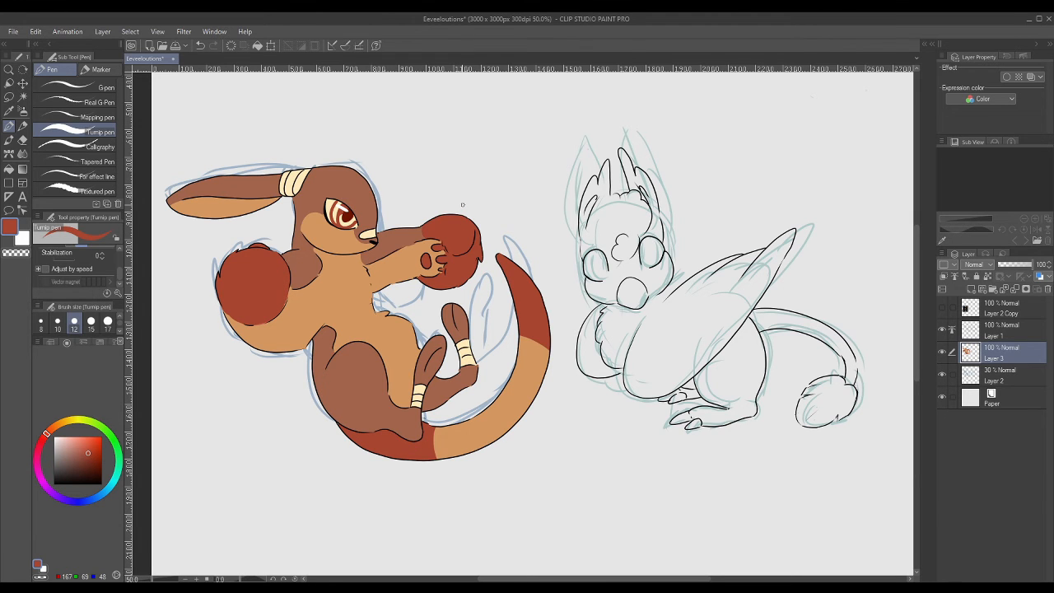
# - Set the drawing colour to blue, RGB 107, 139, 217, and try a fill on the winged creature, undoing it
pyautogui.moveTo(636, 579)
pyautogui.mouseDown()
pyautogui.moveTo(669, 579)
pyautogui.moveTo(637, 578)
pyautogui.mouseUp()
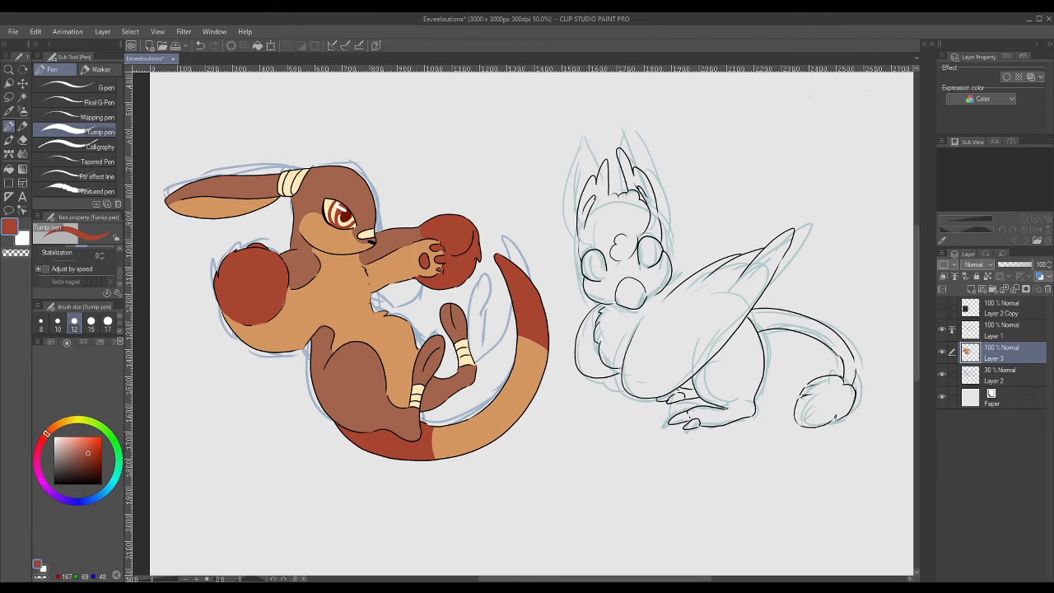
pyautogui.moveTo(636, 579); pyautogui.dragTo(651, 579)
pyautogui.moveTo(917, 372); pyautogui.dragTo(917, 366)
pyautogui.moveTo(684, 579); pyautogui.dragTo(704, 579)
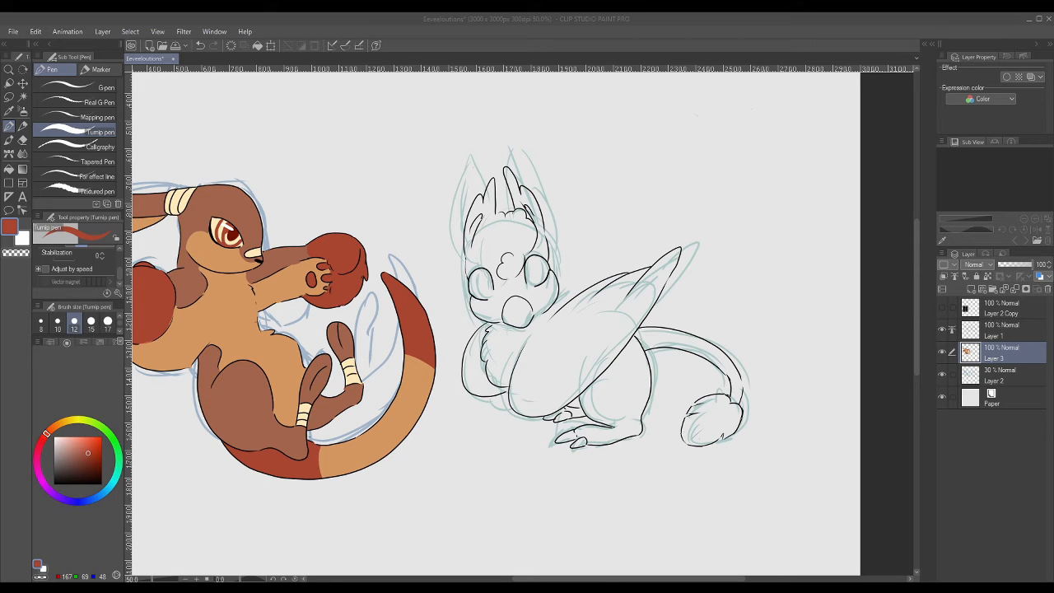
pyautogui.click(91, 498)
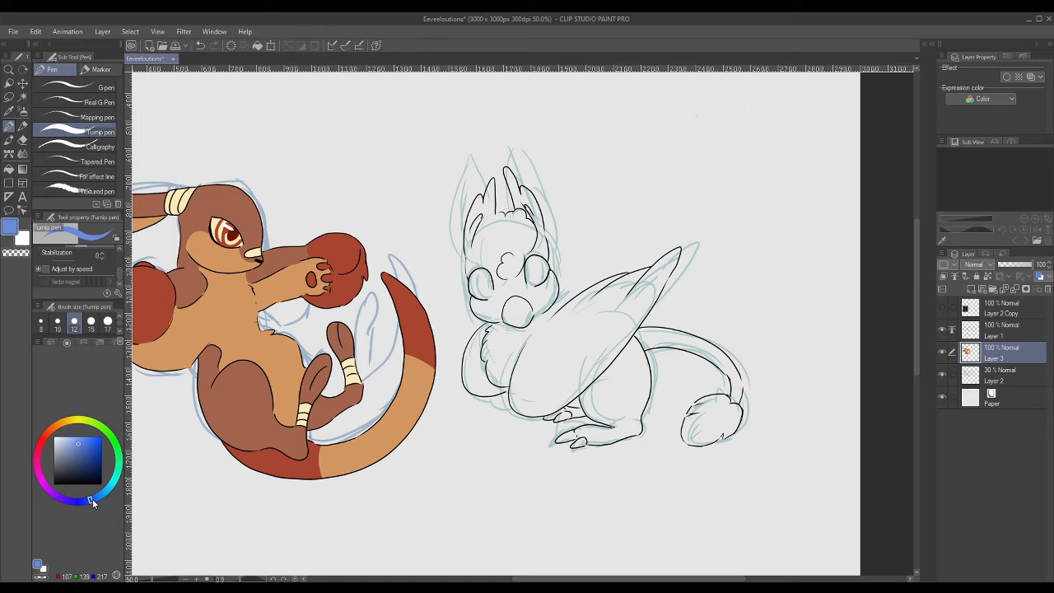
pyautogui.click(10, 169)
pyautogui.click(725, 408)
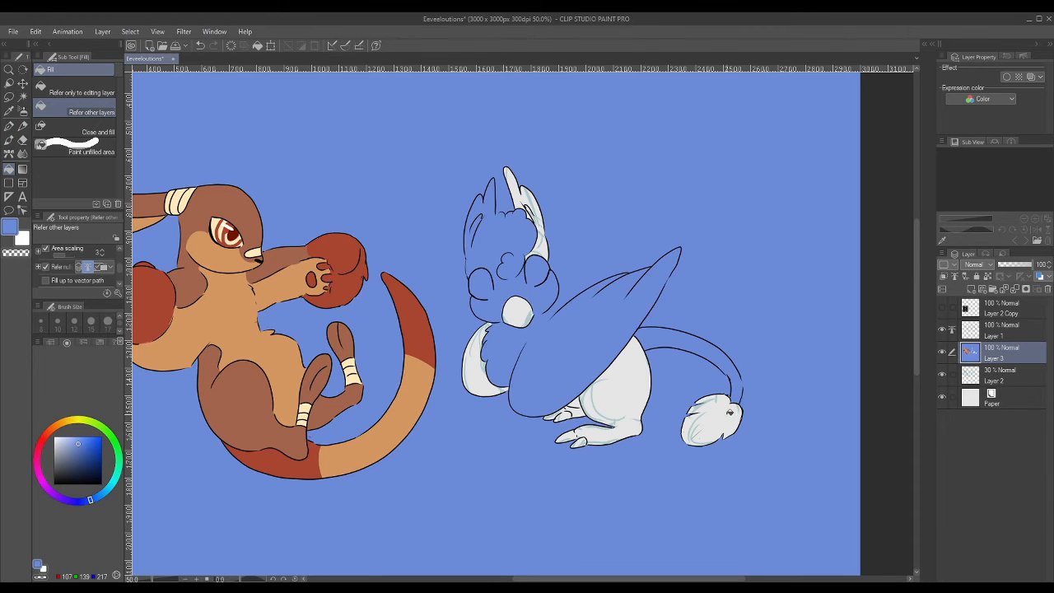
pyautogui.hotkey('ctrl', 'z')
# - Fill the winged creature's head, body, wing and tail with the blue, closing the outline gap at the tail's end
pyautogui.click(9, 127)
pyautogui.click(9, 169)
pyautogui.click(775, 322)
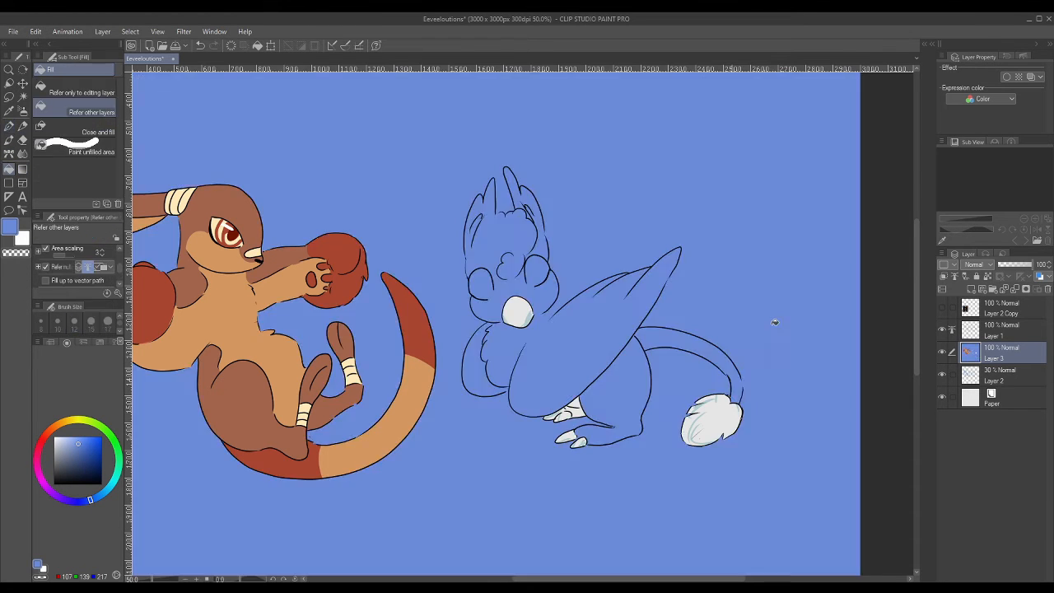
pyautogui.hotkey('ctrl', 'z')
pyautogui.click(9, 127)
pyautogui.moveTo(740, 377); pyautogui.dragTo(742, 392)
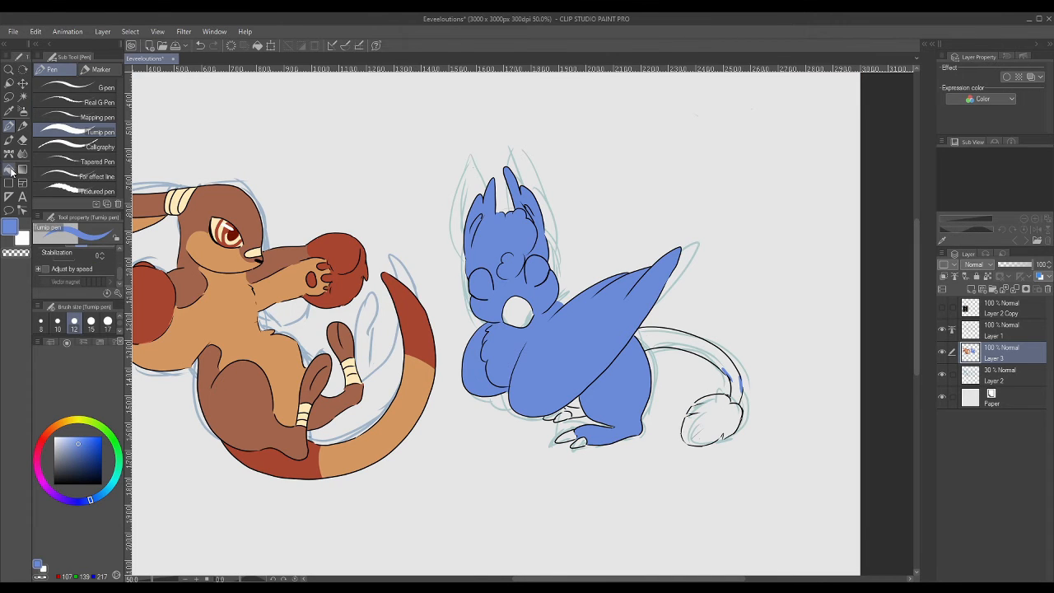
pyautogui.click(9, 170)
pyautogui.click(735, 368)
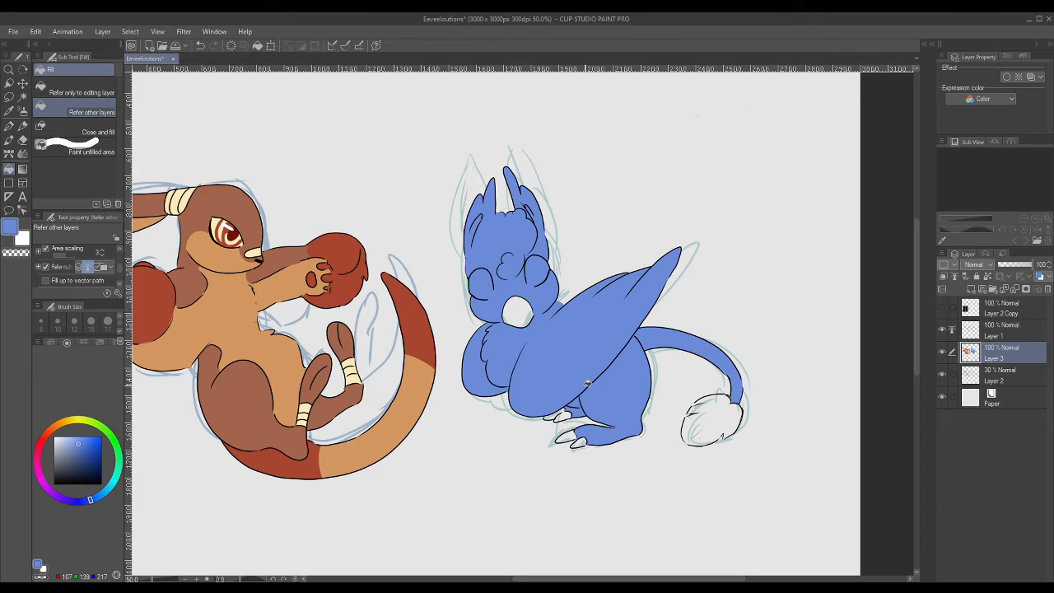
# - Fill the winged creature's beak and claws with pale yellow and try a cream, RGB 240, 240, 212, on its tail tuft
pyautogui.moveTo(583, 580); pyautogui.dragTo(562, 580)
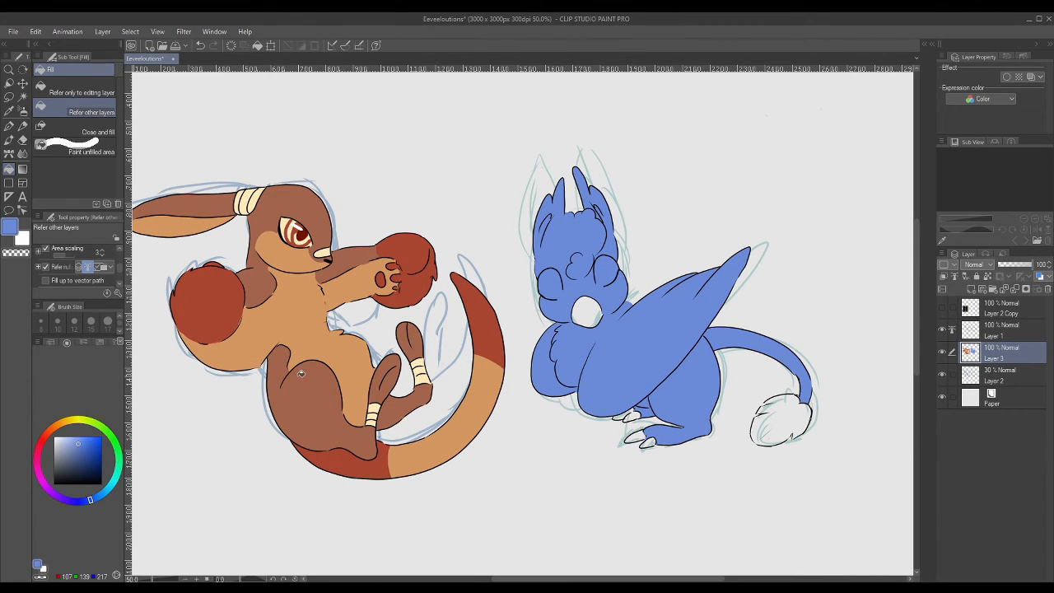
pyautogui.moveTo(590, 579); pyautogui.dragTo(638, 579)
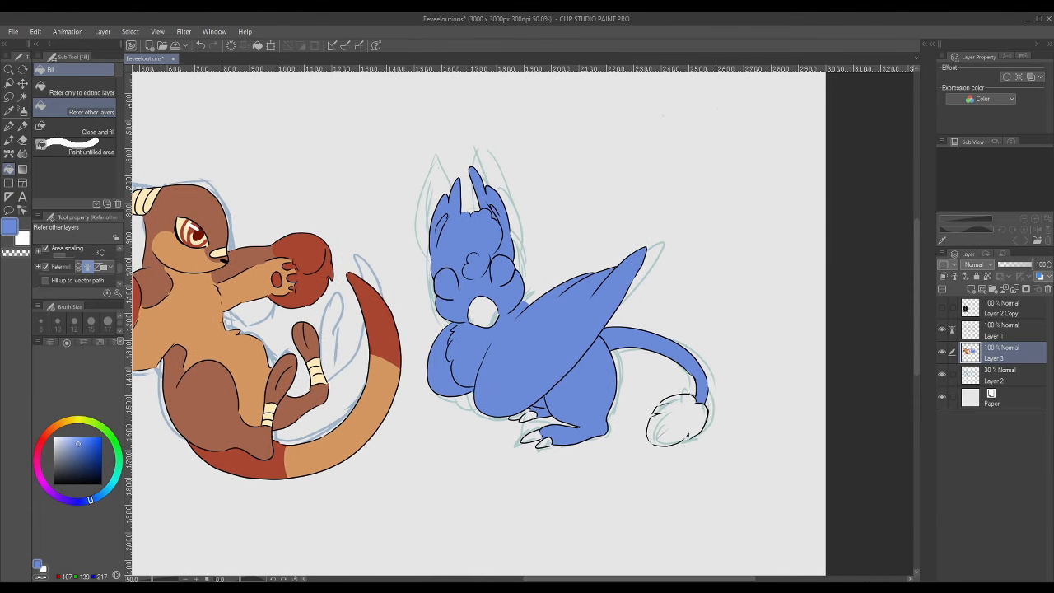
pyautogui.click(483, 312)
pyautogui.click(535, 439)
pyautogui.click(671, 424)
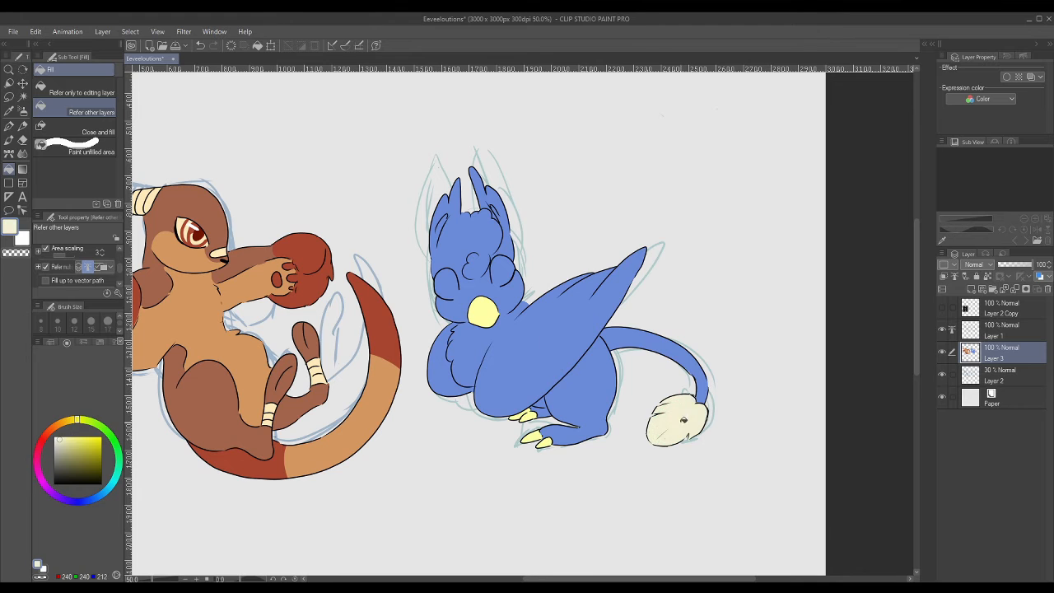
# - Fill the winged creature's tail tuft, chest fluff and head tuft with pale aqua
pyautogui.click(671, 424)
pyautogui.click(486, 352)
pyautogui.click(465, 222)
# - Colour the near wing's feather tips coral, RGB 235, 108, 83, and paint the colour boundary across the head and ears
pyautogui.moveTo(638, 579); pyautogui.dragTo(625, 579)
pyautogui.click(9, 125)
pyautogui.moveTo(576, 296); pyautogui.dragTo(651, 287)
pyautogui.keyDown('alt'); pyautogui.click(482, 362); pyautogui.keyUp('alt')
pyautogui.moveTo(625, 579); pyautogui.dragTo(614, 579)
pyautogui.moveTo(503, 247)
pyautogui.mouseDown()
pyautogui.moveTo(514, 189)
pyautogui.moveTo(535, 247)
pyautogui.moveTo(563, 209)
pyautogui.mouseUp()
pyautogui.keyDown('alt'); pyautogui.click(659, 272); pyautogui.keyUp('alt')
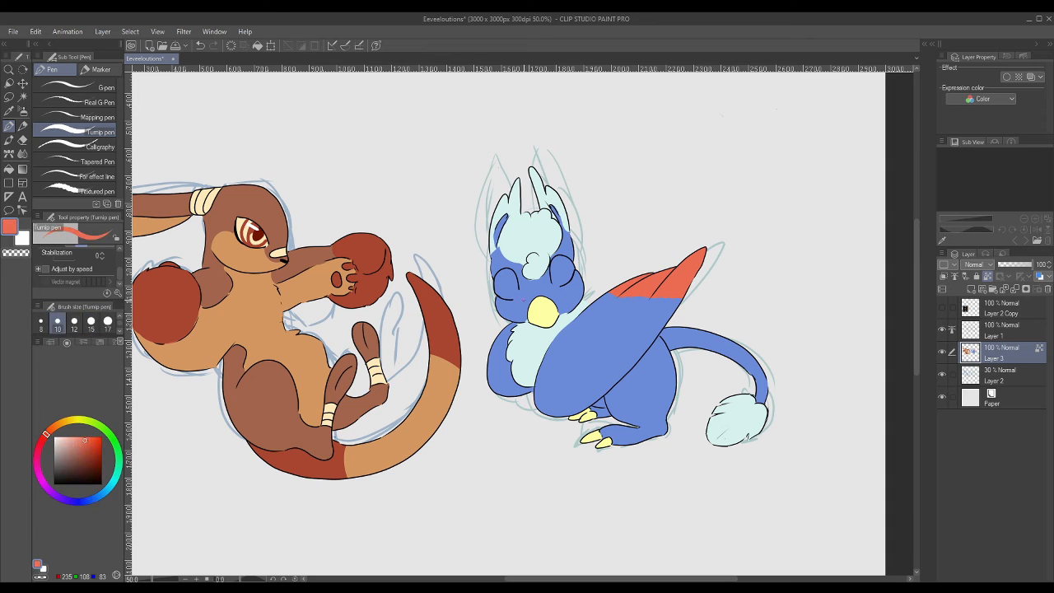
# - Fill both of the winged creature's eyes with yellow and gold
pyautogui.press('g')
pyautogui.click(506, 284)
pyautogui.click(561, 270)
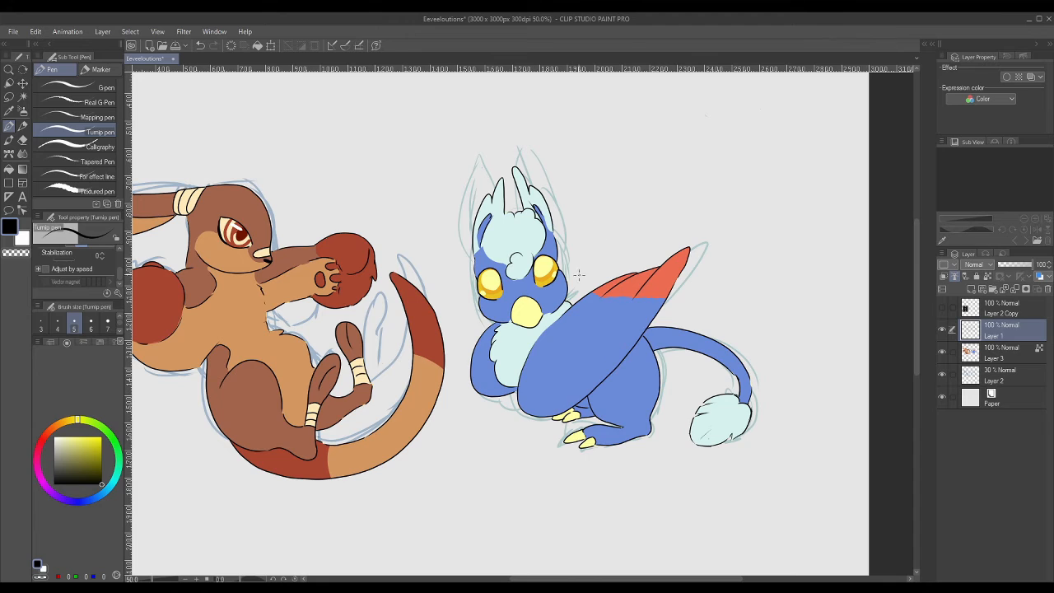
# - Ink the far wing's outline behind the near wing in black on Layer 1, undoing the rejected strokes
pyautogui.moveTo(568, 280); pyautogui.dragTo(620, 255)
pyautogui.hotkey('ctrl', 'z')
pyautogui.hotkey('ctrl', 'z')
pyautogui.moveTo(567, 282)
pyautogui.mouseDown()
pyautogui.moveTo(649, 256)
pyautogui.moveTo(650, 265)
pyautogui.mouseUp()
pyautogui.hotkey('ctrl', 'z')
pyautogui.hotkey('ctrl', 'y')
# - Fill the far wing on Layer 3 with the blue sampled from the near wing, toggling the transparent pixel lock
pyautogui.click(991, 353)
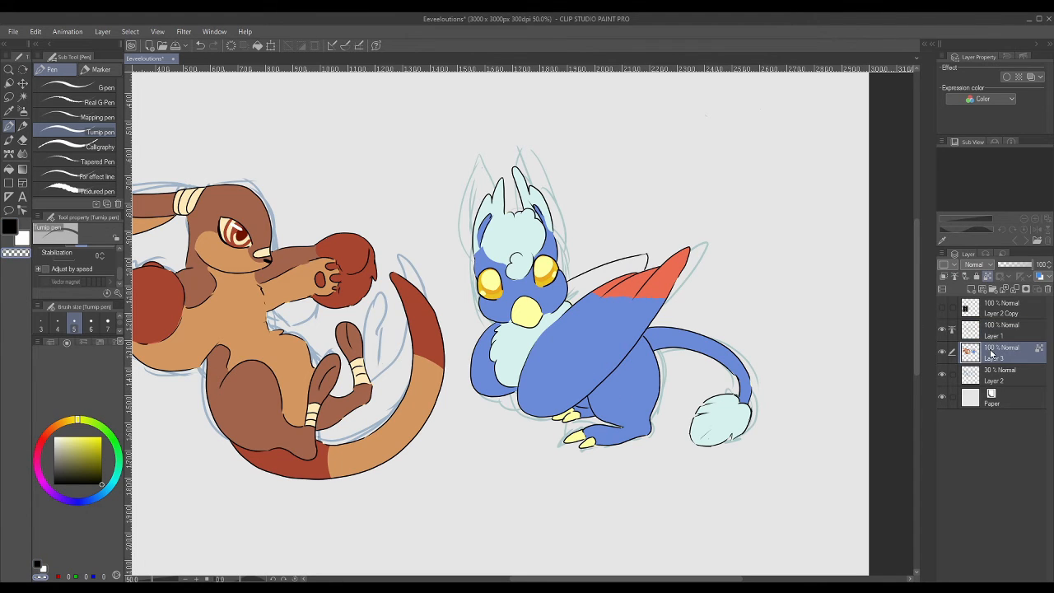
pyautogui.click(9, 169)
pyautogui.keyDown('alt'); pyautogui.click(607, 346); pyautogui.keyUp('alt')
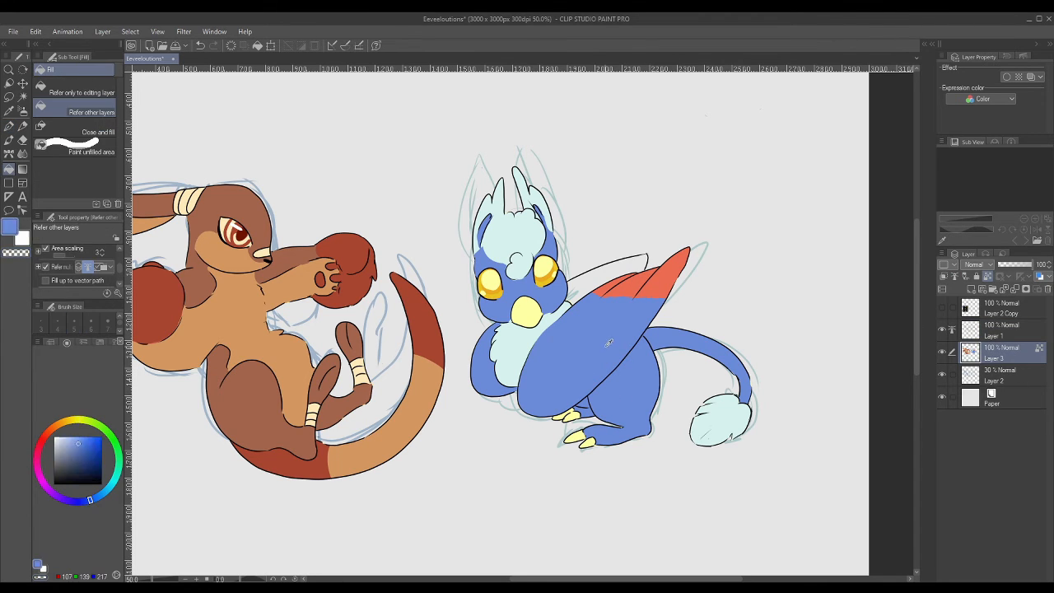
pyautogui.click(9, 140)
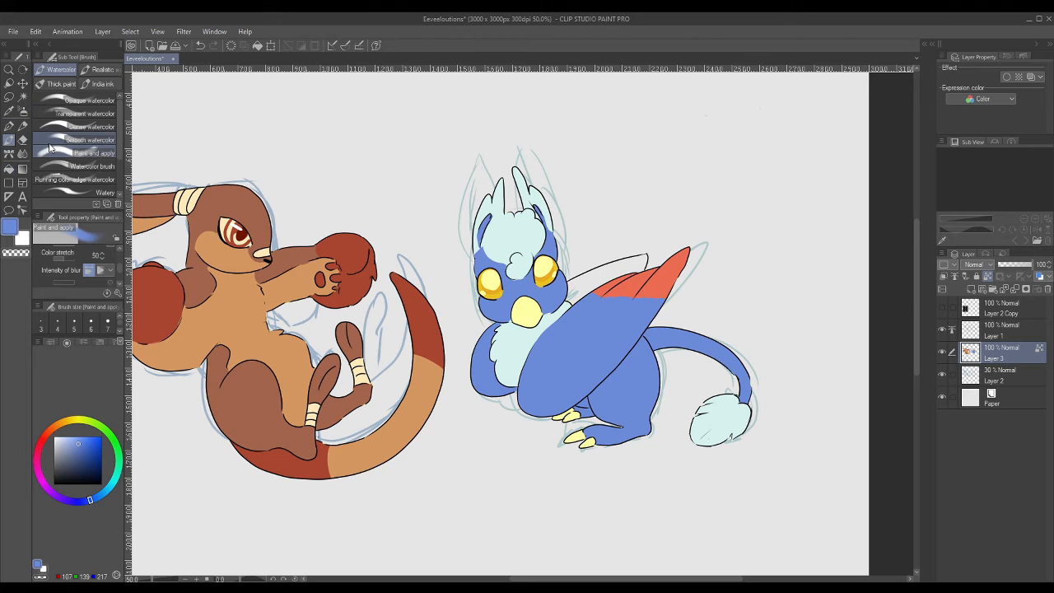
pyautogui.click(9, 169)
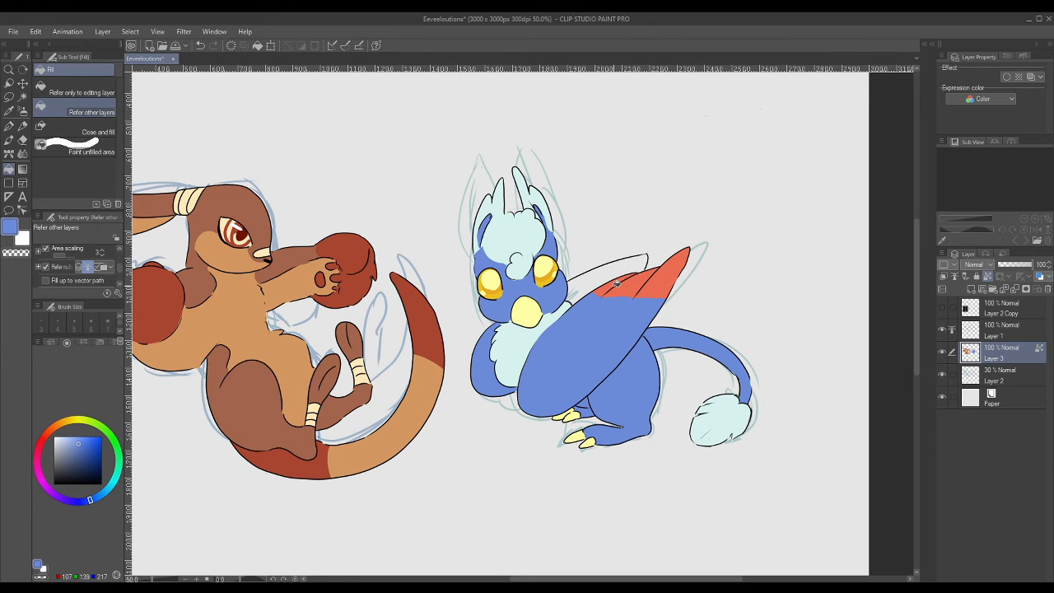
pyautogui.click(943, 329)
pyautogui.click(942, 329)
pyautogui.click(988, 277)
pyautogui.click(603, 268)
# - Colour the far wing's tip with the coral sampled from the near wing, undoing the misplaced strokes
pyautogui.press('p')
pyautogui.keyDown('alt'); pyautogui.click(610, 286); pyautogui.keyUp('alt')
pyautogui.hotkey('ctrl', 'z')
pyautogui.moveTo(597, 272); pyautogui.dragTo(605, 283)
pyautogui.hotkey('ctrl', 'z')
pyautogui.hotkey('ctrl', 'z')
pyautogui.click(9, 169)
pyautogui.click(624, 268)
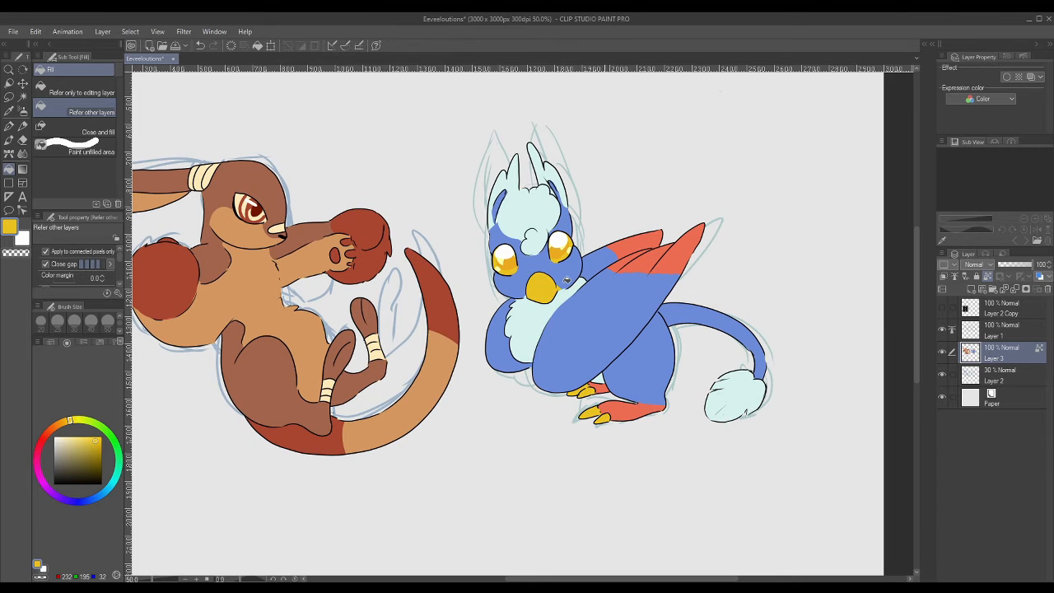
# - Reduce the pen size to 10 and touch up the forehead curl with the pale aqua sampled from the head tuft
pyautogui.click(7, 128)
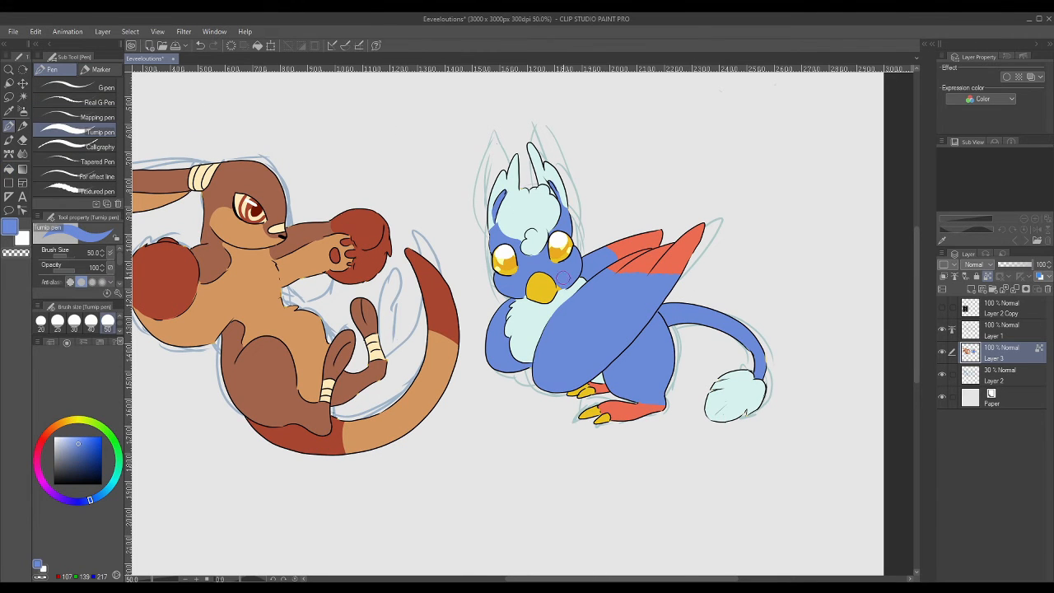
pyautogui.press('[')
pyautogui.press('[')
pyautogui.press('[')
pyautogui.press('[')
pyautogui.press('[')
pyautogui.press('[')
pyautogui.press('[')
pyautogui.press('[')
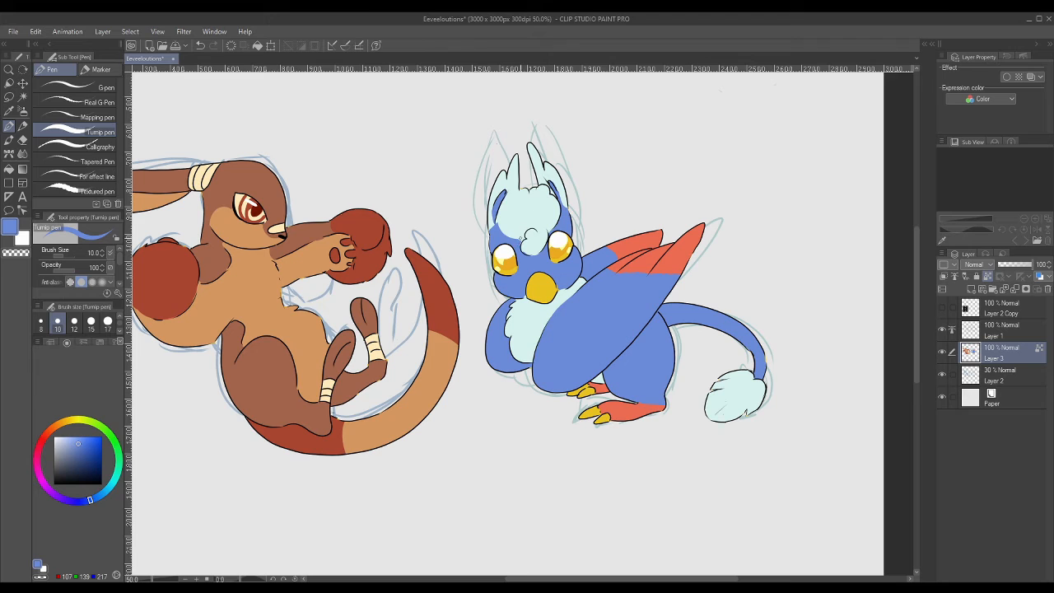
pyautogui.keyDown('alt'); pyautogui.click(522, 237); pyautogui.keyUp('alt')
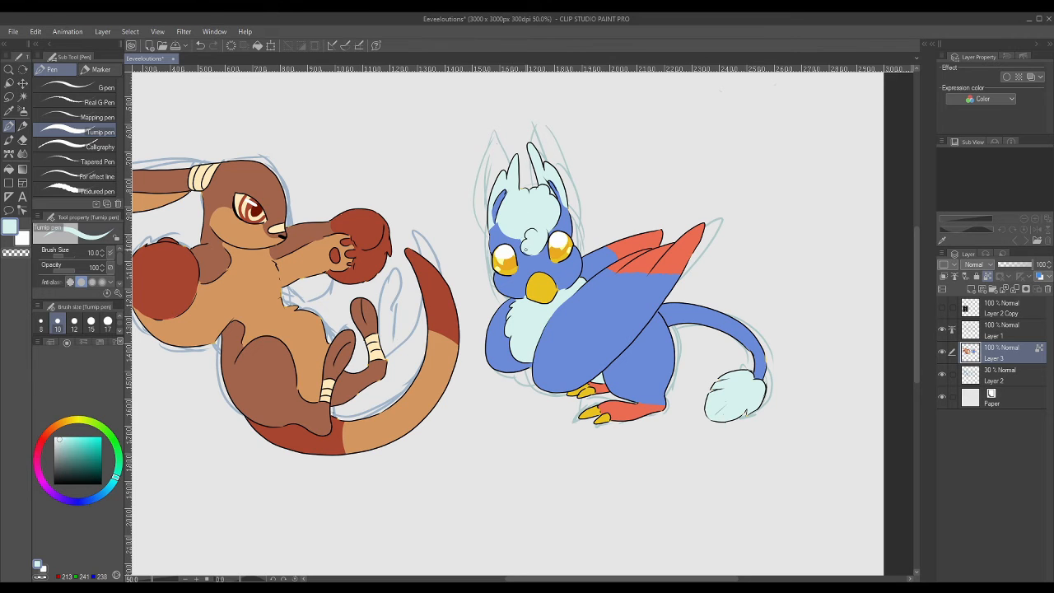
pyautogui.moveTo(523, 250); pyautogui.dragTo(530, 255)
# - Set the pen size to 50 and reshape the coral edges on both wings with the sampled body blue
pyautogui.keyDown('alt'); pyautogui.click(639, 307); pyautogui.keyUp('alt')
pyautogui.click(91, 322)
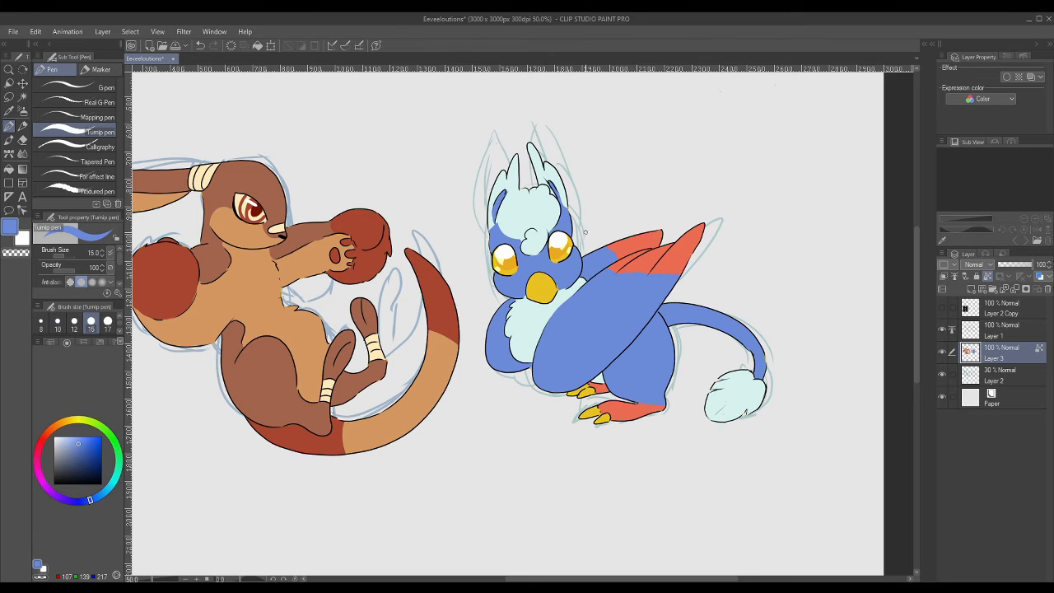
pyautogui.scroll(-2, 91, 323)
pyautogui.click(107, 321)
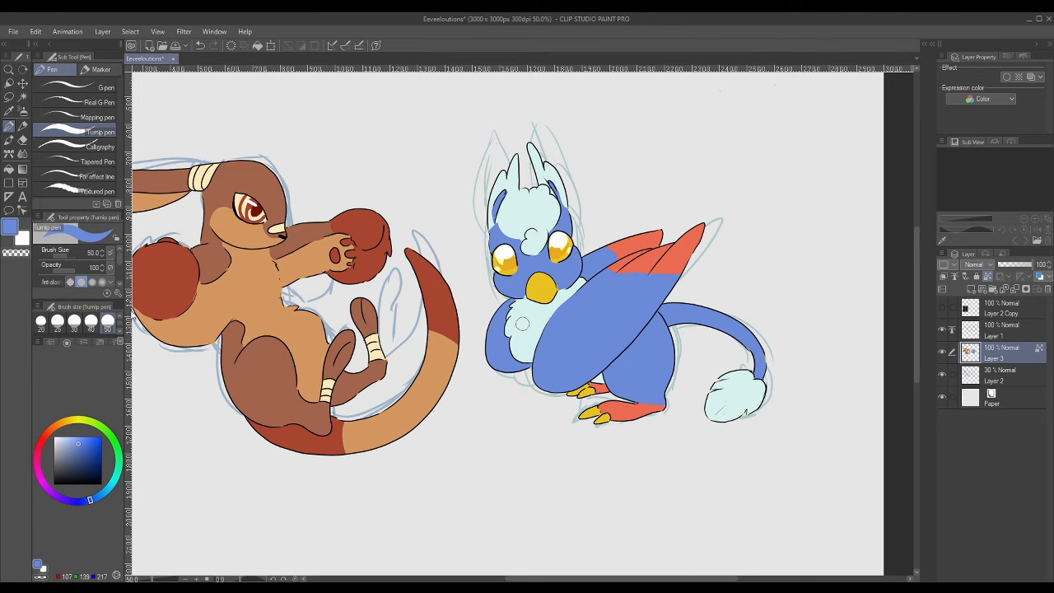
pyautogui.moveTo(645, 277)
pyautogui.mouseDown()
pyautogui.moveTo(618, 280)
pyautogui.moveTo(670, 280)
pyautogui.moveTo(645, 285)
pyautogui.moveTo(688, 264)
pyautogui.moveTo(614, 277)
pyautogui.moveTo(601, 246)
pyautogui.moveTo(626, 247)
pyautogui.mouseUp()
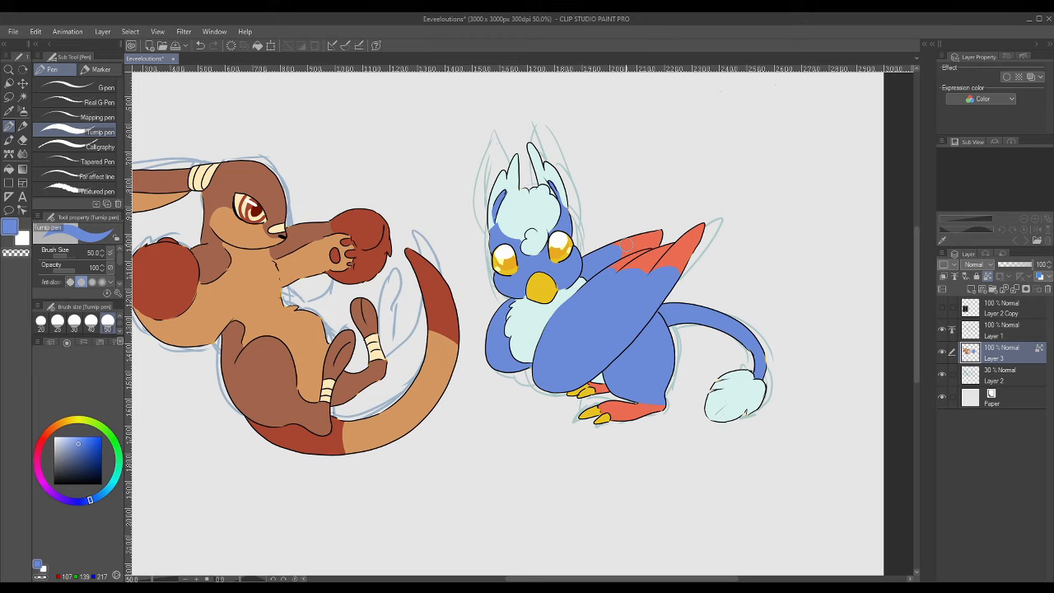
# - Hide the rough sketch on Layer 2 and review both coloured creatures together on the canvas
pyautogui.click(178, 577)
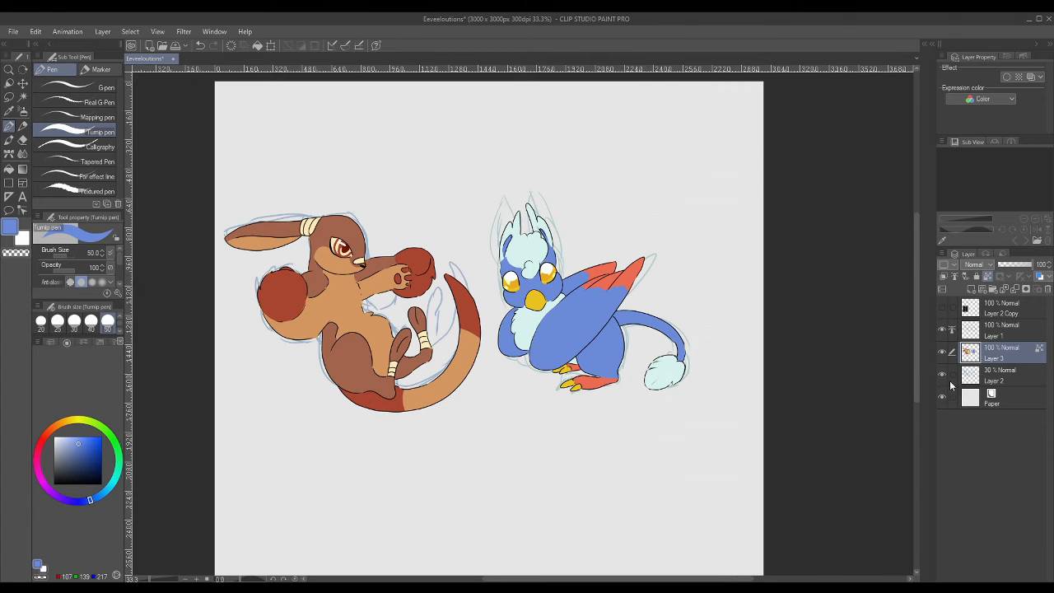
pyautogui.click(942, 329)
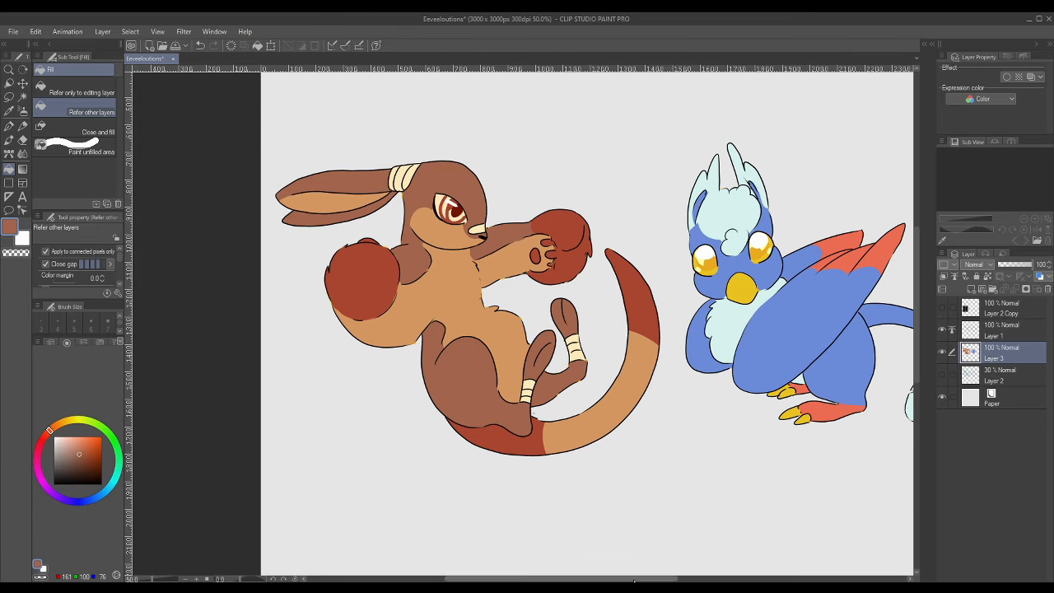
pyautogui.moveTo(634, 579); pyautogui.dragTo(653, 579)
pyautogui.click(187, 579)
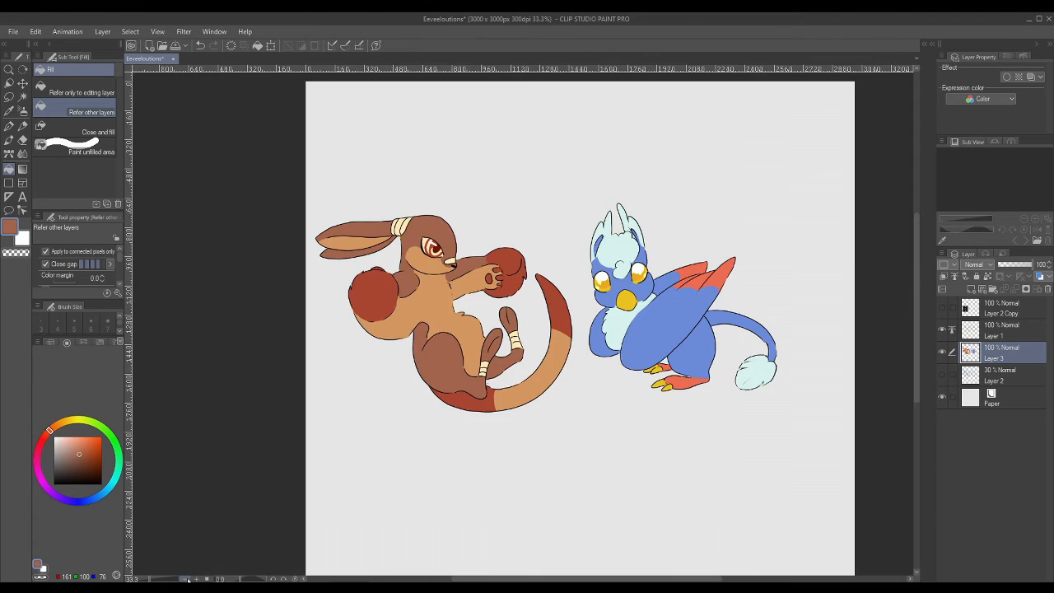
pyautogui.moveTo(668, 579); pyautogui.dragTo(701, 579)
pyautogui.moveTo(915, 382); pyautogui.dragTo(915, 369)
# - Draw a curled marking on the near wing in black on Layer 1, undoing the rejected stroke
pyautogui.moveTo(89, 449); pyautogui.dragTo(132, 499)
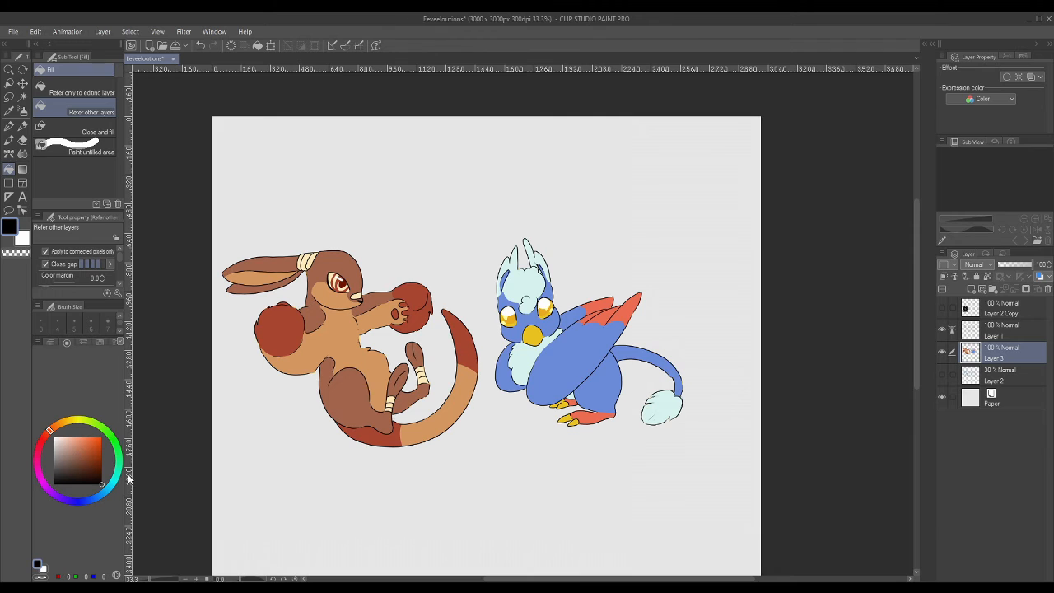
pyautogui.click(9, 126)
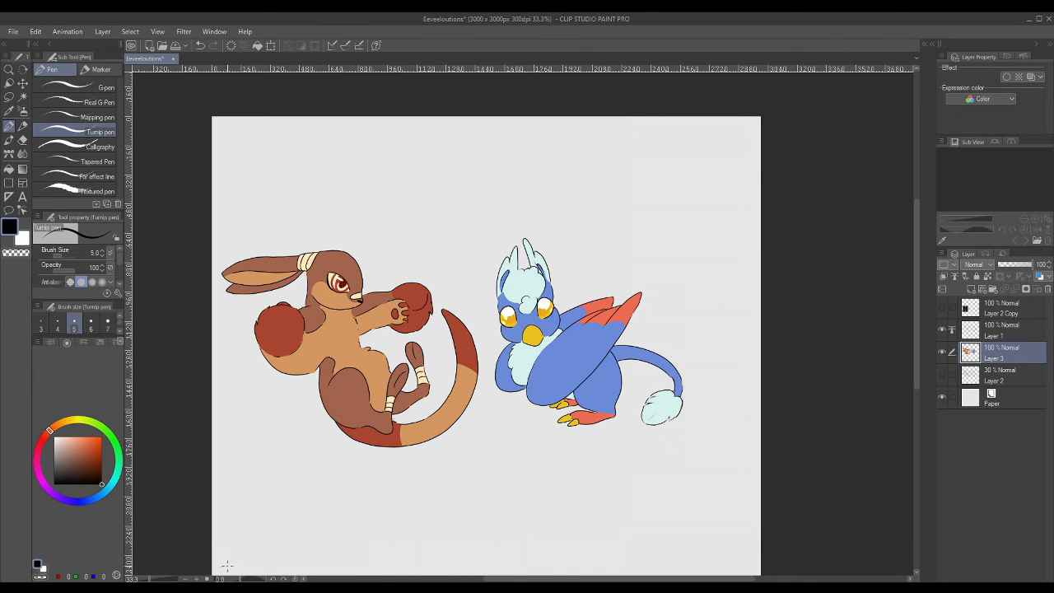
pyautogui.click(196, 579)
pyautogui.moveTo(553, 383); pyautogui.dragTo(574, 376)
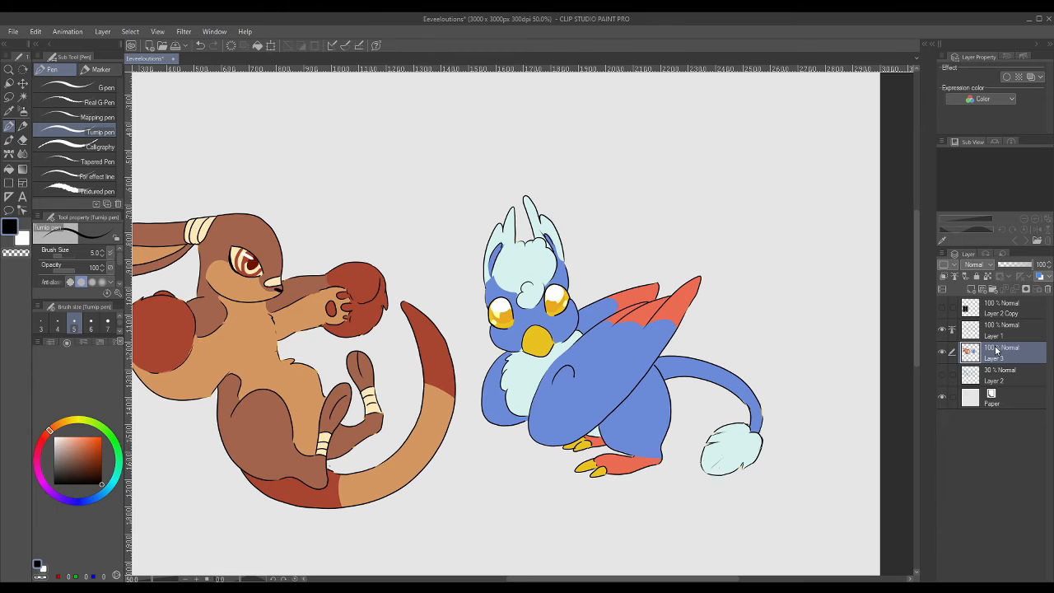
pyautogui.click(997, 331)
pyautogui.moveTo(560, 376)
pyautogui.mouseDown()
pyautogui.moveTo(579, 358)
pyautogui.moveTo(588, 372)
pyautogui.moveTo(577, 353)
pyautogui.moveTo(591, 376)
pyautogui.moveTo(608, 361)
pyautogui.moveTo(637, 371)
pyautogui.moveTo(570, 402)
pyautogui.mouseUp()
pyautogui.hotkey('ctrl', 'z')
# - Hand-letter the name "Avion" in black above the winged creature's head on Layer 1
pyautogui.moveTo(672, 580); pyautogui.dragTo(645, 580)
pyautogui.moveTo(579, 158)
pyautogui.mouseDown()
pyautogui.moveTo(582, 178)
pyautogui.moveTo(605, 178)
pyautogui.mouseUp()
pyautogui.click(590, 156)
pyautogui.moveTo(611, 173)
pyautogui.mouseDown()
pyautogui.moveTo(618, 164)
pyautogui.moveTo(624, 179)
pyautogui.moveTo(636, 163)
pyautogui.mouseUp()
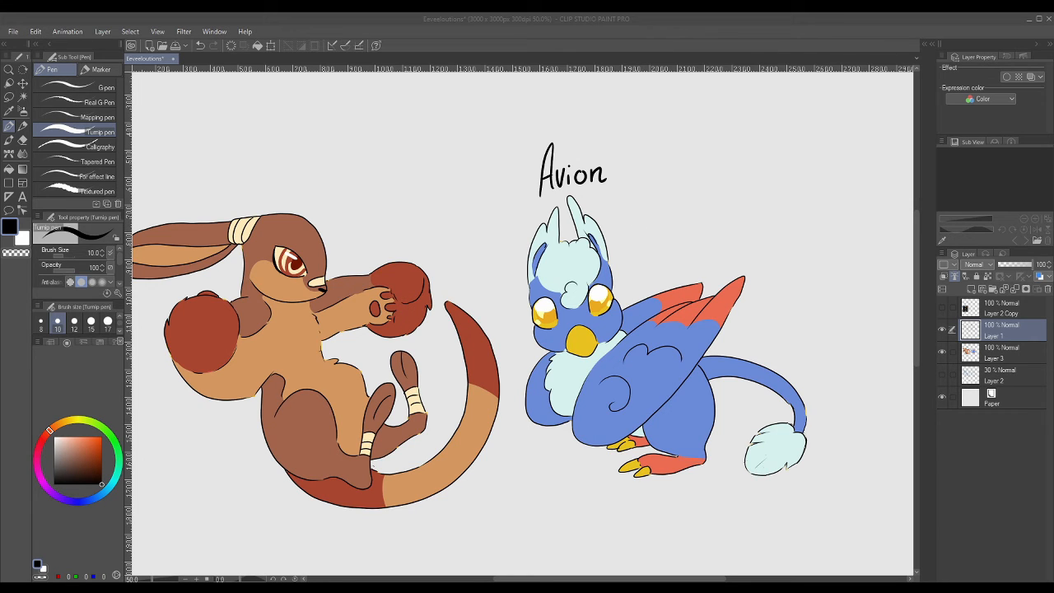
# - Hand-letter the alternative name "Caeleon" in black beside "Avion" above the winged creature
pyautogui.moveTo(610, 578); pyautogui.dragTo(608, 579)
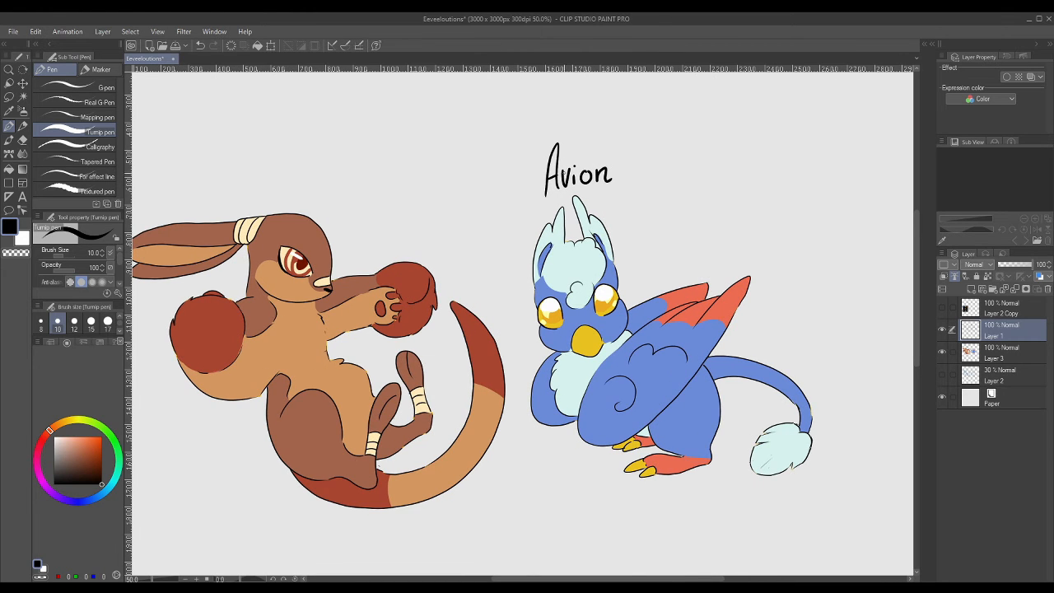
pyautogui.moveTo(638, 579); pyautogui.dragTo(608, 579)
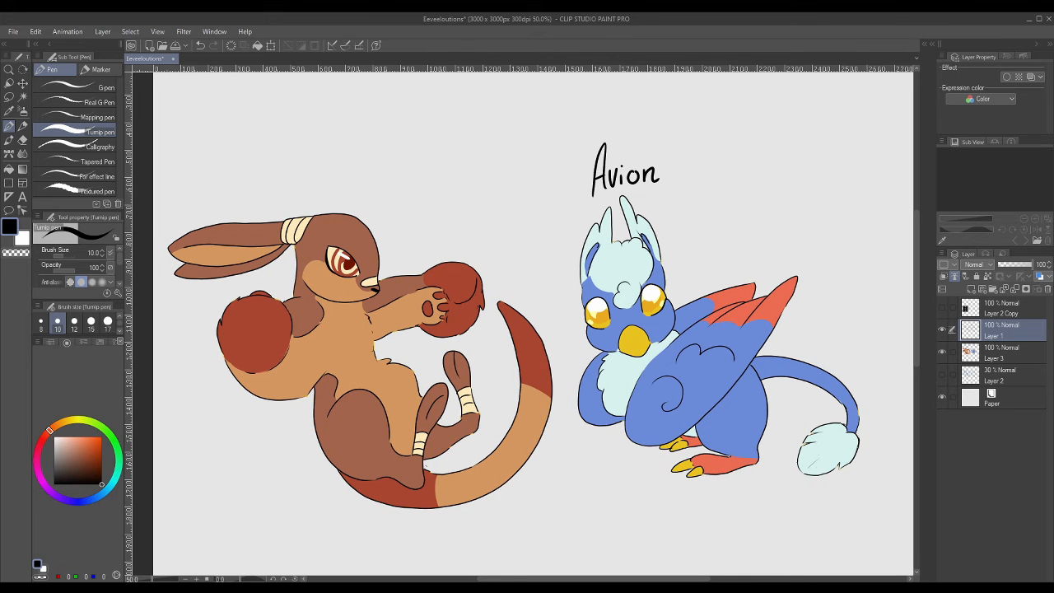
pyautogui.moveTo(652, 579); pyautogui.dragTo(668, 579)
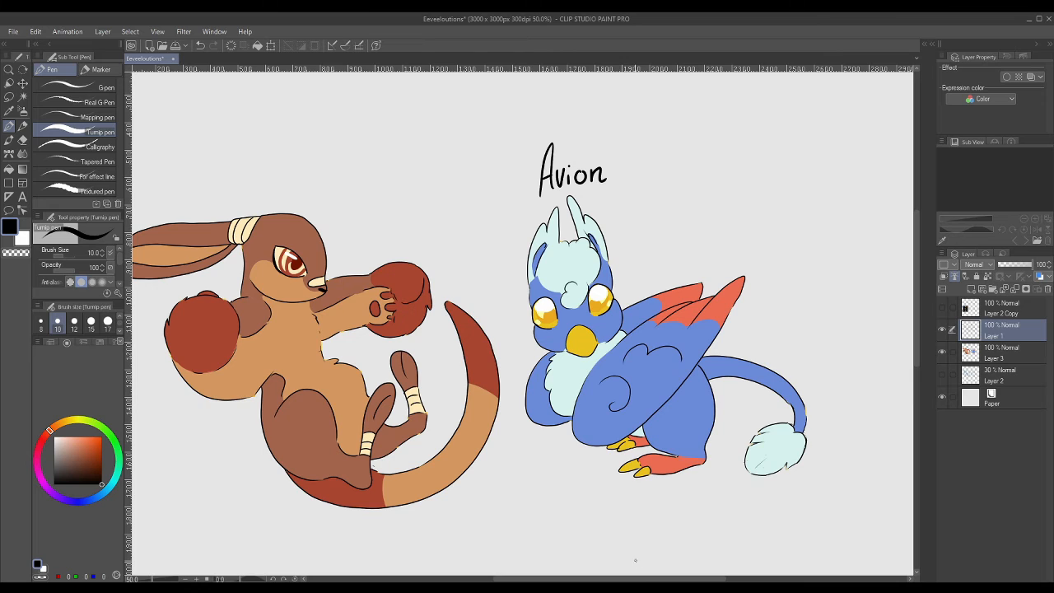
pyautogui.moveTo(685, 579); pyautogui.dragTo(689, 579)
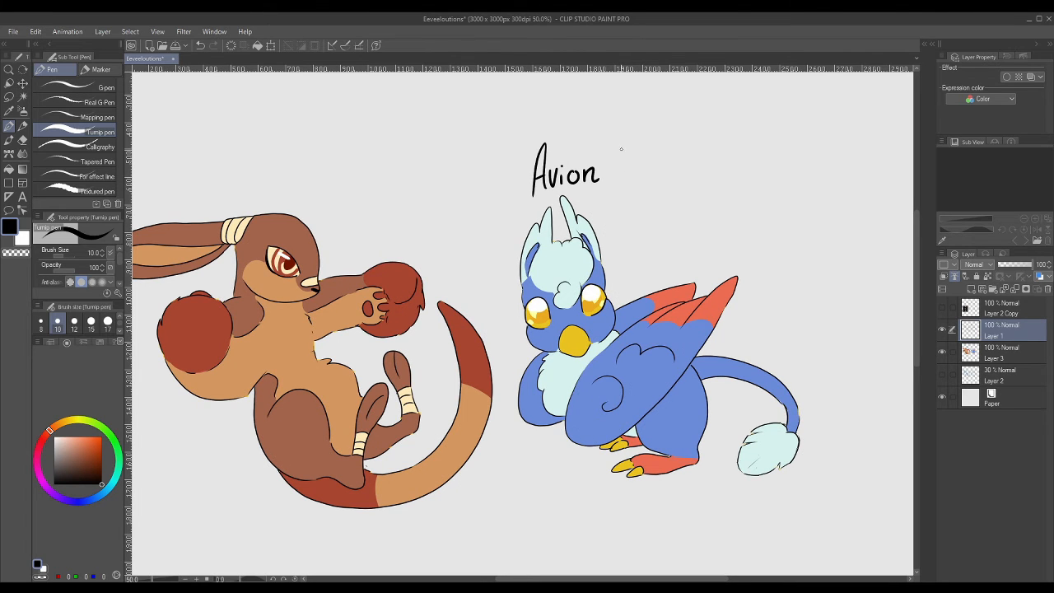
pyautogui.moveTo(625, 201)
pyautogui.mouseDown()
pyautogui.moveTo(611, 216)
pyautogui.moveTo(740, 213)
pyautogui.mouseUp()
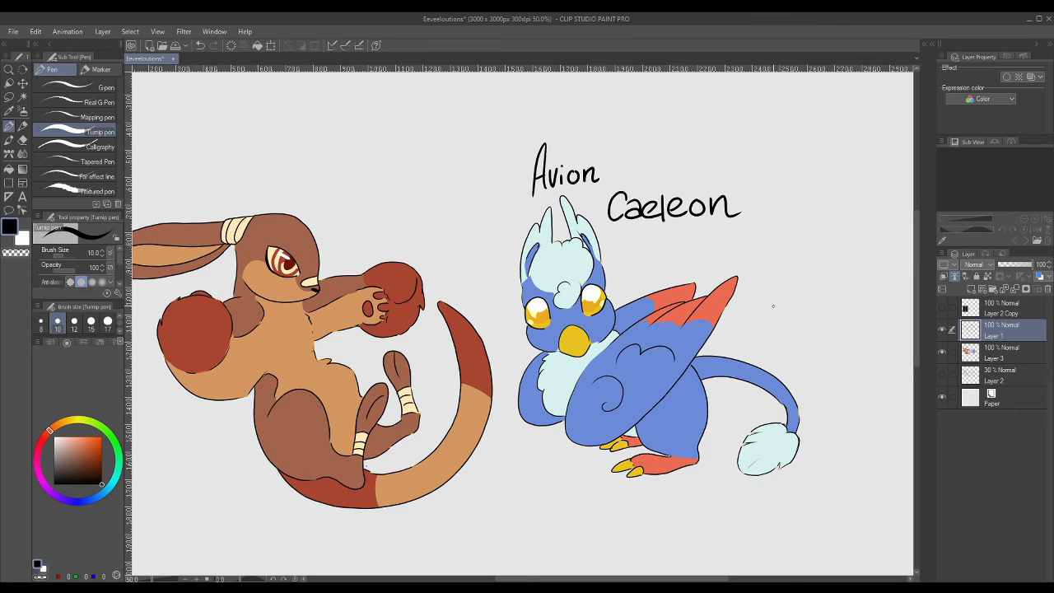
# - Hand-letter the name "Meleeon" in black above the curled creature's head on Layer 1
pyautogui.moveTo(638, 579); pyautogui.dragTo(629, 579)
pyautogui.moveTo(916, 299); pyautogui.dragTo(919, 284)
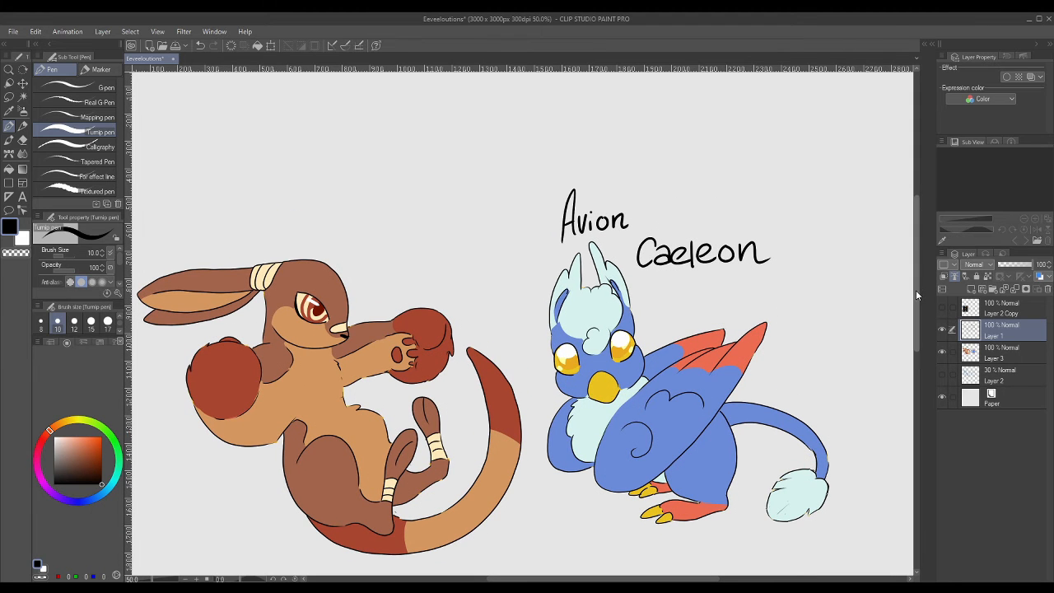
pyautogui.moveTo(629, 579); pyautogui.dragTo(606, 579)
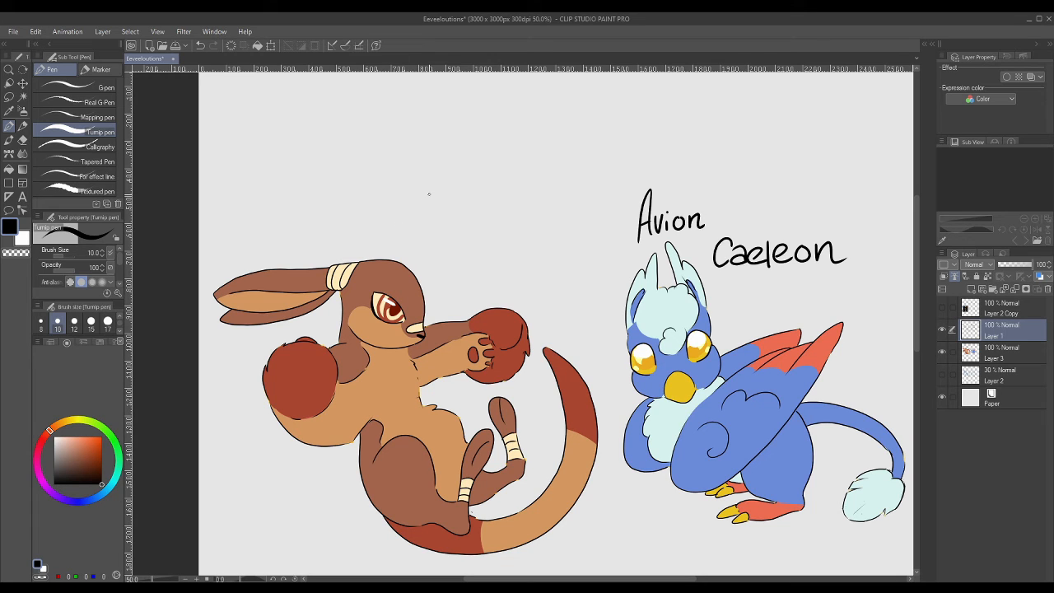
pyautogui.hotkey('alt', 'Tab')
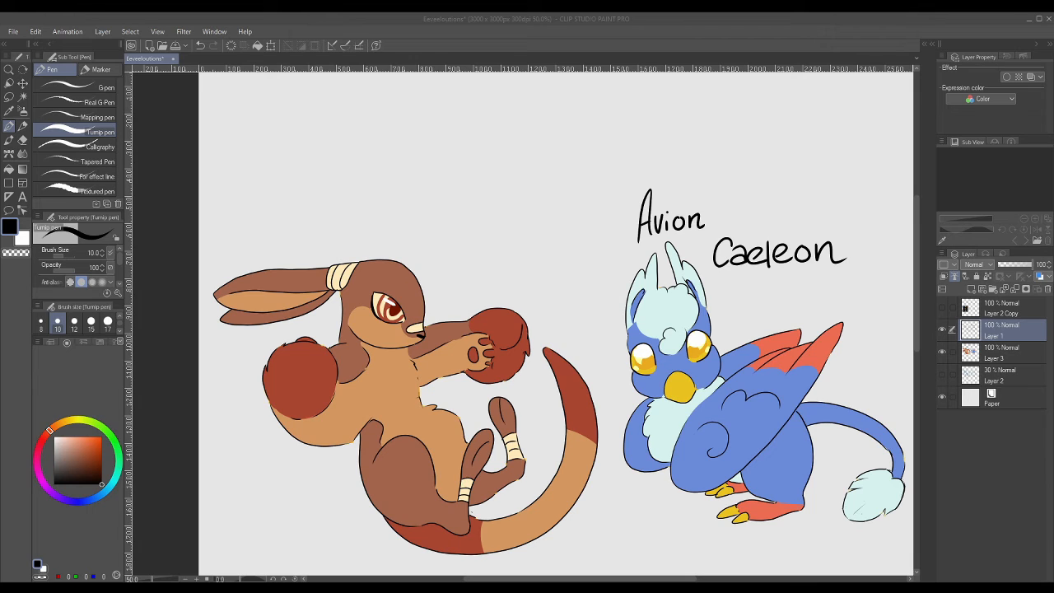
pyautogui.moveTo(327, 219); pyautogui.dragTo(344, 241)
pyautogui.moveTo(346, 234); pyautogui.dragTo(359, 238)
pyautogui.moveTo(362, 215); pyautogui.dragTo(365, 241)
pyautogui.moveTo(369, 233); pyautogui.dragTo(384, 236)
pyautogui.moveTo(384, 232); pyautogui.dragTo(402, 234)
pyautogui.moveTo(411, 223); pyautogui.dragTo(412, 222)
pyautogui.moveTo(422, 220); pyautogui.dragTo(438, 240)
# - Erase the name "Caeleon" from Layer 1 using the transparent colour at brush size 120
pyautogui.moveTo(580, 579); pyautogui.dragTo(597, 579)
pyautogui.moveTo(916, 306); pyautogui.dragTo(916, 318)
pyautogui.moveTo(626, 580); pyautogui.dragTo(611, 581)
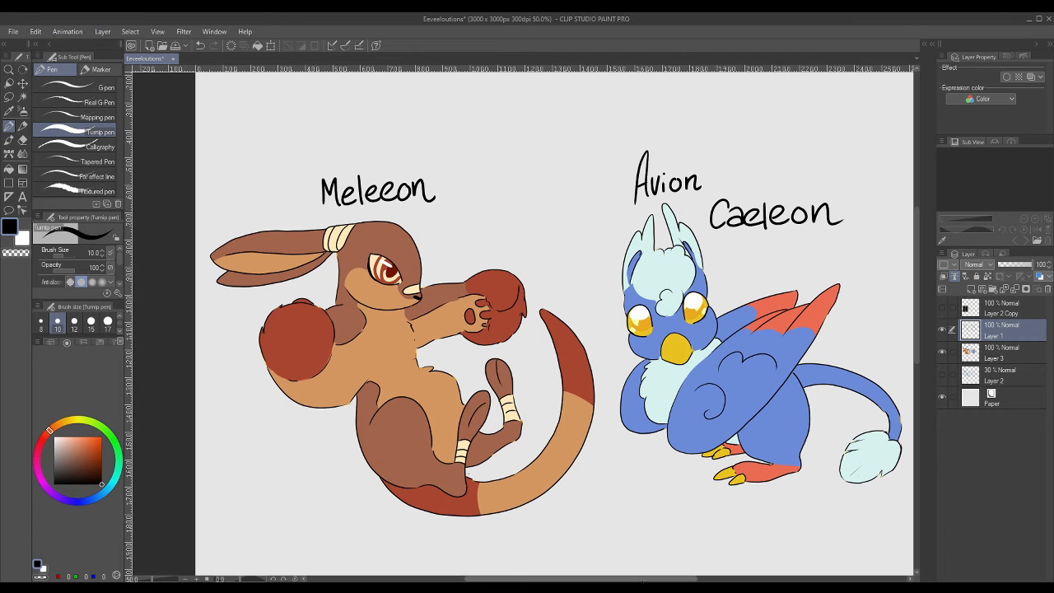
pyautogui.moveTo(610, 581); pyautogui.dragTo(623, 581)
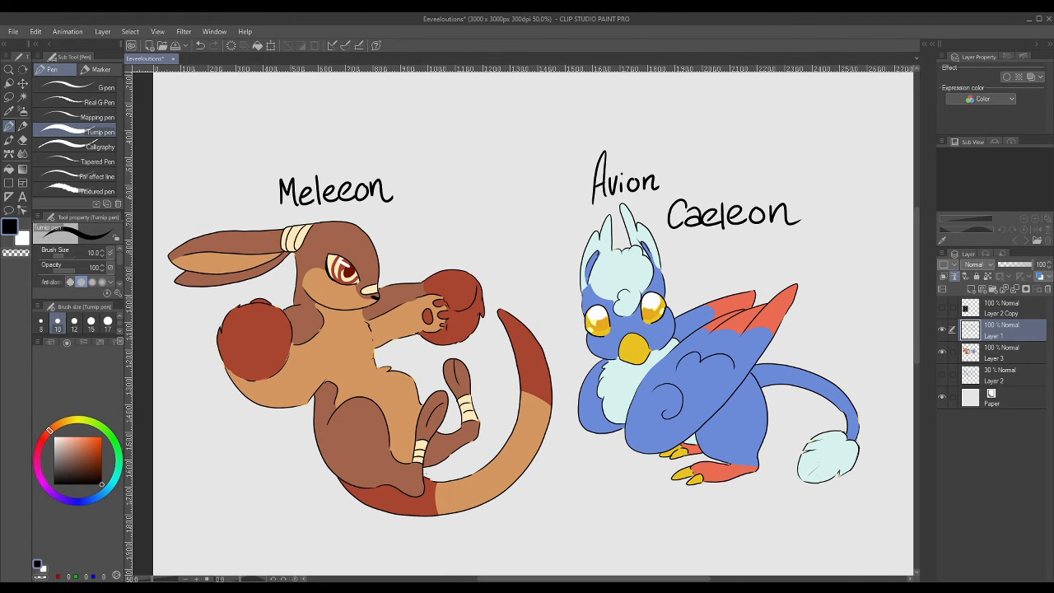
pyautogui.moveTo(668, 580); pyautogui.dragTo(681, 580)
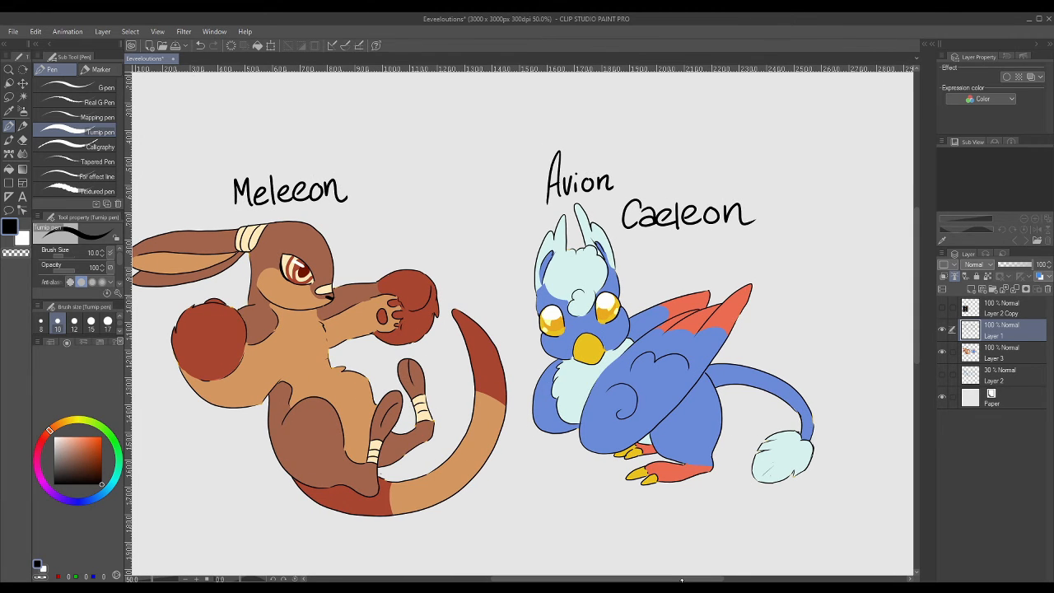
pyautogui.scroll(-1, 535, 408)
pyautogui.click(12, 252)
pyautogui.click(121, 329)
pyautogui.click(120, 330)
pyautogui.click(108, 322)
pyautogui.moveTo(616, 274)
pyautogui.mouseDown()
pyautogui.moveTo(602, 285)
pyautogui.moveTo(717, 275)
pyautogui.mouseUp()
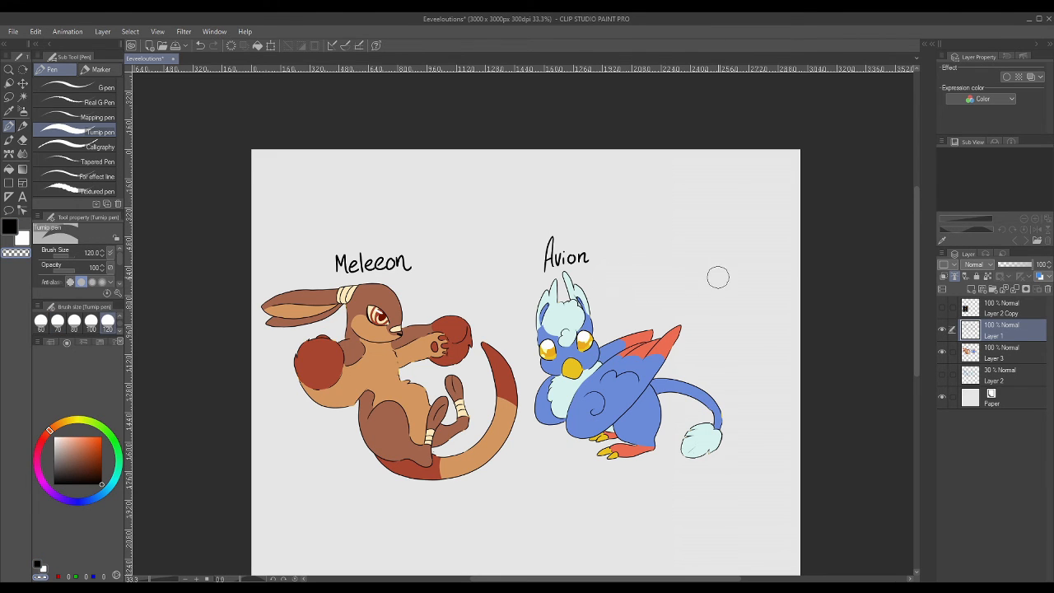
# - Try to recolour the lineart of the curled creature's tail in dark red with the Turnip pen at size 300
pyautogui.press('m')
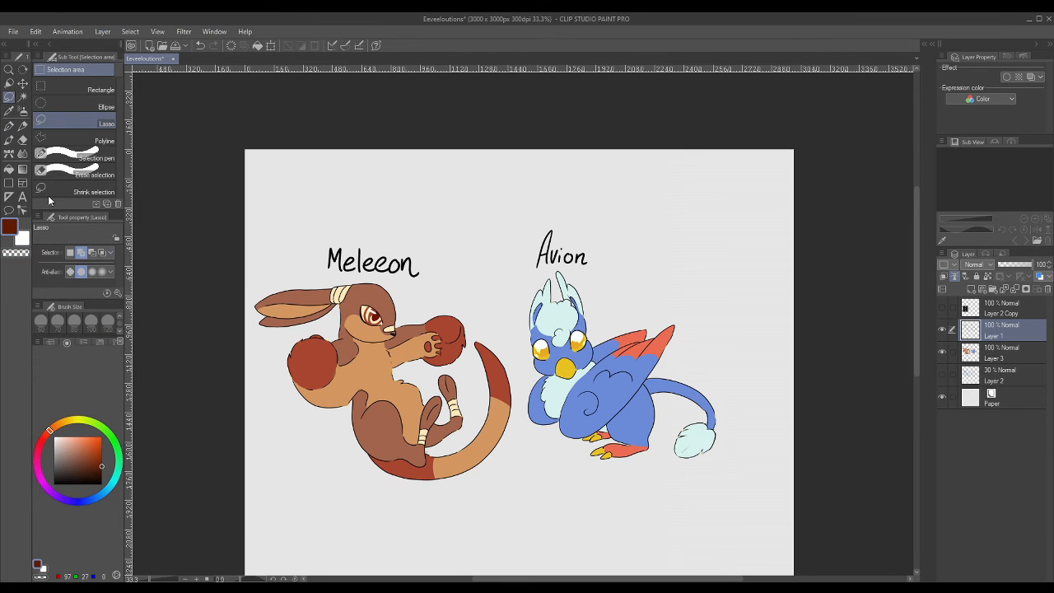
pyautogui.click(8, 128)
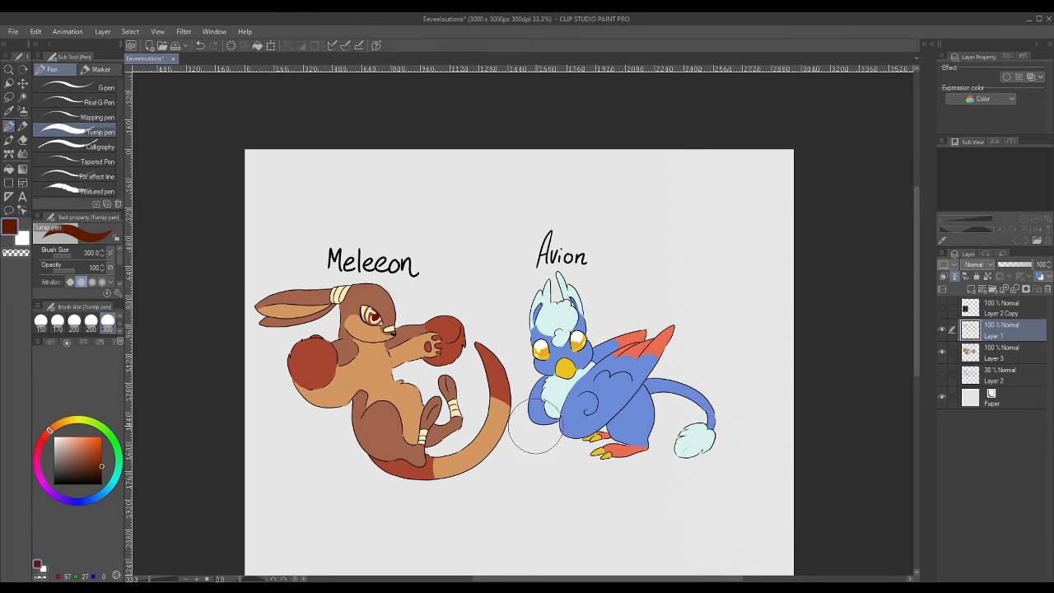
pyautogui.moveTo(469, 469); pyautogui.dragTo(501, 428)
pyautogui.hotkey('ctrl', 'z')
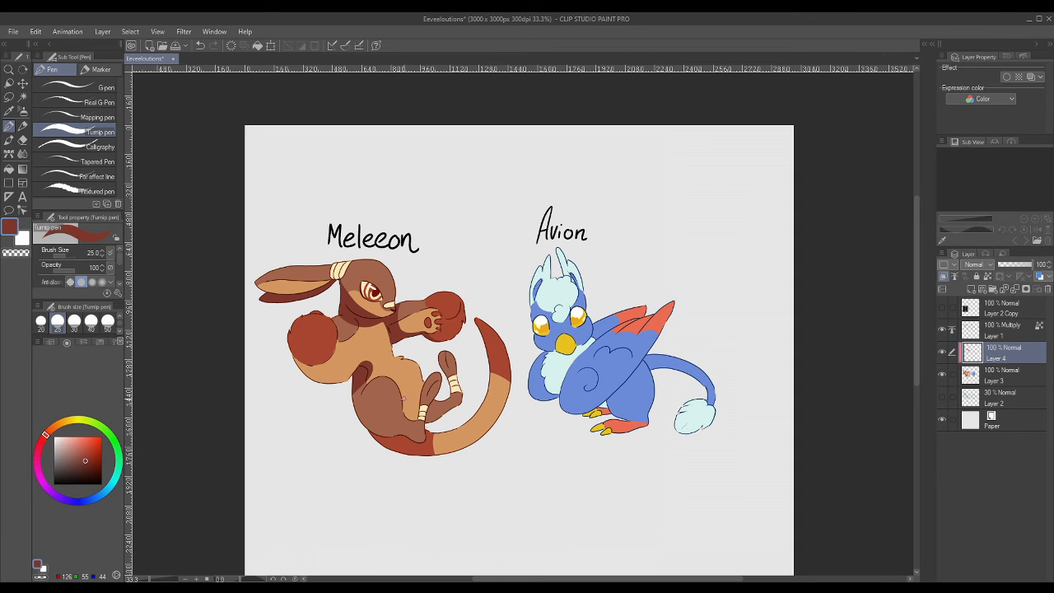
# - Try a dark red shadow along the outer edge of the curled creature's tail on Layer 4 at pen size 25
pyautogui.press('g')
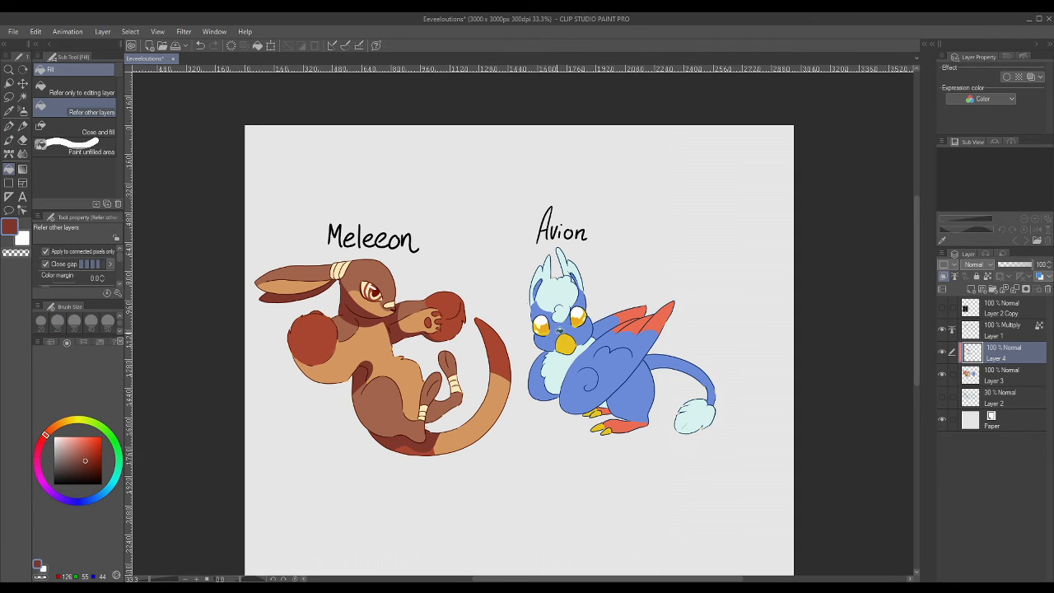
pyautogui.click(9, 126)
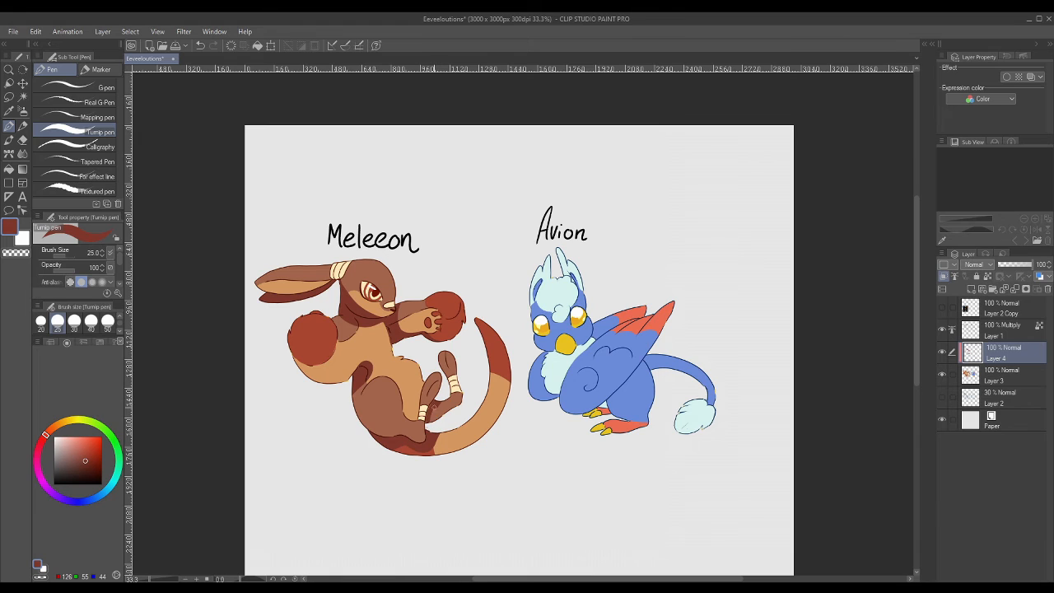
pyautogui.moveTo(504, 370); pyautogui.dragTo(475, 443)
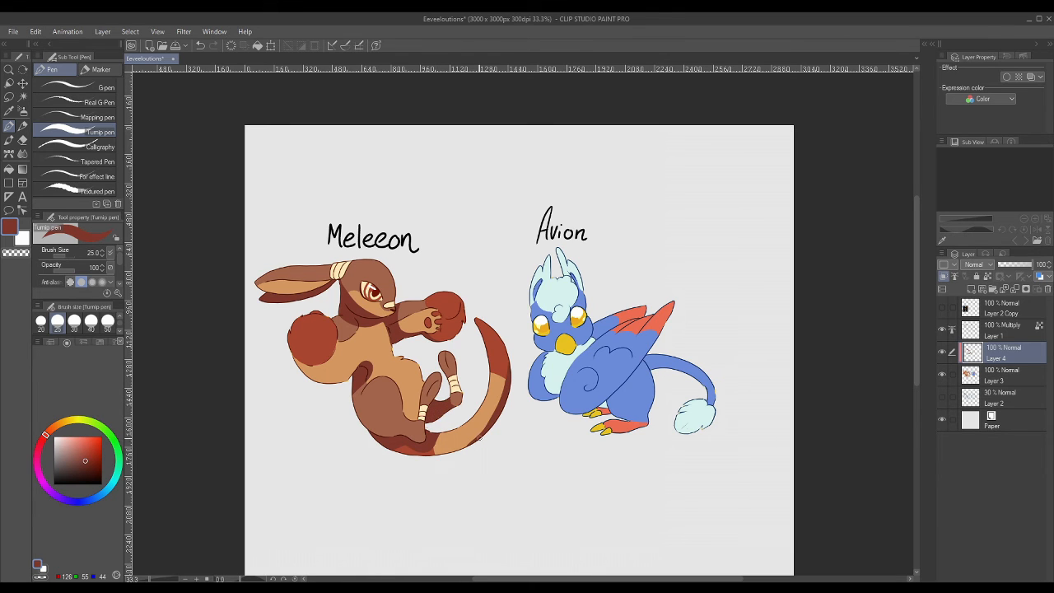
pyautogui.hotkey('ctrl', 'z')
pyautogui.hotkey('ctrl', 'y')
pyautogui.hotkey('ctrl', 'z')
# - Shade along the curve of the curled creature's tail in dark red on Layer 4, redrawing the rejected strokes
pyautogui.moveTo(488, 439)
pyautogui.mouseDown()
pyautogui.moveTo(492, 346)
pyautogui.moveTo(477, 321)
pyautogui.mouseUp()
pyautogui.hotkey('ctrl', 'z')
pyautogui.hotkey('ctrl', 'y')
pyautogui.hotkey('ctrl', 'z')
pyautogui.moveTo(448, 437); pyautogui.dragTo(494, 410)
pyautogui.hotkey('ctrl', 'z')
pyautogui.moveTo(450, 438); pyautogui.dragTo(493, 412)
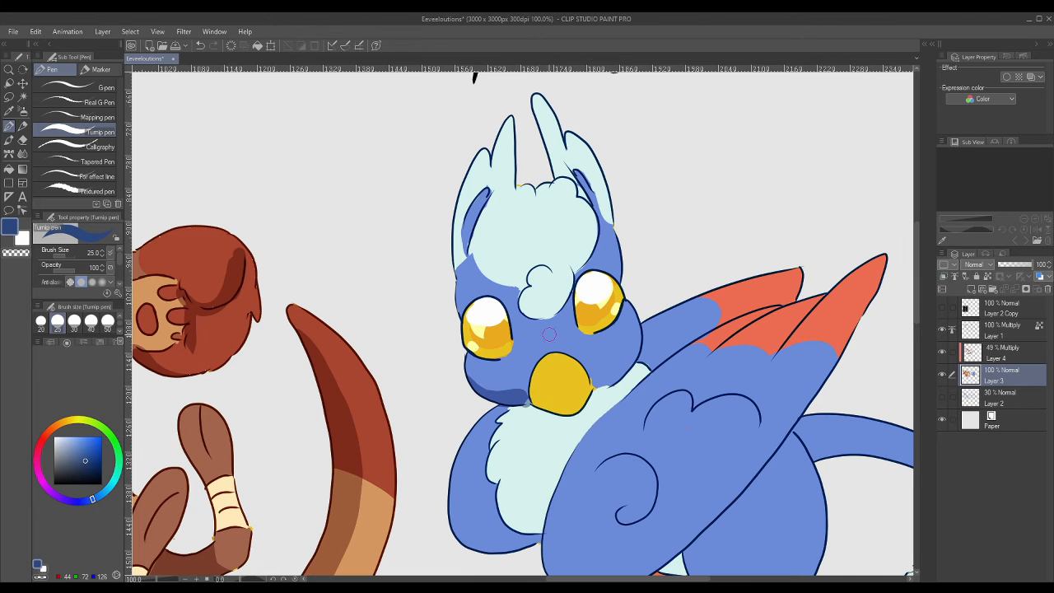
# - Sample the body blue on Layer 3 and shade the winged creature's inner ears in dark blue on Layer 4
pyautogui.keyDown('alt'); pyautogui.click(525, 364); pyautogui.keyUp('alt')
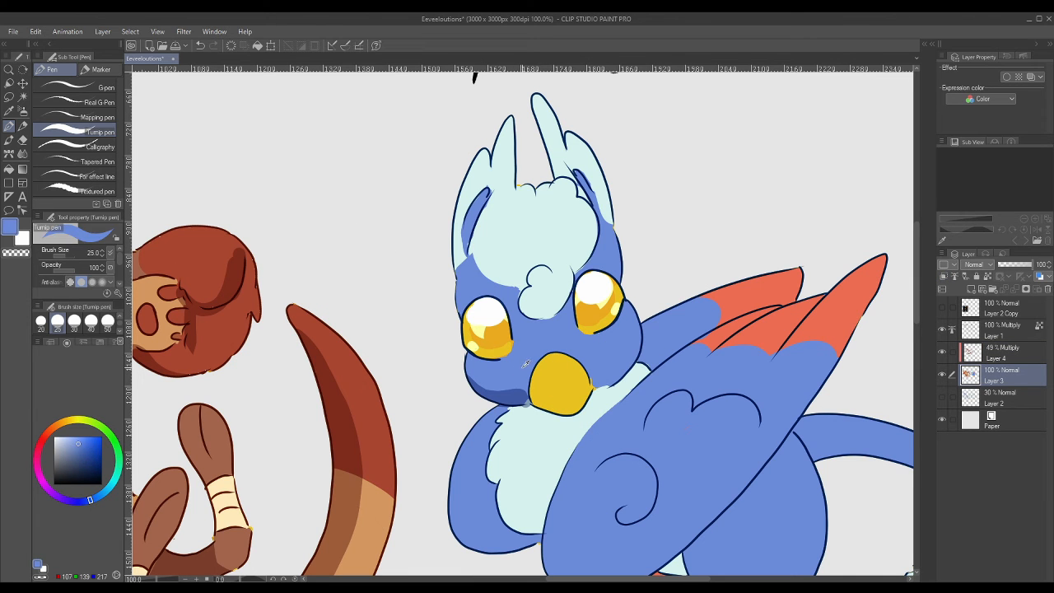
pyautogui.keyDown('alt'); pyautogui.click(522, 412); pyautogui.keyUp('alt')
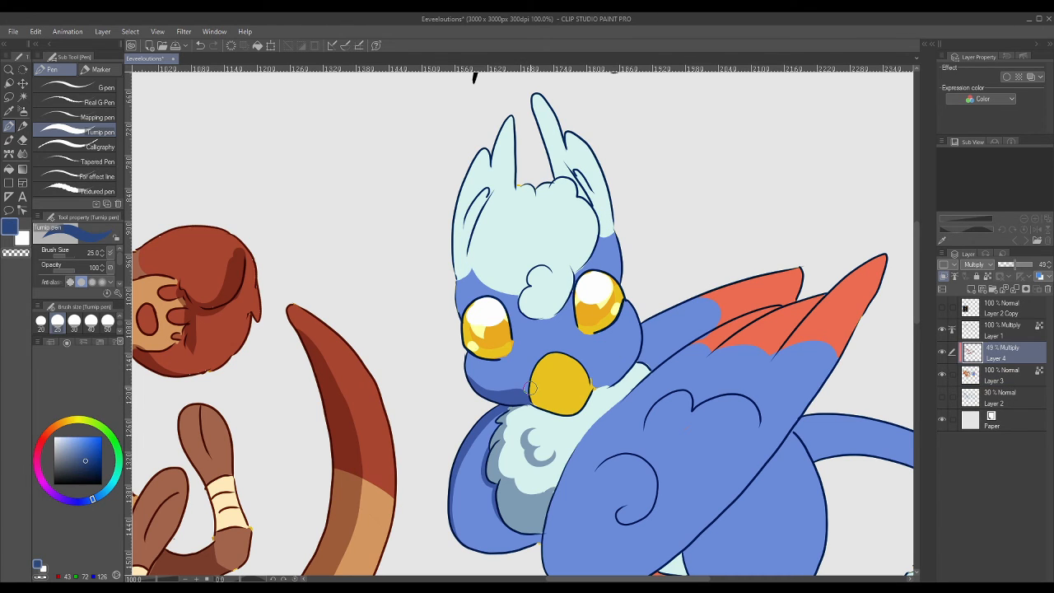
pyautogui.moveTo(467, 214)
pyautogui.mouseDown()
pyautogui.moveTo(466, 245)
pyautogui.moveTo(465, 222)
pyautogui.moveTo(466, 244)
pyautogui.moveTo(486, 190)
pyautogui.moveTo(479, 216)
pyautogui.mouseUp()
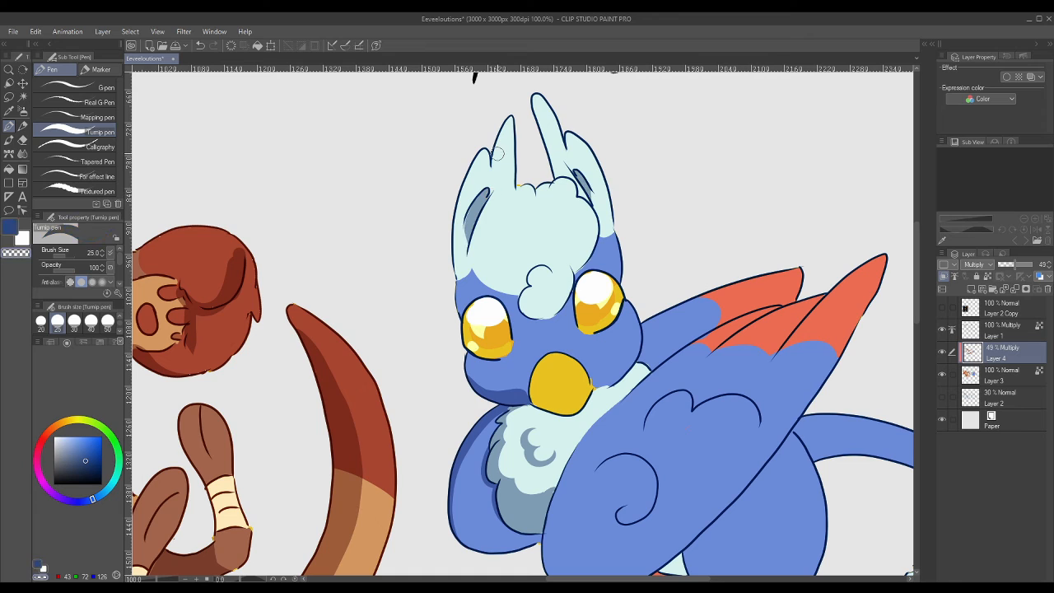
pyautogui.press('c')
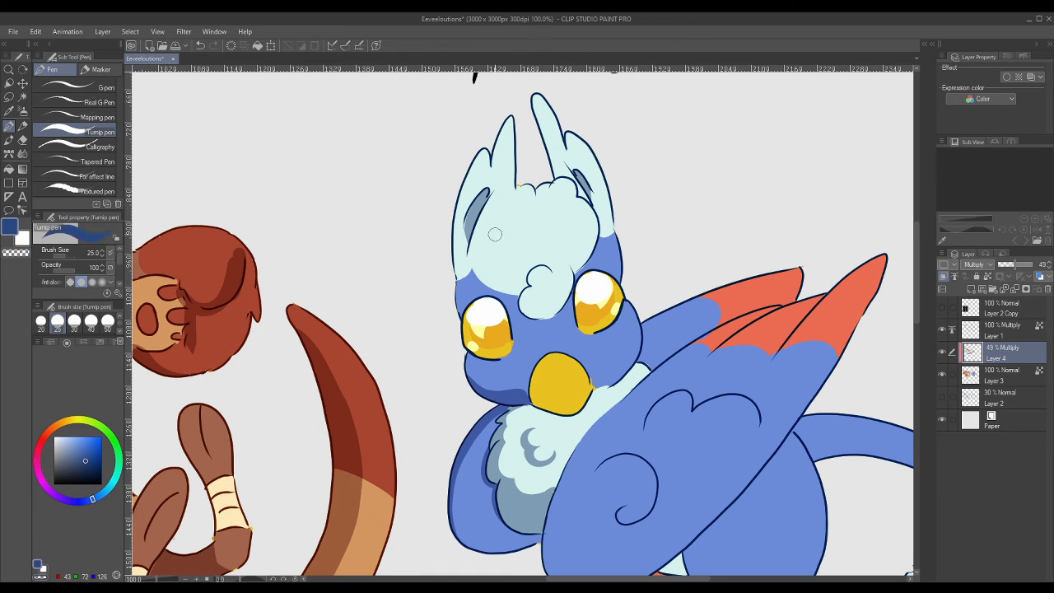
# - Shade the winged creature's forehead curl in dark blue on Layer 4, redoing the rejected shadow, and resample the body blue on Layer 3
pyautogui.moveTo(531, 304)
pyautogui.mouseDown()
pyautogui.moveTo(560, 304)
pyautogui.moveTo(550, 291)
pyautogui.mouseUp()
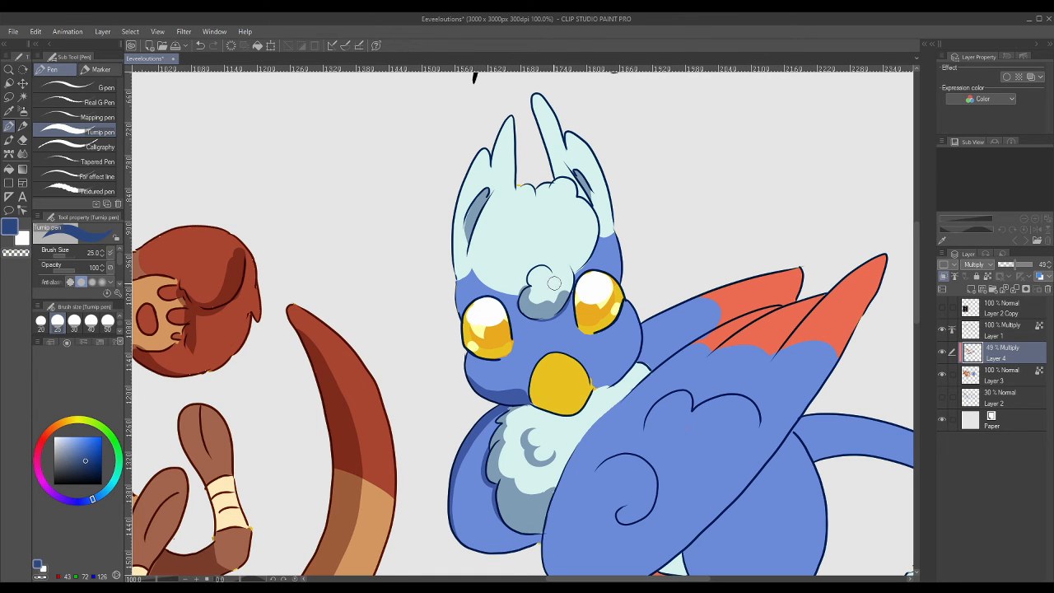
pyautogui.hotkey('ctrl', 'z')
pyautogui.hotkey('ctrl', 'z')
pyautogui.hotkey('ctrl', 'z')
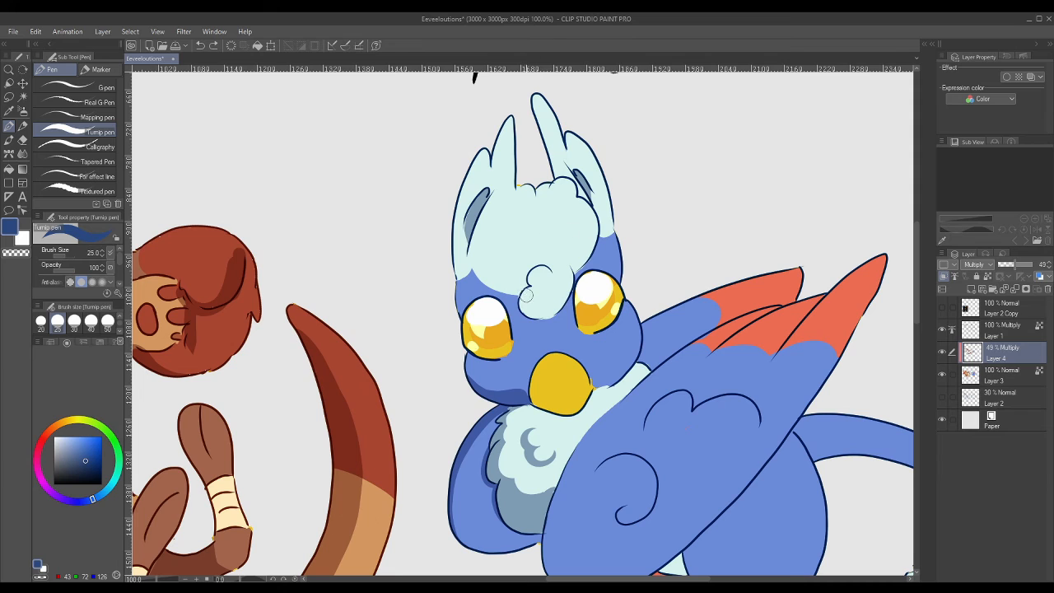
pyautogui.moveTo(525, 307)
pyautogui.mouseDown()
pyautogui.moveTo(564, 293)
pyautogui.moveTo(525, 307)
pyautogui.moveTo(548, 313)
pyautogui.moveTo(538, 314)
pyautogui.mouseUp()
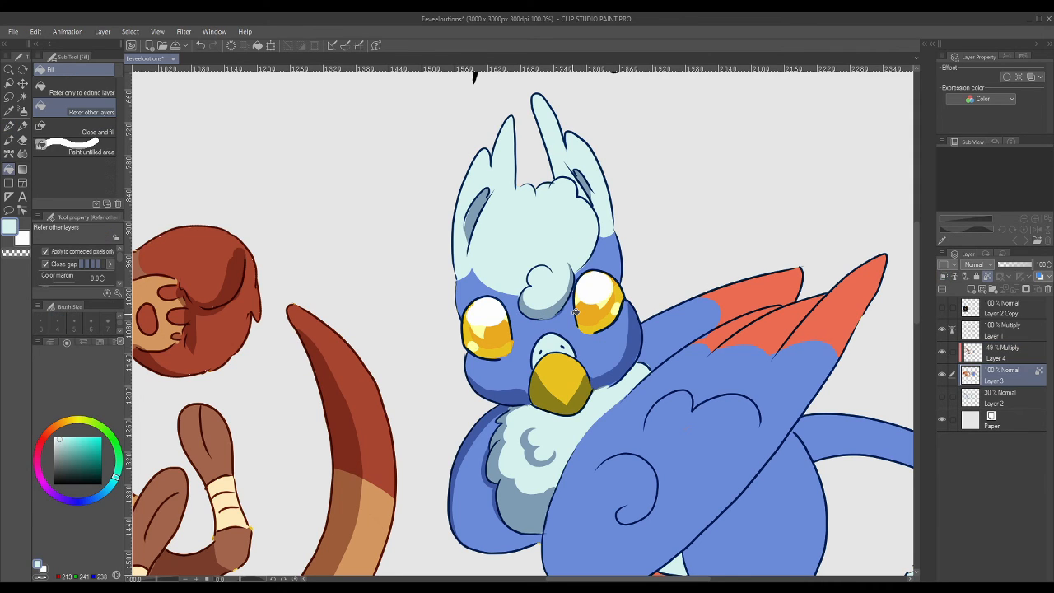
pyautogui.keyDown('alt'); pyautogui.click(575, 313); pyautogui.keyUp('alt')
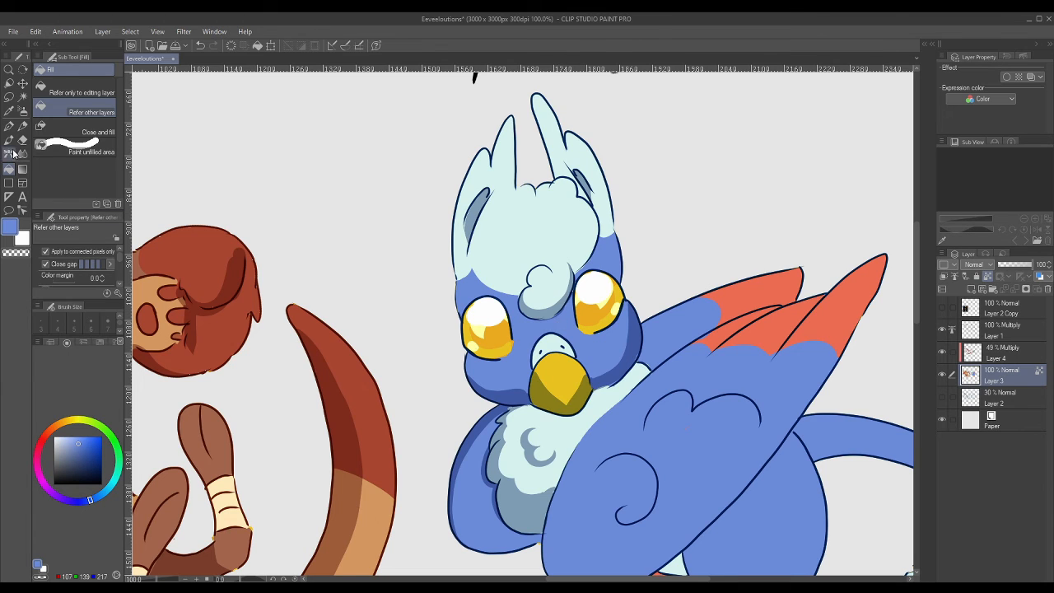
pyautogui.press('p')
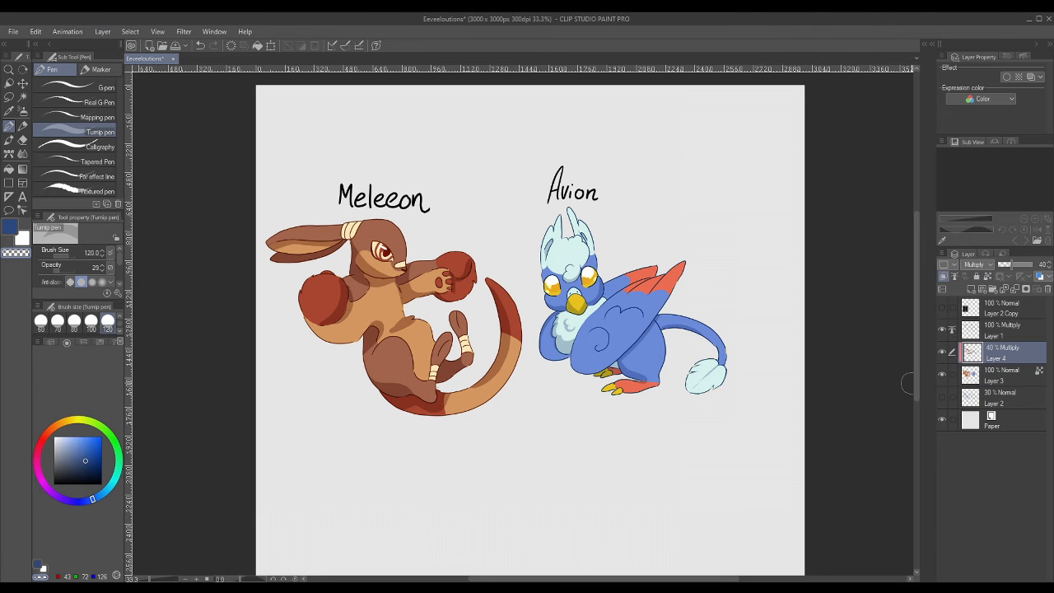
# - Crop the canvas to 3000 x 1872 px around both creatures and show the Eevee evolution chart on Layer 2 Copy
pyautogui.click(8, 97)
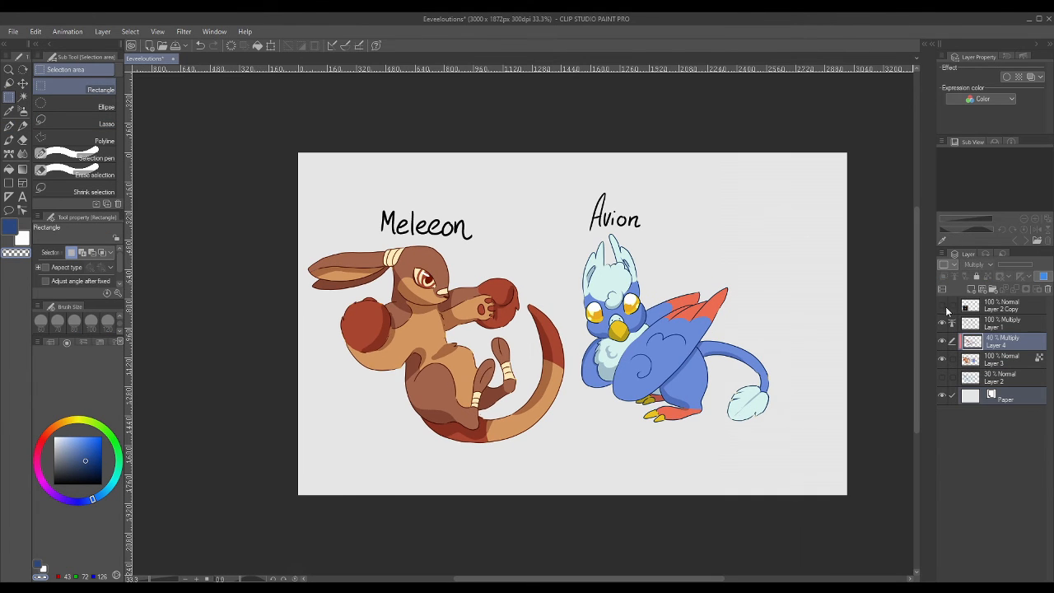
pyautogui.click(943, 306)
# - Move the Eevee evolution chart on Layer 2 Copy to the right of the canvas, undoing the move of the wrong layer
pyautogui.click(23, 83)
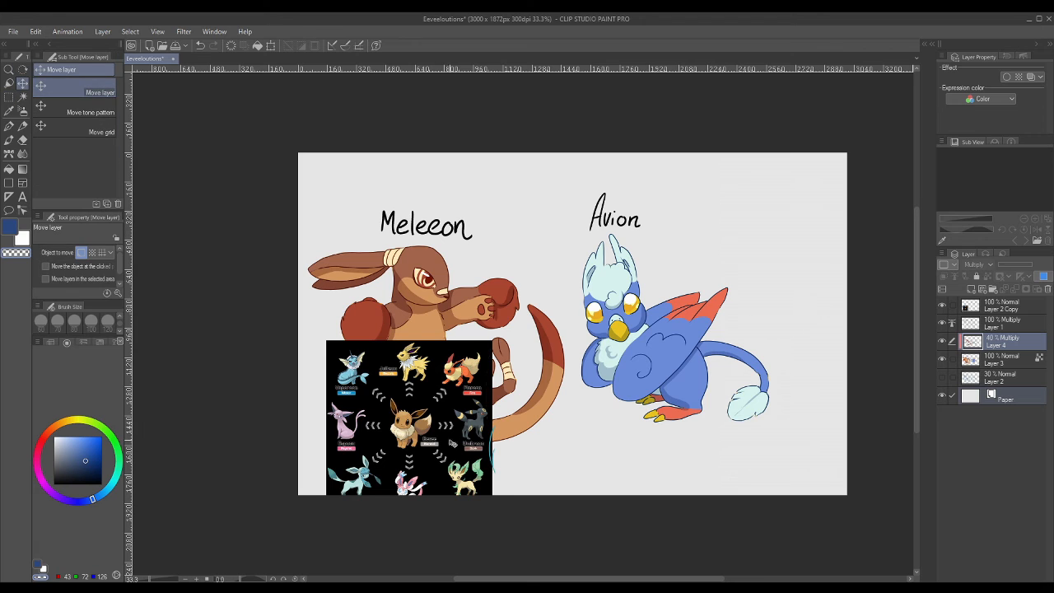
pyautogui.moveTo(453, 443); pyautogui.dragTo(655, 372)
pyautogui.hotkey('ctrl', 'z')
pyautogui.click(998, 304)
pyautogui.moveTo(448, 428)
pyautogui.mouseDown()
pyautogui.moveTo(836, 276)
pyautogui.moveTo(805, 267)
pyautogui.moveTo(796, 251)
pyautogui.moveTo(786, 311)
pyautogui.mouseUp()
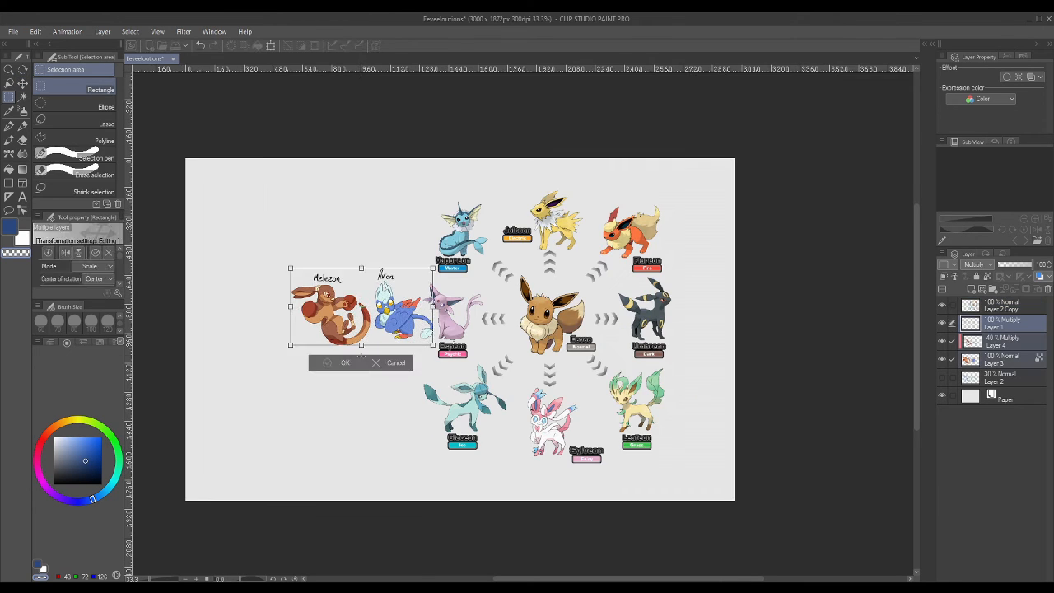
# - Scale both creatures and their names down to compare them with the figures in the Eevee evolution chart
pyautogui.click(361, 355)
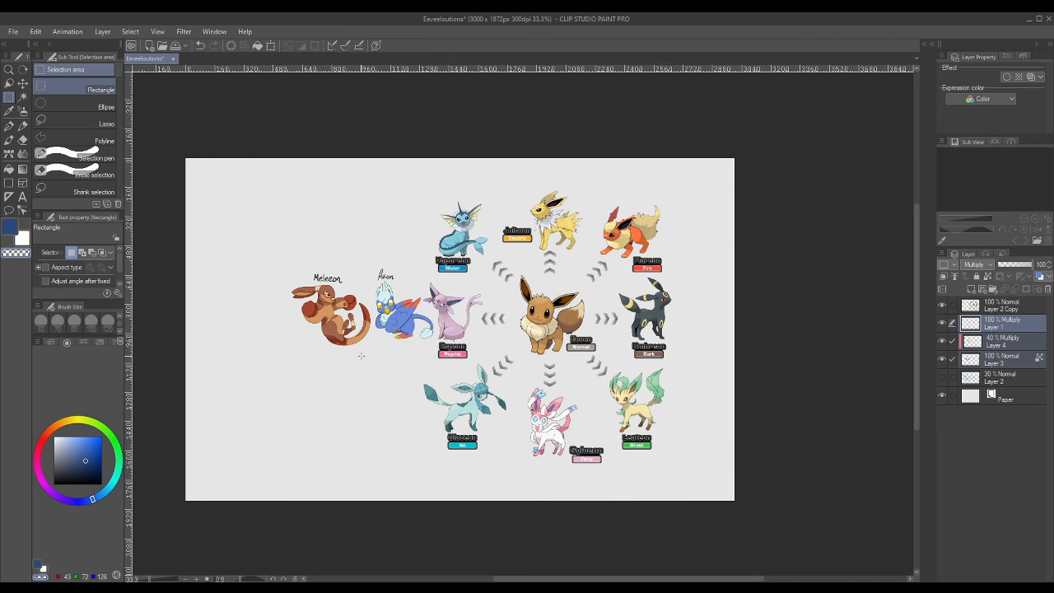
pyautogui.click(206, 579)
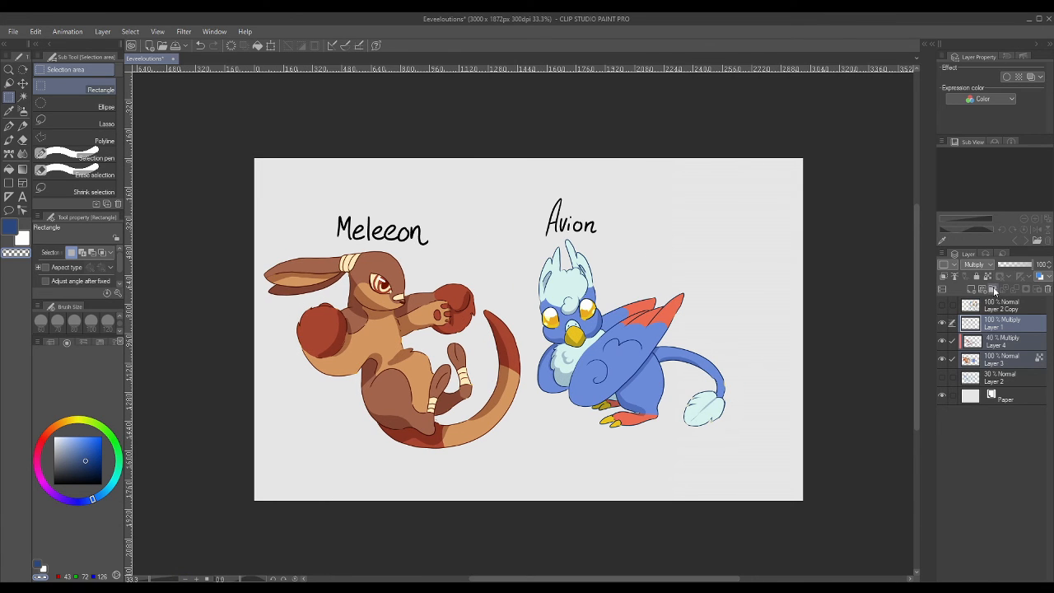
# - Add a new raster layer above Layer 2 Copy and set the drawing colour to black
pyautogui.click(994, 307)
pyautogui.click(972, 289)
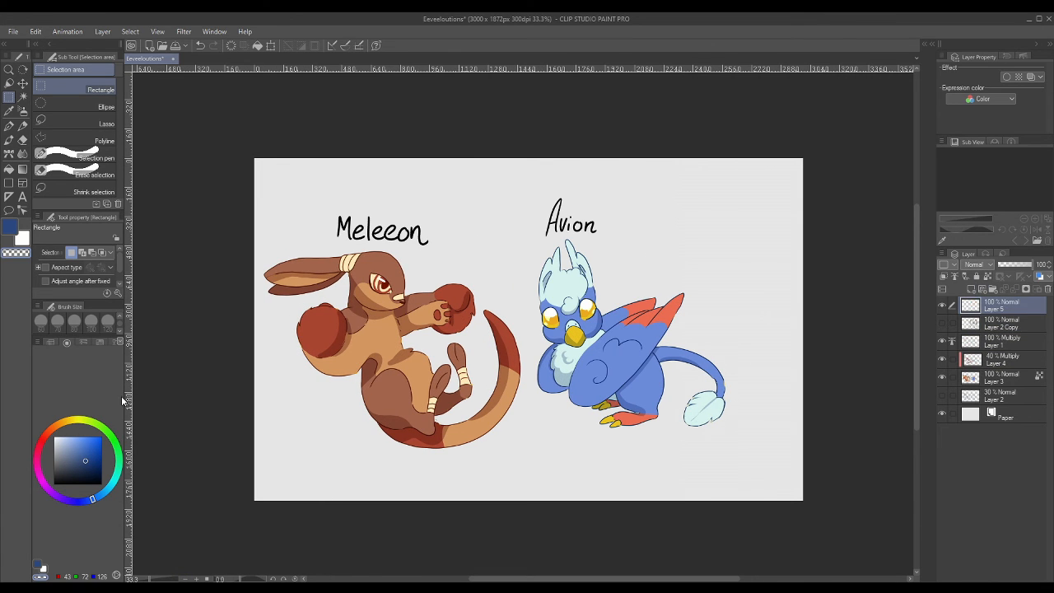
pyautogui.moveTo(91, 441); pyautogui.dragTo(107, 492)
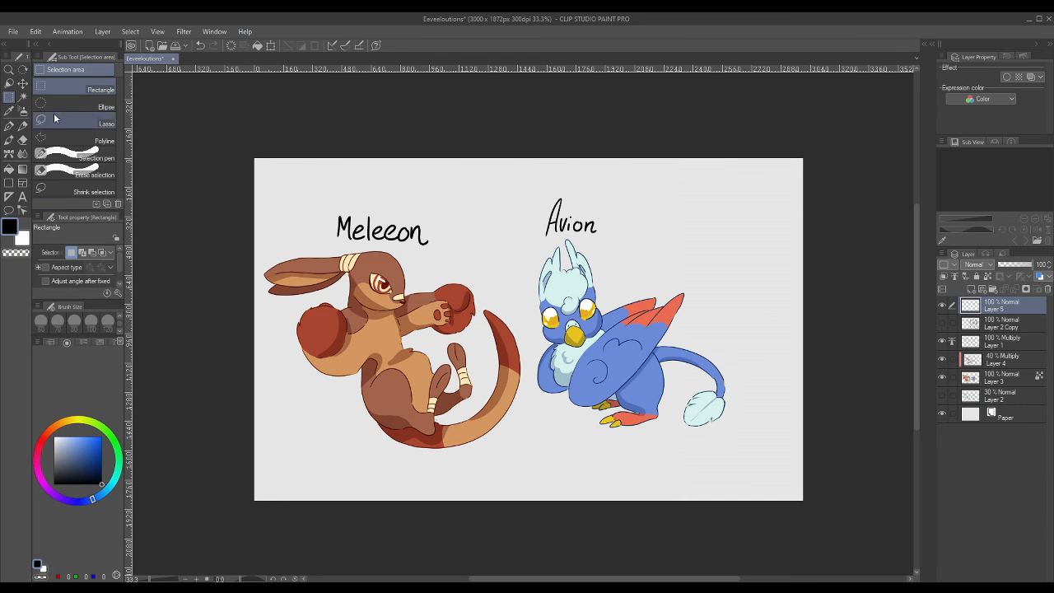
# - Handwrite the artist's @ handle in black below the two creatures on Layer 5, using the Turnip pen at size 5
pyautogui.press('p')
pyautogui.click(120, 317)
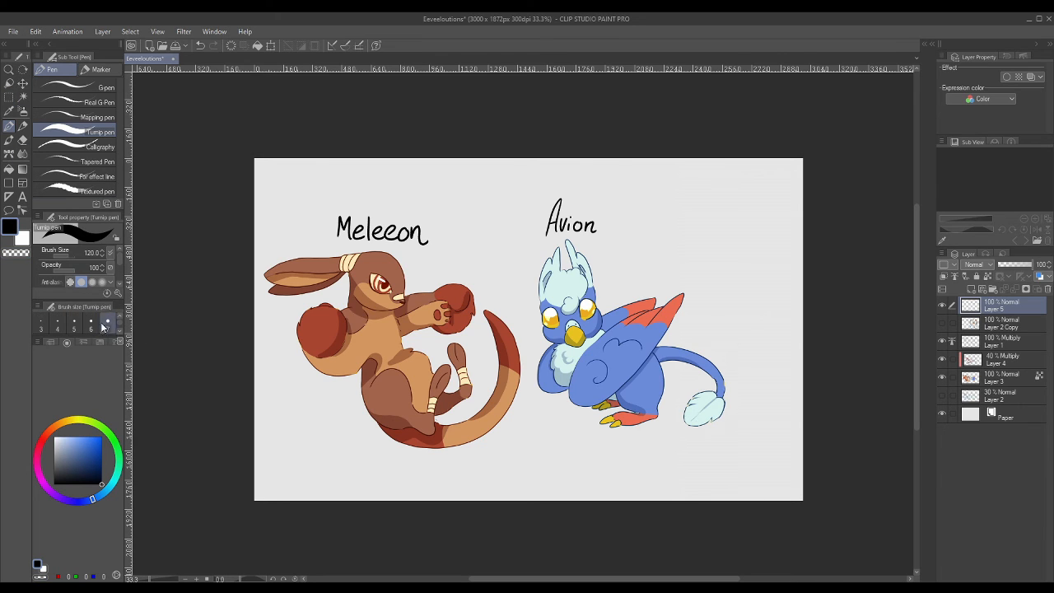
pyautogui.click(74, 321)
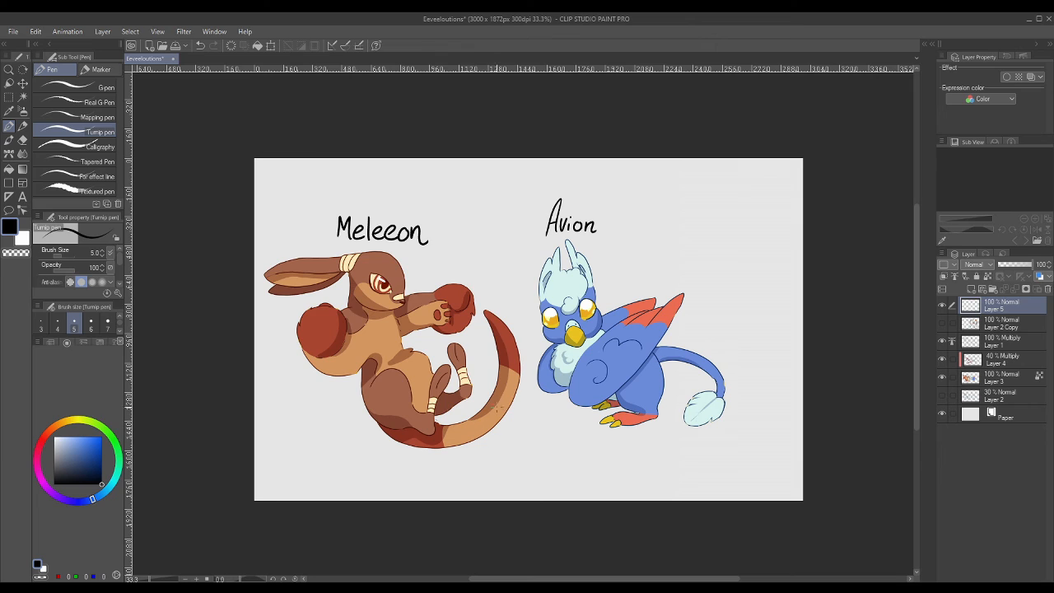
pyautogui.moveTo(485, 447)
pyautogui.mouseDown()
pyautogui.moveTo(490, 437)
pyautogui.moveTo(471, 446)
pyautogui.moveTo(493, 453)
pyautogui.moveTo(484, 449)
pyautogui.mouseUp()
pyautogui.hotkey('ctrl', 'z')
pyautogui.hotkey('ctrl', 'z')
pyautogui.moveTo(499, 438); pyautogui.dragTo(500, 451)
pyautogui.moveTo(548, 443); pyautogui.dragTo(551, 451)
pyautogui.click(555, 446)
pyautogui.hotkey('ctrl', 'z')
pyautogui.hotkey('ctrl', 'z')
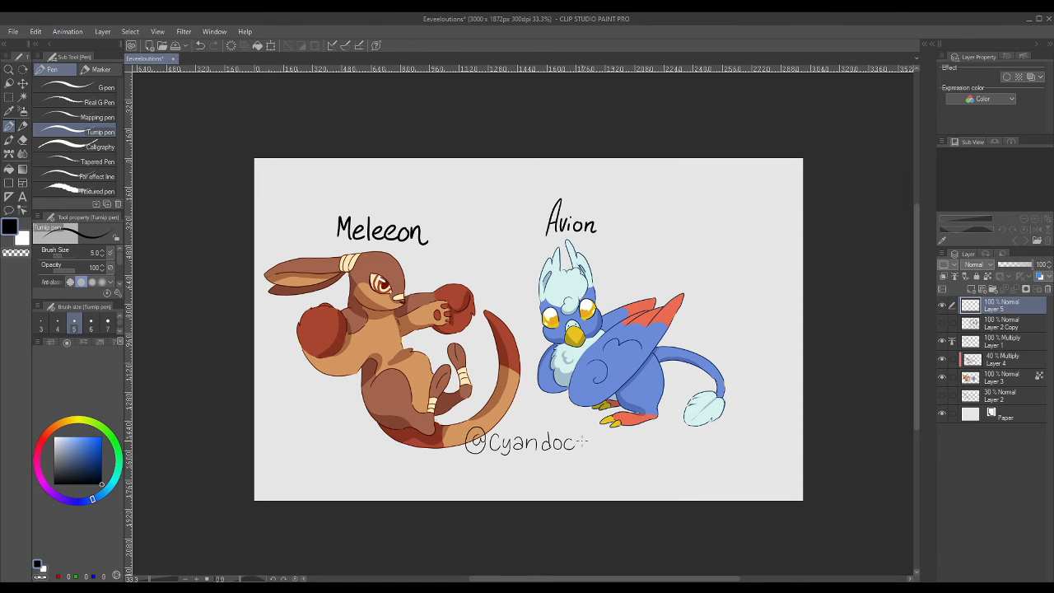
pyautogui.hotkey('ctrl', 'z')
pyautogui.moveTo(581, 441); pyautogui.dragTo(584, 443)
pyautogui.hotkey('ctrl', 'z')
pyautogui.hscroll(1, 581, 441)
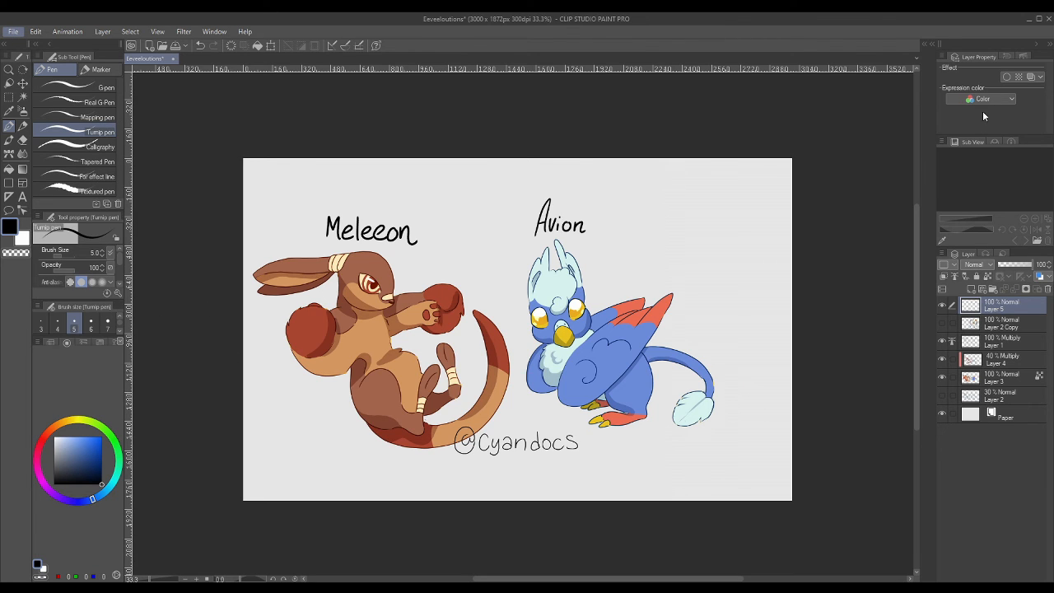
# - Change the Paper layer's colour to a light lavender purple
pyautogui.click(977, 418)
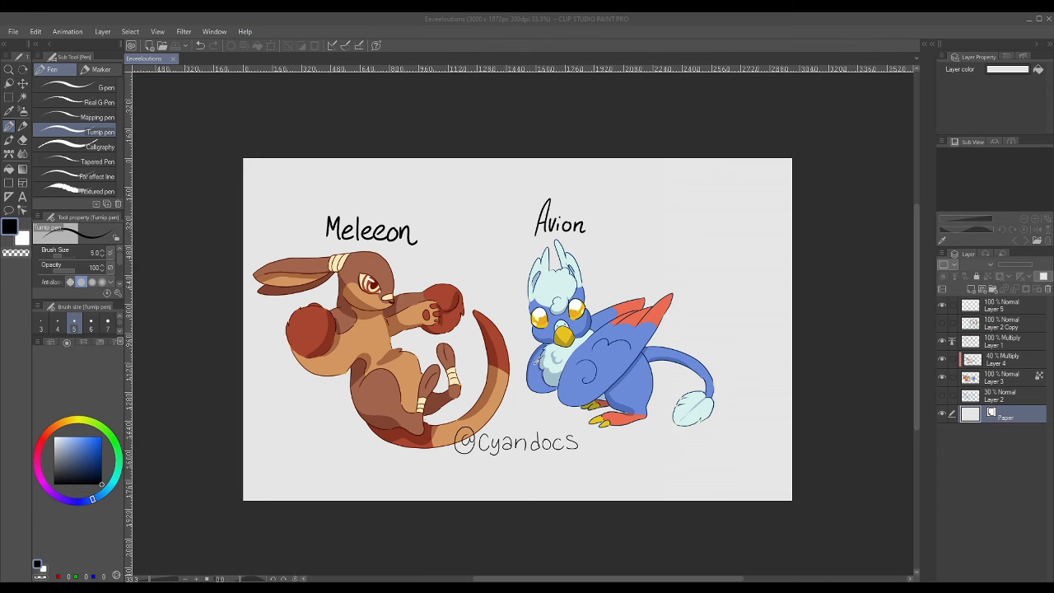
pyautogui.click(740, 239)
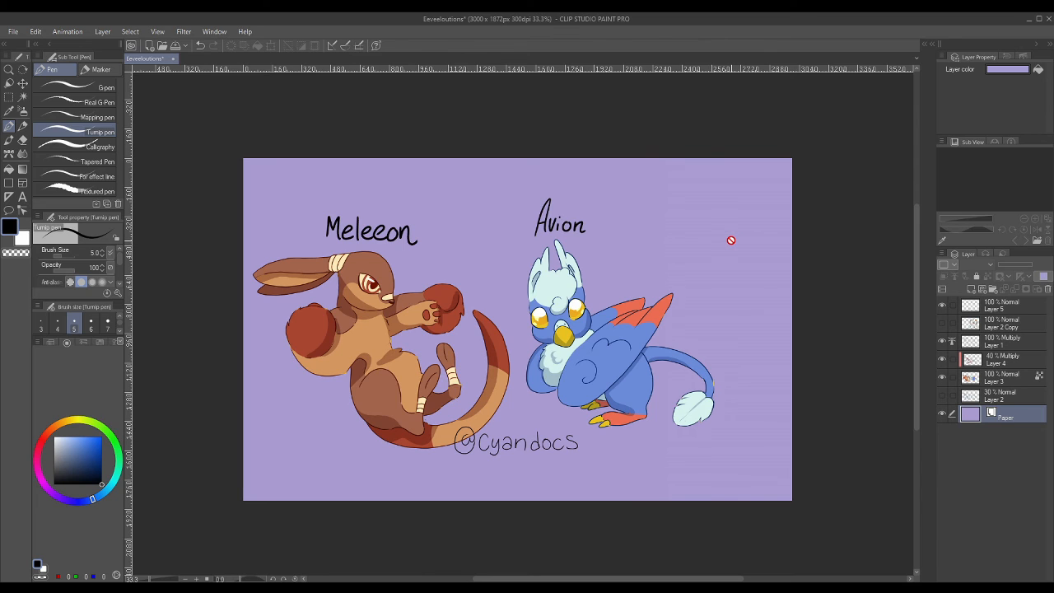
pyautogui.moveTo(663, 574); pyautogui.dragTo(676, 570)
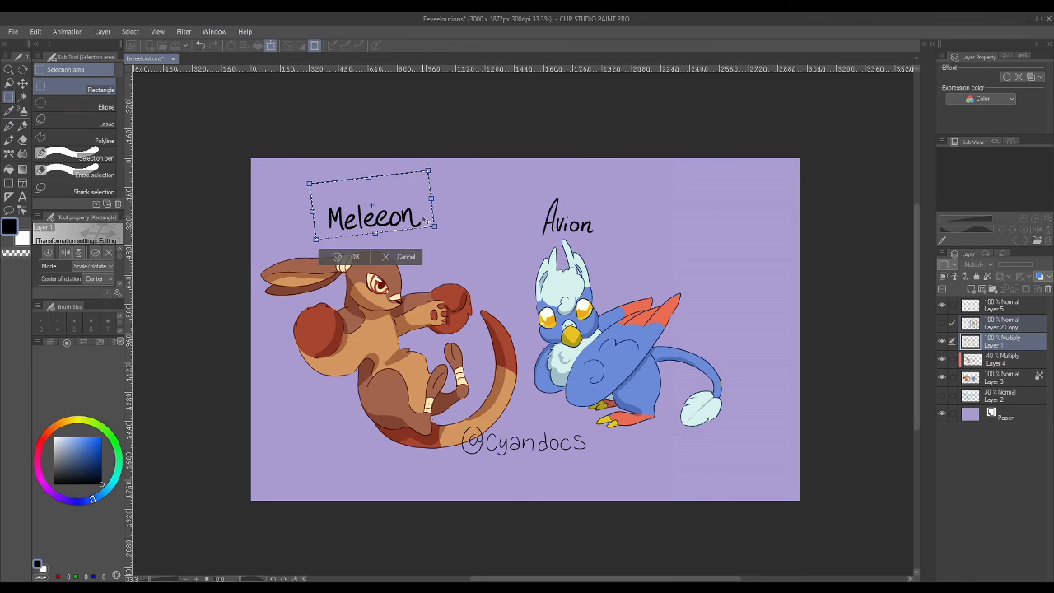
# - Tilt and raise the handwritten Meleeon name above the boxer creature, and clear the selection
pyautogui.moveTo(310, 236); pyautogui.dragTo(366, 265)
pyautogui.click(350, 254)
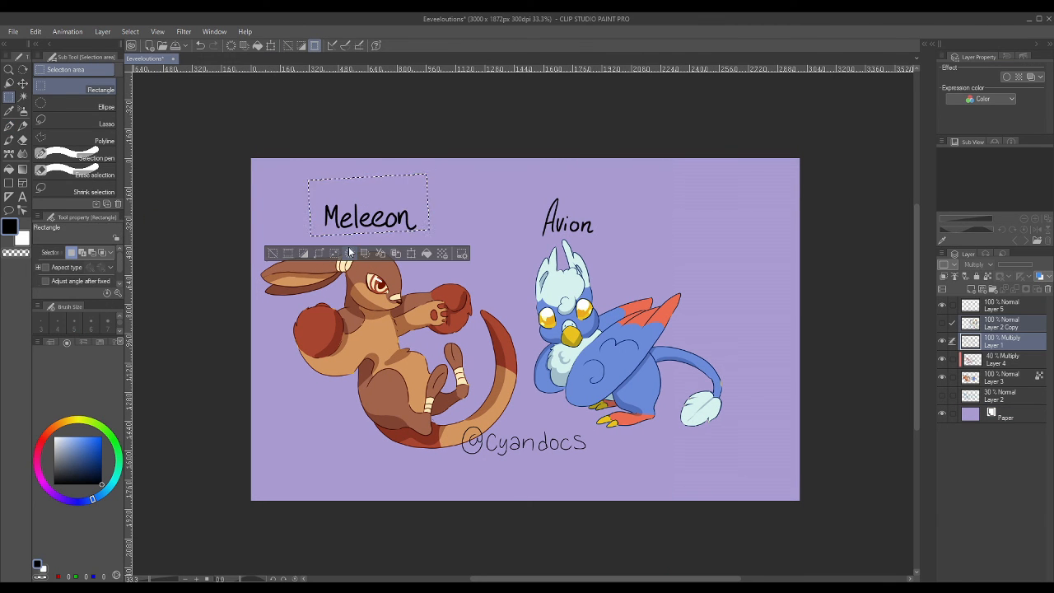
pyautogui.click(131, 33)
pyautogui.click(144, 57)
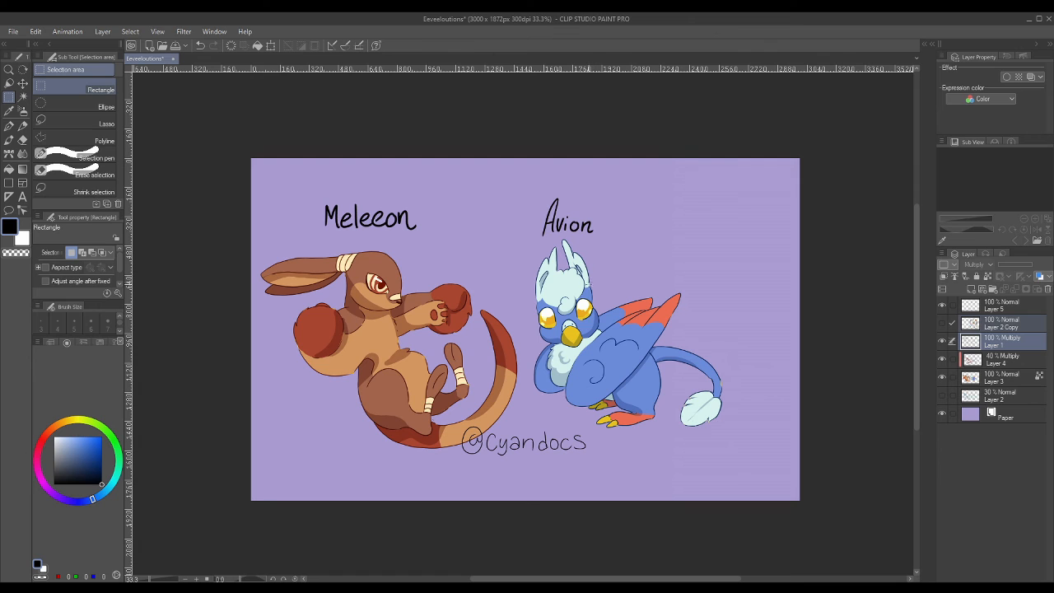
# - Add the title MELEEON above the boxer creature as white Miriam Mono CLM text with a black edge
pyautogui.press('p')
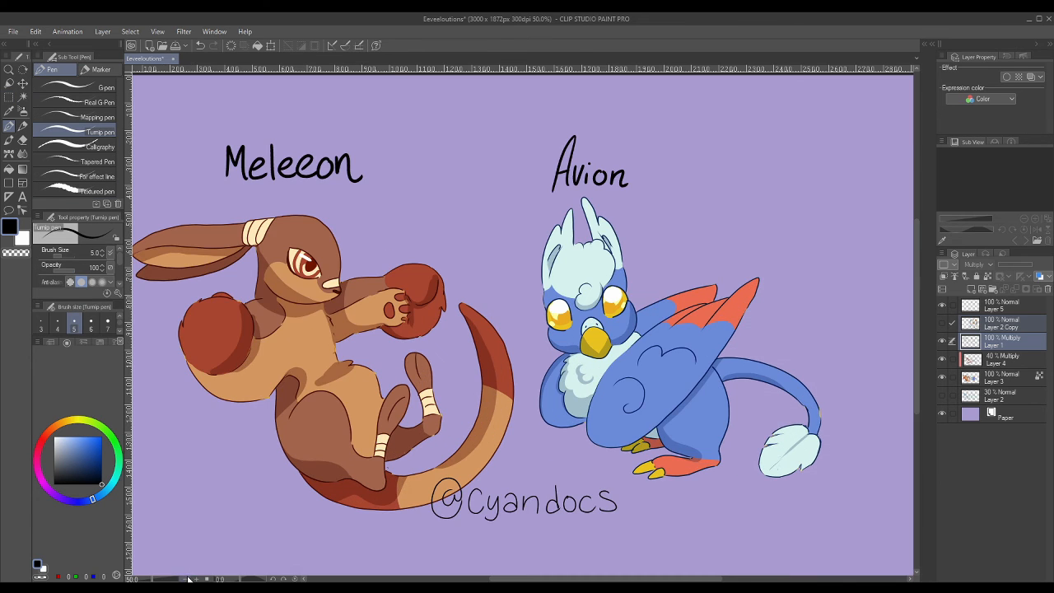
pyautogui.press('t')
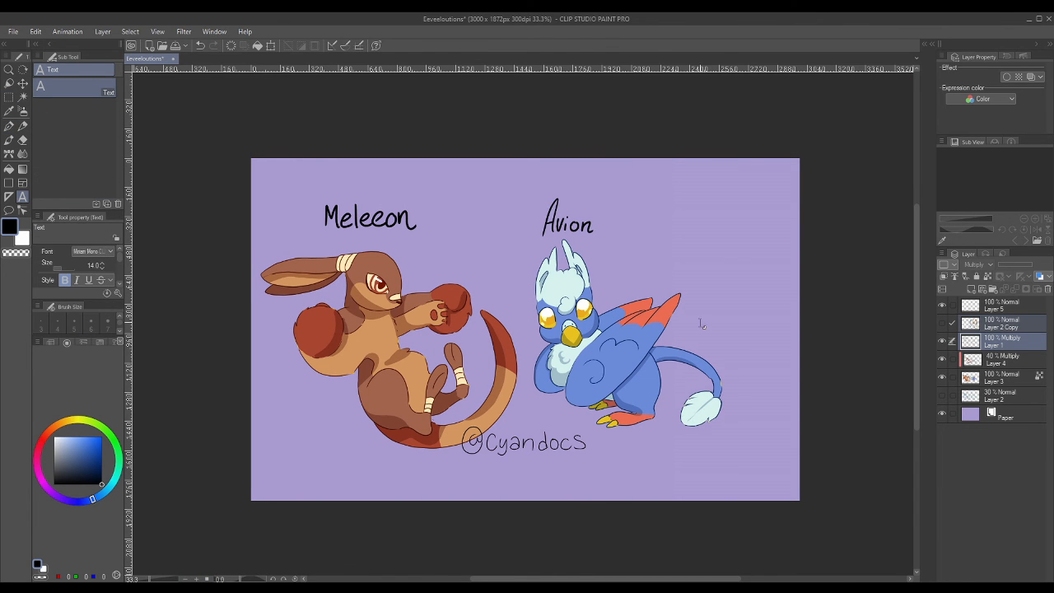
pyautogui.click(583, 485)
pyautogui.write('MELEEON')
pyautogui.click(103, 272)
pyautogui.moveTo(647, 496); pyautogui.dragTo(366, 188)
pyautogui.moveTo(120, 257); pyautogui.dragTo(119, 276)
pyautogui.click(71, 256)
pyautogui.click(71, 256)
pyautogui.click(89, 264)
# - Add the smaller outlined text FIGHTING to the MELEEON text layer
pyautogui.click(46, 262)
pyautogui.click(456, 229)
pyautogui.write('FIGHTING')
pyautogui.click(89, 264)
pyautogui.click(47, 262)
pyautogui.moveTo(484, 235); pyautogui.dragTo(515, 245)
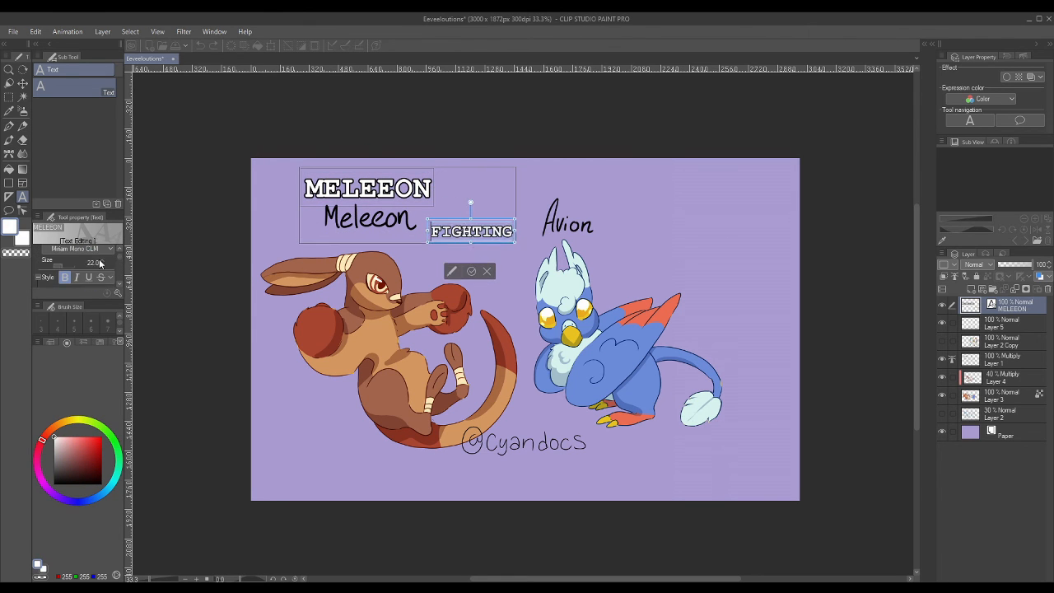
# - Erase the handwritten Meleeon name on Layer 1 and centre the FIGHTING text under the MELEEON title
pyautogui.click(942, 341)
pyautogui.click(942, 341)
pyautogui.click(1001, 361)
pyautogui.press('p')
pyautogui.moveTo(328, 220); pyautogui.dragTo(359, 216)
pyautogui.click(1015, 306)
pyautogui.moveTo(483, 222); pyautogui.dragTo(369, 214)
# - Erase the handwritten Avion name on Layer 1
pyautogui.click(1001, 341)
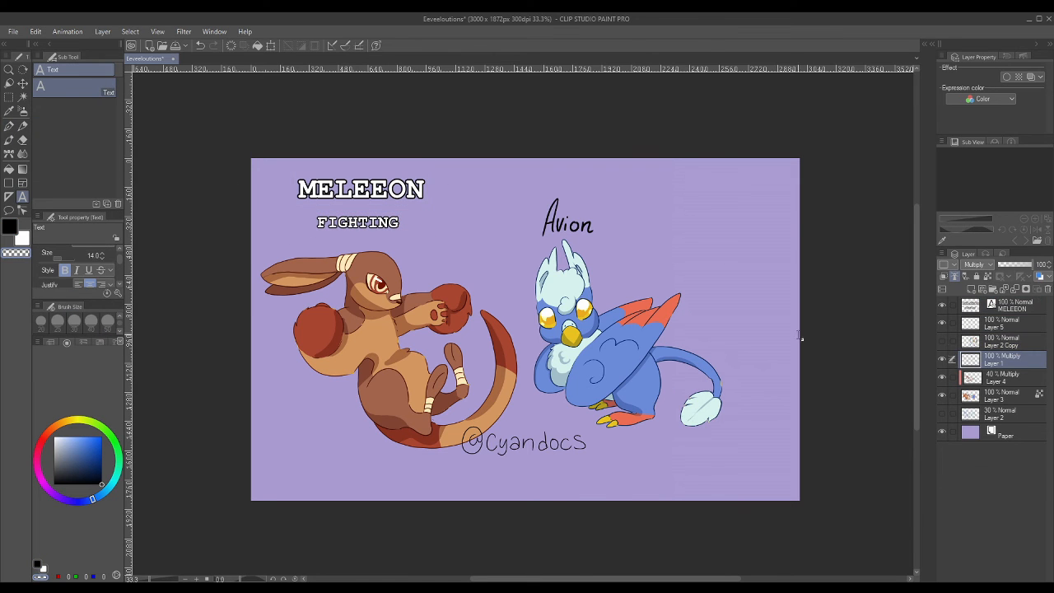
pyautogui.click(1002, 360)
pyautogui.press('p')
pyautogui.moveTo(547, 215); pyautogui.dragTo(591, 224)
# - Add the title AVION above the winged creature as white text with a black edge, matching the MELEEON title
pyautogui.press('t')
pyautogui.click(518, 192)
pyautogui.write('AVION')
pyautogui.moveTo(59, 276); pyautogui.dragTo(72, 276)
pyautogui.moveTo(119, 254); pyautogui.dragTo(120, 273)
pyautogui.click(90, 273)
pyautogui.click(108, 266)
pyautogui.click(556, 245)
pyautogui.moveTo(556, 192); pyautogui.dragTo(559, 185)
# - Add the smaller white, black-edged text FLYING below the AVION title
pyautogui.click(562, 223)
pyautogui.write('FLYING')
pyautogui.moveTo(120, 254); pyautogui.dragTo(123, 224)
pyautogui.click(41, 252)
pyautogui.click(563, 257)
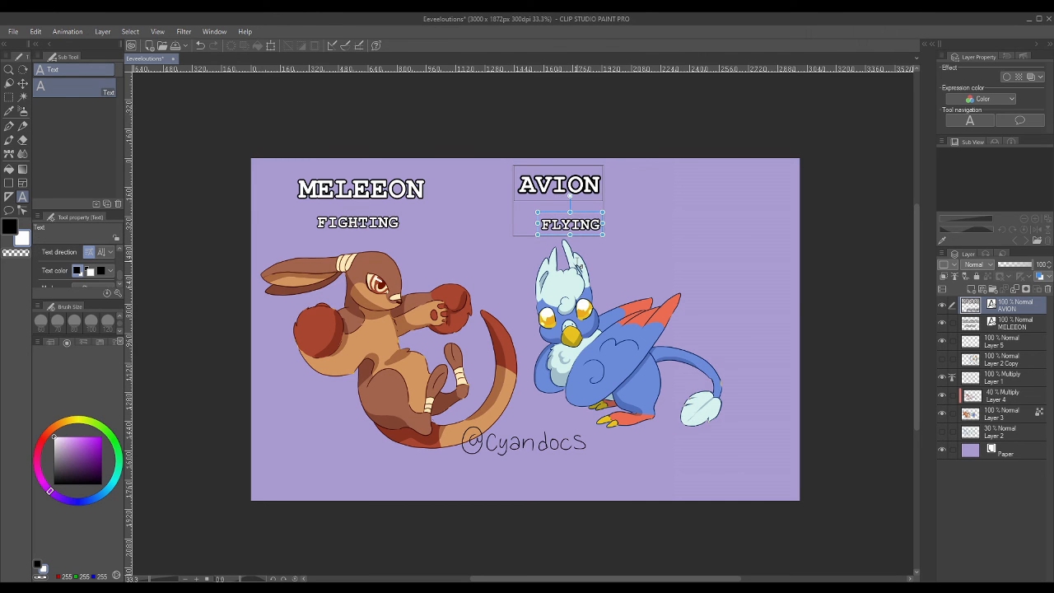
# - Shift the AVION and FLYING texts slightly to the right and align them with each other above the winged creature
pyautogui.click(23, 83)
pyautogui.moveTo(605, 241)
pyautogui.mouseDown()
pyautogui.moveTo(594, 239)
pyautogui.moveTo(611, 242)
pyautogui.mouseUp()
pyautogui.press('t')
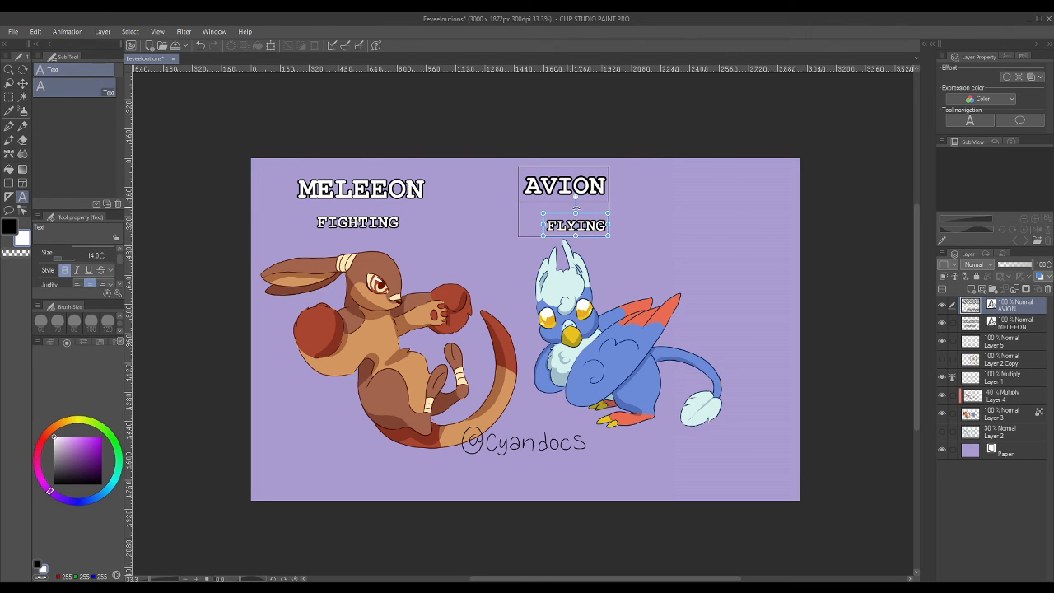
pyautogui.moveTo(591, 217); pyautogui.dragTo(564, 191)
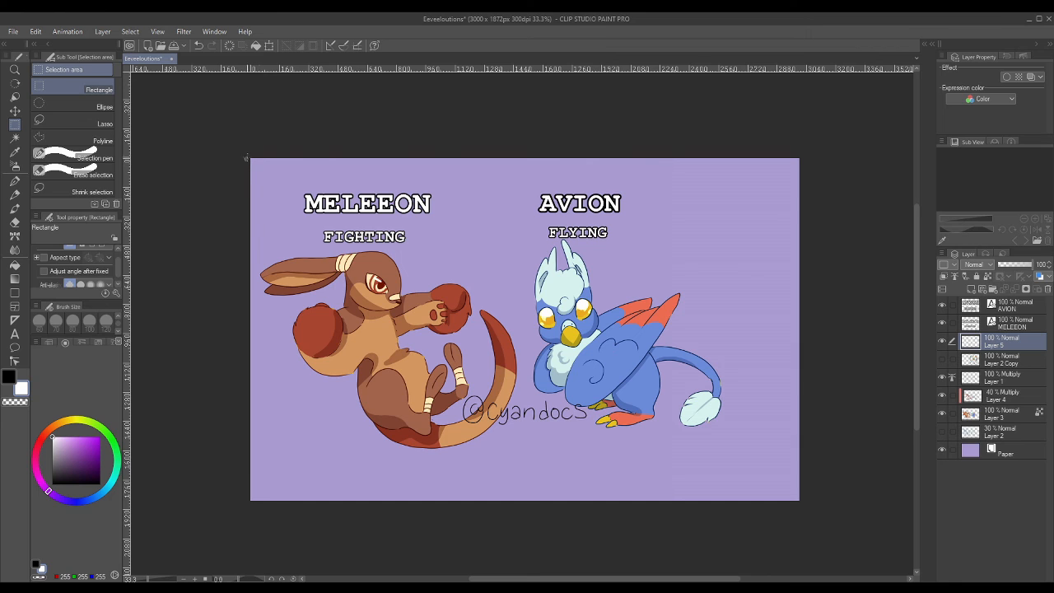
# - Crop the canvas to 2790 x 1653 px, trimming the empty area at the right and bottom
pyautogui.moveTo(246, 157); pyautogui.dragTo(760, 462)
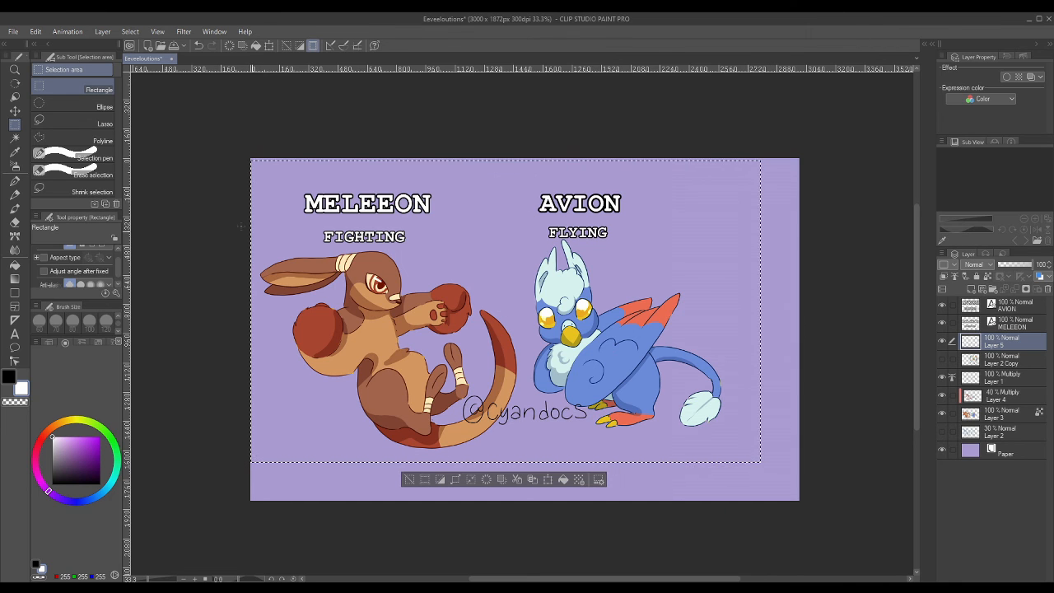
pyautogui.click(37, 32)
pyautogui.click(98, 434)
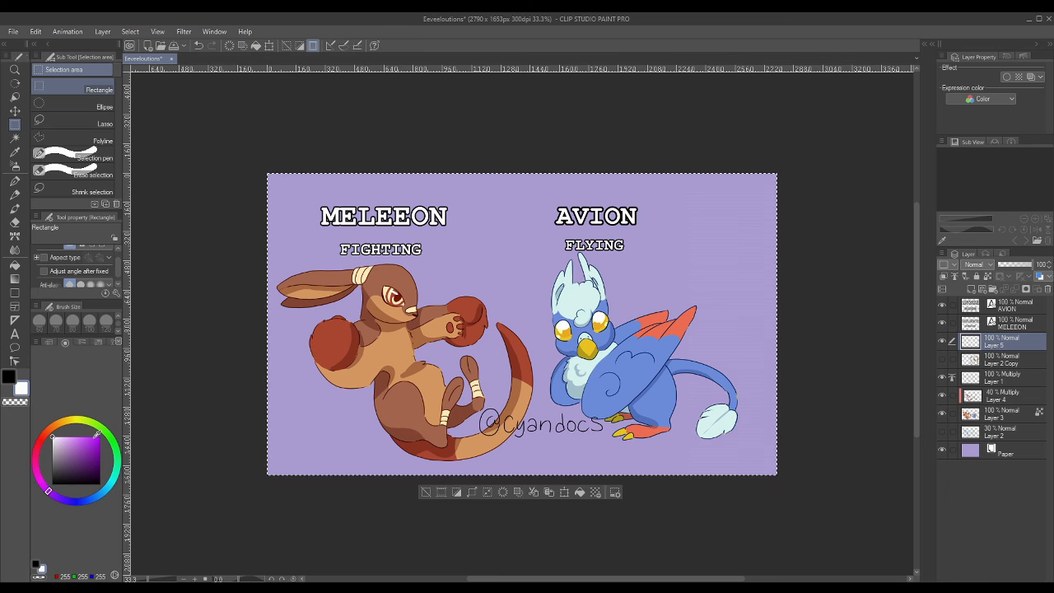
# - Crop the canvas further to 2712 x 1614 px, trimming its right and bottom edges
pyautogui.hotkey('ctrl', 'd')
pyautogui.moveTo(267, 173); pyautogui.dragTo(764, 469)
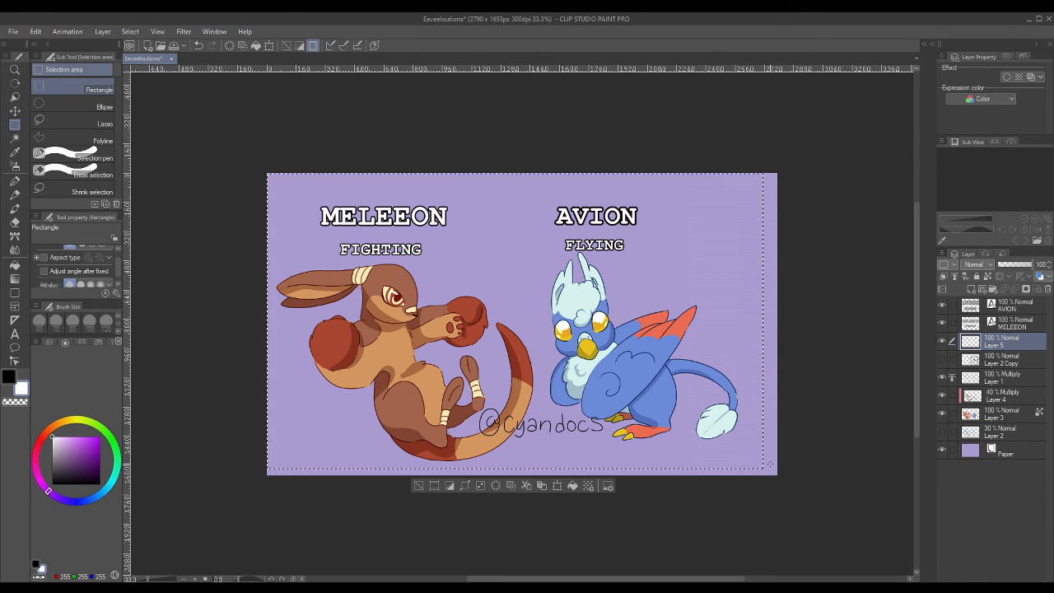
pyautogui.click(140, 33)
pyautogui.moveTo(36, 32)
pyautogui.click(118, 338)
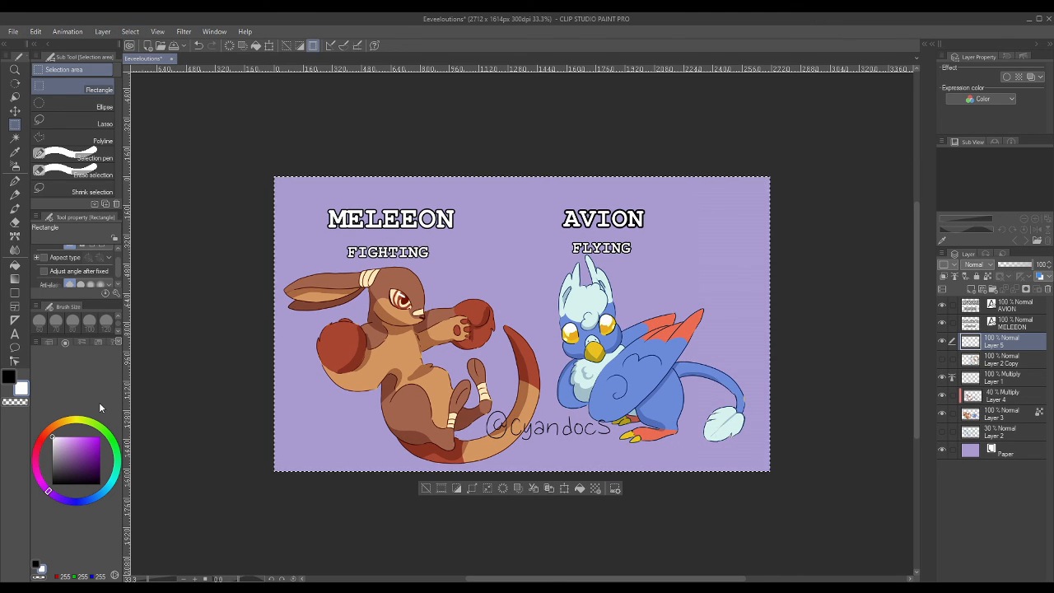
# - Crop the canvas to 2697 x 1512 px by trimming the space above the titles, and clear the selection
pyautogui.moveTo(401, 219); pyautogui.dragTo(405, 238)
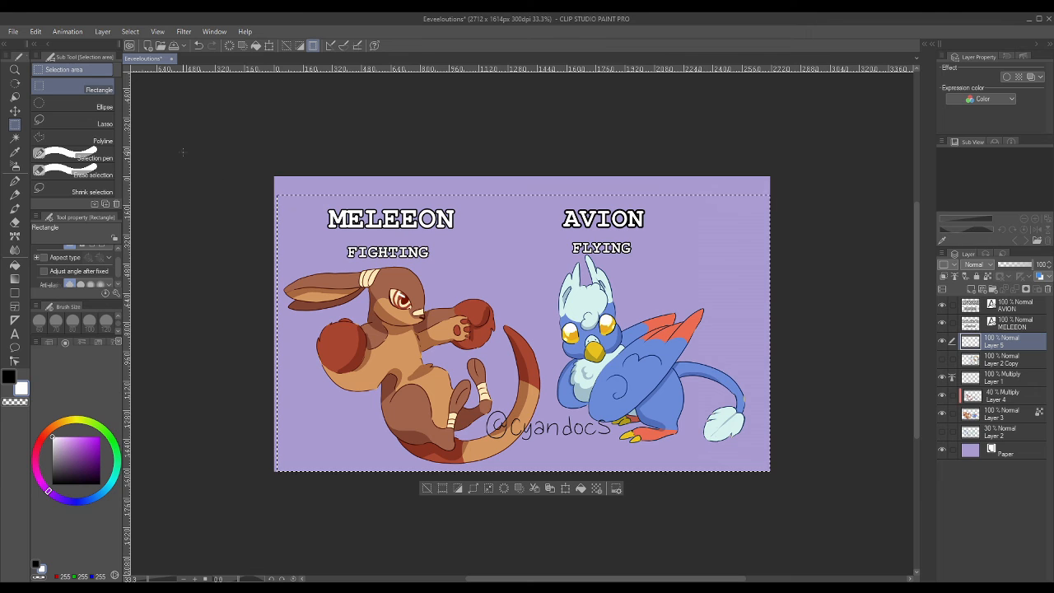
pyautogui.click(37, 34)
pyautogui.click(96, 337)
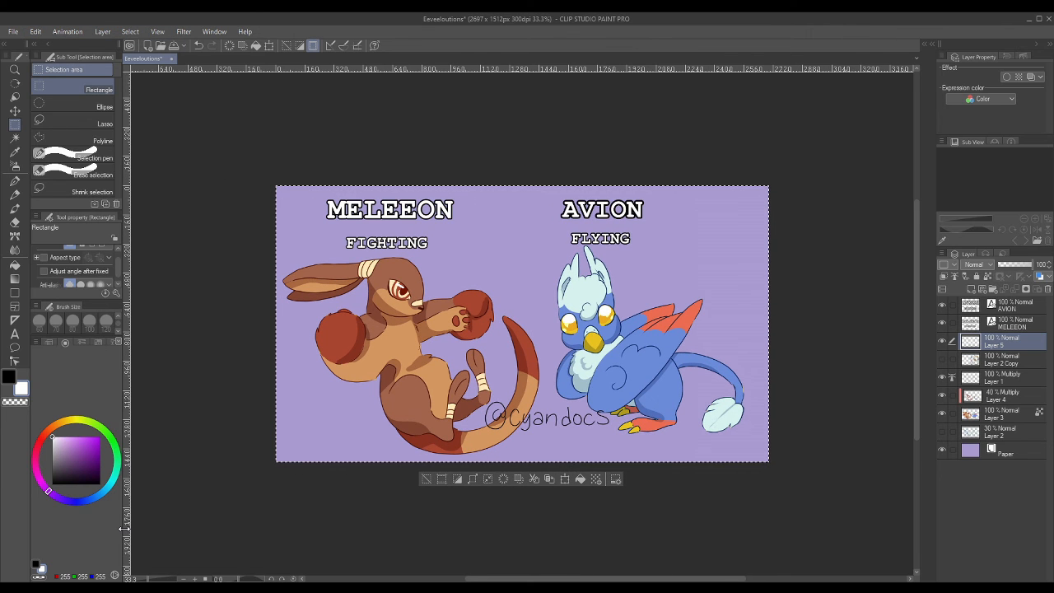
pyautogui.hotkey('ctrl', 'd')
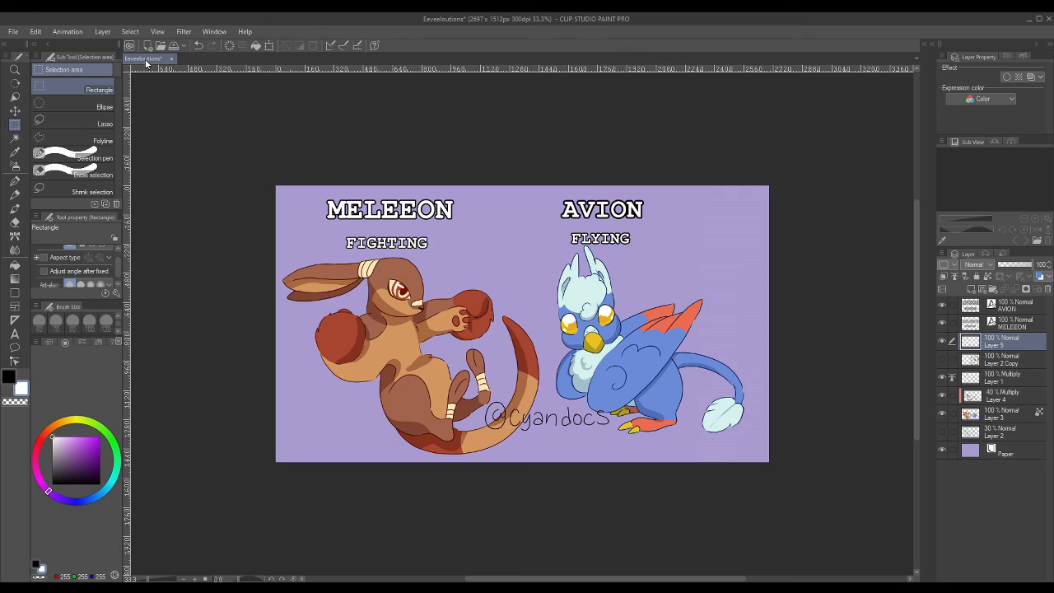